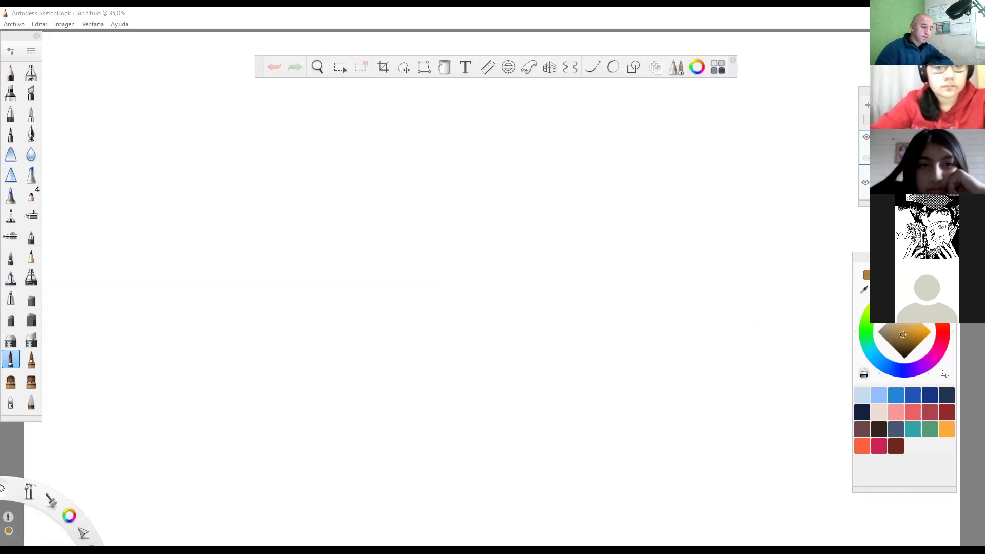
- Start a new empty FlipBook and set its frame rate to 12 frames per second
{"action": "left_click", "coordinate": [14, 24]}
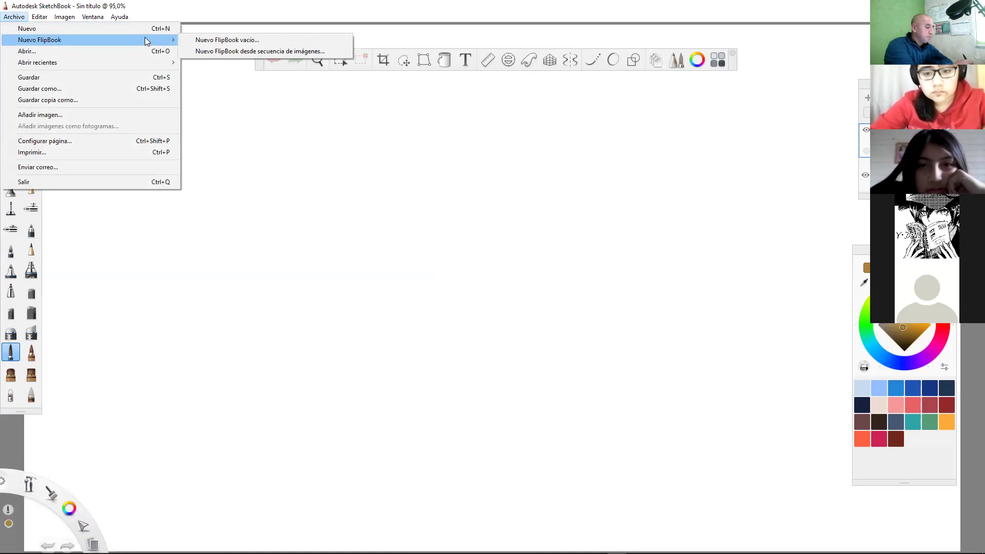
{"action": "mouse_move", "coordinate": [174, 39]}
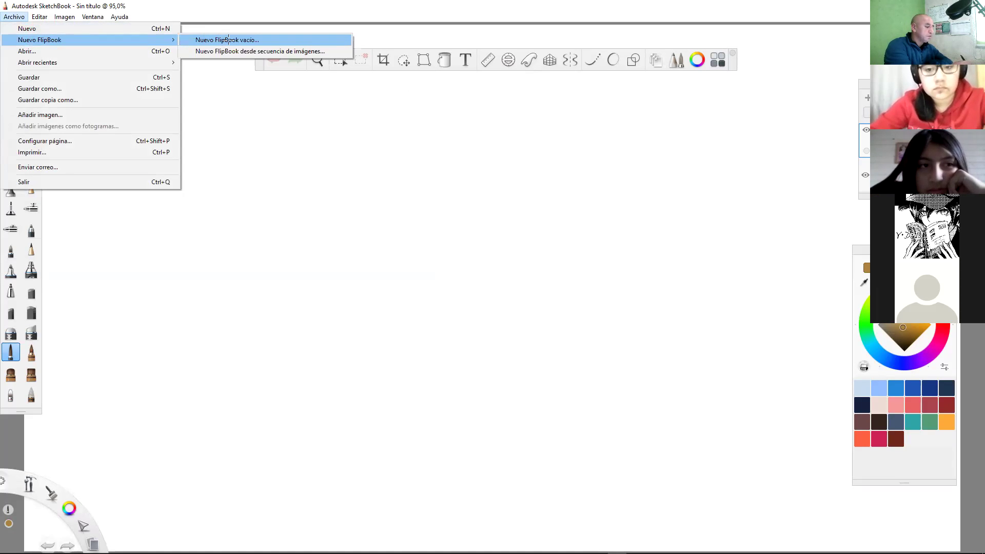
{"action": "left_click", "coordinate": [226, 40]}
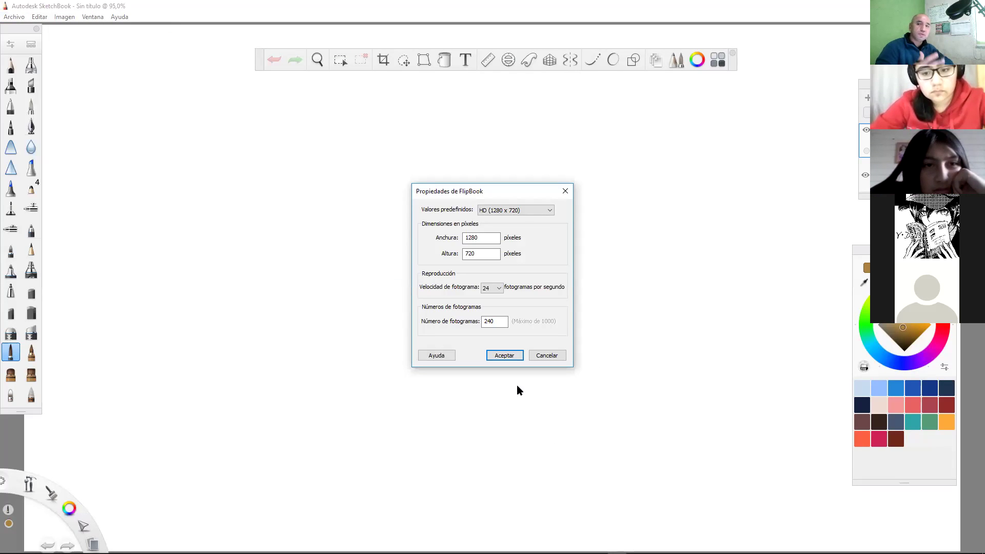
{"action": "left_click", "coordinate": [499, 288]}
{"action": "scroll", "coordinate": [500, 301], "scroll_direction": "up", "scroll_amount": 2}
{"action": "left_click", "coordinate": [500, 298]}
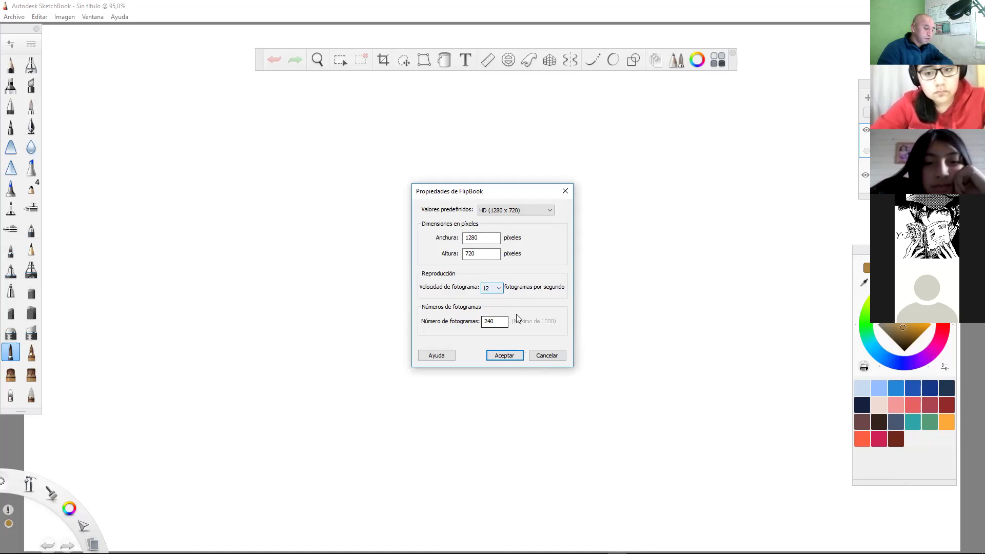
- Set the number of frames to 8 and create the FlipBook with the HD (1280 x 720) preset
{"action": "double_click", "coordinate": [490, 321]}
{"action": "key", "text": "Left"}
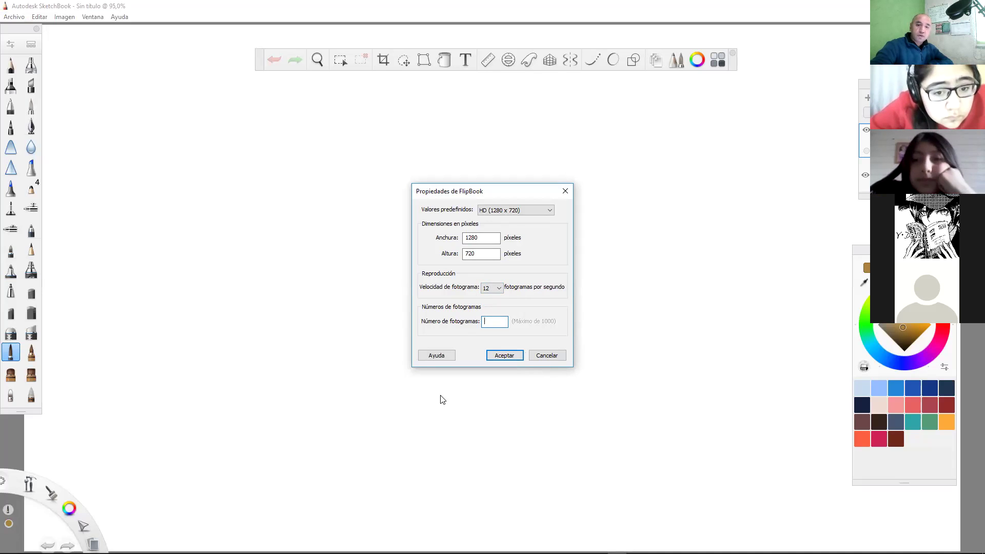
{"action": "type", "text": "8"}
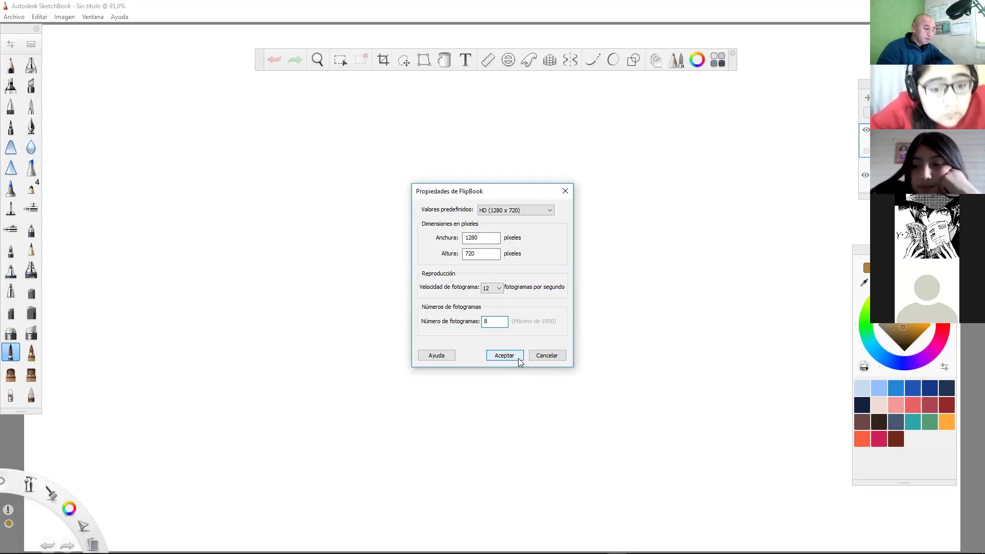
{"action": "left_click", "coordinate": [534, 112]}
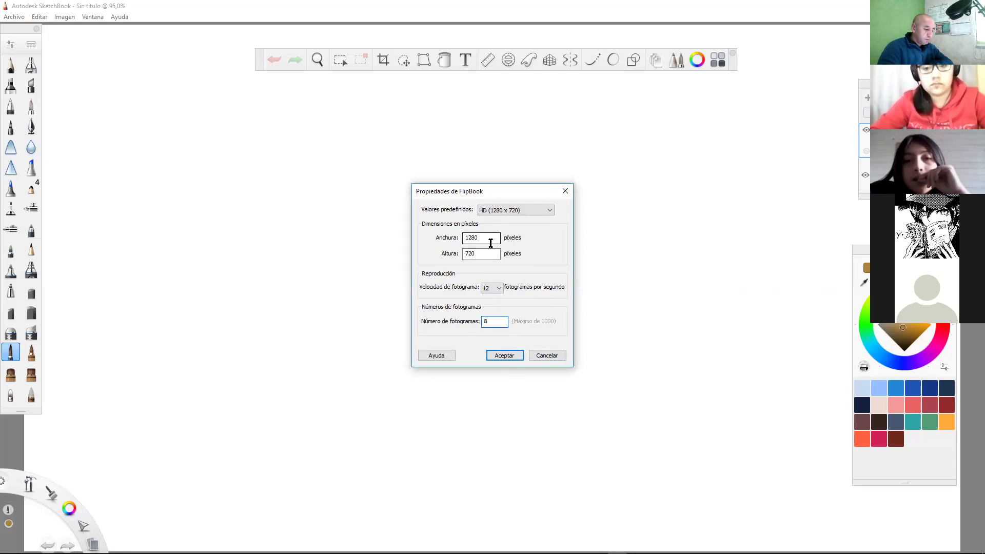
{"action": "left_click", "coordinate": [506, 354]}
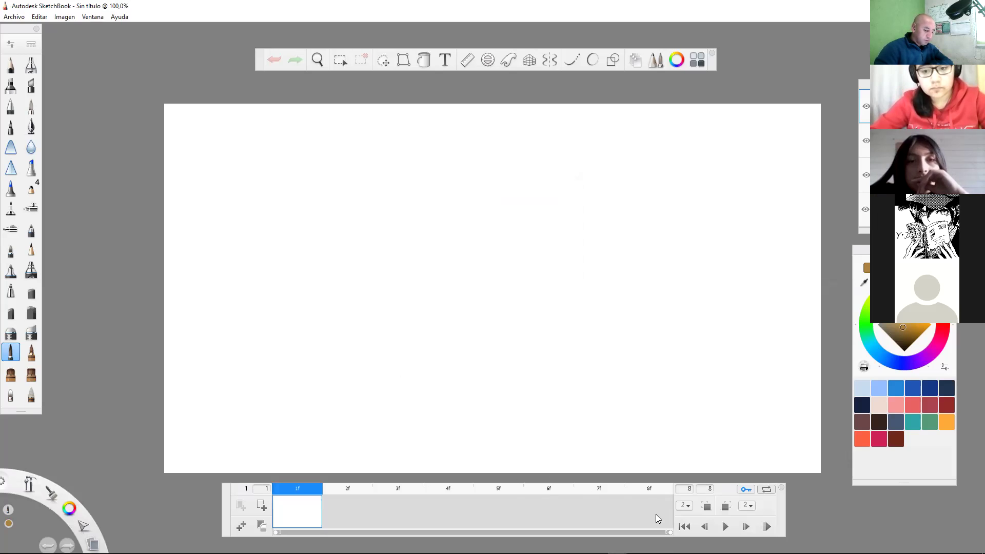
{"action": "left_click", "coordinate": [581, 517]}
{"action": "left_click", "coordinate": [391, 521]}
{"action": "left_click", "coordinate": [319, 515]}
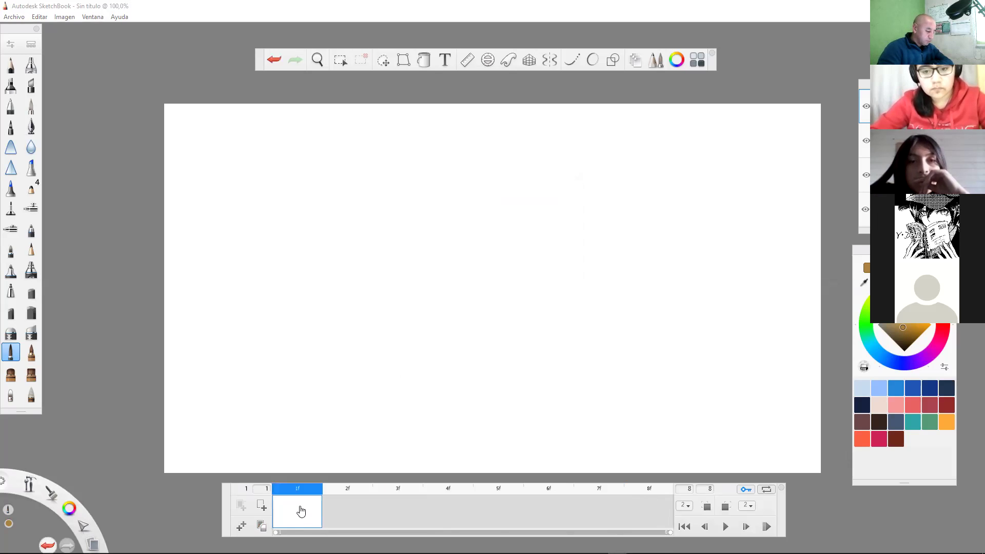
{"action": "left_click", "coordinate": [348, 523]}
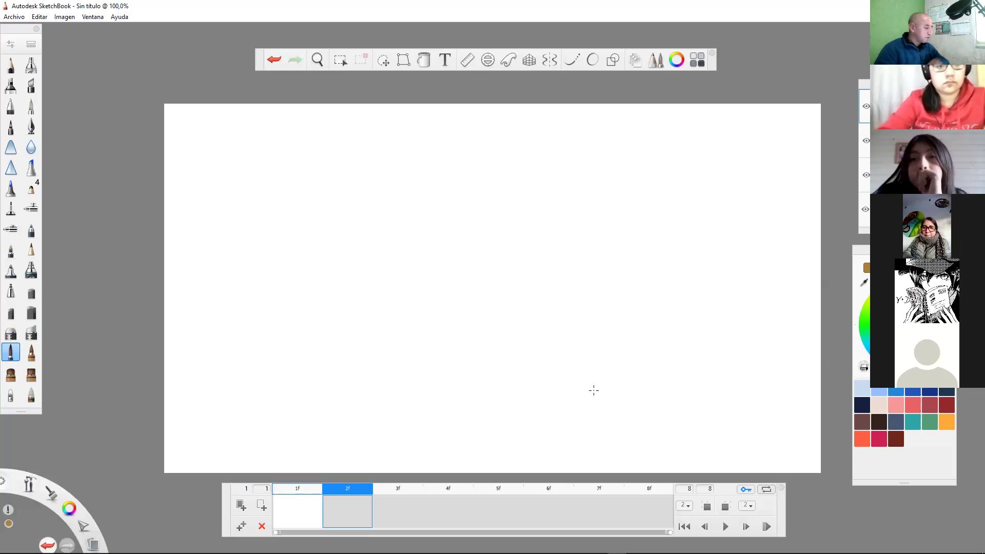
{"action": "key", "text": "ctrl+z"}
{"action": "key", "text": "space"}
{"action": "left_click_drag", "start_coordinate": [633, 358], "coordinate": [739, 374]}
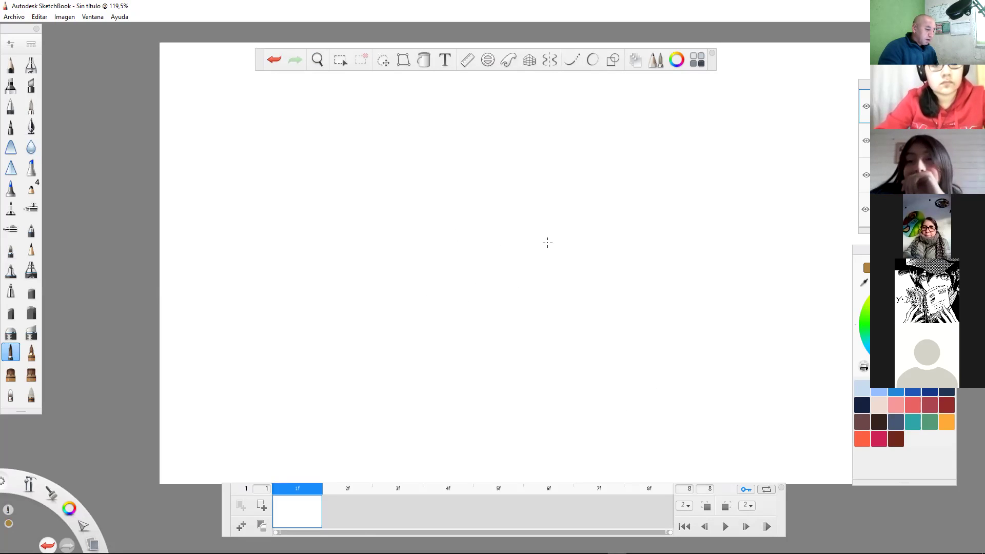
{"action": "mouse_move", "coordinate": [446, 234]}
{"action": "left_mouse_down"}
{"action": "mouse_move", "coordinate": [444, 280]}
{"action": "mouse_move", "coordinate": [450, 256]}
{"action": "left_mouse_up"}
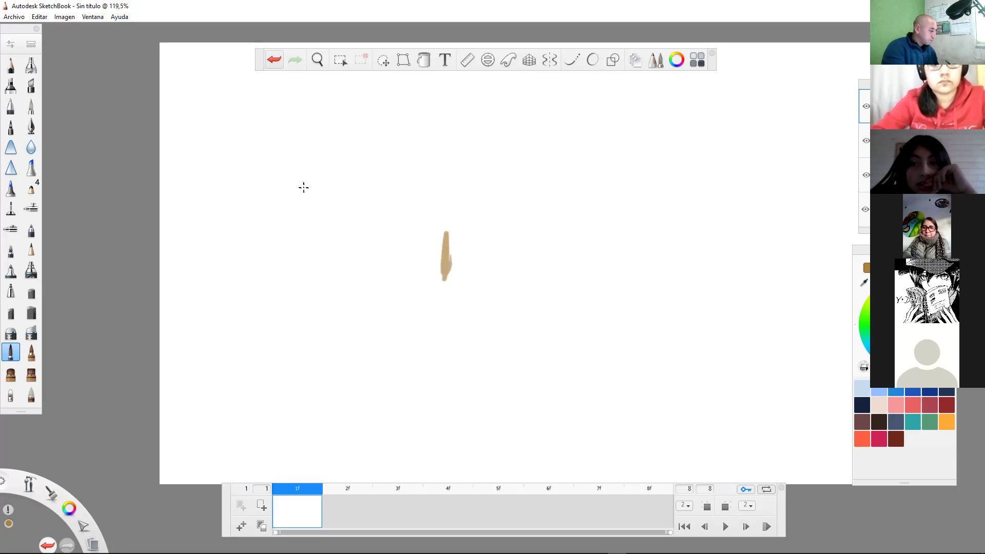
{"action": "key", "text": "ctrl+z"}
{"action": "left_click_drag", "start_coordinate": [304, 187], "coordinate": [404, 299]}
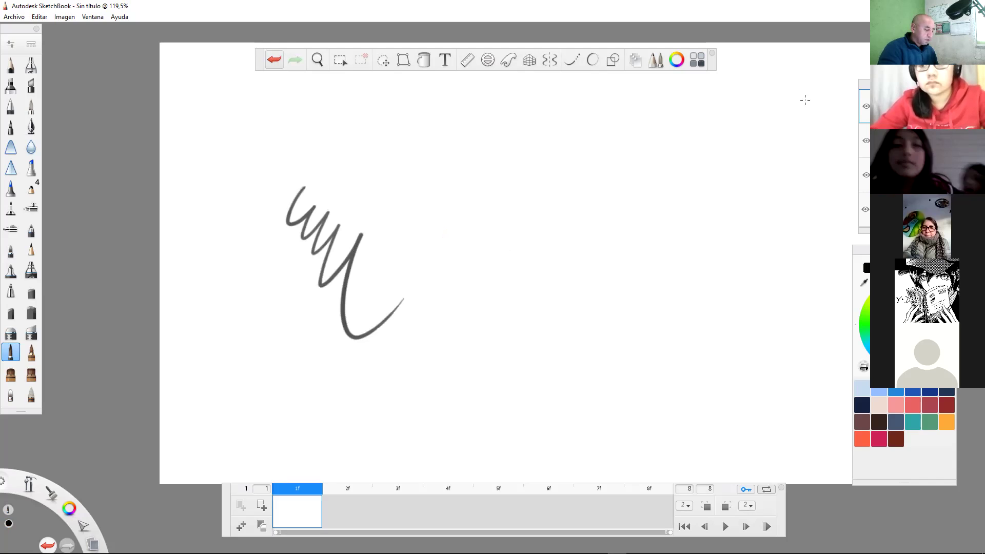
{"action": "key", "text": "ctrl+z"}
- Draw the torso and skirt outline of a girl seen from behind on frame 1 with black brush strokes
{"action": "scroll", "coordinate": [450, 273], "scroll_direction": "up", "scroll_amount": 1}
{"action": "mouse_move", "coordinate": [444, 202]}
{"action": "left_mouse_down"}
{"action": "mouse_move", "coordinate": [449, 244]}
{"action": "mouse_move", "coordinate": [446, 211]}
{"action": "mouse_move", "coordinate": [499, 213]}
{"action": "mouse_move", "coordinate": [505, 285]}
{"action": "left_mouse_up"}
{"action": "left_click_drag", "start_coordinate": [486, 220], "coordinate": [502, 301]}
{"action": "left_click_drag", "start_coordinate": [439, 295], "coordinate": [498, 303]}
{"action": "mouse_move", "coordinate": [439, 297]}
{"action": "left_mouse_down"}
{"action": "mouse_move", "coordinate": [430, 331]}
{"action": "mouse_move", "coordinate": [504, 337]}
{"action": "left_mouse_up"}
{"action": "mouse_move", "coordinate": [503, 280]}
{"action": "left_mouse_down"}
{"action": "mouse_move", "coordinate": [494, 336]}
{"action": "mouse_move", "coordinate": [503, 351]}
{"action": "left_mouse_up"}
- Draw the girl's legs with dark filled shoes, and add her head as dark shoulder-length hair
{"action": "left_click_drag", "start_coordinate": [475, 351], "coordinate": [478, 408]}
{"action": "left_click_drag", "start_coordinate": [495, 354], "coordinate": [493, 413]}
{"action": "left_click_drag", "start_coordinate": [442, 343], "coordinate": [445, 396]}
{"action": "mouse_move", "coordinate": [462, 347]}
{"action": "left_mouse_down"}
{"action": "mouse_move", "coordinate": [462, 408]}
{"action": "mouse_move", "coordinate": [473, 414]}
{"action": "mouse_move", "coordinate": [478, 398]}
{"action": "mouse_move", "coordinate": [482, 405]}
{"action": "mouse_move", "coordinate": [450, 406]}
{"action": "mouse_move", "coordinate": [478, 403]}
{"action": "mouse_move", "coordinate": [478, 424]}
{"action": "mouse_move", "coordinate": [519, 406]}
{"action": "mouse_move", "coordinate": [483, 418]}
{"action": "mouse_move", "coordinate": [508, 403]}
{"action": "left_mouse_up"}
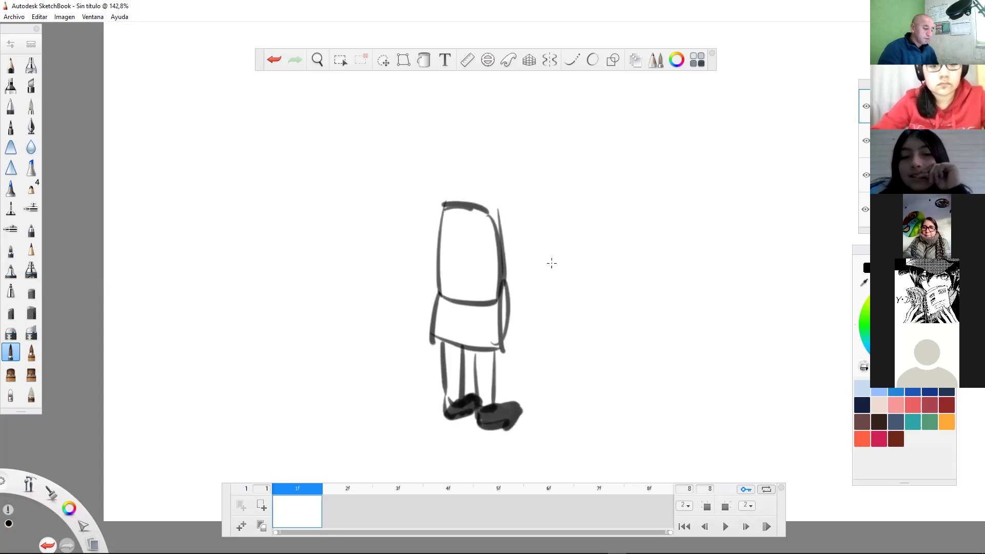
{"action": "key", "text": "space"}
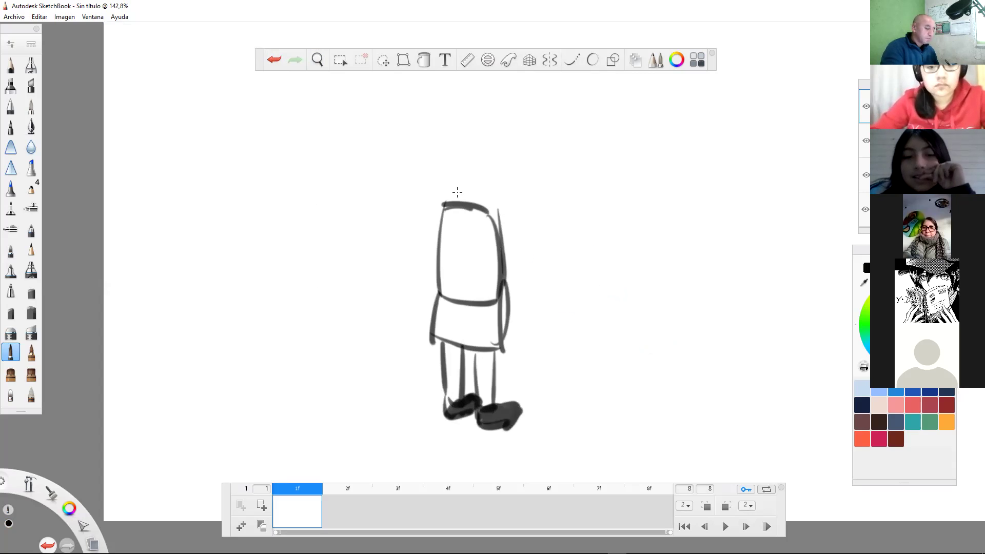
{"action": "mouse_move", "coordinate": [455, 153]}
{"action": "left_mouse_down"}
{"action": "mouse_move", "coordinate": [450, 225]}
{"action": "mouse_move", "coordinate": [468, 229]}
{"action": "mouse_move", "coordinate": [493, 160]}
{"action": "mouse_move", "coordinate": [480, 140]}
{"action": "mouse_move", "coordinate": [471, 159]}
{"action": "mouse_move", "coordinate": [477, 140]}
{"action": "mouse_move", "coordinate": [454, 166]}
{"action": "mouse_move", "coordinate": [472, 141]}
{"action": "mouse_move", "coordinate": [474, 156]}
{"action": "mouse_move", "coordinate": [494, 152]}
{"action": "mouse_move", "coordinate": [468, 230]}
{"action": "mouse_move", "coordinate": [492, 170]}
{"action": "mouse_move", "coordinate": [473, 171]}
{"action": "mouse_move", "coordinate": [462, 226]}
{"action": "mouse_move", "coordinate": [453, 172]}
{"action": "mouse_move", "coordinate": [447, 215]}
{"action": "left_mouse_up"}
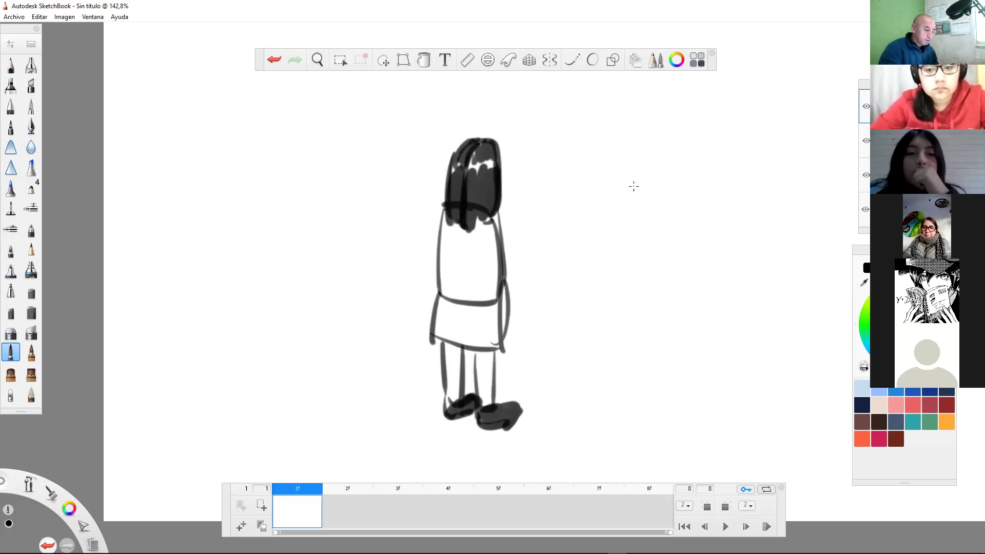
- Draw the waistline, trouser legs and dark filled shoes of a boy facing the girl on frame 1
{"action": "mouse_move", "coordinate": [631, 192]}
{"action": "left_mouse_down"}
{"action": "mouse_move", "coordinate": [628, 268]}
{"action": "mouse_move", "coordinate": [651, 273]}
{"action": "mouse_move", "coordinate": [622, 286]}
{"action": "mouse_move", "coordinate": [651, 269]}
{"action": "mouse_move", "coordinate": [688, 275]}
{"action": "mouse_move", "coordinate": [662, 292]}
{"action": "left_mouse_up"}
{"action": "left_click_drag", "start_coordinate": [663, 202], "coordinate": [661, 268]}
{"action": "mouse_move", "coordinate": [683, 188]}
{"action": "left_mouse_down"}
{"action": "mouse_move", "coordinate": [684, 270]}
{"action": "mouse_move", "coordinate": [684, 195]}
{"action": "left_mouse_up"}
{"action": "mouse_move", "coordinate": [650, 170]}
{"action": "left_mouse_down"}
{"action": "mouse_move", "coordinate": [637, 171]}
{"action": "mouse_move", "coordinate": [687, 169]}
{"action": "left_mouse_up"}
{"action": "mouse_move", "coordinate": [655, 169]}
{"action": "left_mouse_down"}
{"action": "mouse_move", "coordinate": [629, 172]}
{"action": "mouse_move", "coordinate": [627, 214]}
{"action": "left_mouse_up"}
{"action": "left_click_drag", "start_coordinate": [659, 192], "coordinate": [656, 213]}
{"action": "left_click_drag", "start_coordinate": [683, 167], "coordinate": [686, 226]}
{"action": "mouse_move", "coordinate": [662, 205]}
{"action": "left_mouse_down"}
{"action": "mouse_move", "coordinate": [668, 265]}
{"action": "mouse_move", "coordinate": [699, 336]}
{"action": "mouse_move", "coordinate": [631, 373]}
{"action": "left_mouse_up"}
- Draw the two sides of the boy's torso up from his waistline
{"action": "key", "text": "space"}
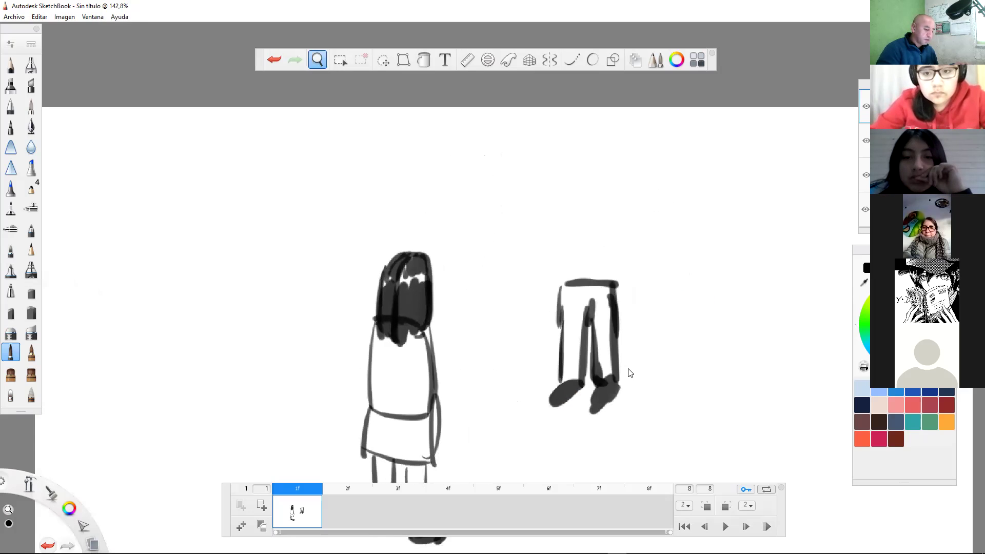
{"action": "left_click_drag", "start_coordinate": [568, 255], "coordinate": [568, 271]}
{"action": "mouse_move", "coordinate": [568, 224]}
{"action": "left_mouse_down"}
{"action": "mouse_move", "coordinate": [571, 293]}
{"action": "mouse_move", "coordinate": [565, 262]}
{"action": "left_mouse_up"}
{"action": "left_click_drag", "start_coordinate": [573, 245], "coordinate": [574, 284]}
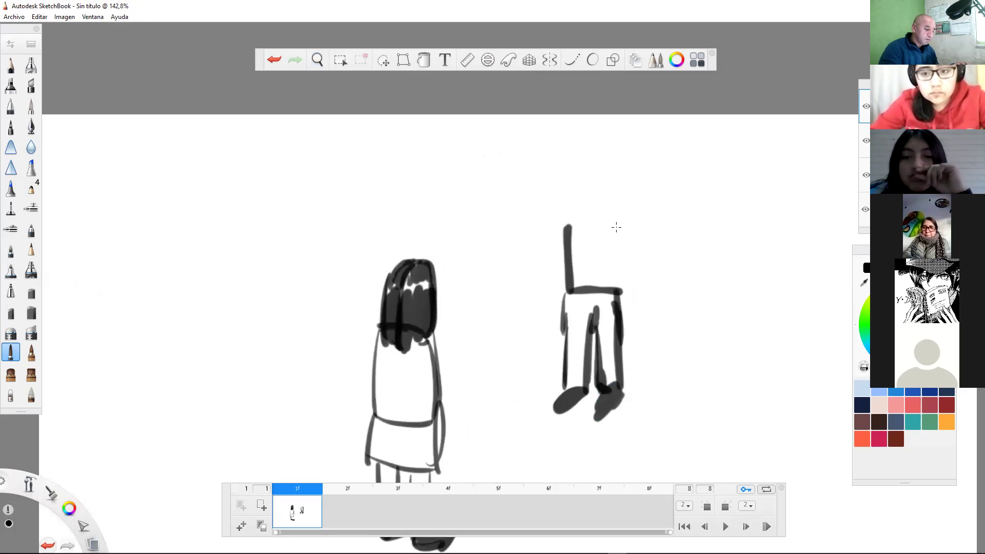
{"action": "left_click_drag", "start_coordinate": [616, 225], "coordinate": [619, 295]}
{"action": "left_click_drag", "start_coordinate": [623, 234], "coordinate": [624, 262]}
- Draw the boy's shoulders, neck and round head with dark hair, two dot eyes and a smiling mouth
{"action": "mouse_move", "coordinate": [571, 210]}
{"action": "left_mouse_down"}
{"action": "mouse_move", "coordinate": [621, 216]}
{"action": "mouse_move", "coordinate": [586, 213]}
{"action": "mouse_move", "coordinate": [602, 211]}
{"action": "left_mouse_up"}
{"action": "left_click_drag", "start_coordinate": [578, 172], "coordinate": [611, 193]}
{"action": "left_click_drag", "start_coordinate": [617, 152], "coordinate": [612, 194]}
{"action": "mouse_move", "coordinate": [575, 162]}
{"action": "left_mouse_down"}
{"action": "mouse_move", "coordinate": [579, 188]}
{"action": "mouse_move", "coordinate": [606, 147]}
{"action": "mouse_move", "coordinate": [596, 160]}
{"action": "mouse_move", "coordinate": [616, 170]}
{"action": "mouse_move", "coordinate": [609, 150]}
{"action": "mouse_move", "coordinate": [621, 175]}
{"action": "mouse_move", "coordinate": [608, 183]}
{"action": "mouse_move", "coordinate": [593, 174]}
{"action": "mouse_move", "coordinate": [602, 171]}
{"action": "left_mouse_up"}
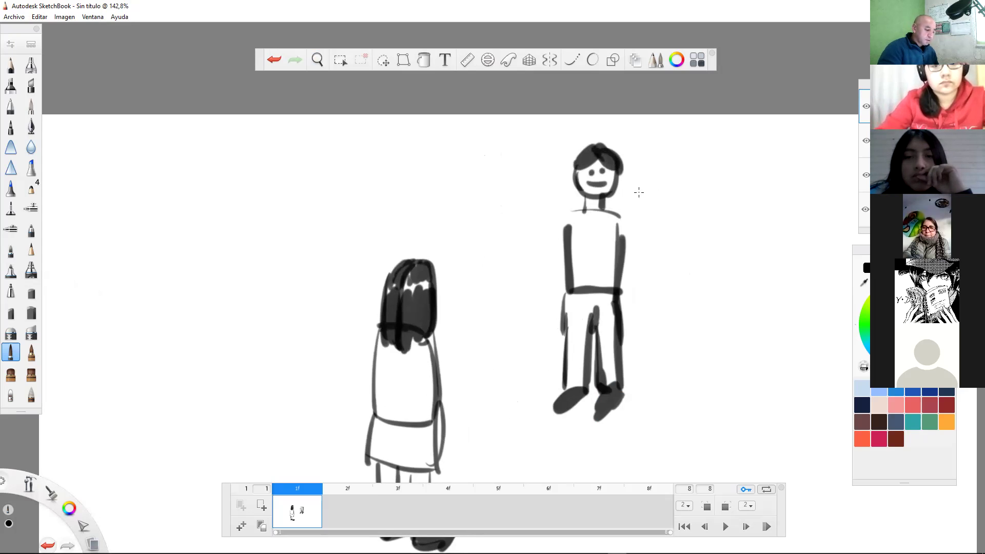
- Draw the boy's bent arm with its hand resting at his hip, on the side nearest the girl
{"action": "mouse_move", "coordinate": [567, 215]}
{"action": "left_mouse_down"}
{"action": "mouse_move", "coordinate": [543, 277]}
{"action": "mouse_move", "coordinate": [557, 309]}
{"action": "left_mouse_up"}
{"action": "left_click_drag", "start_coordinate": [554, 267], "coordinate": [567, 298]}
{"action": "left_click_drag", "start_coordinate": [567, 233], "coordinate": [564, 314]}
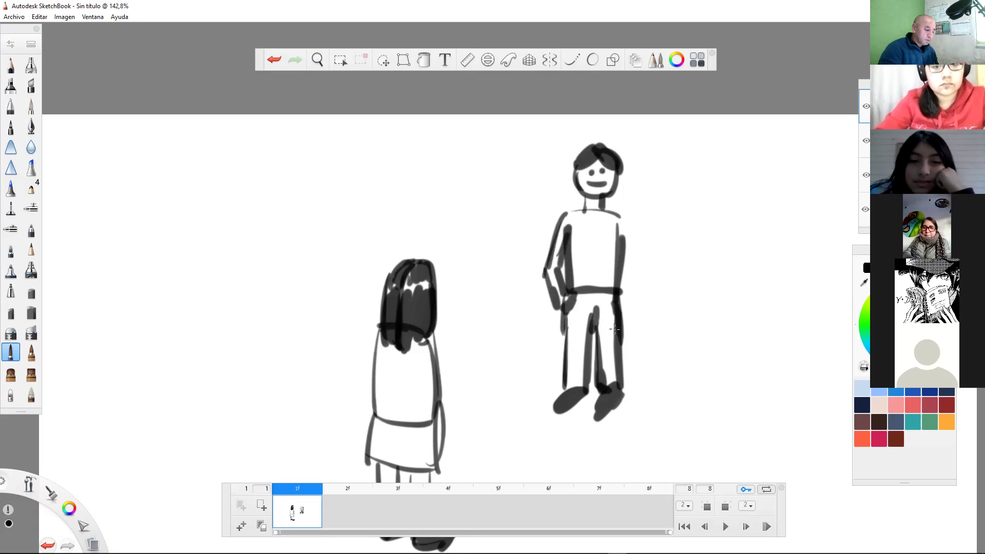
- Erase the boy's mouth with the eraser, keeping the two dot eyes on his face
{"action": "key", "text": "space"}
{"action": "scroll", "coordinate": [563, 456], "scroll_direction": "down", "scroll_amount": 5}
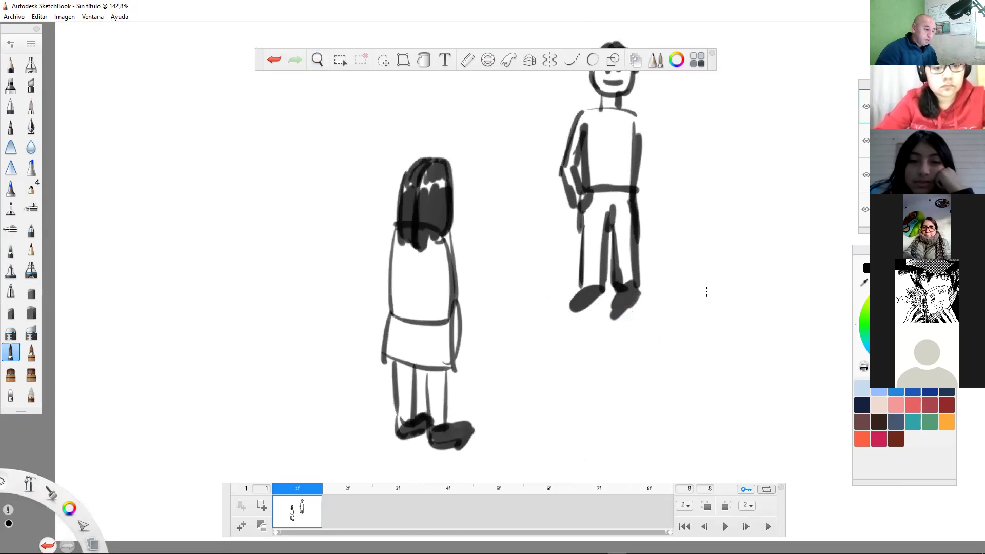
{"action": "scroll", "coordinate": [569, 163], "scroll_direction": "down", "scroll_amount": 2}
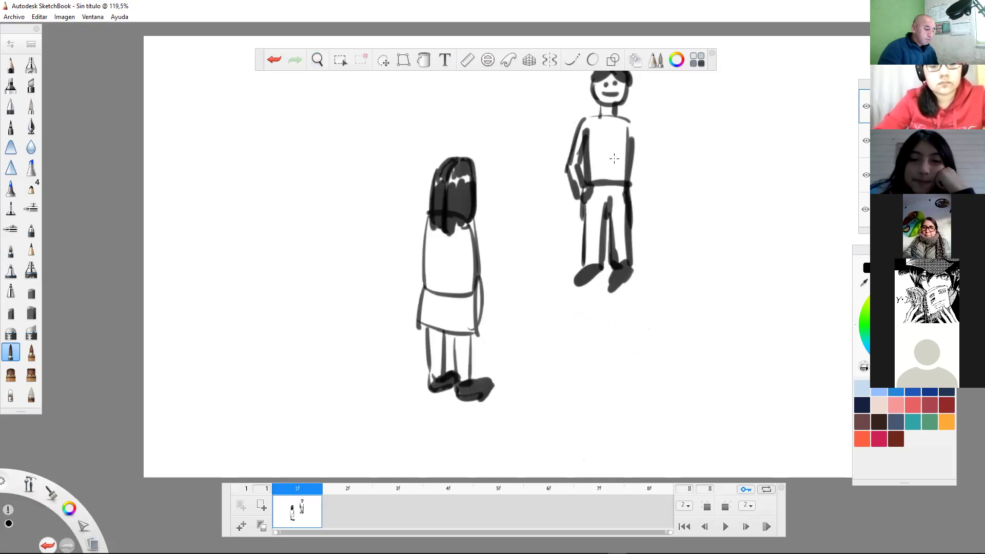
{"action": "scroll", "coordinate": [582, 218], "scroll_direction": "up", "scroll_amount": 5}
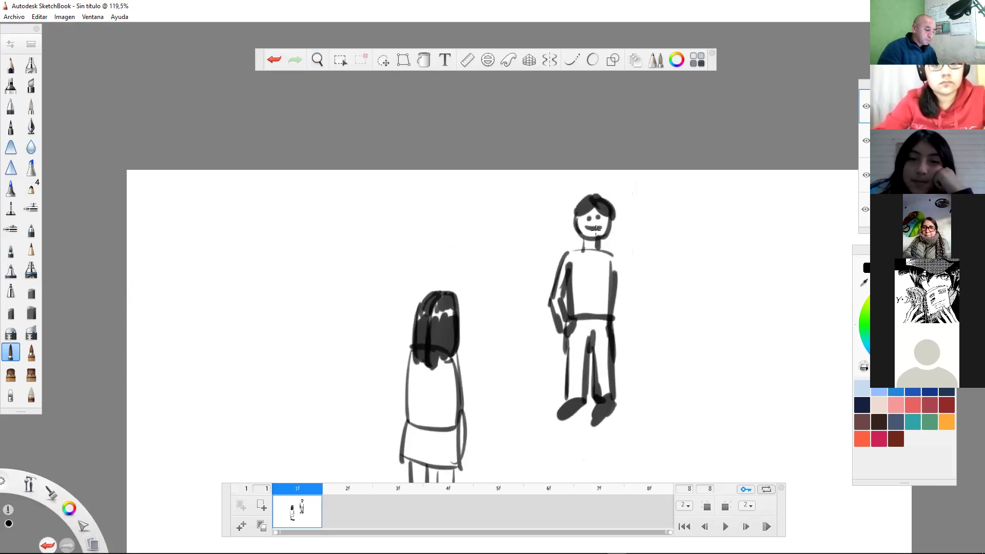
{"action": "left_click_drag", "start_coordinate": [594, 227], "coordinate": [597, 230]}
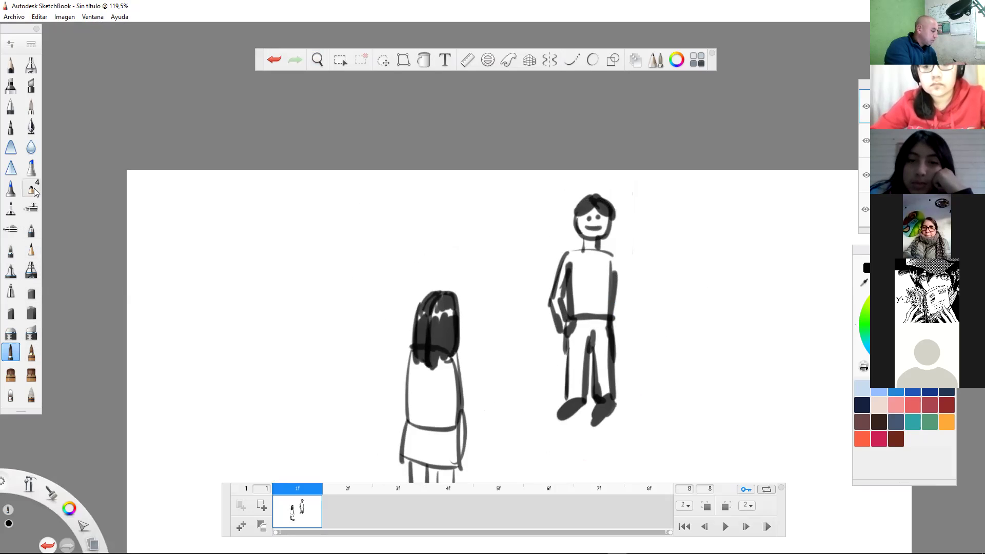
{"action": "left_click", "coordinate": [31, 337]}
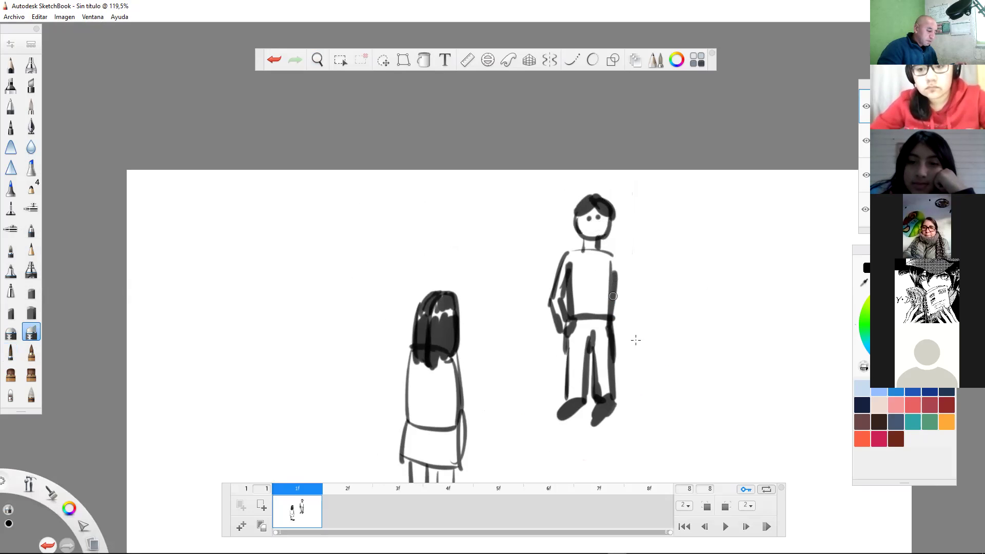
{"action": "mouse_move", "coordinate": [612, 263]}
{"action": "left_mouse_down"}
{"action": "mouse_move", "coordinate": [605, 246]}
{"action": "mouse_move", "coordinate": [653, 308]}
{"action": "left_mouse_up"}
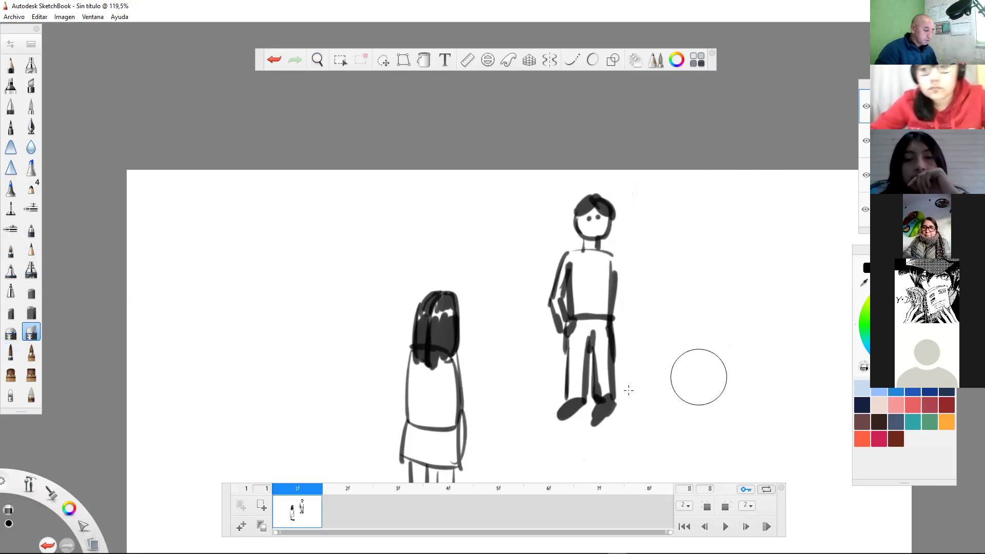
{"action": "key", "text": "space"}
{"action": "left_click_drag", "start_coordinate": [644, 447], "coordinate": [653, 442]}
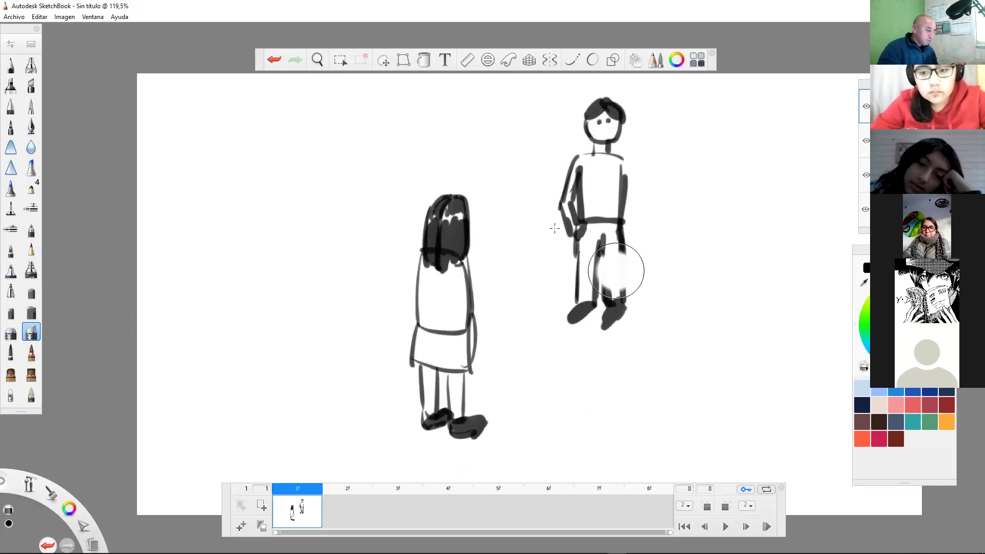
- Select both figures on frame 1 with a rectangular selection and copy them
{"action": "left_click", "coordinate": [340, 60]}
{"action": "left_click_drag", "start_coordinate": [354, 87], "coordinate": [705, 461]}
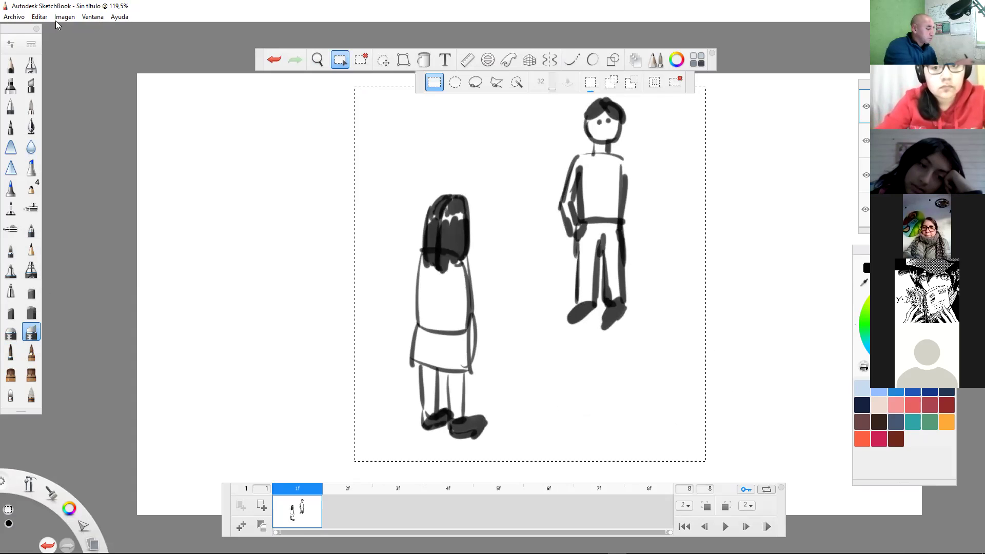
{"action": "left_click", "coordinate": [40, 17]}
{"action": "left_click", "coordinate": [28, 67]}
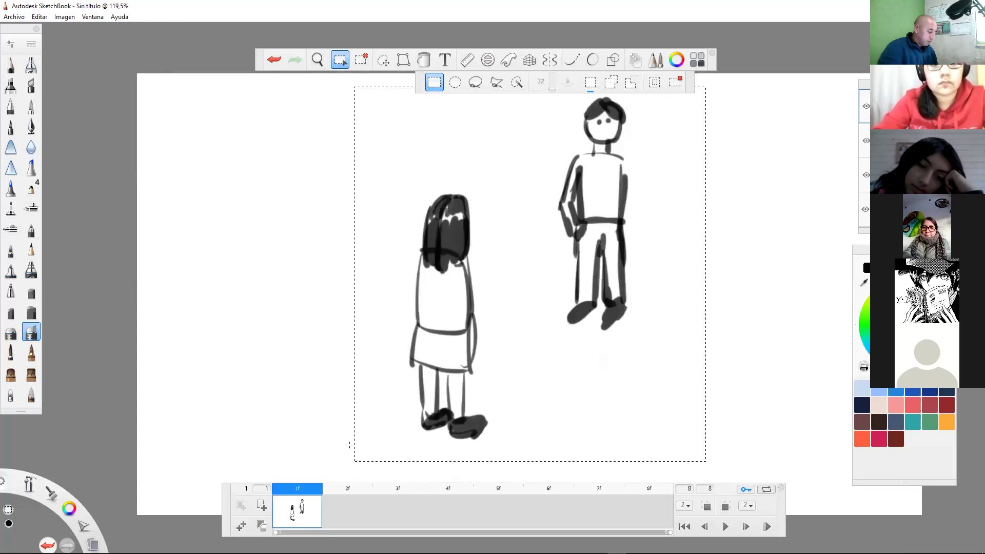
- Paste the copied figures into frames 2 and 3 of the timeline
{"action": "left_click", "coordinate": [344, 507]}
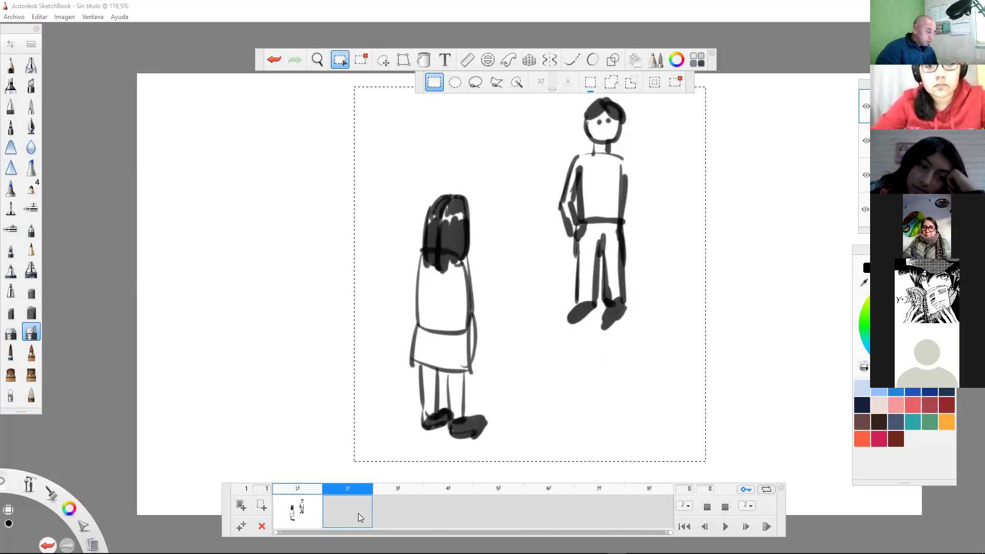
{"action": "left_click", "coordinate": [39, 17]}
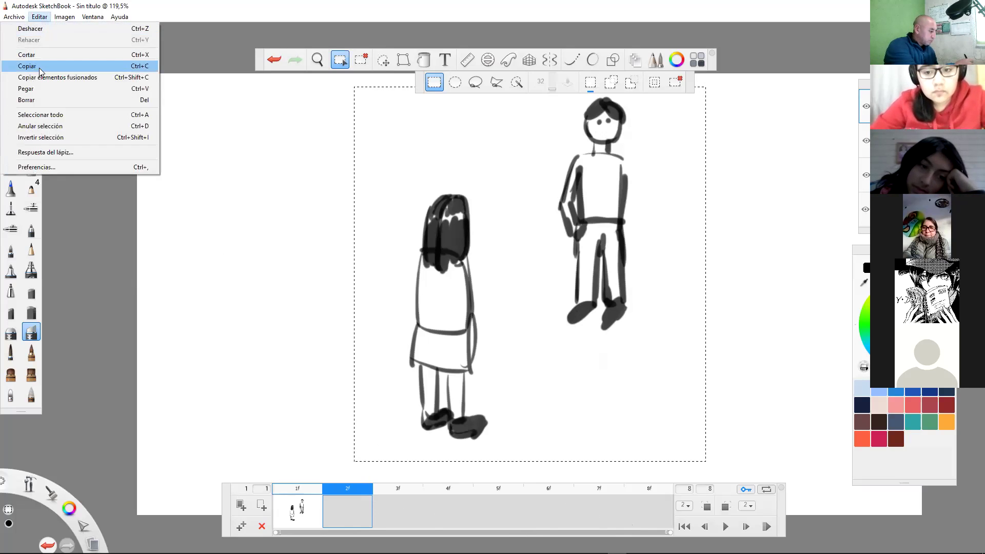
{"action": "left_click", "coordinate": [44, 90]}
{"action": "left_click", "coordinate": [393, 520]}
{"action": "left_click", "coordinate": [46, 16]}
{"action": "left_click", "coordinate": [42, 93]}
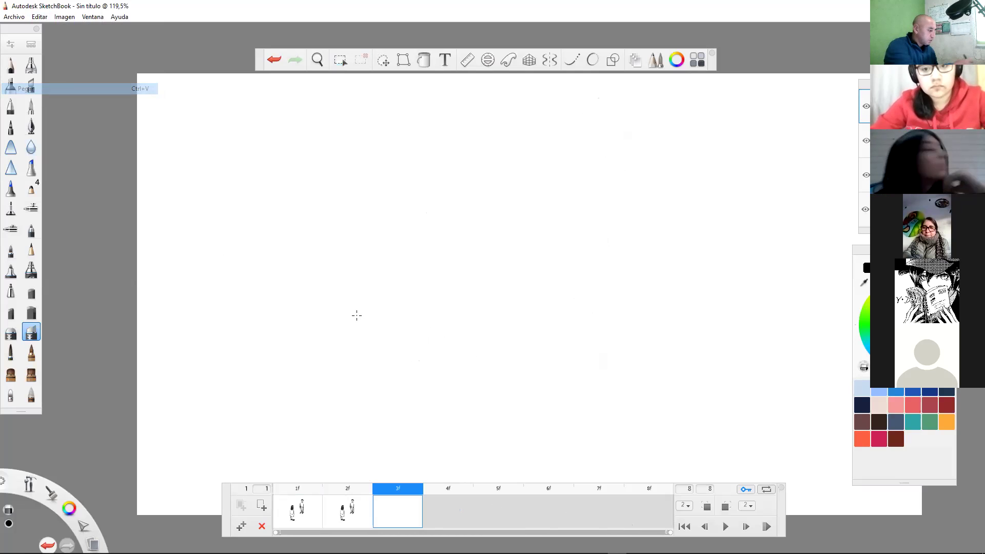
- Paste the copied figures into each of the frames from 4 to 8 of the timeline
{"action": "left_click", "coordinate": [45, 17]}
{"action": "left_click", "coordinate": [45, 89]}
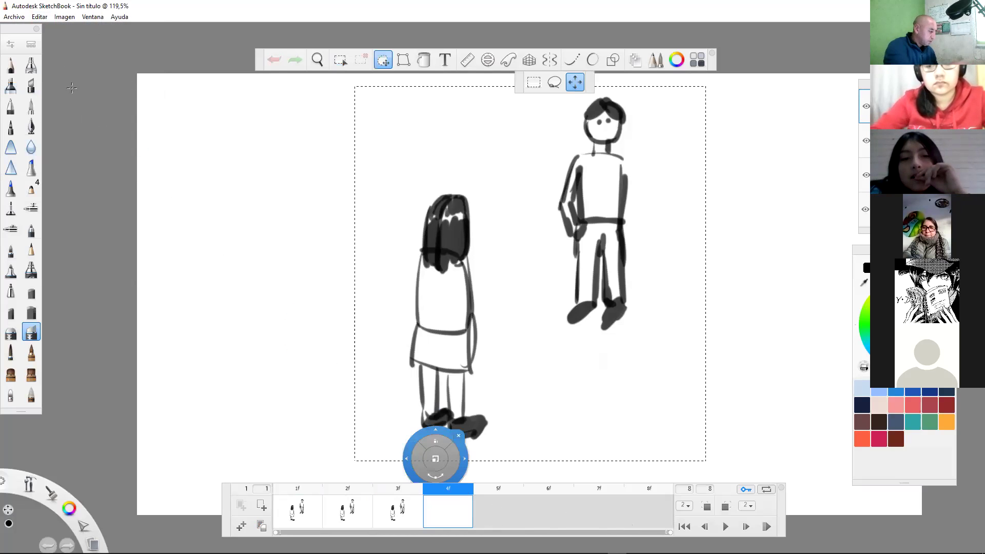
{"action": "left_click", "coordinate": [40, 17]}
{"action": "left_click", "coordinate": [46, 89]}
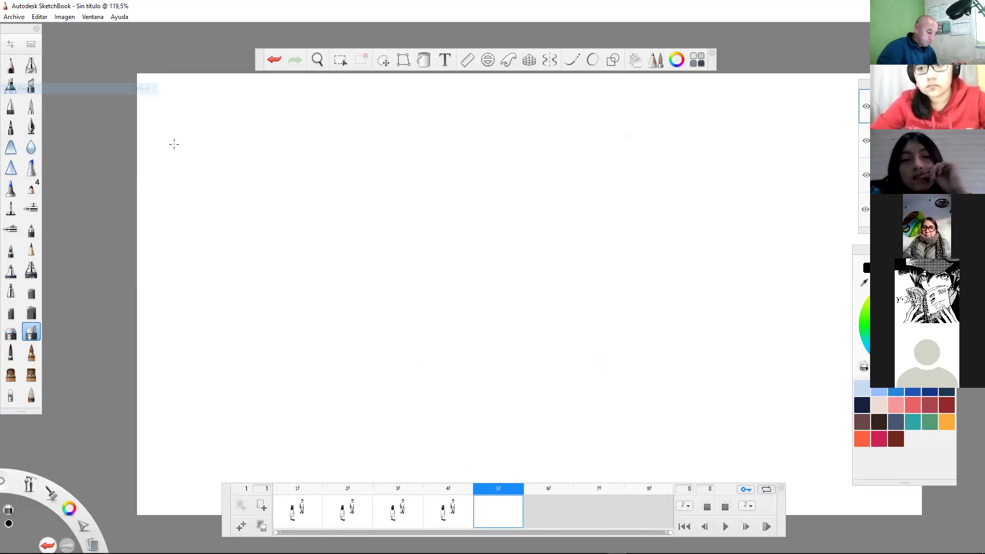
{"action": "left_click", "coordinate": [39, 17]}
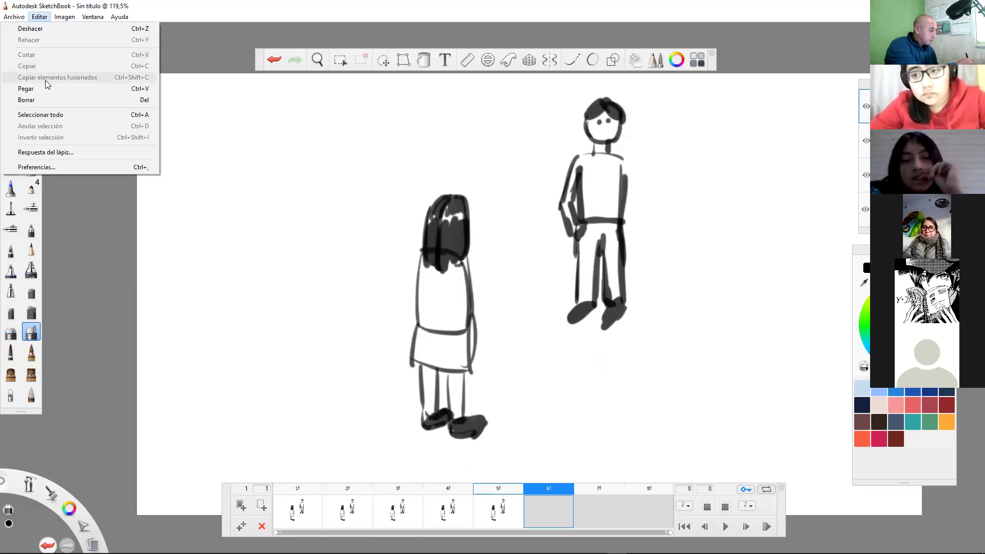
{"action": "left_click", "coordinate": [45, 88]}
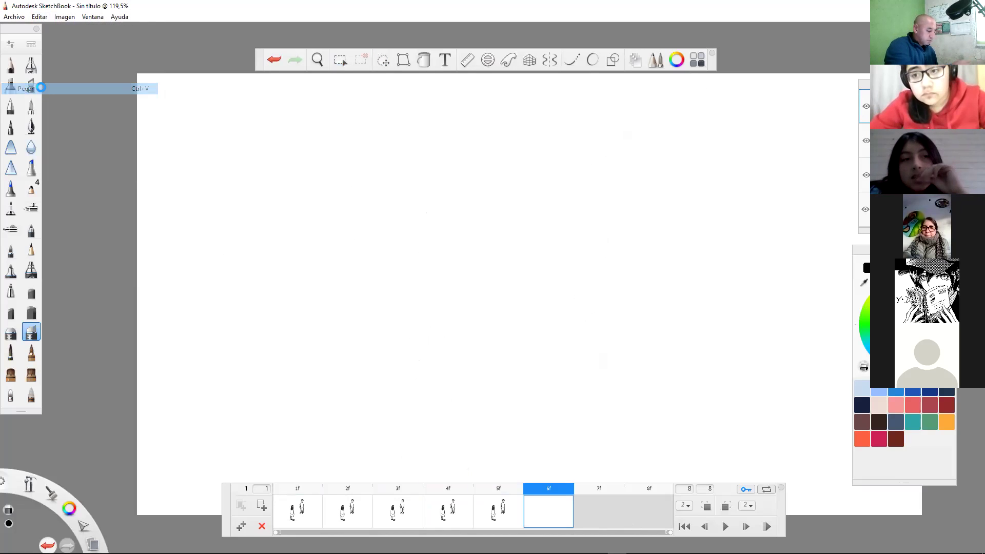
{"action": "left_click", "coordinate": [40, 17]}
{"action": "left_click", "coordinate": [45, 89]}
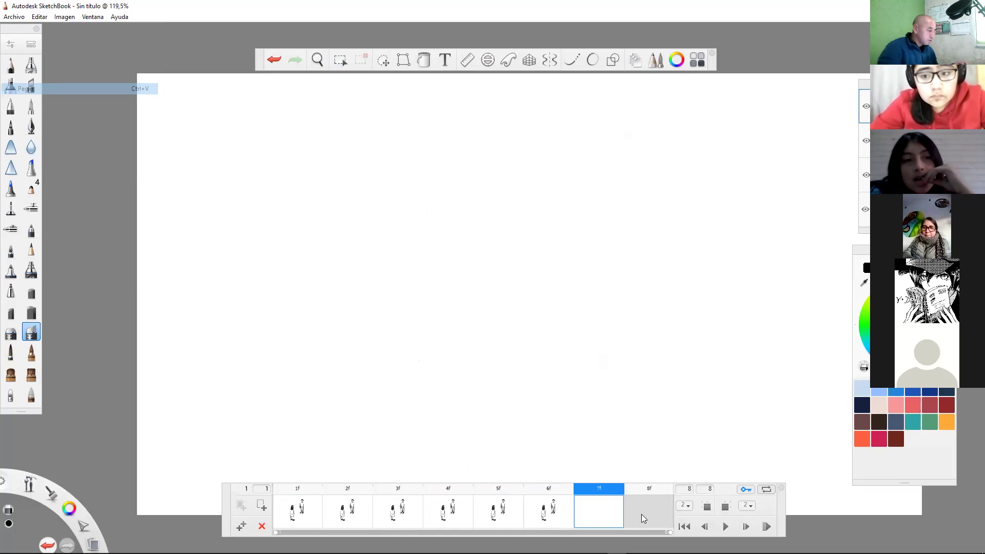
{"action": "left_click", "coordinate": [40, 17]}
{"action": "left_click", "coordinate": [41, 90]}
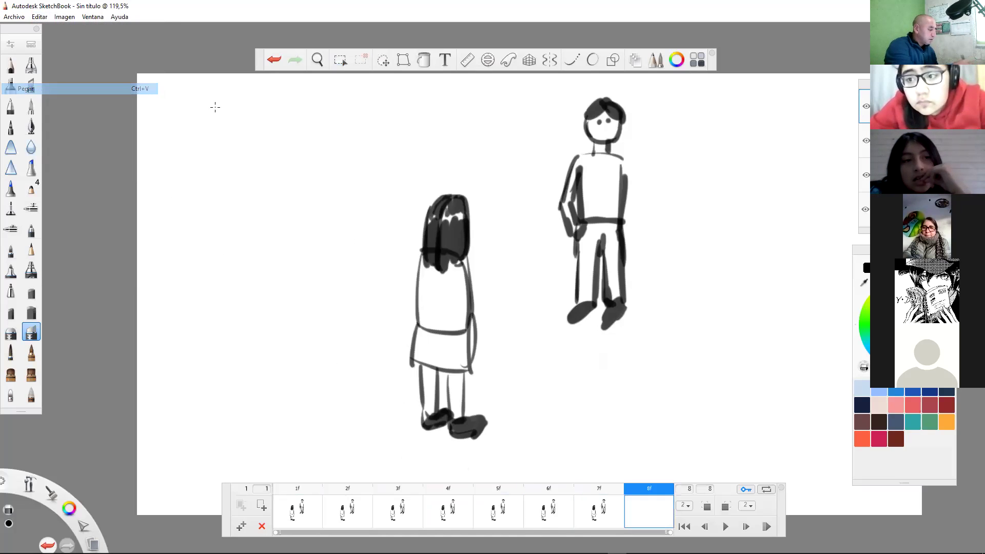
{"action": "key", "text": "ctrl+v"}
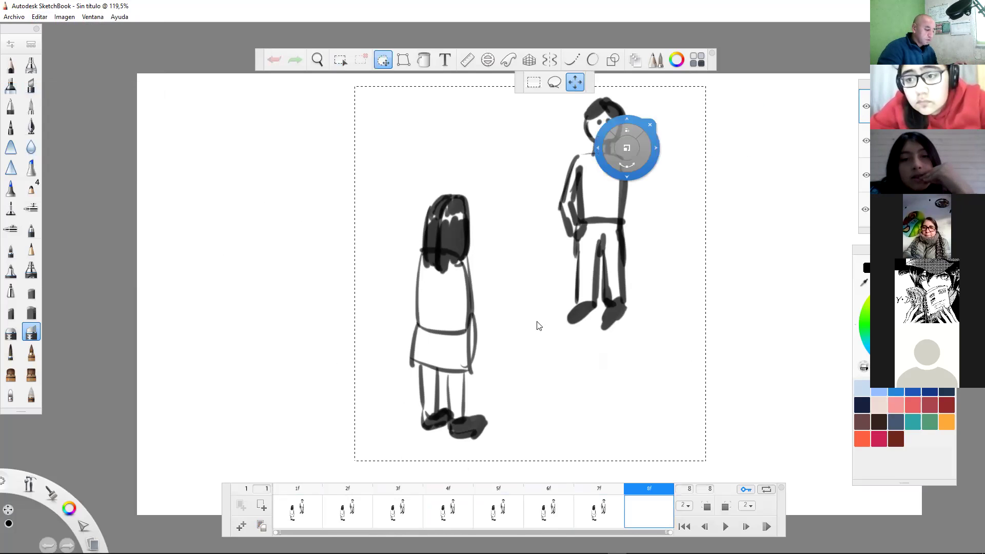
{"action": "left_click_drag", "start_coordinate": [551, 354], "coordinate": [626, 342]}
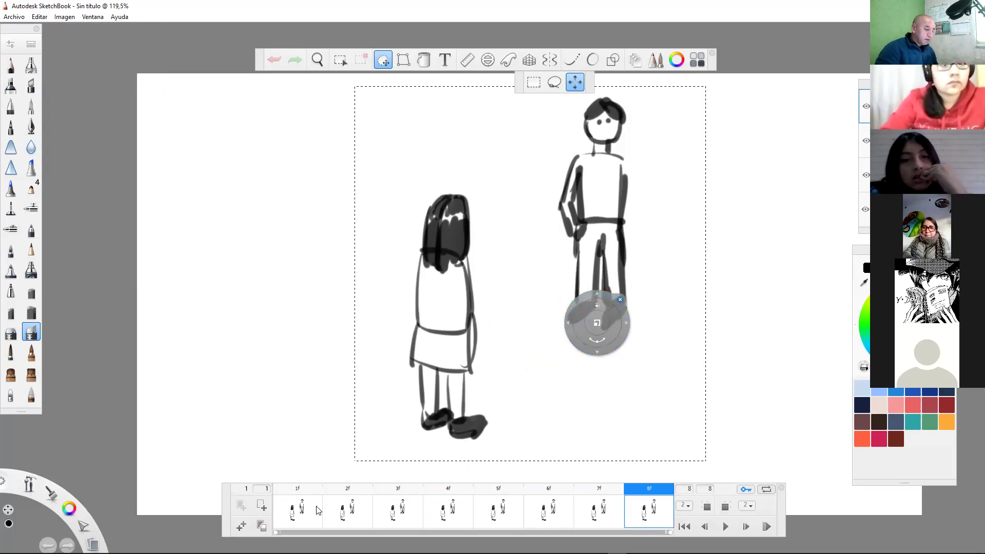
- Return to frame 1 of the timeline and switch from the eraser to a drawing brush
{"action": "key", "text": "period"}
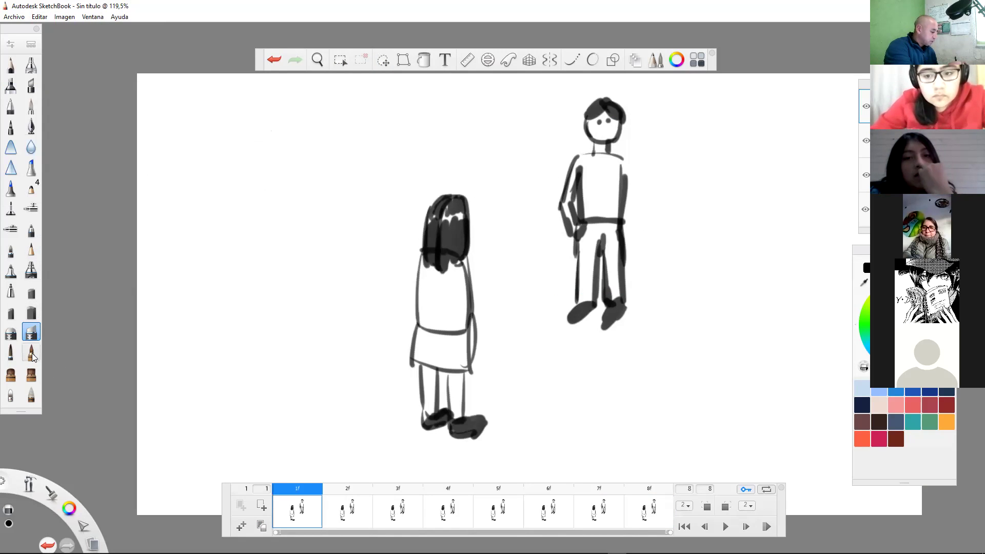
{"action": "key", "text": "e"}
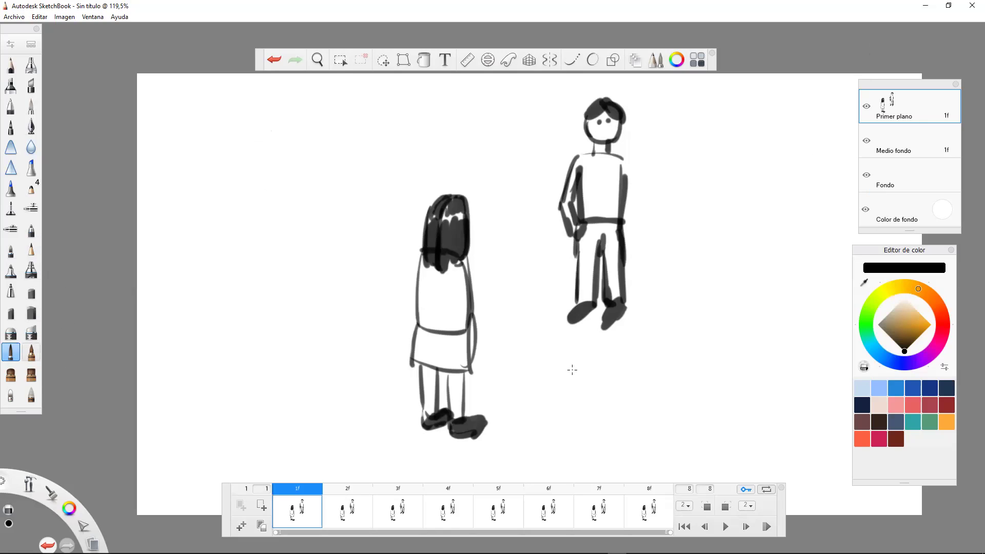
{"action": "key", "text": "e"}
{"action": "mouse_move", "coordinate": [566, 180]}
{"action": "left_mouse_down"}
{"action": "mouse_move", "coordinate": [583, 165]}
{"action": "mouse_move", "coordinate": [621, 203]}
{"action": "left_mouse_up"}
{"action": "left_click_drag", "start_coordinate": [610, 229], "coordinate": [626, 218]}
{"action": "left_click_drag", "start_coordinate": [627, 185], "coordinate": [616, 221]}
{"action": "mouse_move", "coordinate": [601, 252]}
{"action": "left_mouse_down"}
{"action": "mouse_move", "coordinate": [606, 233]}
{"action": "mouse_move", "coordinate": [583, 174]}
{"action": "left_mouse_up"}
{"action": "left_click_drag", "start_coordinate": [564, 231], "coordinate": [584, 205]}
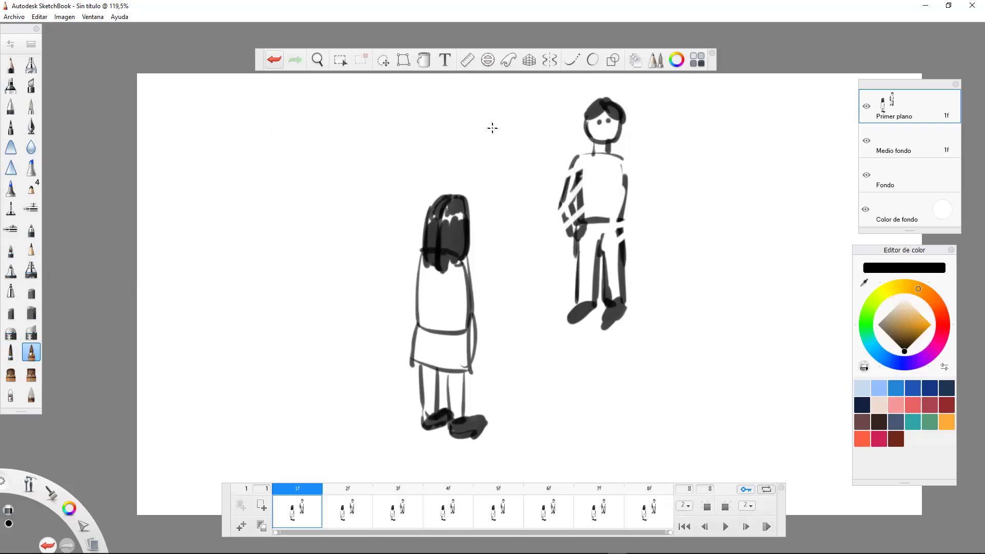
{"action": "left_click", "coordinate": [271, 60]}
{"action": "mouse_move", "coordinate": [513, 166]}
{"action": "left_mouse_down"}
{"action": "mouse_move", "coordinate": [528, 180]}
{"action": "mouse_move", "coordinate": [514, 242]}
{"action": "mouse_move", "coordinate": [526, 351]}
{"action": "left_mouse_up"}
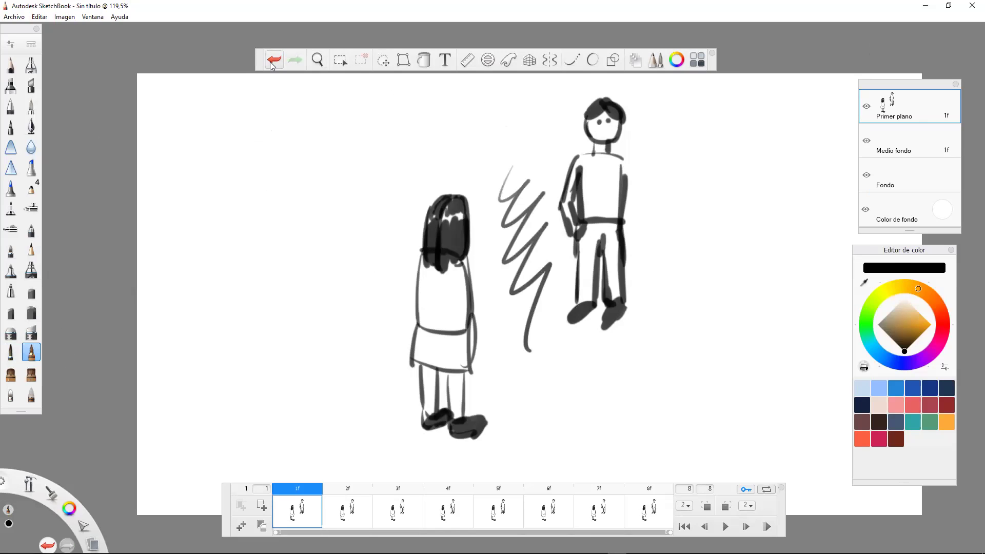
{"action": "key", "text": "ctrl+z"}
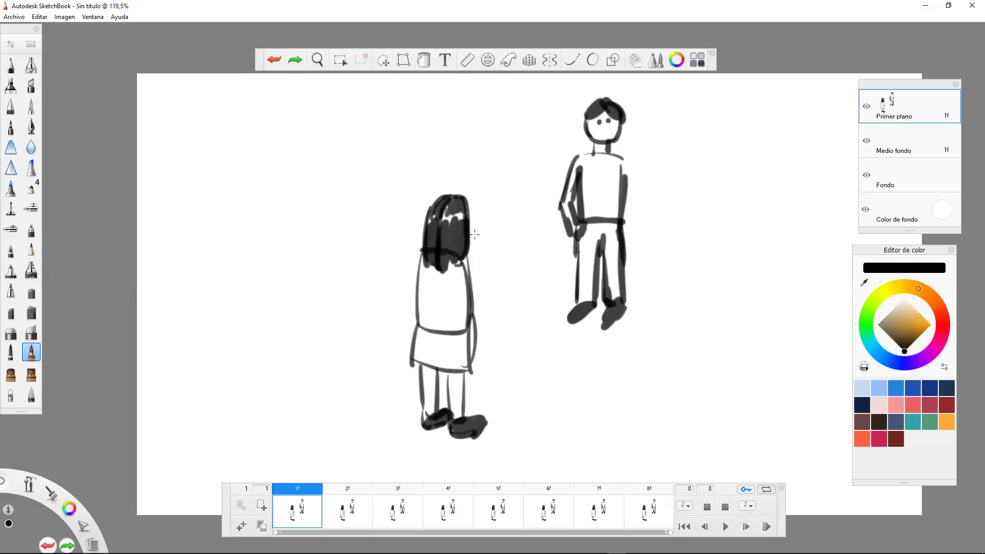
- On frame 1, draw both of the girl's arms bent and spread outward with open hands
{"action": "scroll", "coordinate": [474, 234], "scroll_direction": "up", "scroll_amount": 1}
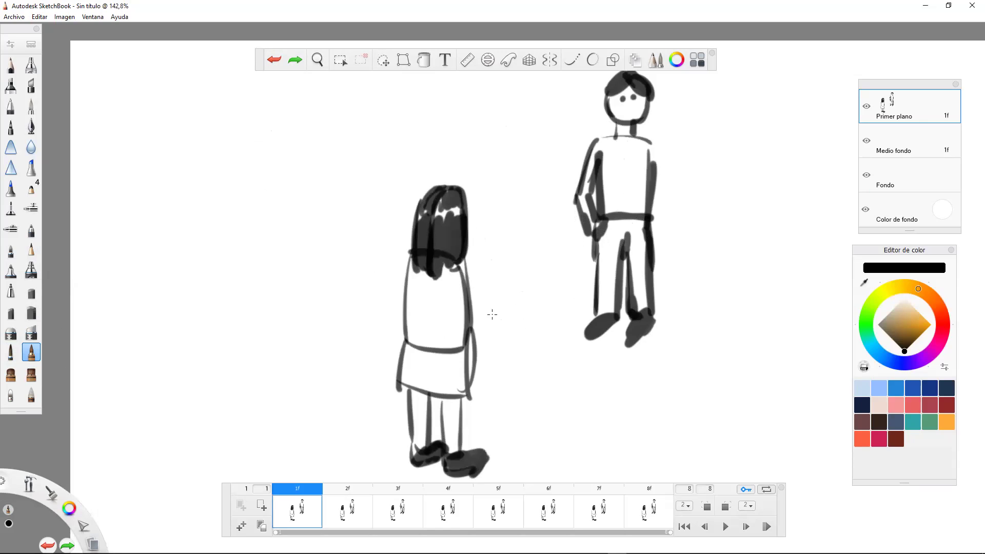
{"action": "left_click_drag", "start_coordinate": [464, 266], "coordinate": [487, 301]}
{"action": "left_click_drag", "start_coordinate": [466, 293], "coordinate": [482, 322]}
{"action": "mouse_move", "coordinate": [466, 269]}
{"action": "left_mouse_down"}
{"action": "mouse_move", "coordinate": [506, 308]}
{"action": "mouse_move", "coordinate": [492, 313]}
{"action": "mouse_move", "coordinate": [523, 315]}
{"action": "left_mouse_up"}
{"action": "mouse_move", "coordinate": [486, 315]}
{"action": "left_mouse_down"}
{"action": "mouse_move", "coordinate": [508, 322]}
{"action": "mouse_move", "coordinate": [545, 294]}
{"action": "mouse_move", "coordinate": [526, 316]}
{"action": "mouse_move", "coordinate": [550, 320]}
{"action": "mouse_move", "coordinate": [514, 323]}
{"action": "left_mouse_up"}
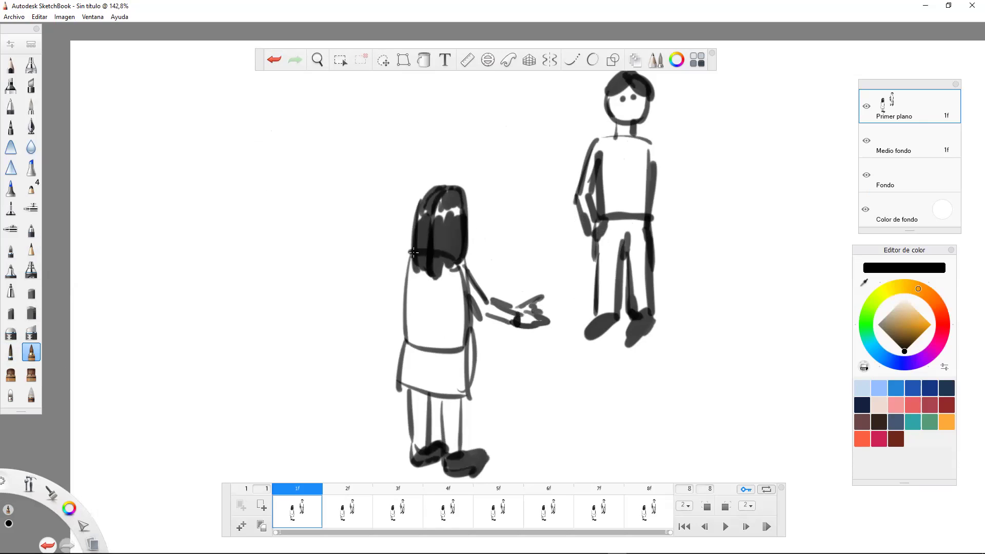
{"action": "mouse_move", "coordinate": [408, 258]}
{"action": "left_mouse_down"}
{"action": "mouse_move", "coordinate": [390, 306]}
{"action": "mouse_move", "coordinate": [359, 331]}
{"action": "mouse_move", "coordinate": [334, 320]}
{"action": "mouse_move", "coordinate": [358, 322]}
{"action": "left_mouse_up"}
{"action": "mouse_move", "coordinate": [355, 322]}
{"action": "left_mouse_down"}
{"action": "mouse_move", "coordinate": [334, 321]}
{"action": "mouse_move", "coordinate": [354, 329]}
{"action": "left_mouse_up"}
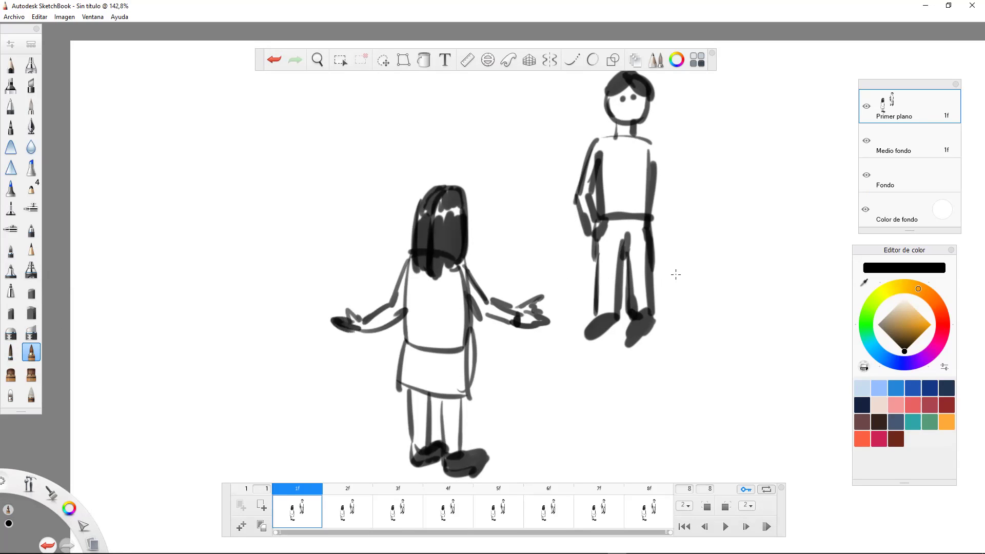
- On frame 1, draw the boy's free arm hanging slightly away from his body and add a smile to his face
{"action": "key", "text": "space"}
{"action": "left_click_drag", "start_coordinate": [729, 288], "coordinate": [685, 291]}
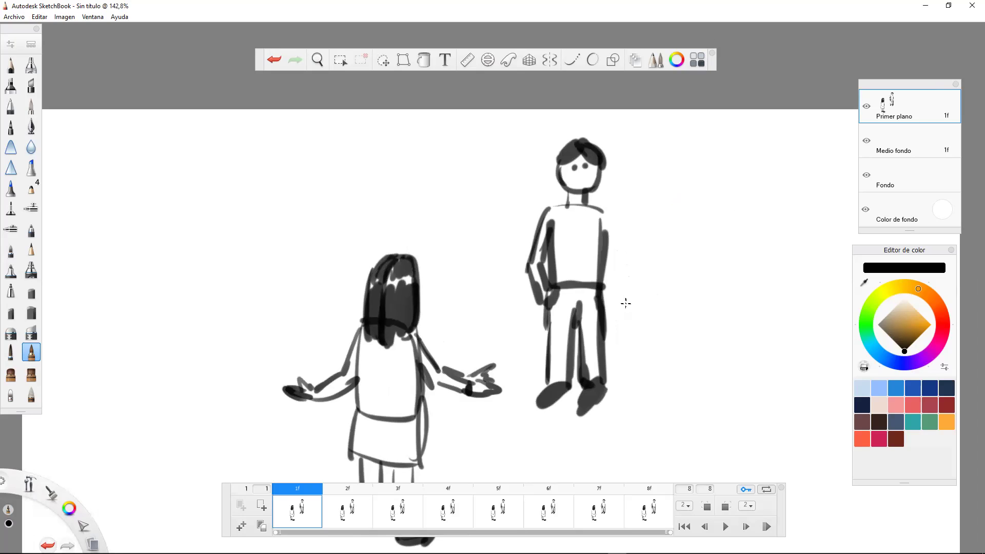
{"action": "mouse_move", "coordinate": [605, 210]}
{"action": "left_mouse_down"}
{"action": "mouse_move", "coordinate": [611, 274]}
{"action": "mouse_move", "coordinate": [638, 289]}
{"action": "mouse_move", "coordinate": [627, 311]}
{"action": "mouse_move", "coordinate": [648, 313]}
{"action": "mouse_move", "coordinate": [639, 291]}
{"action": "left_mouse_up"}
{"action": "left_click_drag", "start_coordinate": [574, 179], "coordinate": [587, 178]}
{"action": "key", "text": "space"}
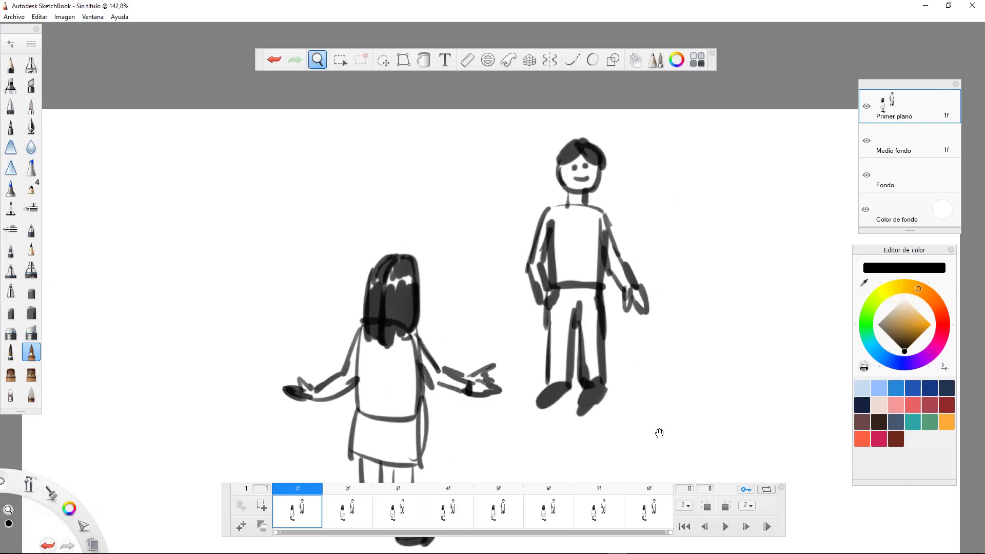
{"action": "left_click_drag", "start_coordinate": [659, 434], "coordinate": [687, 372]}
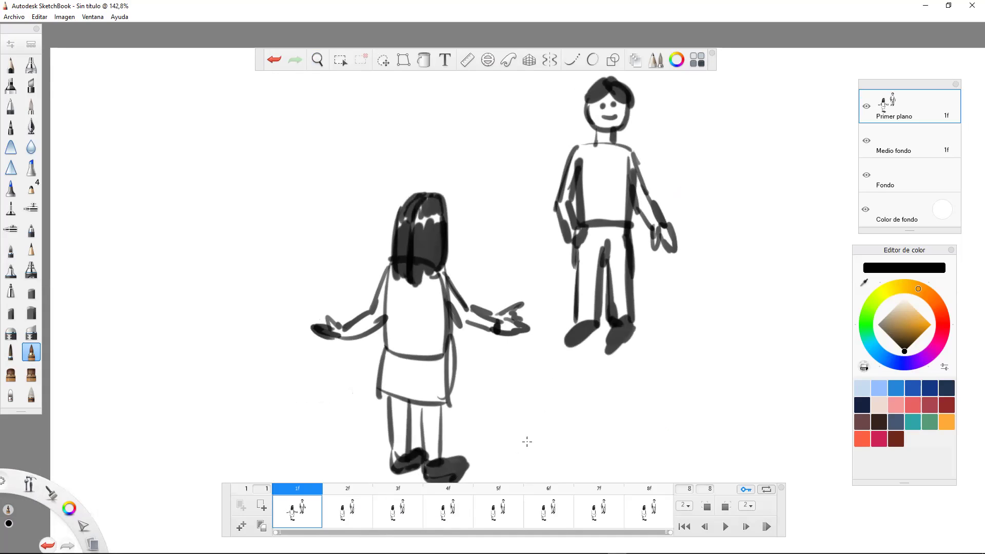
- Go to frame 4 and show the 3 previous frames as onion skin
{"action": "left_click", "coordinate": [409, 512]}
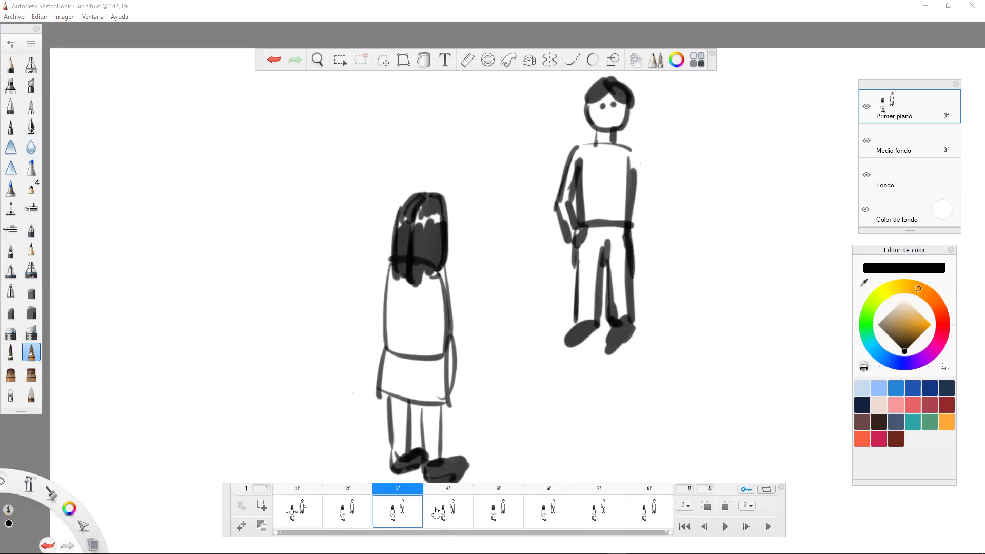
{"action": "left_click", "coordinate": [449, 516]}
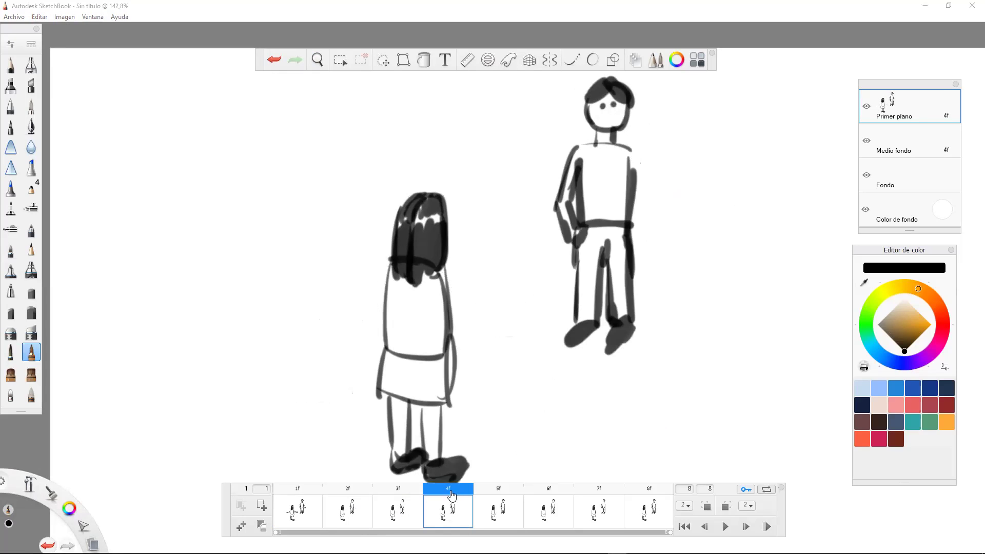
{"action": "left_click", "coordinate": [688, 506]}
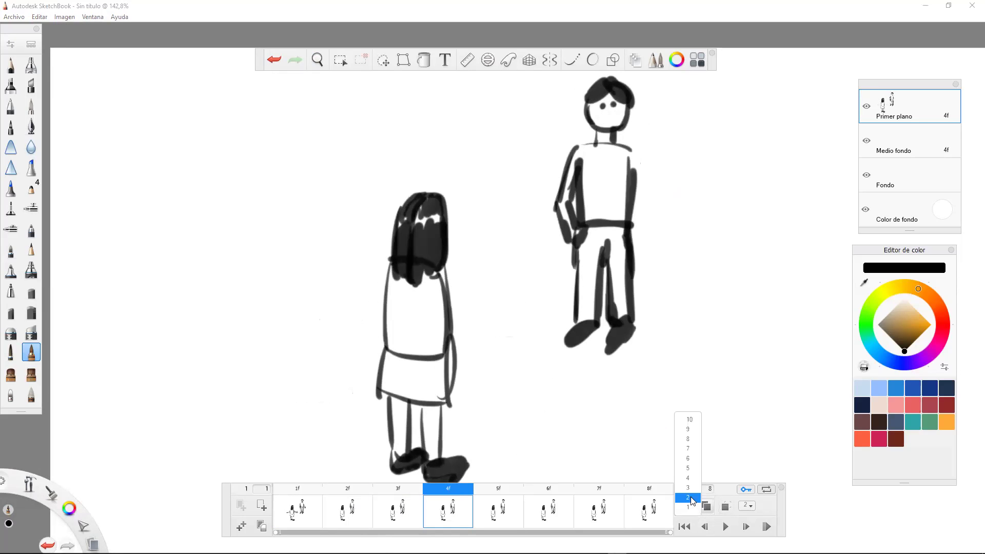
{"action": "left_click", "coordinate": [690, 488]}
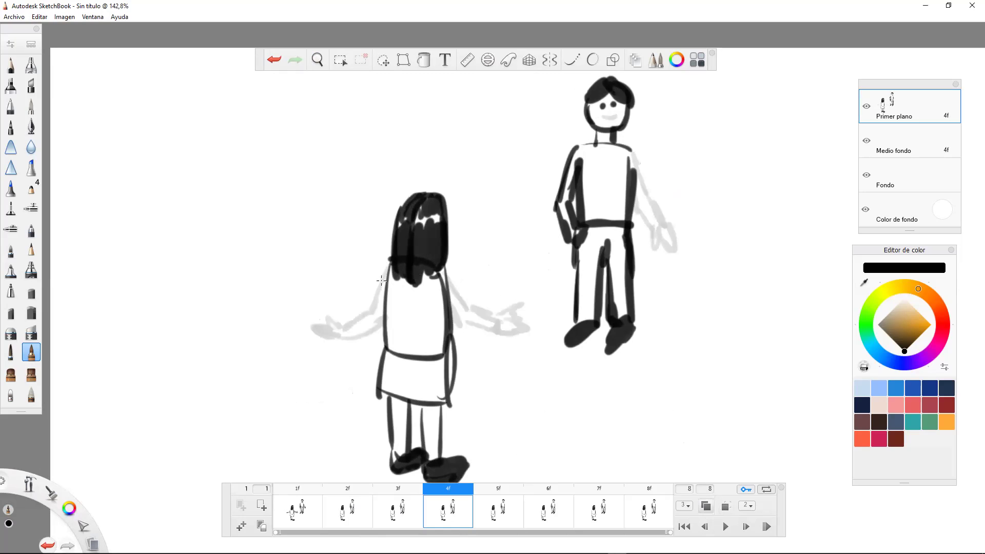
- On frame 4, draw one of the girl's arms bent to her hip and the other raised, pointing at the boy
{"action": "mouse_move", "coordinate": [391, 261]}
{"action": "left_mouse_down"}
{"action": "mouse_move", "coordinate": [362, 311]}
{"action": "mouse_move", "coordinate": [379, 355]}
{"action": "left_mouse_up"}
{"action": "left_click_drag", "start_coordinate": [380, 307], "coordinate": [385, 362]}
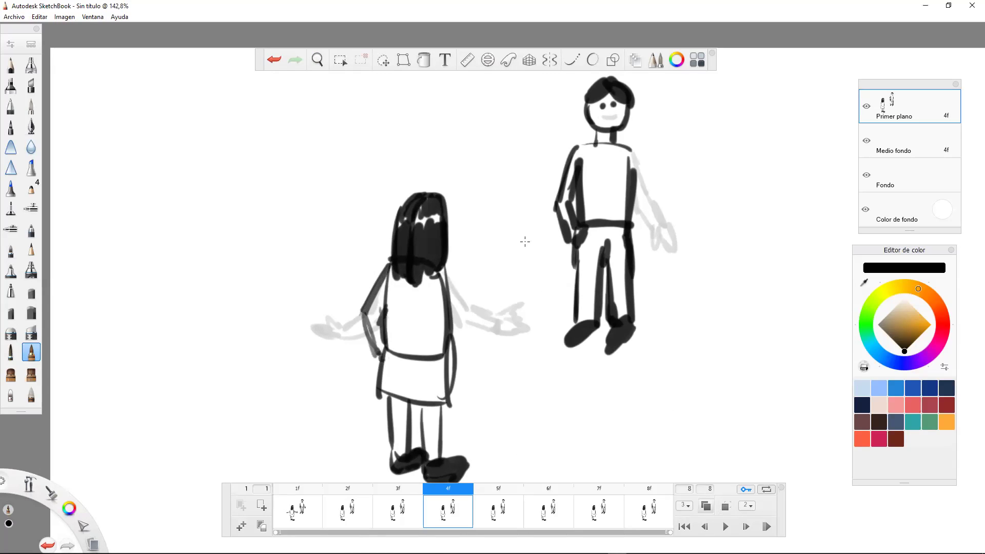
{"action": "mouse_move", "coordinate": [509, 239]}
{"action": "left_mouse_down"}
{"action": "mouse_move", "coordinate": [537, 224]}
{"action": "mouse_move", "coordinate": [508, 256]}
{"action": "mouse_move", "coordinate": [505, 246]}
{"action": "mouse_move", "coordinate": [482, 268]}
{"action": "mouse_move", "coordinate": [445, 271]}
{"action": "mouse_move", "coordinate": [488, 285]}
{"action": "mouse_move", "coordinate": [516, 259]}
{"action": "left_mouse_up"}
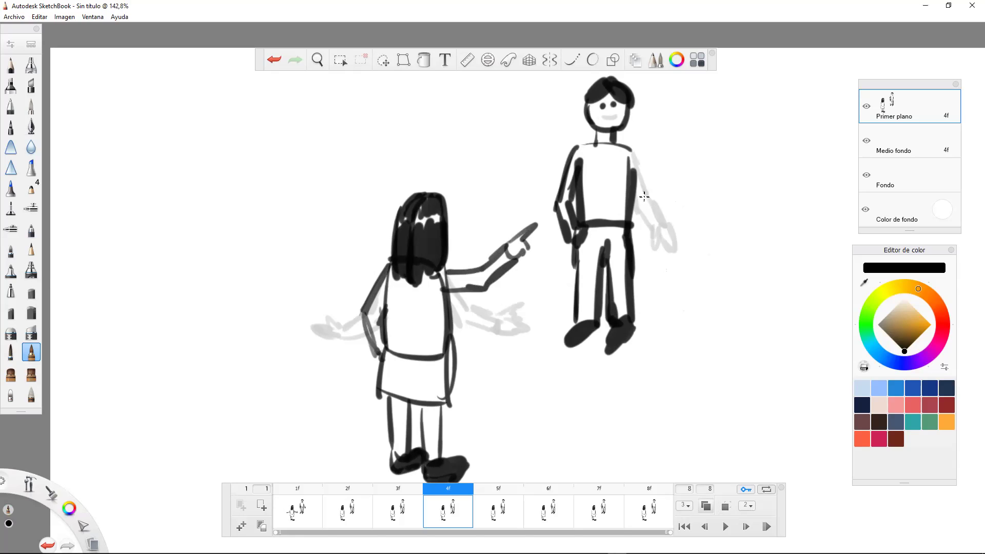
- On frame 4, draw the boy's free arm hanging close to his body and add a smile
{"action": "left_click_drag", "start_coordinate": [633, 149], "coordinate": [655, 244]}
{"action": "mouse_move", "coordinate": [634, 203]}
{"action": "left_mouse_down"}
{"action": "mouse_move", "coordinate": [642, 253]}
{"action": "mouse_move", "coordinate": [653, 224]}
{"action": "left_mouse_up"}
{"action": "left_click_drag", "start_coordinate": [600, 117], "coordinate": [616, 116]}
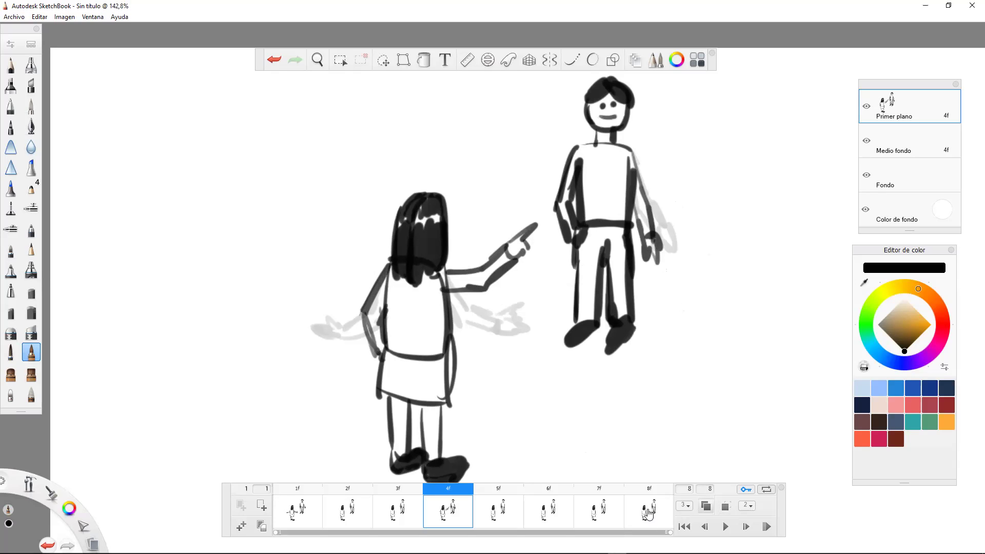
- On frame 8, with 4 previous frames as onion skin, draw the girl's near-boy arm slanting down and outward and the other straight down
{"action": "left_click", "coordinate": [647, 491]}
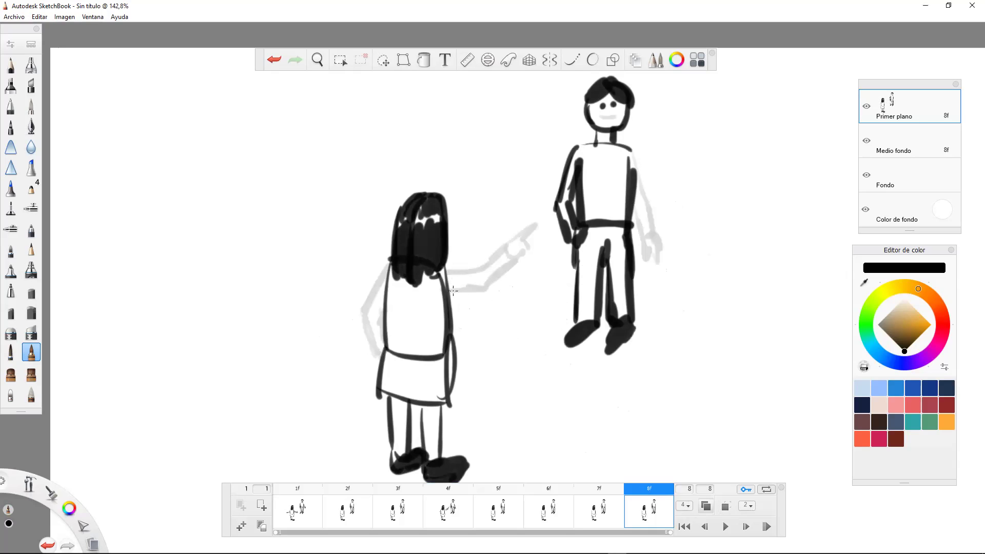
{"action": "left_click_drag", "start_coordinate": [447, 271], "coordinate": [480, 352]}
{"action": "mouse_move", "coordinate": [472, 314]}
{"action": "left_mouse_down"}
{"action": "mouse_move", "coordinate": [493, 382]}
{"action": "mouse_move", "coordinate": [501, 361]}
{"action": "left_mouse_up"}
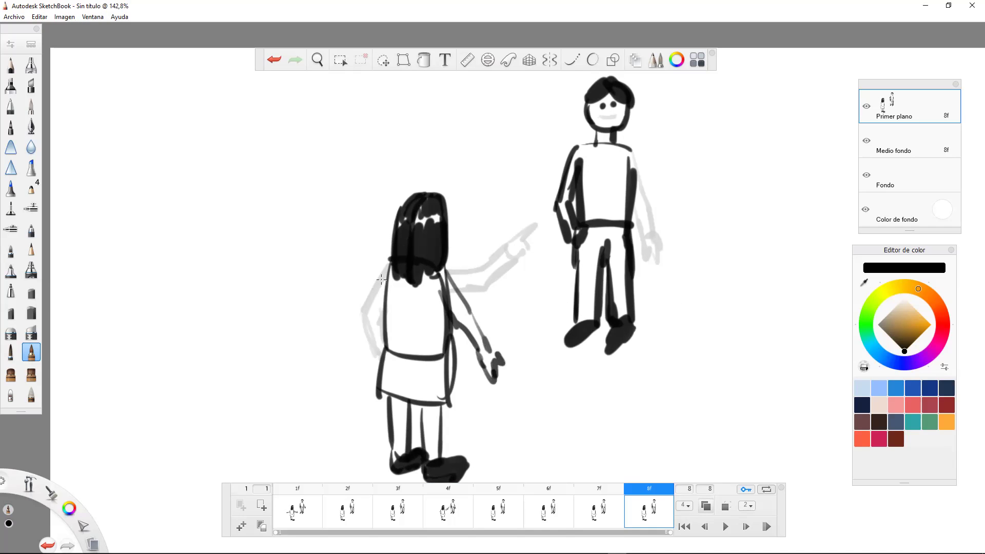
{"action": "left_click_drag", "start_coordinate": [390, 264], "coordinate": [370, 299]}
{"action": "left_click_drag", "start_coordinate": [390, 263], "coordinate": [375, 391]}
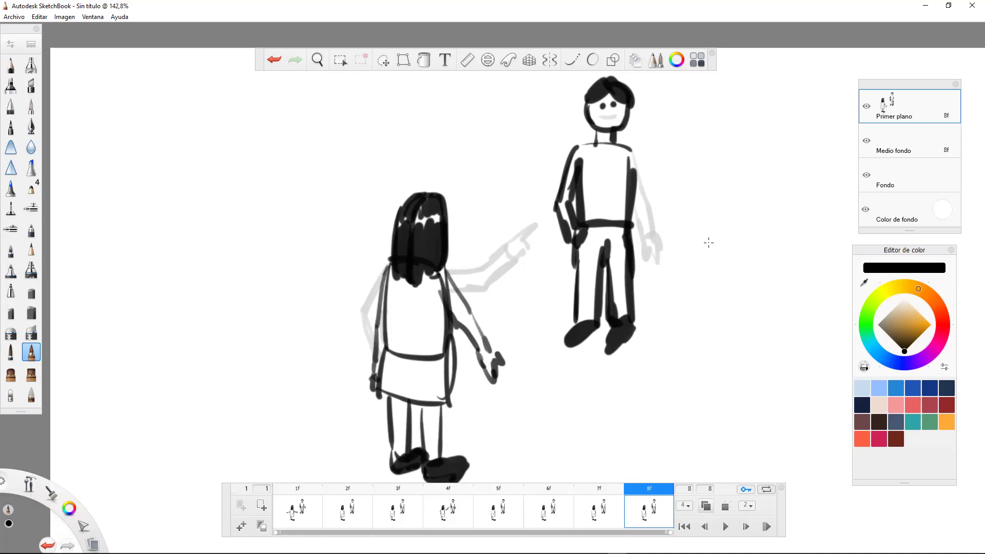
- On frame 8, draw the boy's free arm folded with its hand on his chest, add his mouth, and play the animation
{"action": "mouse_move", "coordinate": [599, 173]}
{"action": "left_mouse_down"}
{"action": "mouse_move", "coordinate": [591, 165]}
{"action": "mouse_move", "coordinate": [616, 155]}
{"action": "mouse_move", "coordinate": [618, 171]}
{"action": "mouse_move", "coordinate": [646, 179]}
{"action": "mouse_move", "coordinate": [634, 153]}
{"action": "mouse_move", "coordinate": [658, 184]}
{"action": "mouse_move", "coordinate": [616, 179]}
{"action": "left_mouse_up"}
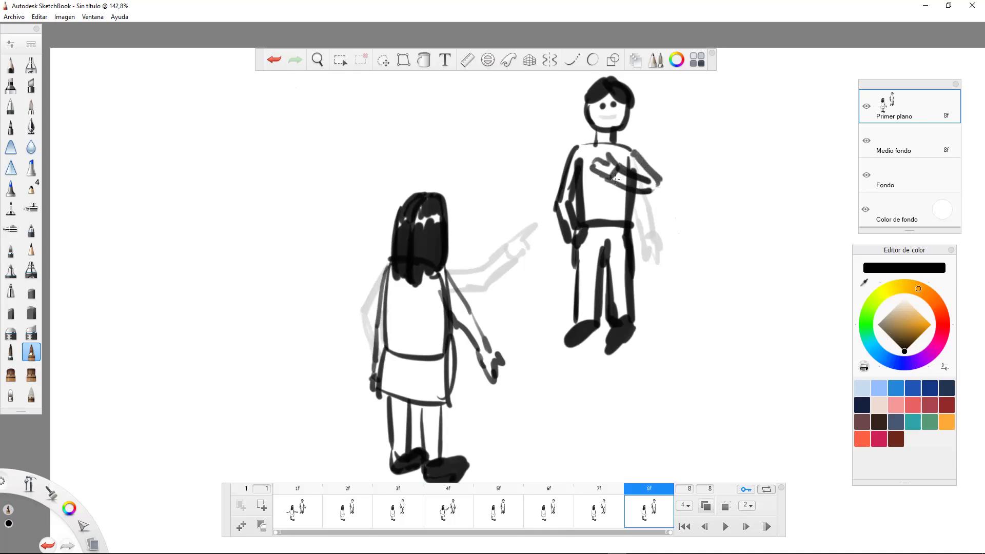
{"action": "left_click_drag", "start_coordinate": [605, 115], "coordinate": [611, 117]}
{"action": "left_click", "coordinate": [729, 526]}
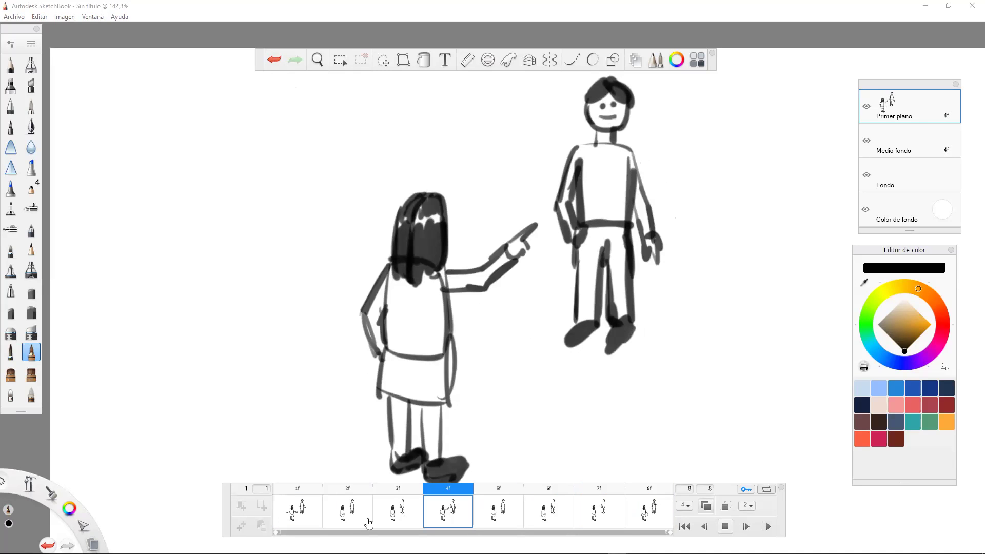
{"action": "key", "text": "space"}
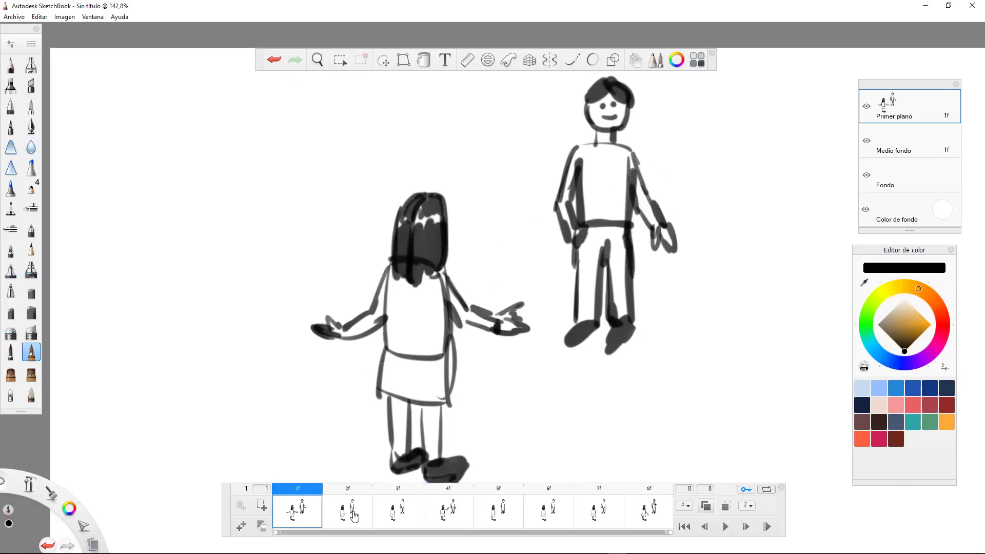
- On frame 2, turn on onion skin for the following frames and set it to 4 frames
{"action": "key", "text": "period"}
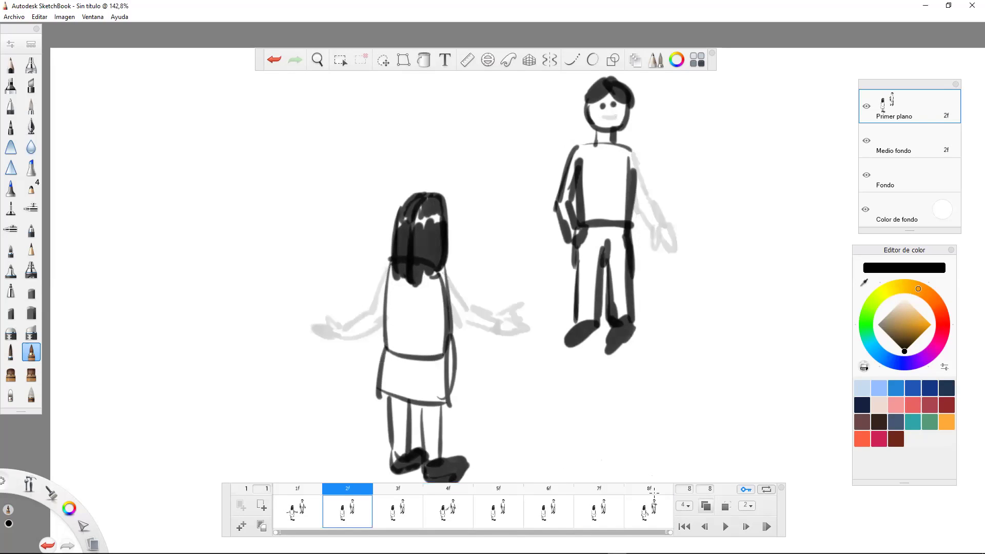
{"action": "left_click", "coordinate": [725, 508]}
{"action": "left_click", "coordinate": [726, 506]}
{"action": "left_click", "coordinate": [730, 508]}
{"action": "left_click", "coordinate": [757, 506]}
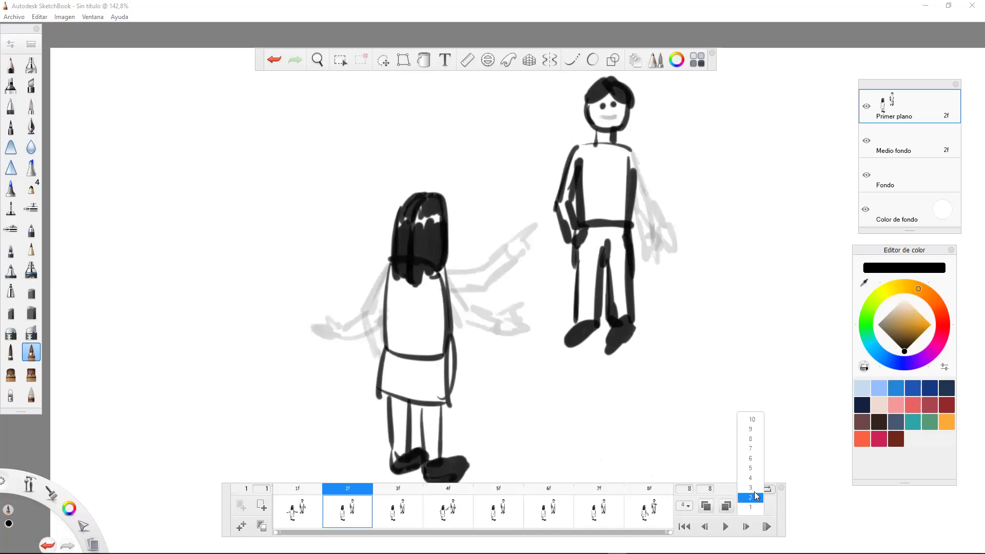
{"action": "left_click", "coordinate": [752, 478]}
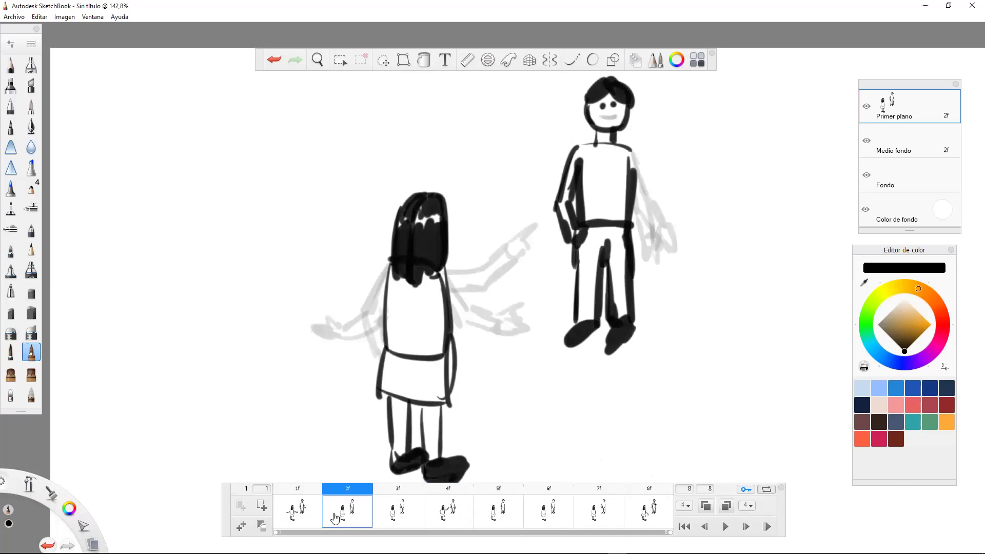
- On frame 2, draw the girl's near-boy arm reaching toward him slightly above its frame 1 pose and the other slanting down and outward
{"action": "left_click", "coordinate": [300, 509]}
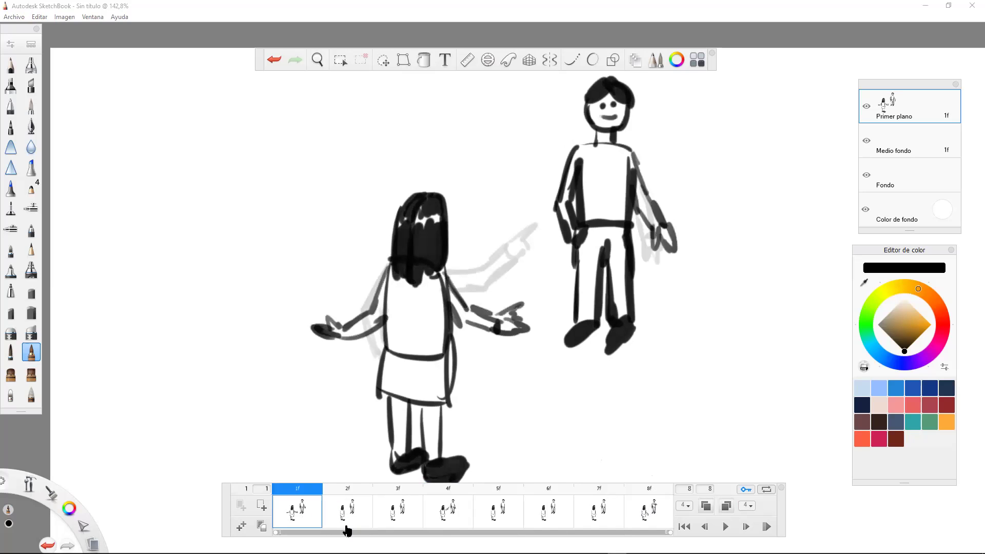
{"action": "key", "text": "period"}
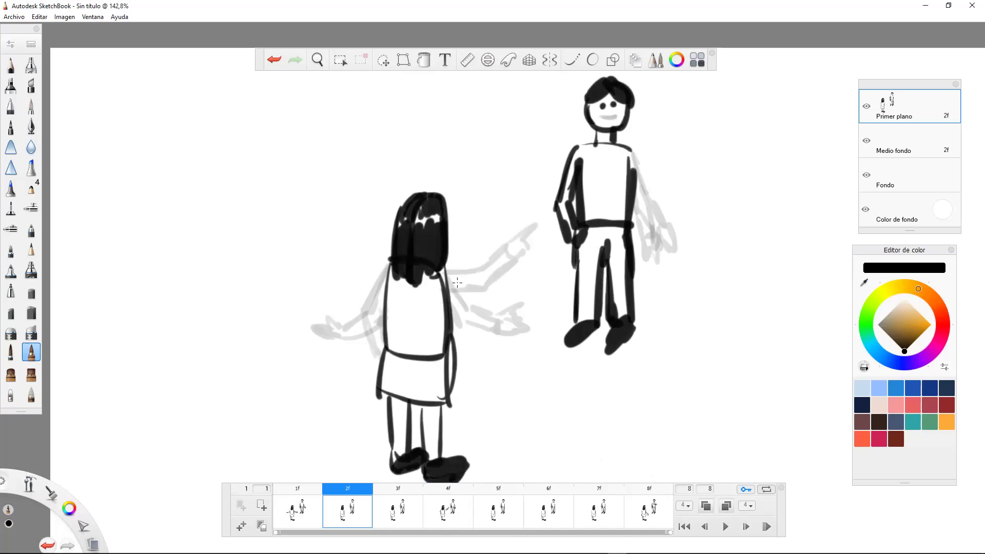
{"action": "mouse_move", "coordinate": [447, 268]}
{"action": "left_mouse_down"}
{"action": "mouse_move", "coordinate": [477, 295]}
{"action": "mouse_move", "coordinate": [469, 312]}
{"action": "mouse_move", "coordinate": [516, 300]}
{"action": "mouse_move", "coordinate": [470, 295]}
{"action": "mouse_move", "coordinate": [506, 303]}
{"action": "left_mouse_up"}
{"action": "mouse_move", "coordinate": [468, 308]}
{"action": "left_mouse_down"}
{"action": "mouse_move", "coordinate": [519, 321]}
{"action": "mouse_move", "coordinate": [532, 299]}
{"action": "mouse_move", "coordinate": [521, 322]}
{"action": "mouse_move", "coordinate": [529, 292]}
{"action": "left_mouse_up"}
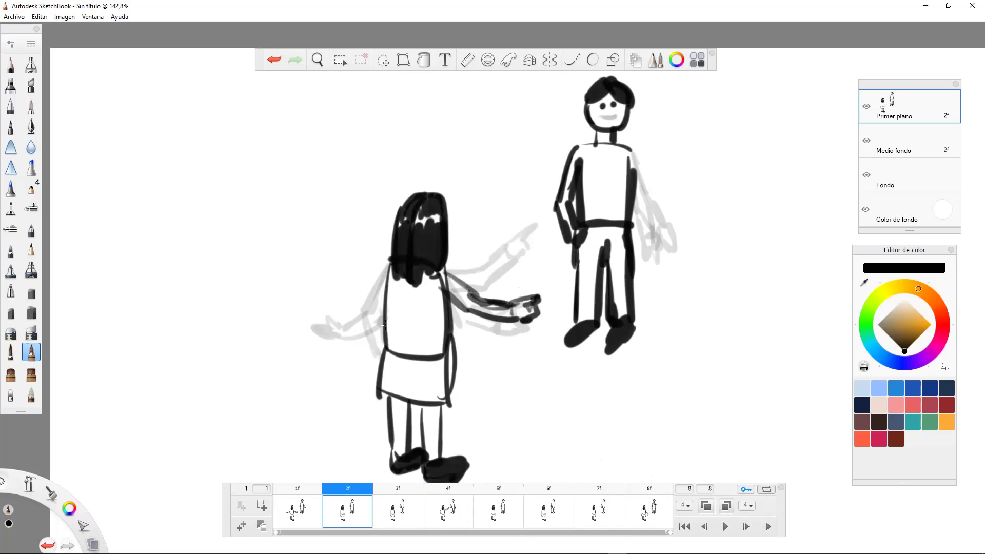
{"action": "left_click", "coordinate": [296, 510]}
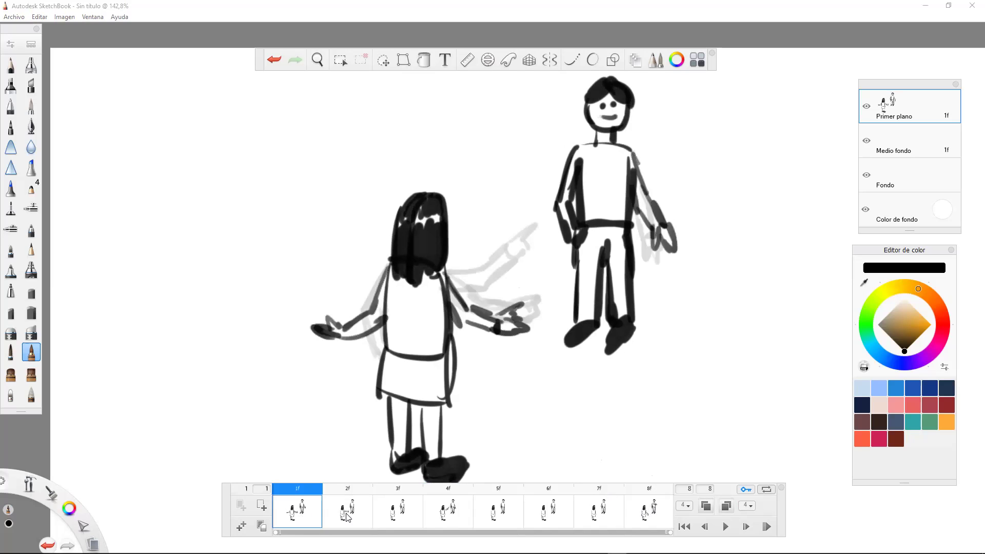
{"action": "left_click", "coordinate": [345, 510]}
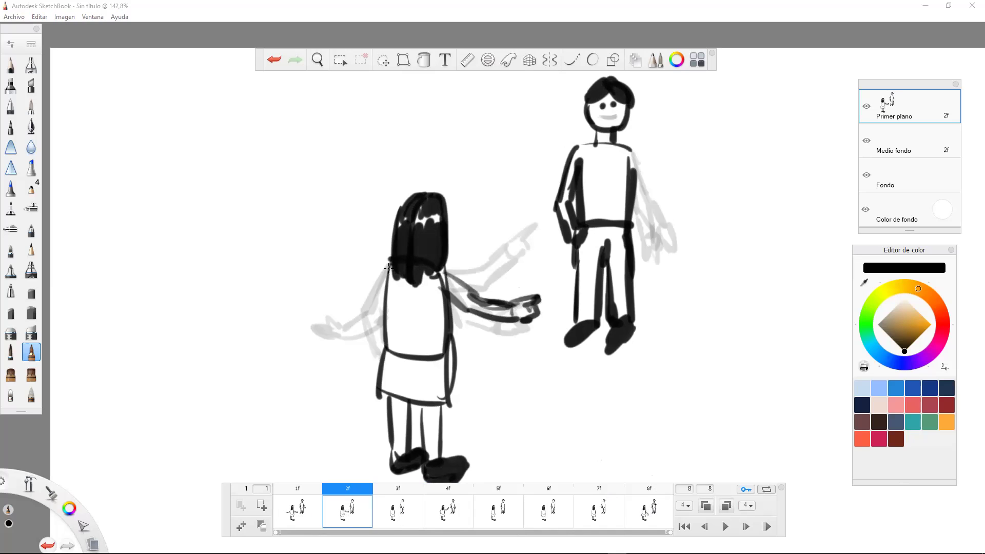
{"action": "mouse_move", "coordinate": [390, 261]}
{"action": "left_mouse_down"}
{"action": "mouse_move", "coordinate": [353, 321]}
{"action": "mouse_move", "coordinate": [355, 336]}
{"action": "mouse_move", "coordinate": [342, 337]}
{"action": "mouse_move", "coordinate": [352, 357]}
{"action": "mouse_move", "coordinate": [370, 327]}
{"action": "left_mouse_up"}
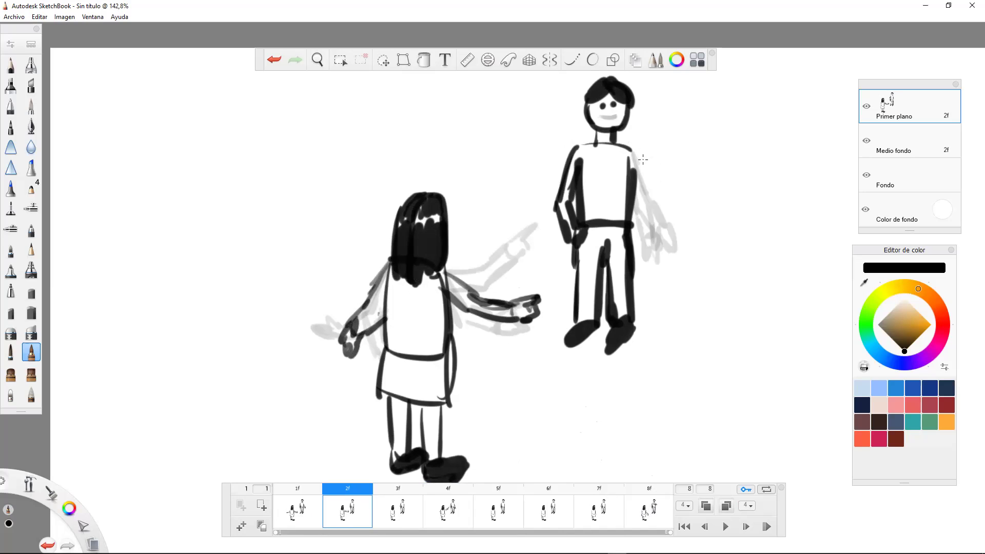
- On frame 2, draw the boy's free arm between its frame 1 and frame 4 poses and add his smile
{"action": "left_click", "coordinate": [301, 517]}
{"action": "left_click", "coordinate": [425, 519]}
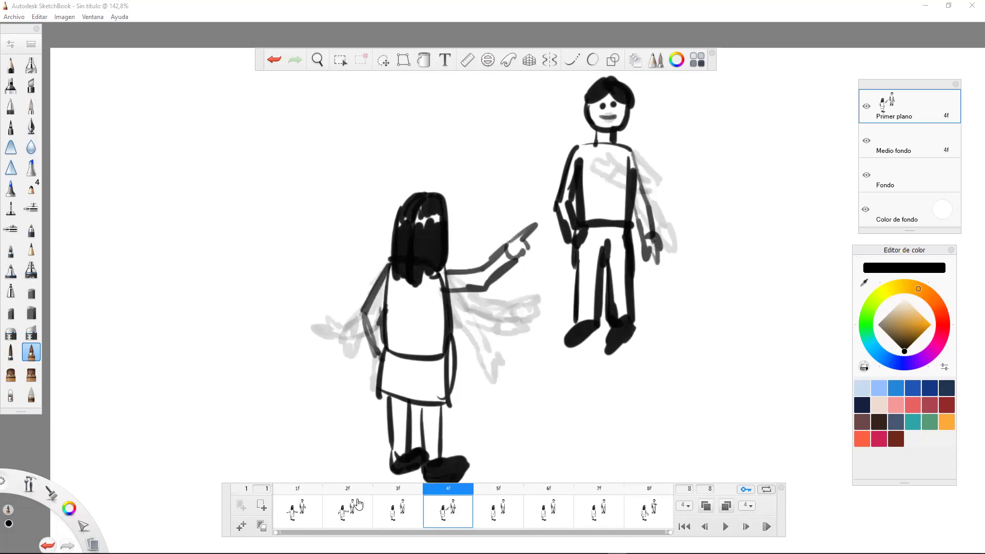
{"action": "left_click", "coordinate": [349, 515]}
{"action": "mouse_move", "coordinate": [630, 154]}
{"action": "left_mouse_down"}
{"action": "mouse_move", "coordinate": [658, 221]}
{"action": "mouse_move", "coordinate": [654, 242]}
{"action": "mouse_move", "coordinate": [631, 185]}
{"action": "left_mouse_up"}
{"action": "left_click_drag", "start_coordinate": [620, 114], "coordinate": [617, 116]}
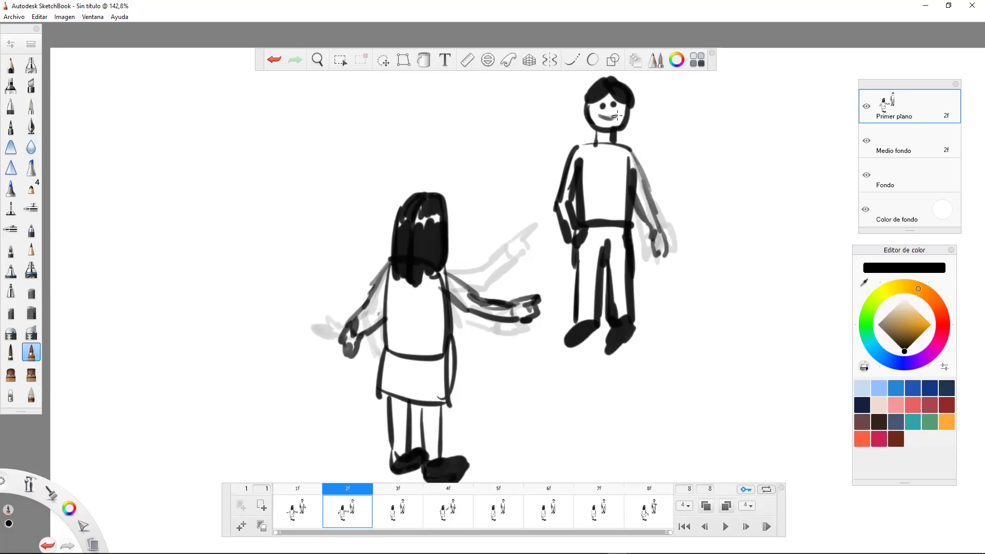
- On frame 3, draw the girl's near-boy arm pointing just below its frame 4 pose and the other arm hanging closer to her body
{"action": "left_click", "coordinate": [397, 513]}
{"action": "mouse_move", "coordinate": [444, 270]}
{"action": "left_mouse_down"}
{"action": "mouse_move", "coordinate": [516, 275]}
{"action": "mouse_move", "coordinate": [549, 258]}
{"action": "mouse_move", "coordinate": [495, 291]}
{"action": "mouse_move", "coordinate": [451, 299]}
{"action": "left_mouse_up"}
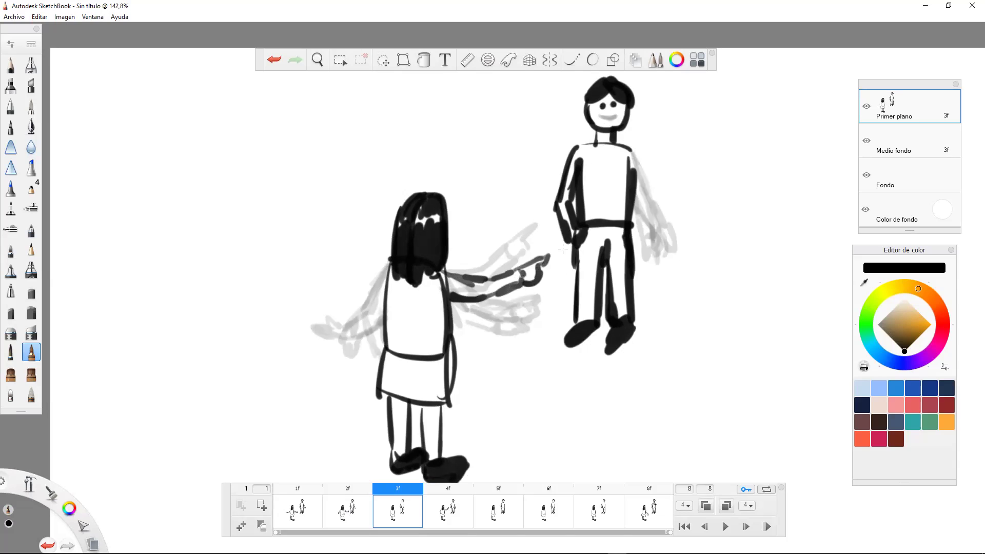
{"action": "mouse_move", "coordinate": [387, 266]}
{"action": "left_mouse_down"}
{"action": "mouse_move", "coordinate": [355, 364]}
{"action": "mouse_move", "coordinate": [373, 353]}
{"action": "mouse_move", "coordinate": [367, 345]}
{"action": "left_mouse_up"}
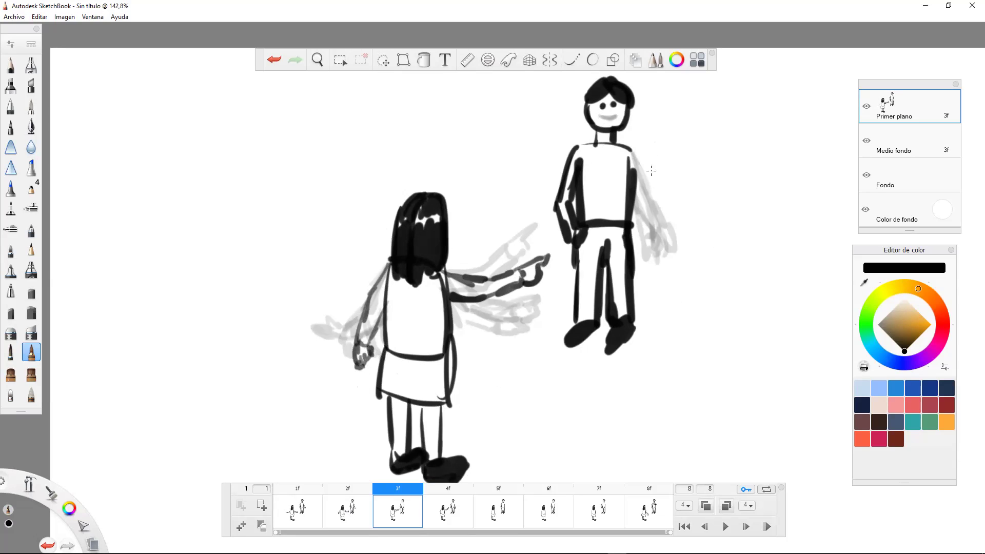
- On frame 3, draw the boy's free arm hanging between its frame 2 and frame 4 poses and add his smile
{"action": "mouse_move", "coordinate": [633, 153]}
{"action": "left_mouse_down"}
{"action": "mouse_move", "coordinate": [654, 211]}
{"action": "mouse_move", "coordinate": [650, 257]}
{"action": "mouse_move", "coordinate": [652, 234]}
{"action": "left_mouse_up"}
{"action": "key", "text": "ctrl+z"}
{"action": "key", "text": "ctrl+z"}
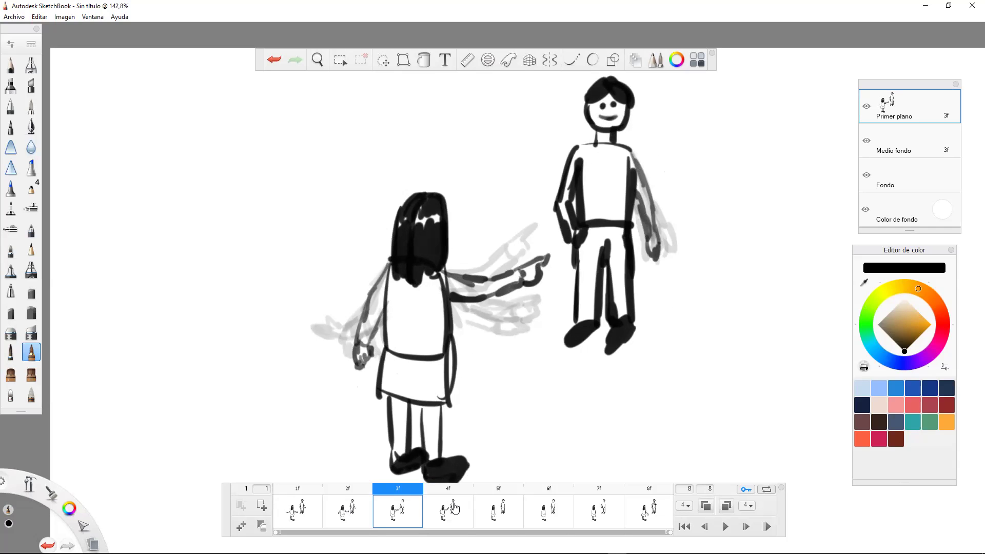
- On frame 5, reduce the onion skin for the previous frames to 1 frame
{"action": "left_click", "coordinate": [460, 518]}
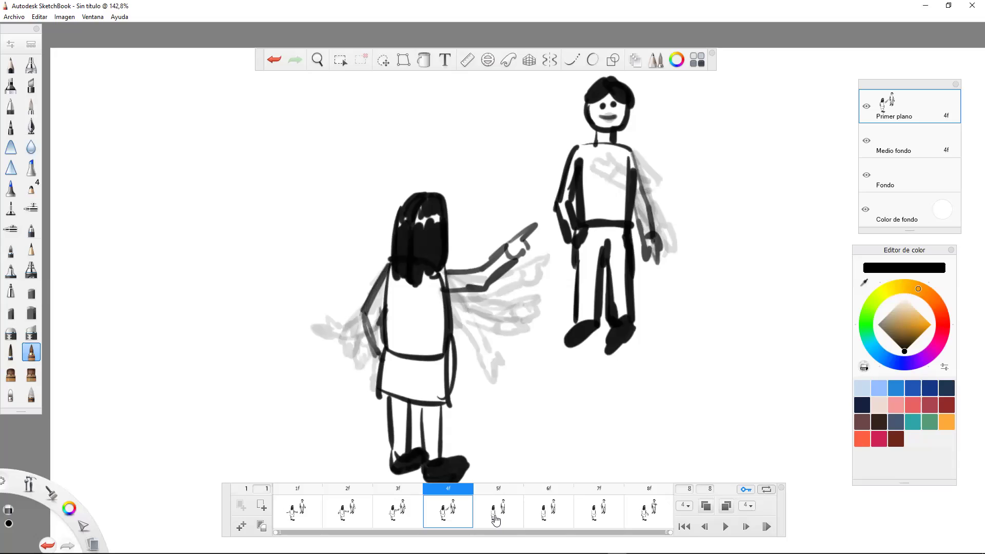
{"action": "left_click", "coordinate": [495, 520]}
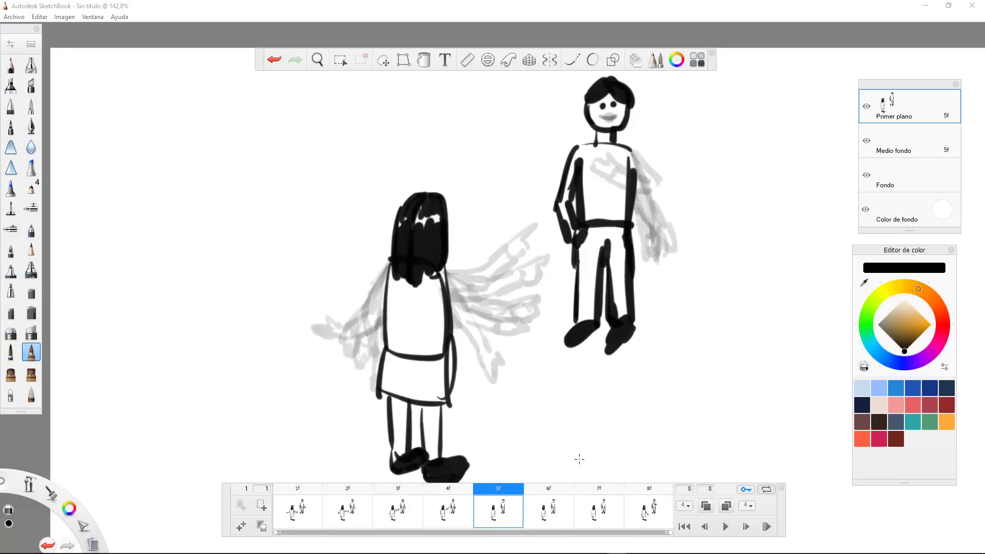
{"action": "left_click", "coordinate": [690, 509]}
{"action": "left_click", "coordinate": [678, 500]}
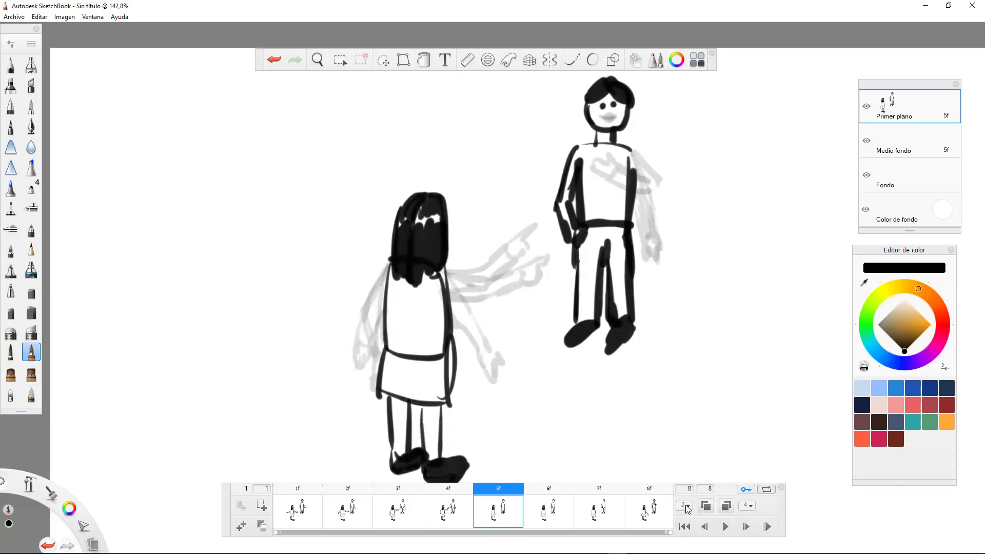
{"action": "scroll", "coordinate": [692, 512], "scroll_direction": "up", "scroll_amount": 1}
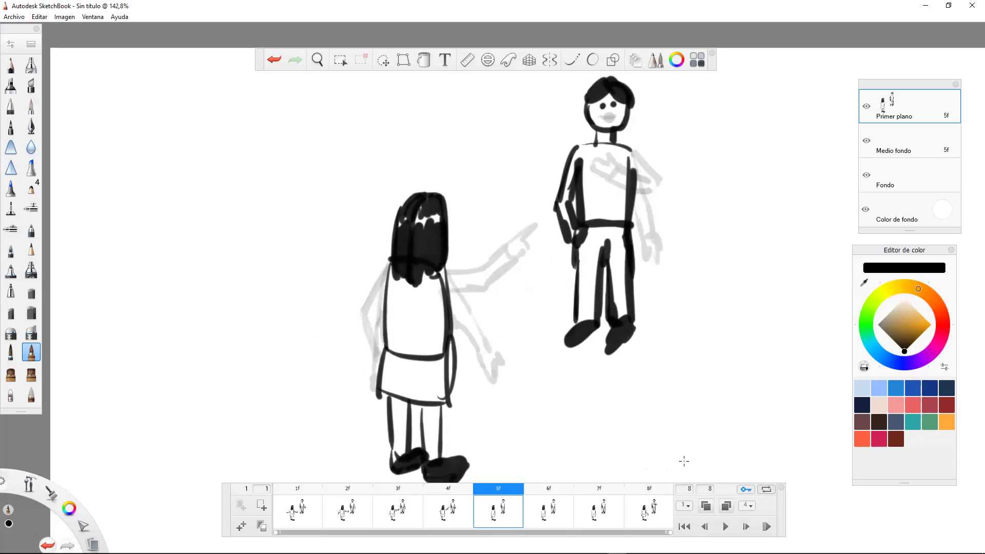
- On frame 5, draw the girl's near-boy arm pointing upward, with the hand pulled back slightly from its frame 4 position
{"action": "left_click", "coordinate": [554, 517]}
{"action": "left_click", "coordinate": [585, 519]}
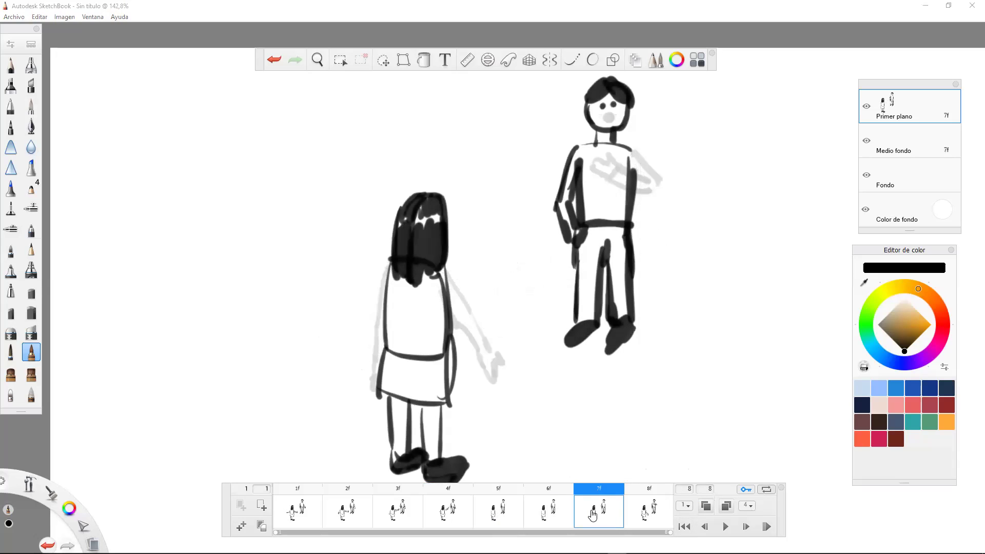
{"action": "left_click", "coordinate": [550, 523]}
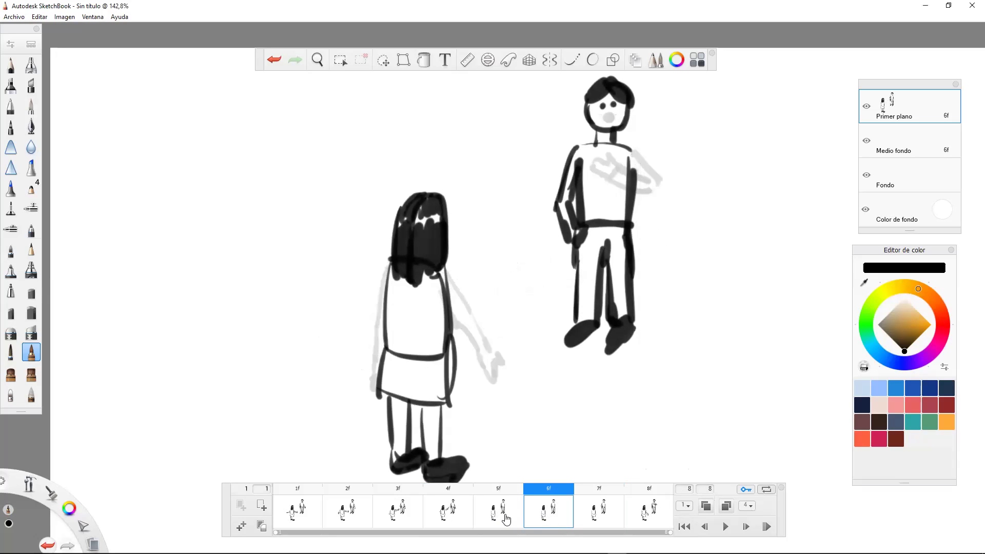
{"action": "key", "text": "comma"}
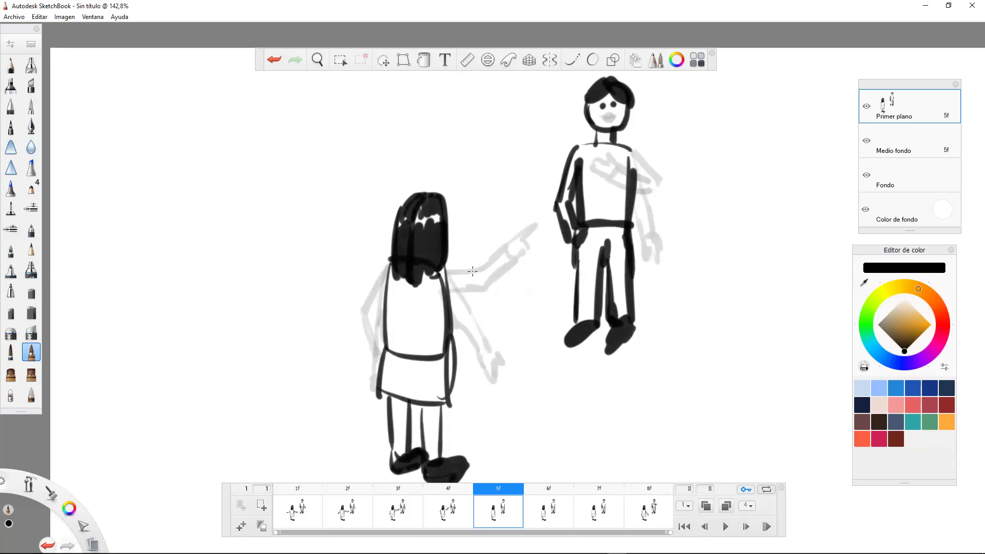
{"action": "left_click_drag", "start_coordinate": [449, 270], "coordinate": [444, 248]}
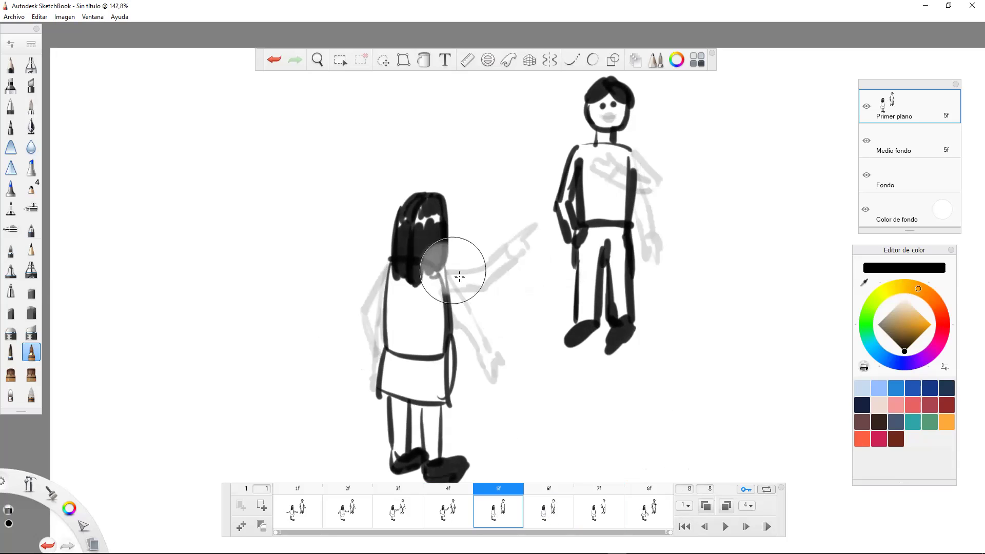
{"action": "left_click", "coordinate": [275, 60]}
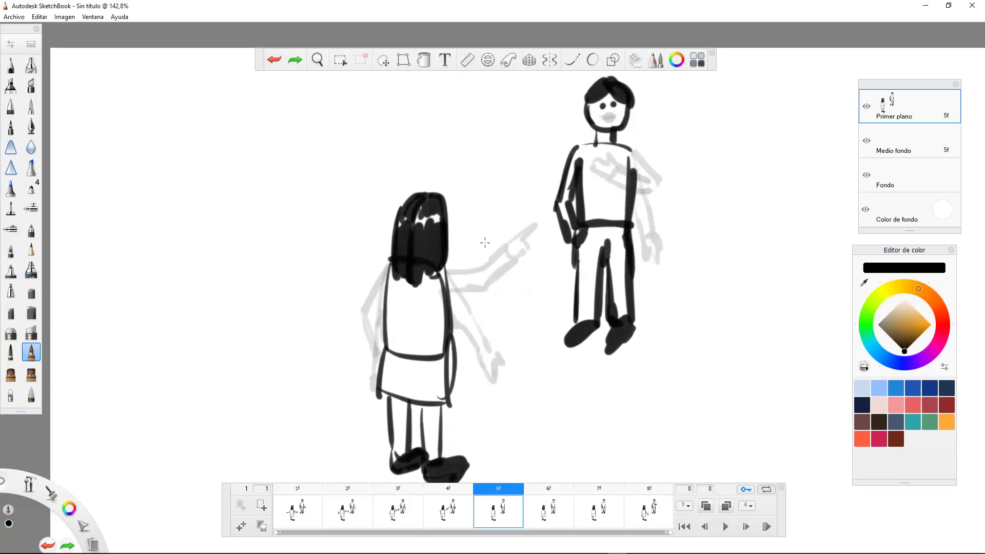
{"action": "mouse_move", "coordinate": [478, 246]}
{"action": "left_mouse_down"}
{"action": "mouse_move", "coordinate": [507, 243]}
{"action": "mouse_move", "coordinate": [489, 244]}
{"action": "mouse_move", "coordinate": [498, 259]}
{"action": "mouse_move", "coordinate": [488, 243]}
{"action": "mouse_move", "coordinate": [467, 282]}
{"action": "mouse_move", "coordinate": [448, 288]}
{"action": "mouse_move", "coordinate": [490, 238]}
{"action": "left_mouse_up"}
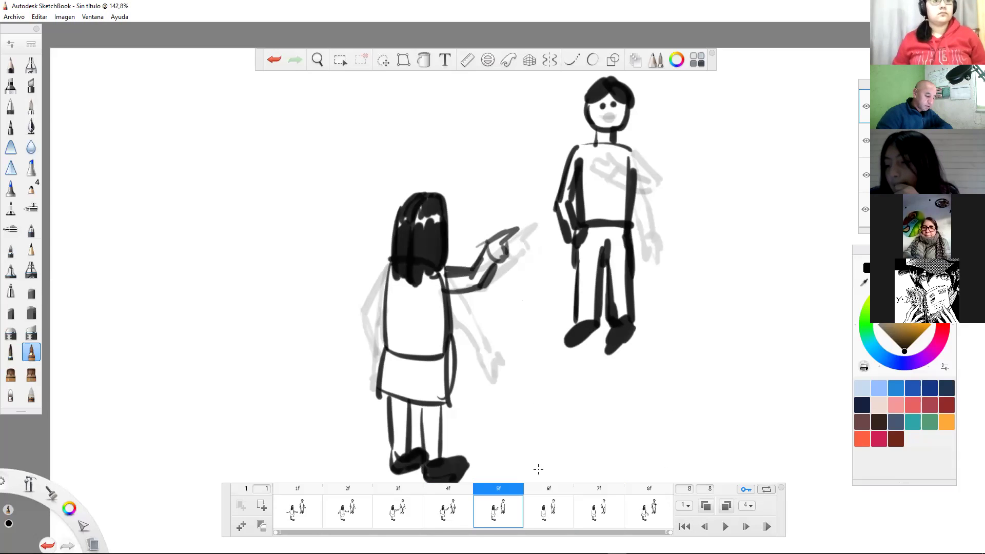
- Draw the girl's pointing near-boy arm on frames 6 and 7, extended farther on frame 6 and pulled back on frame 7
{"action": "left_click", "coordinate": [551, 503]}
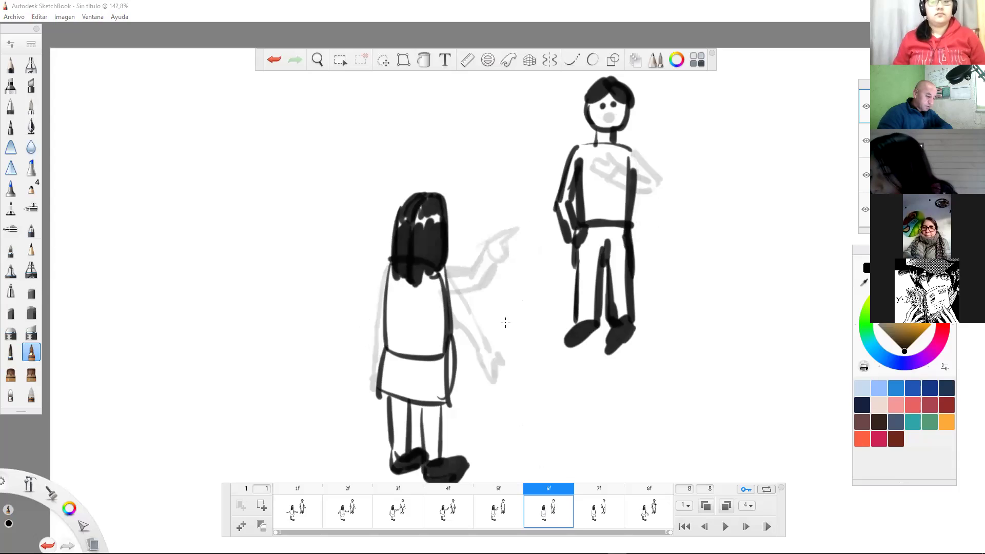
{"action": "mouse_move", "coordinate": [449, 291]}
{"action": "left_mouse_down"}
{"action": "mouse_move", "coordinate": [495, 280]}
{"action": "mouse_move", "coordinate": [535, 227]}
{"action": "mouse_move", "coordinate": [445, 272]}
{"action": "left_mouse_up"}
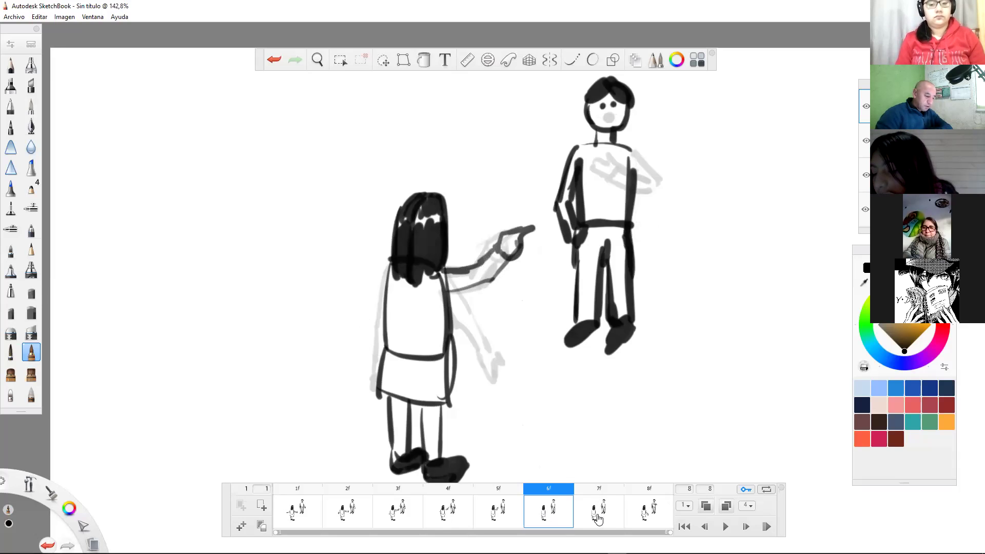
{"action": "key", "text": "period"}
{"action": "mouse_move", "coordinate": [483, 283]}
{"action": "left_mouse_down"}
{"action": "mouse_move", "coordinate": [497, 250]}
{"action": "mouse_move", "coordinate": [500, 262]}
{"action": "mouse_move", "coordinate": [517, 236]}
{"action": "mouse_move", "coordinate": [490, 240]}
{"action": "mouse_move", "coordinate": [448, 276]}
{"action": "left_mouse_up"}
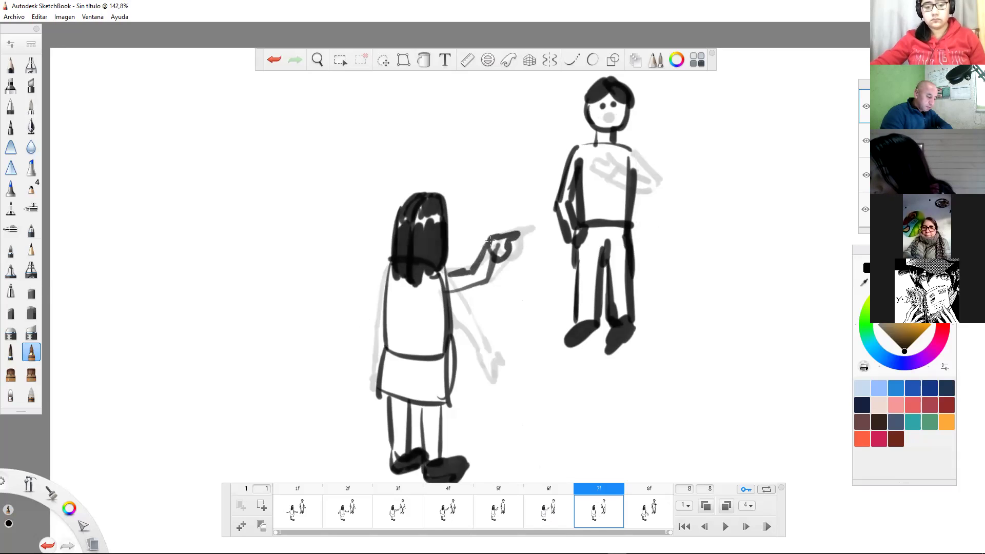
{"action": "left_click", "coordinate": [651, 514]}
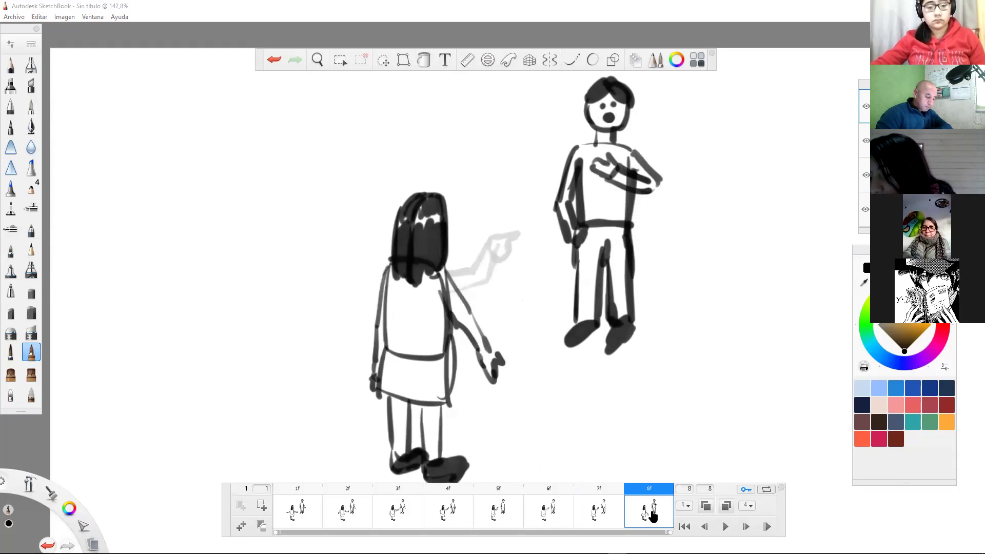
{"action": "left_click_drag", "start_coordinate": [452, 273], "coordinate": [485, 290]}
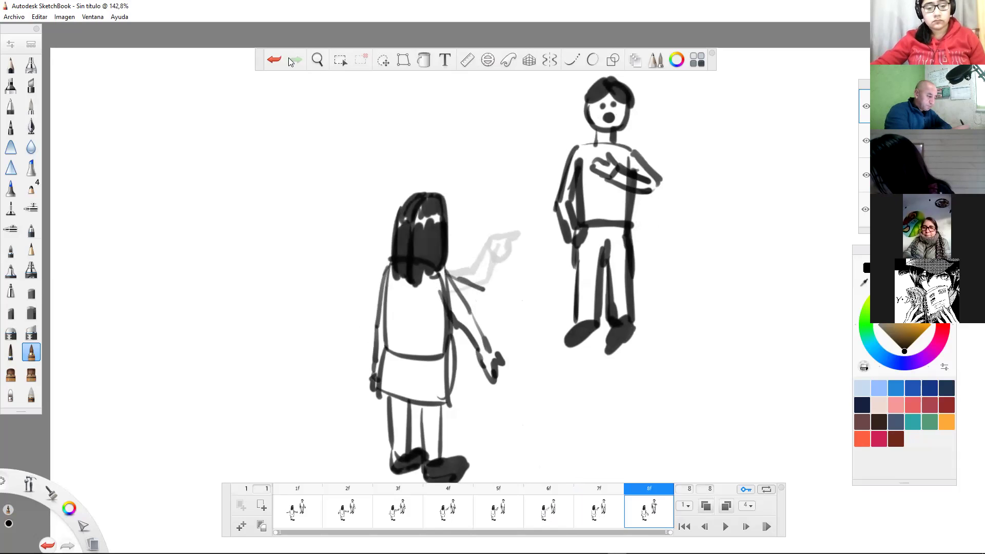
{"action": "left_click", "coordinate": [560, 510]}
{"action": "key", "text": "Left"}
{"action": "key", "text": "Left"}
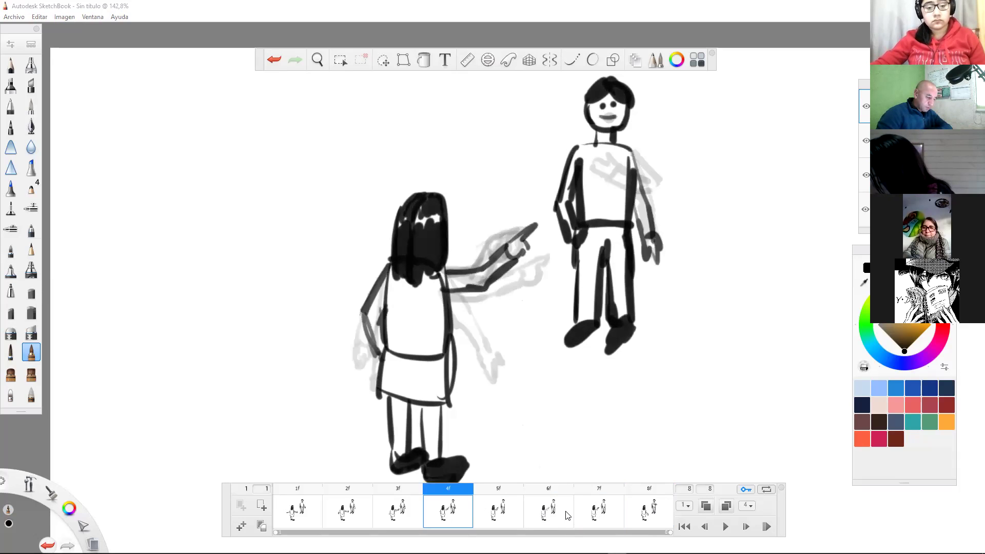
{"action": "left_click", "coordinate": [568, 516]}
{"action": "left_click", "coordinate": [580, 520]}
{"action": "left_click", "coordinate": [495, 516]}
{"action": "left_click", "coordinate": [425, 513]}
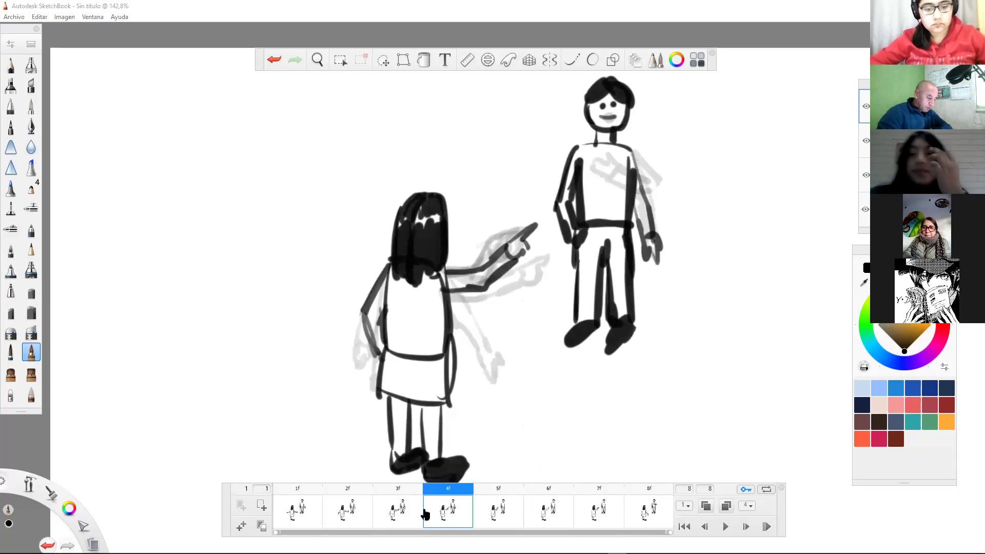
- On frames 5, 6 and 7, draw the girl's other arm hanging down beside her body, and step through frames 4 to 8 to check the motion
{"action": "left_click", "coordinate": [492, 516]}
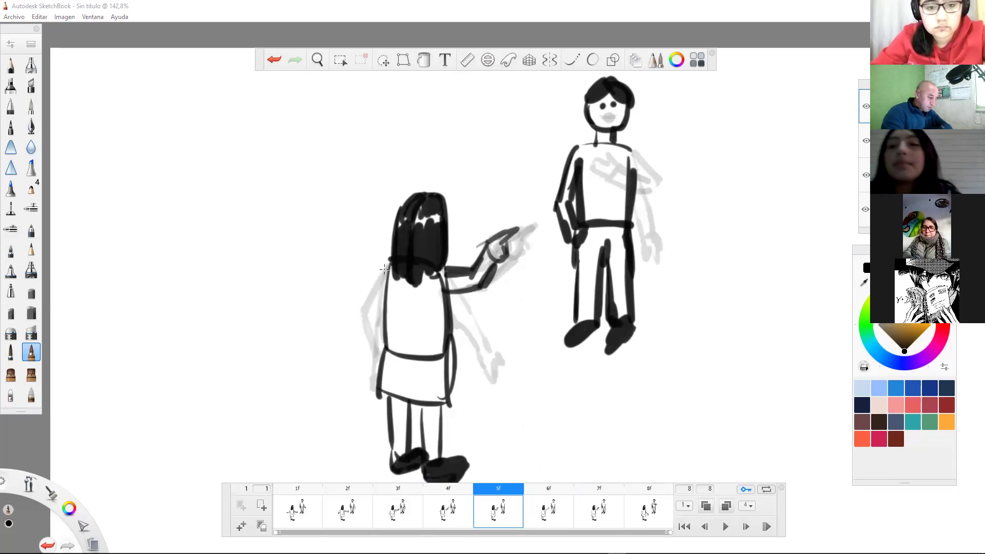
{"action": "mouse_move", "coordinate": [384, 269]}
{"action": "left_mouse_down"}
{"action": "mouse_move", "coordinate": [374, 343]}
{"action": "mouse_move", "coordinate": [371, 312]}
{"action": "mouse_move", "coordinate": [375, 365]}
{"action": "left_mouse_up"}
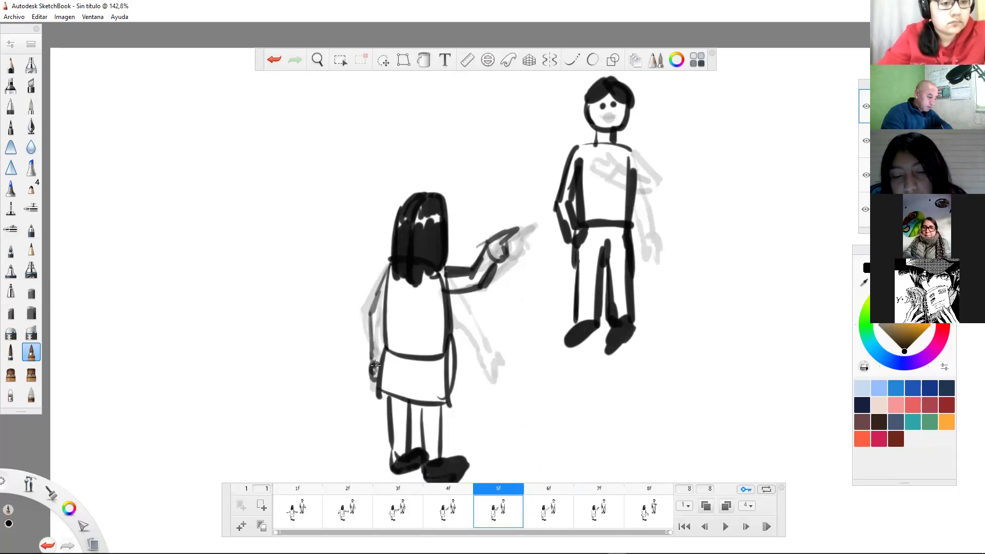
{"action": "left_click", "coordinate": [545, 521]}
{"action": "mouse_move", "coordinate": [385, 276]}
{"action": "left_mouse_down"}
{"action": "mouse_move", "coordinate": [372, 319]}
{"action": "mouse_move", "coordinate": [376, 380]}
{"action": "left_mouse_up"}
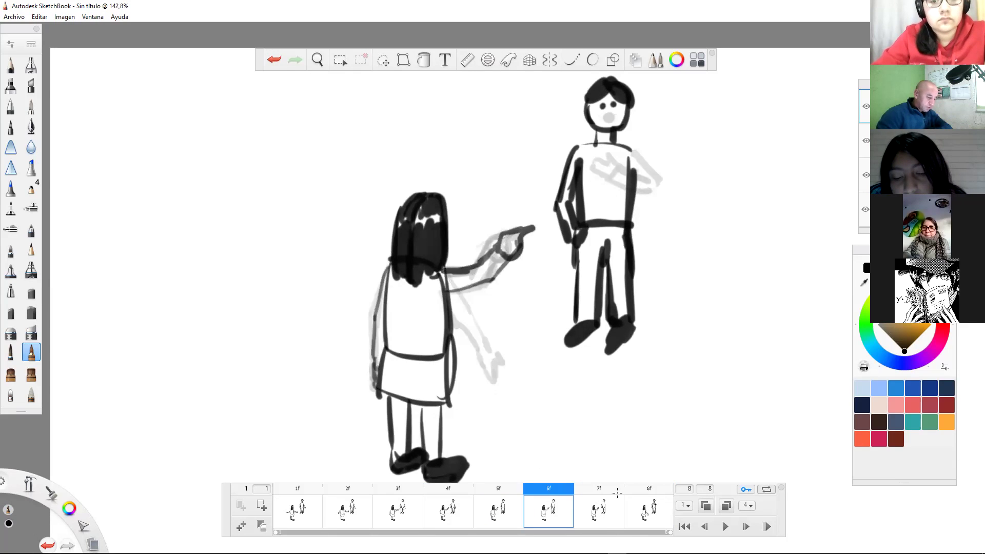
{"action": "left_click", "coordinate": [598, 504]}
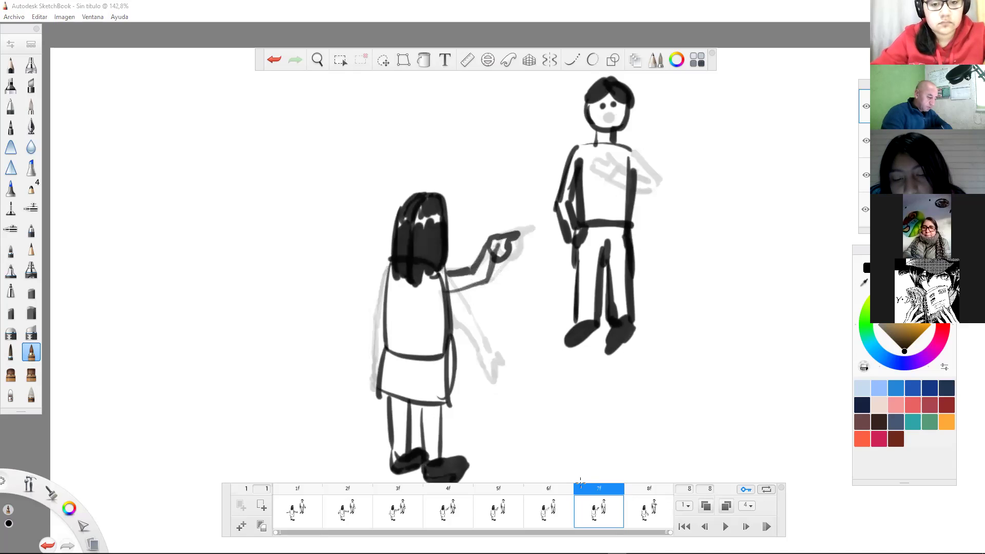
{"action": "left_click_drag", "start_coordinate": [374, 354], "coordinate": [375, 382]}
{"action": "left_click_drag", "start_coordinate": [389, 266], "coordinate": [378, 370]}
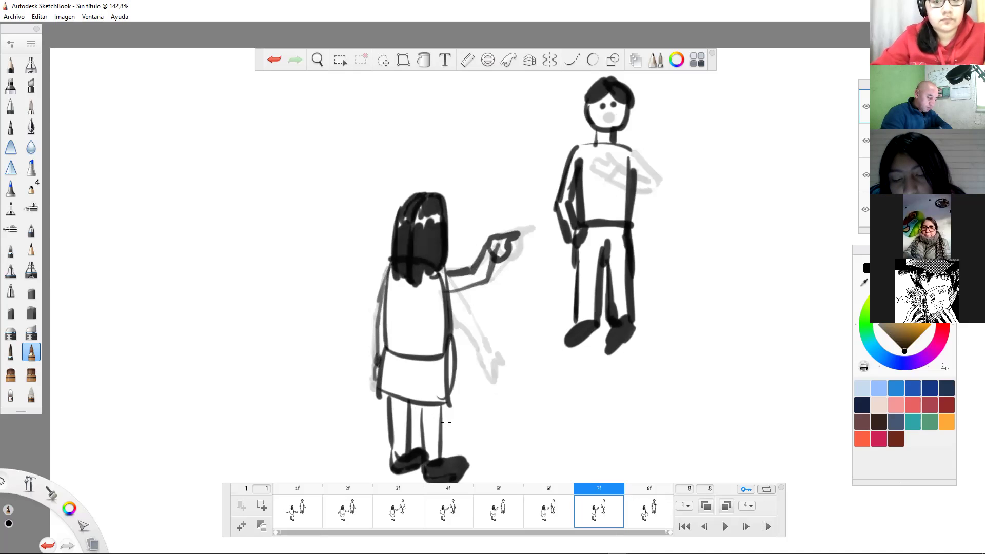
{"action": "left_click", "coordinate": [639, 512]}
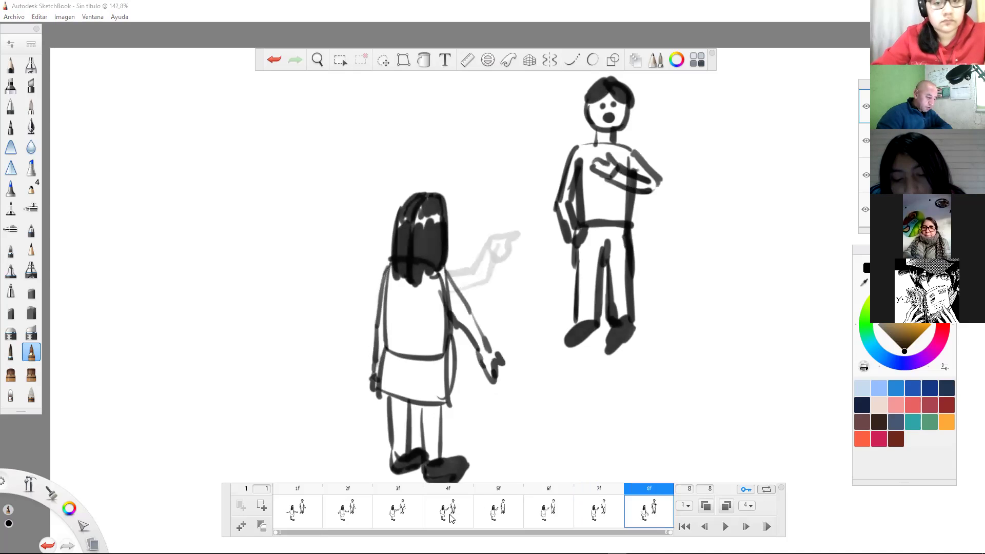
{"action": "left_click", "coordinate": [450, 518]}
{"action": "left_click", "coordinate": [497, 517]}
{"action": "left_click", "coordinate": [564, 519]}
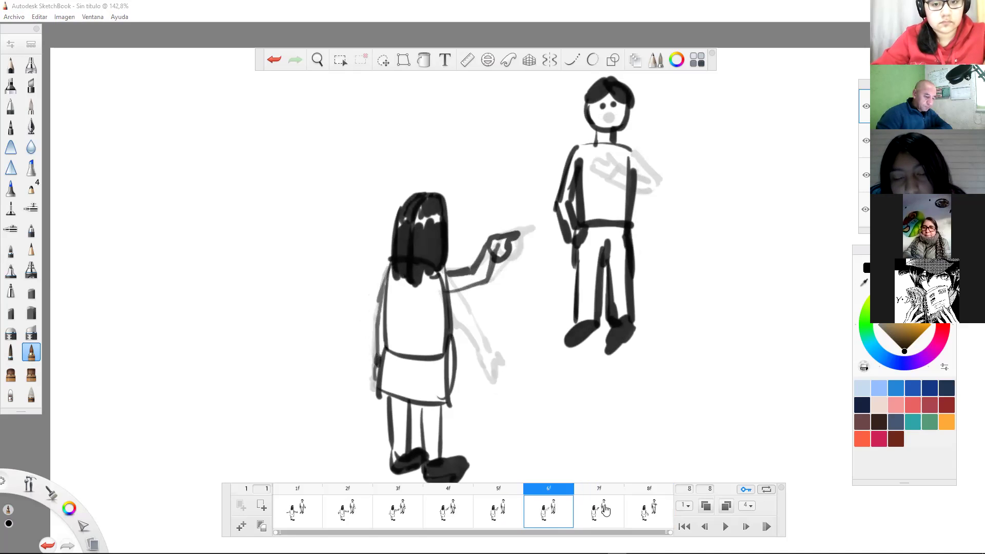
- On frame 5, draw the boy's missing arm hanging down beside his body with the hand at hip level
{"action": "left_click", "coordinate": [450, 518]}
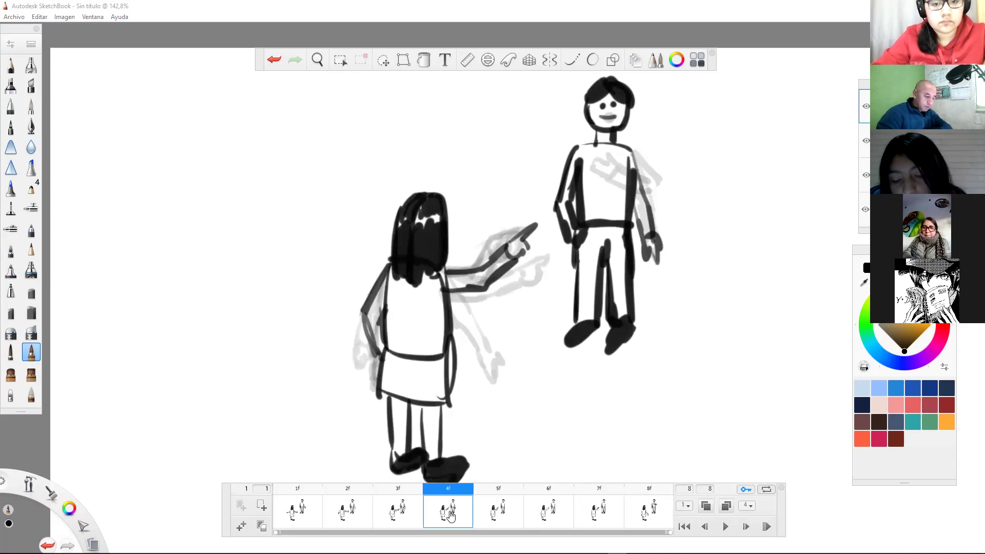
{"action": "left_click", "coordinate": [504, 521]}
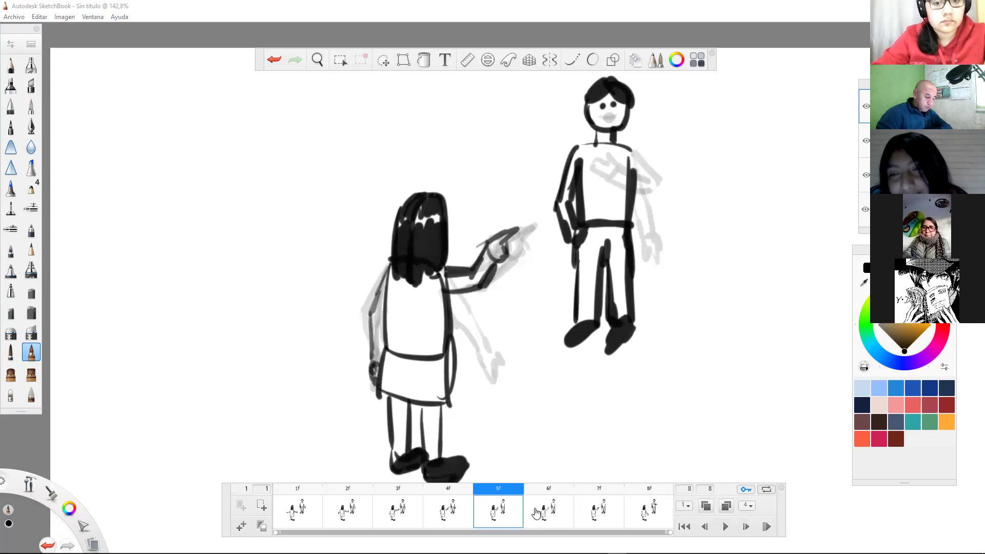
{"action": "left_click_drag", "start_coordinate": [635, 150], "coordinate": [652, 237]}
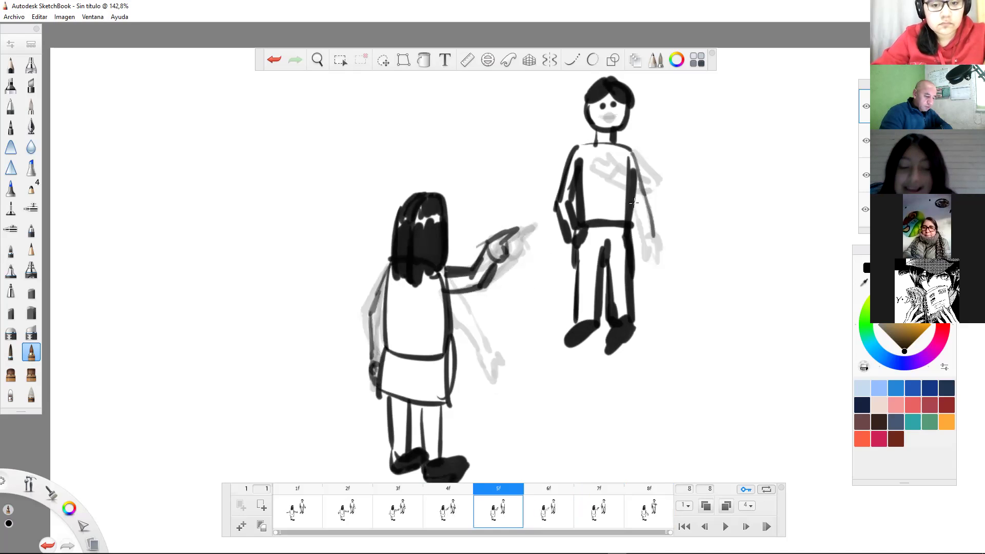
{"action": "left_click_drag", "start_coordinate": [627, 177], "coordinate": [660, 262]}
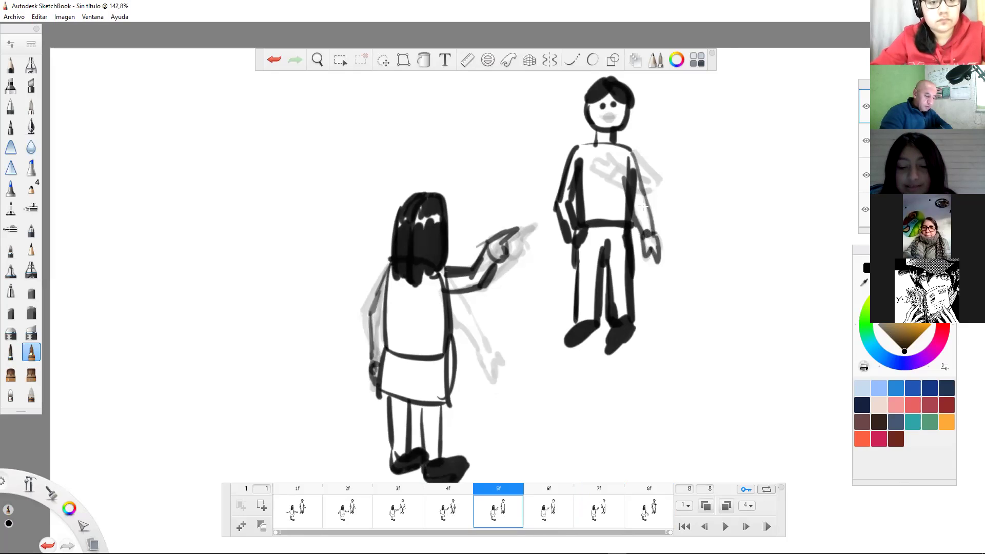
- Draw the boy's missing arm with the hand on his hip on frame 6 and across his waist on frame 7, then play the animation
{"action": "key", "text": "period"}
{"action": "mouse_move", "coordinate": [654, 192]}
{"action": "left_mouse_down"}
{"action": "mouse_move", "coordinate": [634, 157]}
{"action": "mouse_move", "coordinate": [654, 206]}
{"action": "mouse_move", "coordinate": [608, 234]}
{"action": "mouse_move", "coordinate": [633, 225]}
{"action": "mouse_move", "coordinate": [639, 233]}
{"action": "mouse_move", "coordinate": [666, 194]}
{"action": "mouse_move", "coordinate": [646, 208]}
{"action": "mouse_move", "coordinate": [634, 156]}
{"action": "left_mouse_up"}
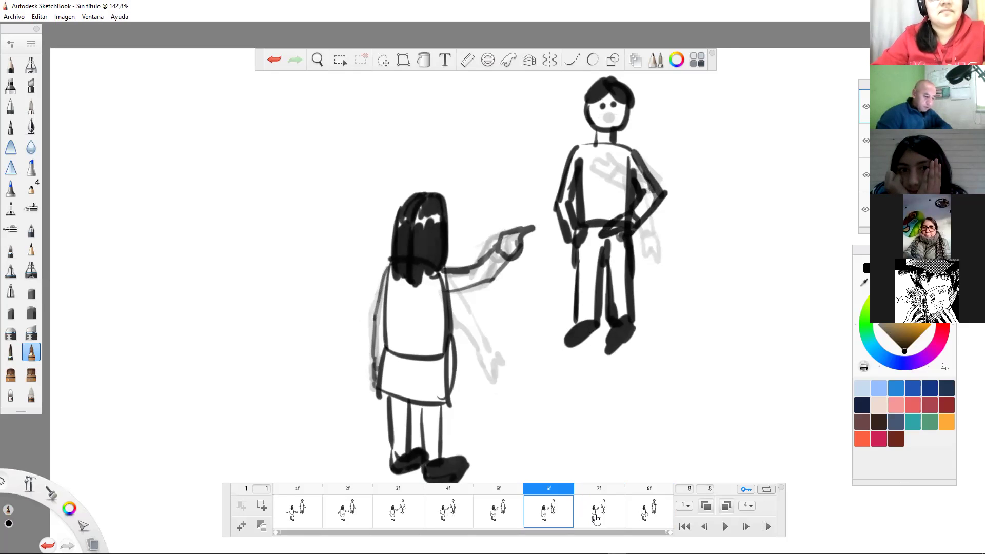
{"action": "key", "text": "period"}
{"action": "mouse_move", "coordinate": [614, 197]}
{"action": "left_mouse_down"}
{"action": "mouse_move", "coordinate": [597, 202]}
{"action": "mouse_move", "coordinate": [618, 213]}
{"action": "mouse_move", "coordinate": [646, 184]}
{"action": "mouse_move", "coordinate": [658, 192]}
{"action": "mouse_move", "coordinate": [636, 156]}
{"action": "left_mouse_up"}
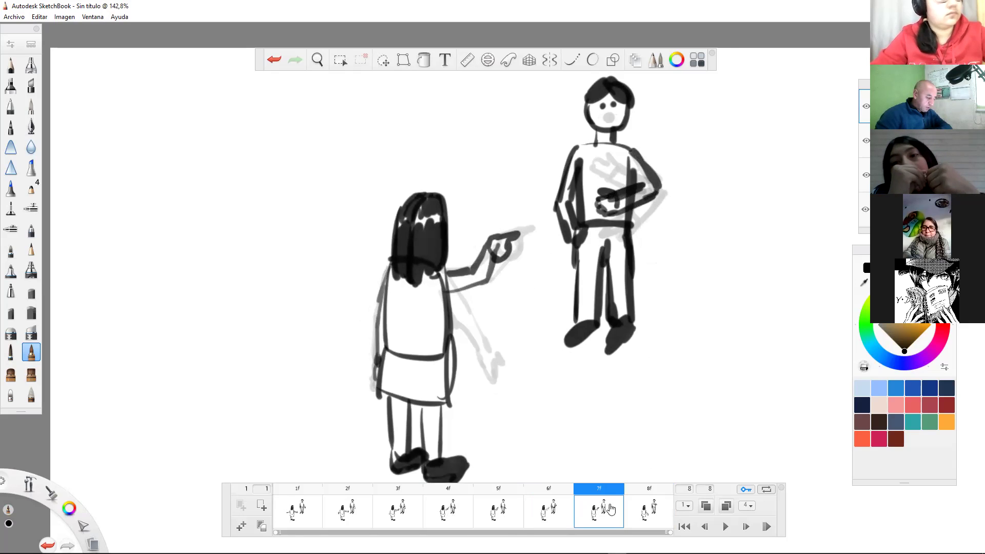
{"action": "left_click", "coordinate": [726, 528]}
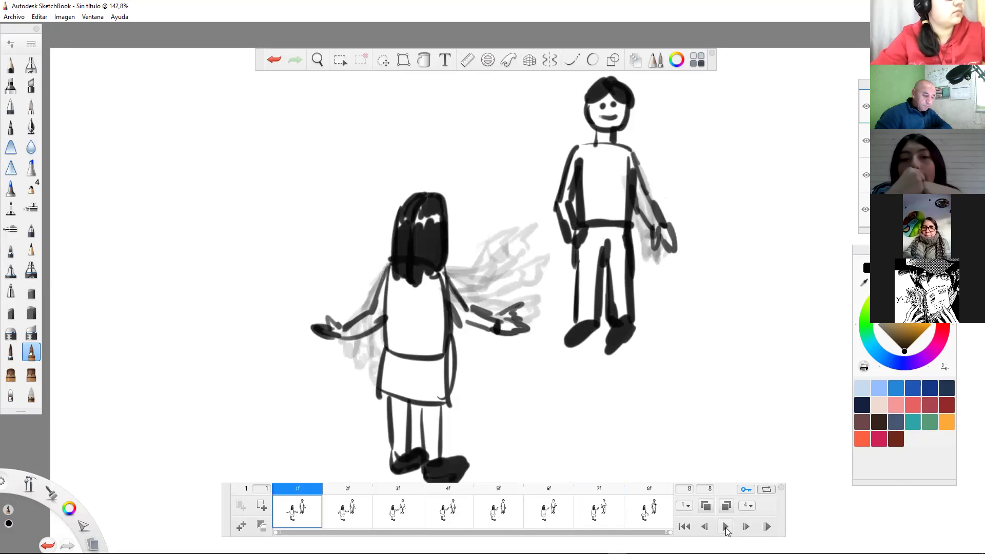
{"action": "left_click", "coordinate": [726, 525]}
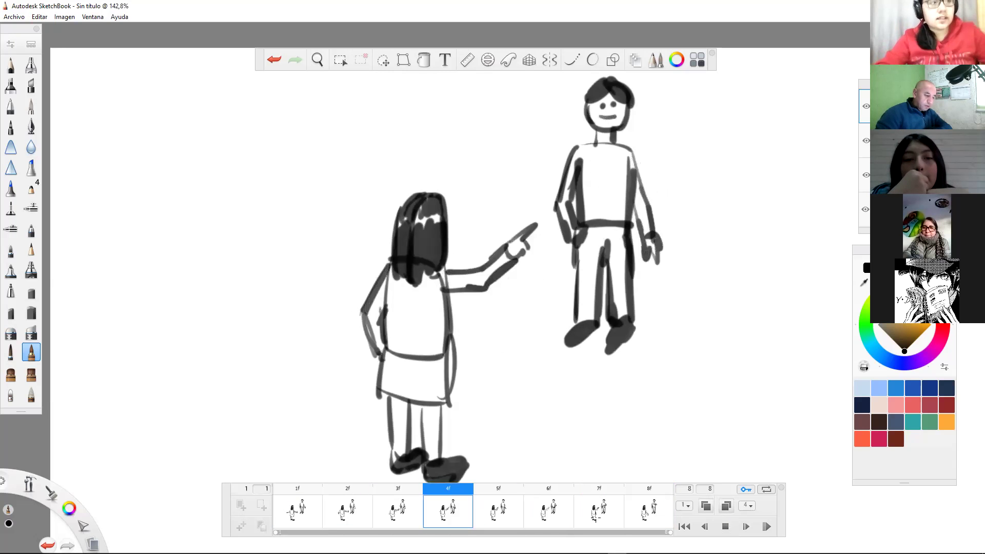
- Draw the boy's mouth on frames 5, 6 and 7, changing from a closed line to a small open oval, and play the animation
{"action": "left_click", "coordinate": [516, 521]}
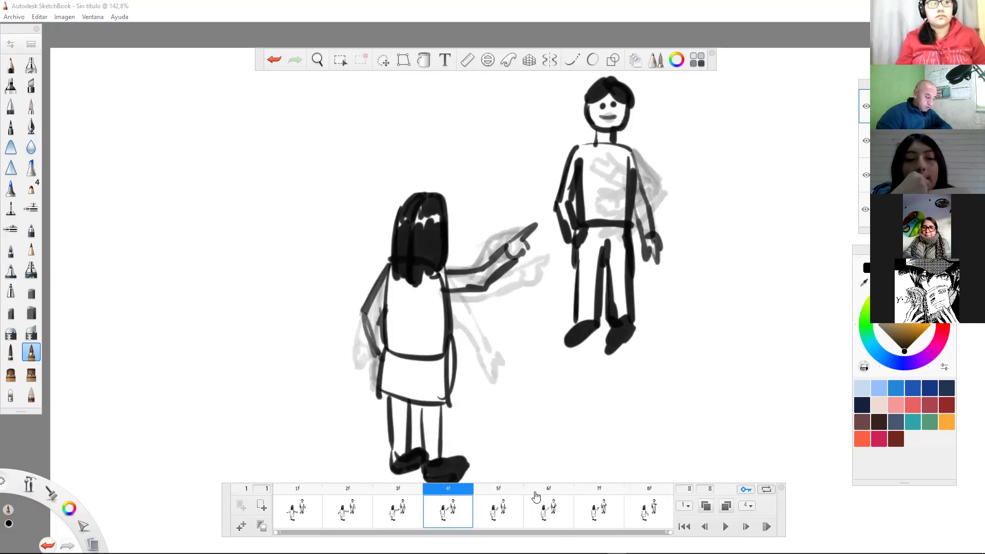
{"action": "left_click", "coordinate": [514, 489]}
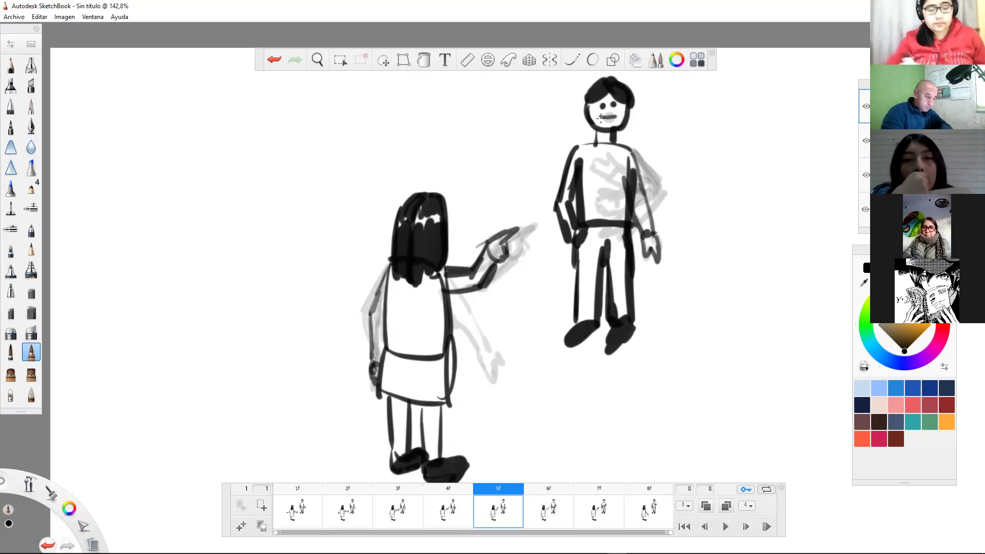
{"action": "key", "text": "period"}
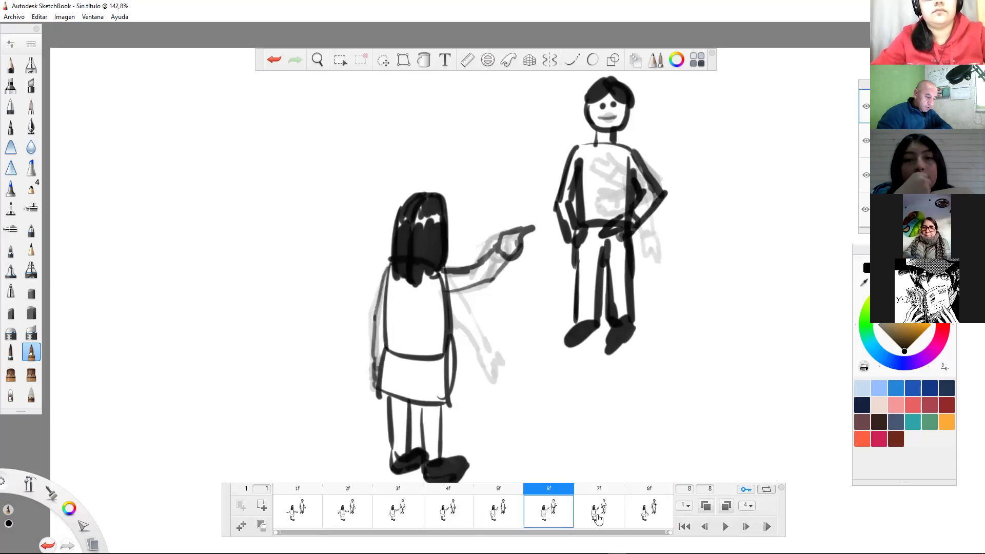
{"action": "key", "text": "period"}
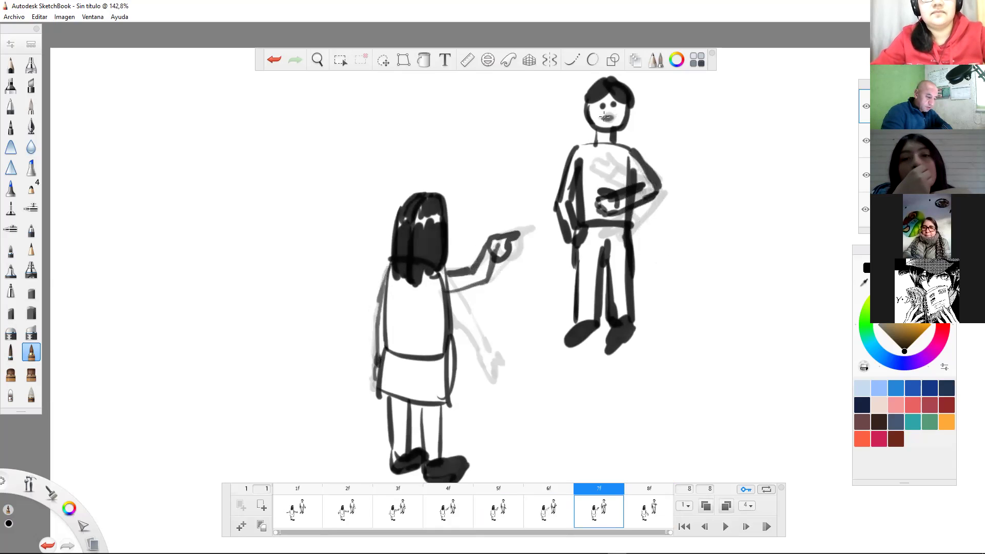
{"action": "left_click", "coordinate": [648, 511]}
{"action": "left_click", "coordinate": [603, 512]}
{"action": "key", "text": "period"}
{"action": "left_click", "coordinate": [610, 516]}
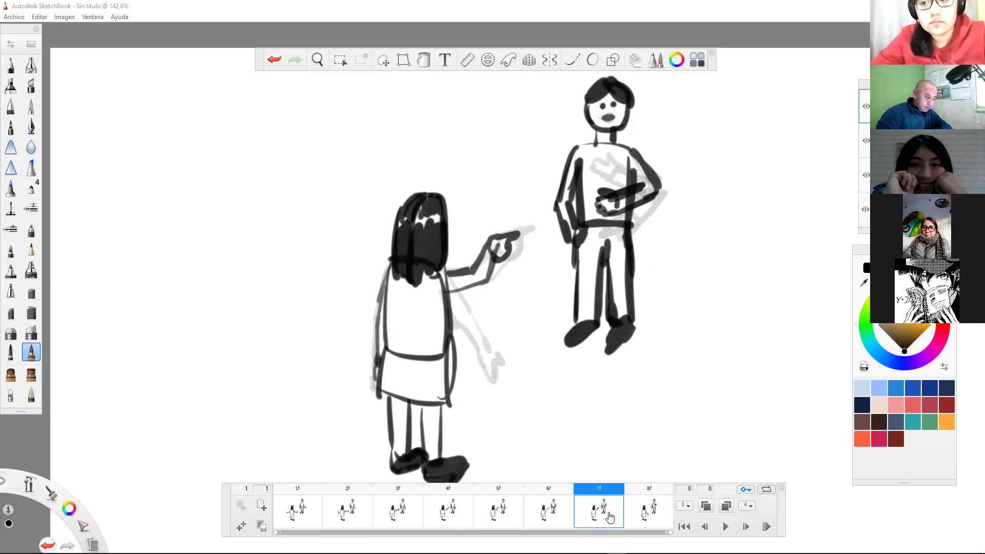
{"action": "left_click", "coordinate": [726, 528]}
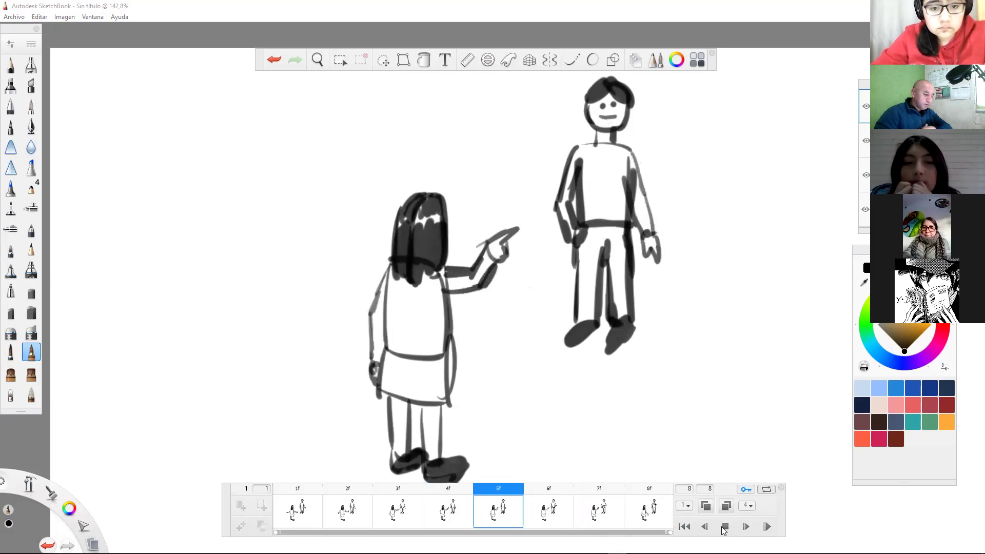
{"action": "left_click", "coordinate": [725, 528]}
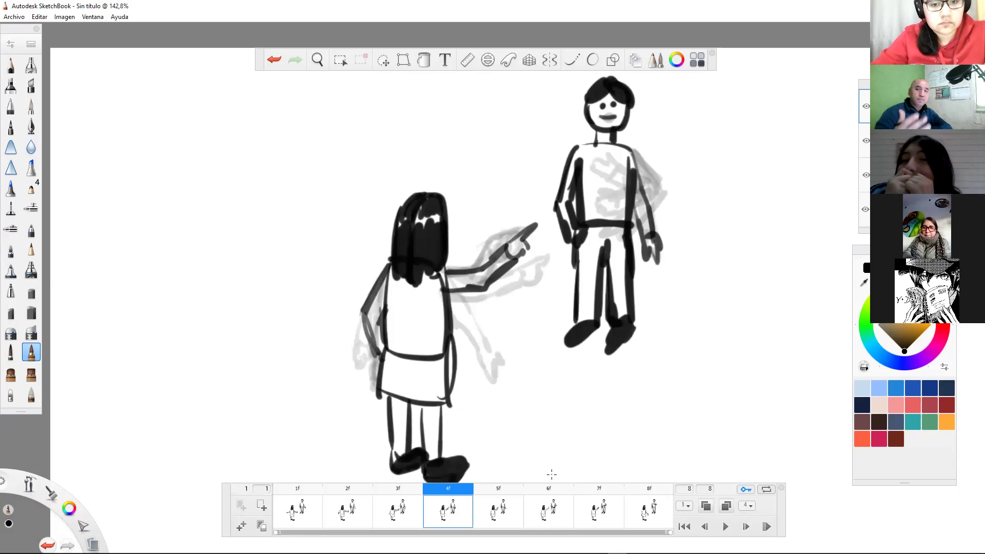
- Add a blank frame 9 after frame 8
{"action": "left_click", "coordinate": [648, 511]}
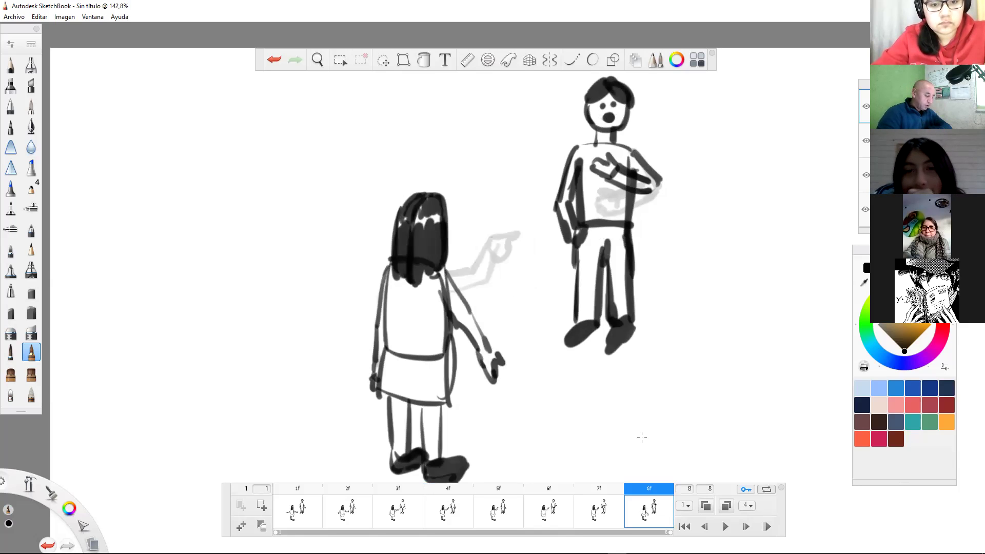
{"action": "left_click", "coordinate": [262, 508]}
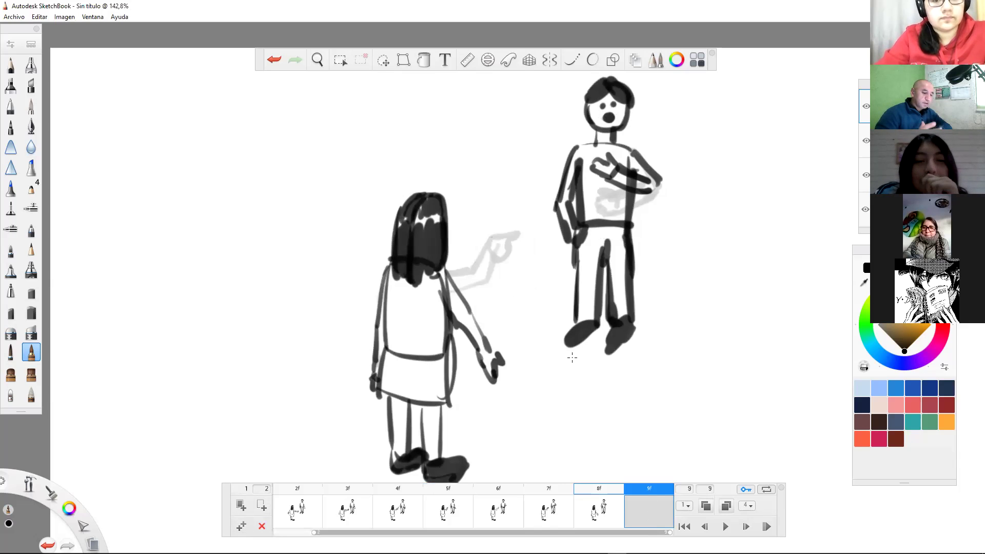
{"action": "key", "text": "space"}
{"action": "left_click_drag", "start_coordinate": [710, 385], "coordinate": [759, 416]}
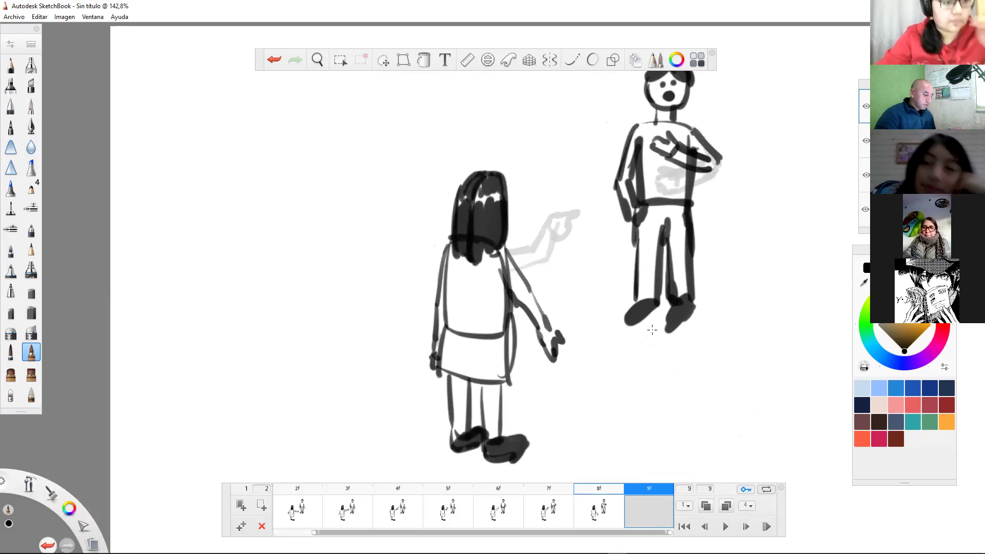
{"action": "scroll", "coordinate": [673, 327], "scroll_direction": "down", "scroll_amount": 2}
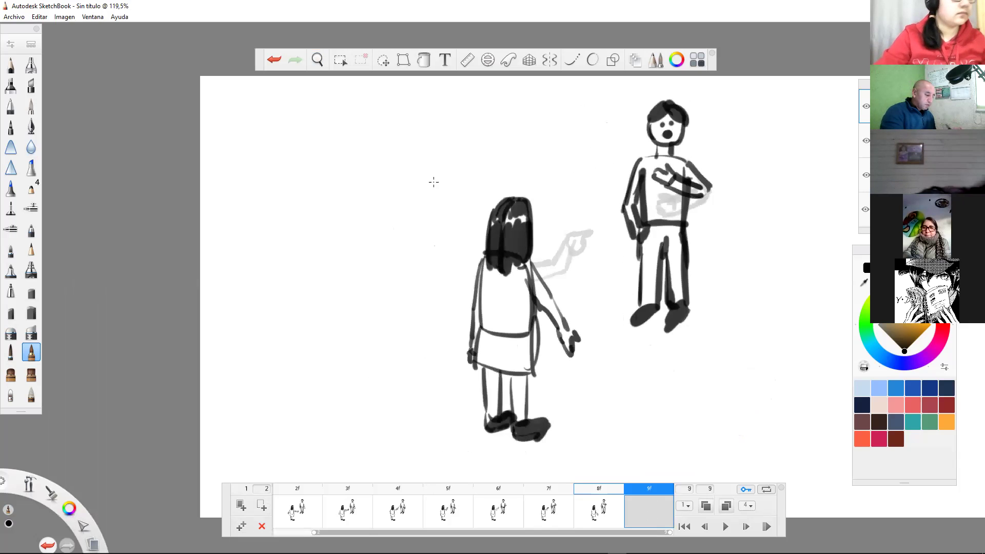
{"action": "left_click_drag", "start_coordinate": [415, 139], "coordinate": [459, 152]}
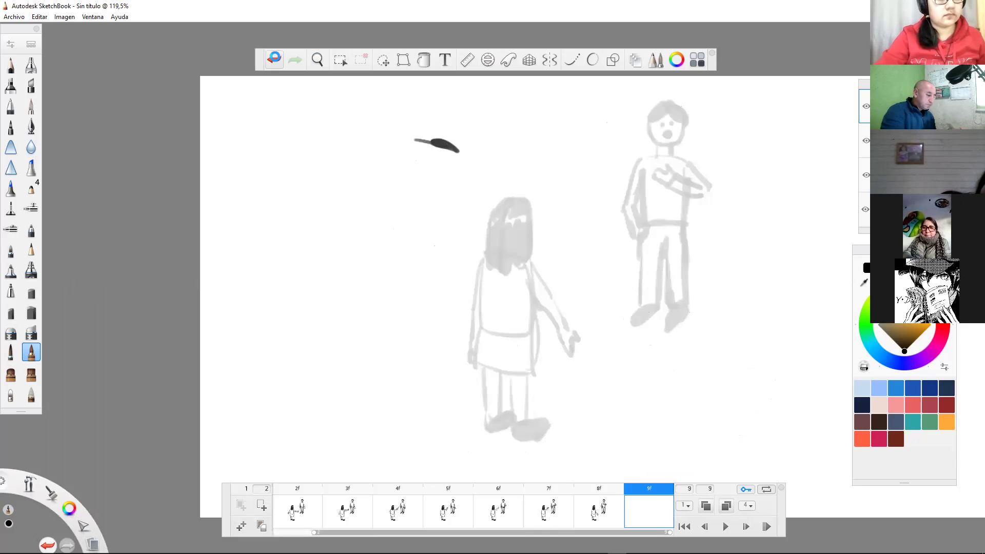
{"action": "key", "text": "ctrl+z"}
{"action": "mouse_move", "coordinate": [373, 261]}
{"action": "left_mouse_down"}
{"action": "mouse_move", "coordinate": [376, 306]}
{"action": "mouse_move", "coordinate": [437, 363]}
{"action": "left_mouse_up"}
{"action": "mouse_move", "coordinate": [511, 143]}
{"action": "left_mouse_down"}
{"action": "mouse_move", "coordinate": [547, 225]}
{"action": "mouse_move", "coordinate": [556, 292]}
{"action": "mouse_move", "coordinate": [555, 276]}
{"action": "mouse_move", "coordinate": [527, 373]}
{"action": "mouse_move", "coordinate": [514, 386]}
{"action": "left_mouse_up"}
{"action": "mouse_move", "coordinate": [374, 262]}
{"action": "left_mouse_down"}
{"action": "mouse_move", "coordinate": [467, 380]}
{"action": "mouse_move", "coordinate": [513, 384]}
{"action": "left_mouse_up"}
{"action": "mouse_move", "coordinate": [373, 231]}
{"action": "left_mouse_down"}
{"action": "mouse_move", "coordinate": [348, 283]}
{"action": "mouse_move", "coordinate": [366, 298]}
{"action": "left_mouse_up"}
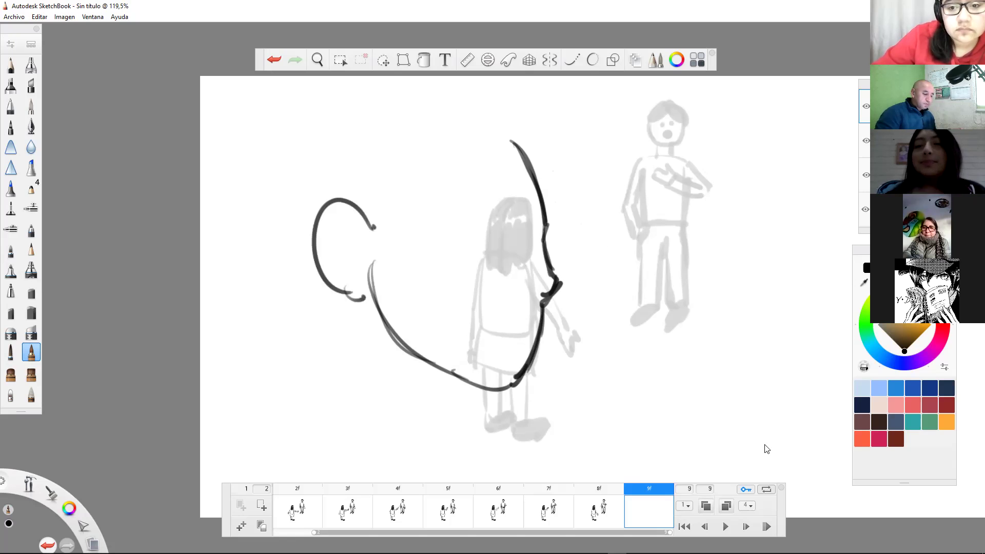
{"action": "left_click_drag", "start_coordinate": [729, 313], "coordinate": [547, 301]}
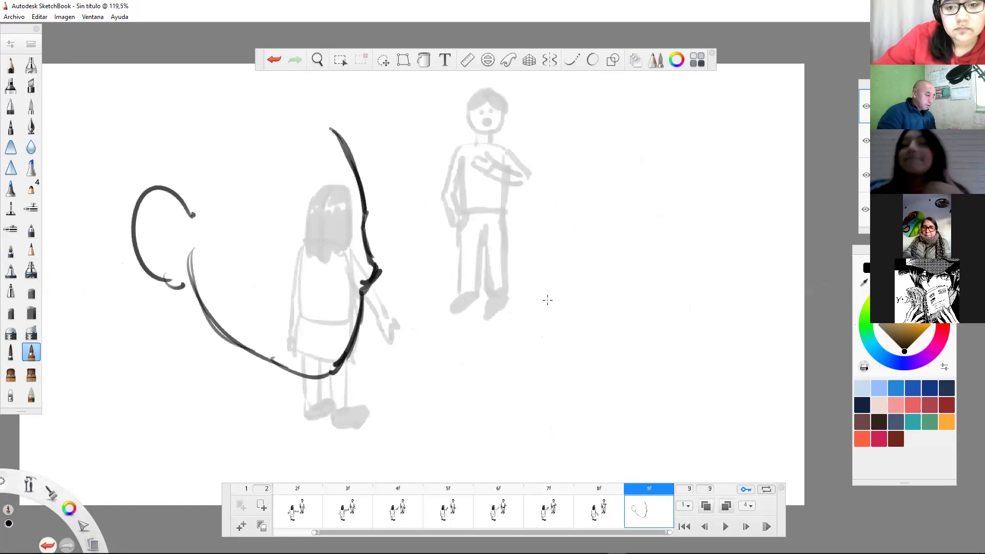
{"action": "scroll", "coordinate": [548, 300], "scroll_direction": "down", "scroll_amount": 3}
{"action": "left_click", "coordinate": [274, 61]}
{"action": "left_click", "coordinate": [274, 61]}
{"action": "left_click", "coordinate": [274, 61]}
{"action": "left_click", "coordinate": [274, 61]}
{"action": "left_click", "coordinate": [274, 61]}
{"action": "left_click", "coordinate": [274, 62]}
{"action": "left_click", "coordinate": [274, 62]}
- On frame 9, draw a large close-up profile of the girl's face on the left of the canvas, with forehead, nose, chin and ear
{"action": "mouse_move", "coordinate": [315, 226]}
{"action": "left_mouse_down"}
{"action": "mouse_move", "coordinate": [354, 309]}
{"action": "mouse_move", "coordinate": [346, 288]}
{"action": "mouse_move", "coordinate": [348, 323]}
{"action": "mouse_move", "coordinate": [329, 366]}
{"action": "left_mouse_up"}
{"action": "mouse_move", "coordinate": [243, 296]}
{"action": "left_mouse_down"}
{"action": "mouse_move", "coordinate": [247, 342]}
{"action": "mouse_move", "coordinate": [336, 366]}
{"action": "left_mouse_up"}
{"action": "left_click_drag", "start_coordinate": [243, 268], "coordinate": [244, 307]}
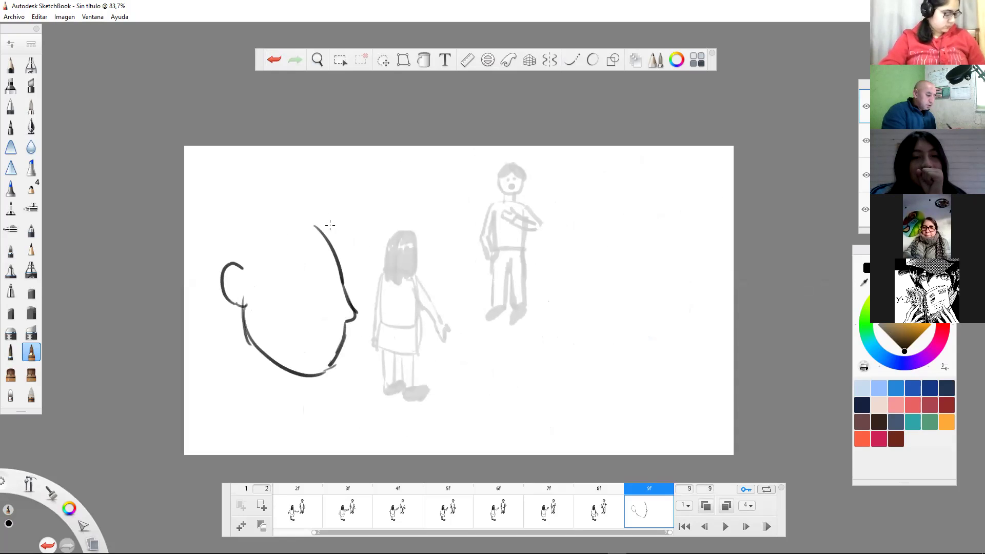
- Outline the close-up girl's hair over her forehead and ear, and draw her neck, collar and shoulder down to the canvas edge
{"action": "mouse_move", "coordinate": [318, 200]}
{"action": "left_mouse_down"}
{"action": "mouse_move", "coordinate": [249, 281]}
{"action": "mouse_move", "coordinate": [332, 237]}
{"action": "mouse_move", "coordinate": [258, 201]}
{"action": "mouse_move", "coordinate": [225, 215]}
{"action": "mouse_move", "coordinate": [184, 277]}
{"action": "left_mouse_up"}
{"action": "left_click_drag", "start_coordinate": [246, 329], "coordinate": [241, 443]}
{"action": "left_click_drag", "start_coordinate": [305, 373], "coordinate": [286, 413]}
{"action": "mouse_move", "coordinate": [257, 400]}
{"action": "left_mouse_down"}
{"action": "mouse_move", "coordinate": [305, 418]}
{"action": "mouse_move", "coordinate": [322, 455]}
{"action": "left_mouse_up"}
{"action": "left_click_drag", "start_coordinate": [253, 414], "coordinate": [248, 454]}
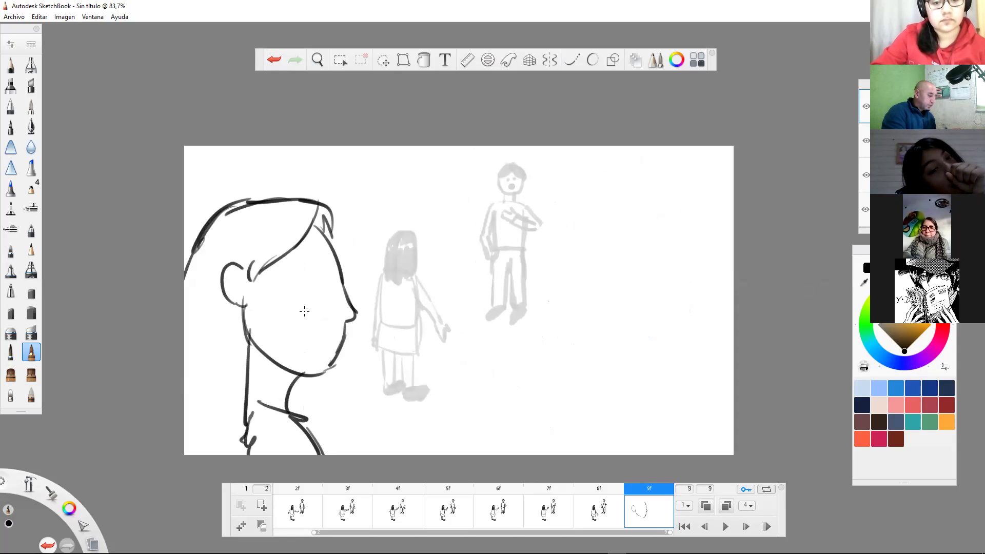
- Fill the close-up girl's hair with dense dark strokes, from the crown down behind the ear to the lower edge of the canvas
{"action": "left_click_drag", "start_coordinate": [239, 203], "coordinate": [207, 241]}
{"action": "mouse_move", "coordinate": [277, 197]}
{"action": "left_mouse_down"}
{"action": "mouse_move", "coordinate": [226, 240]}
{"action": "mouse_move", "coordinate": [234, 242]}
{"action": "left_mouse_up"}
{"action": "mouse_move", "coordinate": [299, 200]}
{"action": "left_mouse_down"}
{"action": "mouse_move", "coordinate": [240, 245]}
{"action": "mouse_move", "coordinate": [250, 259]}
{"action": "left_mouse_up"}
{"action": "left_click_drag", "start_coordinate": [313, 205], "coordinate": [259, 264]}
{"action": "mouse_move", "coordinate": [311, 216]}
{"action": "left_mouse_down"}
{"action": "mouse_move", "coordinate": [269, 261]}
{"action": "mouse_move", "coordinate": [328, 228]}
{"action": "left_mouse_up"}
{"action": "mouse_move", "coordinate": [270, 227]}
{"action": "left_mouse_down"}
{"action": "mouse_move", "coordinate": [237, 255]}
{"action": "mouse_move", "coordinate": [215, 252]}
{"action": "left_mouse_up"}
{"action": "mouse_move", "coordinate": [232, 222]}
{"action": "left_mouse_down"}
{"action": "mouse_move", "coordinate": [189, 264]}
{"action": "mouse_move", "coordinate": [191, 281]}
{"action": "left_mouse_up"}
{"action": "mouse_move", "coordinate": [240, 227]}
{"action": "left_mouse_down"}
{"action": "mouse_move", "coordinate": [202, 262]}
{"action": "mouse_move", "coordinate": [217, 259]}
{"action": "mouse_move", "coordinate": [183, 300]}
{"action": "left_mouse_up"}
{"action": "mouse_move", "coordinate": [215, 261]}
{"action": "left_mouse_down"}
{"action": "mouse_move", "coordinate": [183, 306]}
{"action": "mouse_move", "coordinate": [205, 308]}
{"action": "left_mouse_up"}
{"action": "left_click_drag", "start_coordinate": [208, 269], "coordinate": [222, 329]}
{"action": "left_click_drag", "start_coordinate": [215, 290], "coordinate": [234, 344]}
{"action": "left_click_drag", "start_coordinate": [228, 308], "coordinate": [246, 354]}
{"action": "left_click_drag", "start_coordinate": [194, 285], "coordinate": [186, 359]}
{"action": "left_click_drag", "start_coordinate": [203, 314], "coordinate": [192, 441]}
{"action": "left_click_drag", "start_coordinate": [221, 316], "coordinate": [208, 454]}
{"action": "left_click_drag", "start_coordinate": [234, 328], "coordinate": [221, 454]}
{"action": "left_click_drag", "start_coordinate": [245, 336], "coordinate": [226, 443]}
{"action": "left_click_drag", "start_coordinate": [250, 368], "coordinate": [230, 446]}
{"action": "left_click_drag", "start_coordinate": [243, 395], "coordinate": [235, 448]}
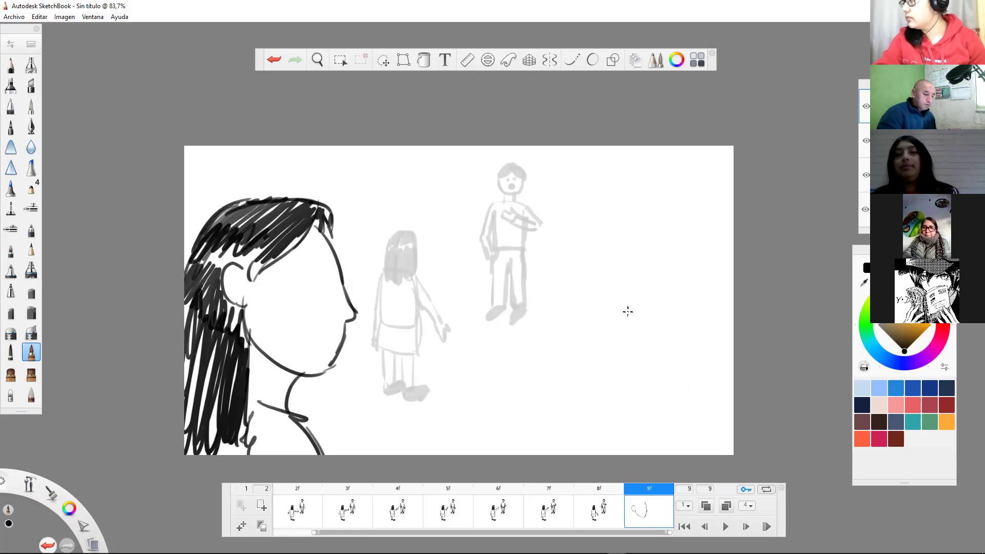
- On the right of the frame 9 canvas, draw a large profile of the boy's face looking toward the girl, with jaw and ear
{"action": "mouse_move", "coordinate": [617, 222]}
{"action": "left_mouse_down"}
{"action": "mouse_move", "coordinate": [608, 250]}
{"action": "mouse_move", "coordinate": [620, 345]}
{"action": "left_mouse_up"}
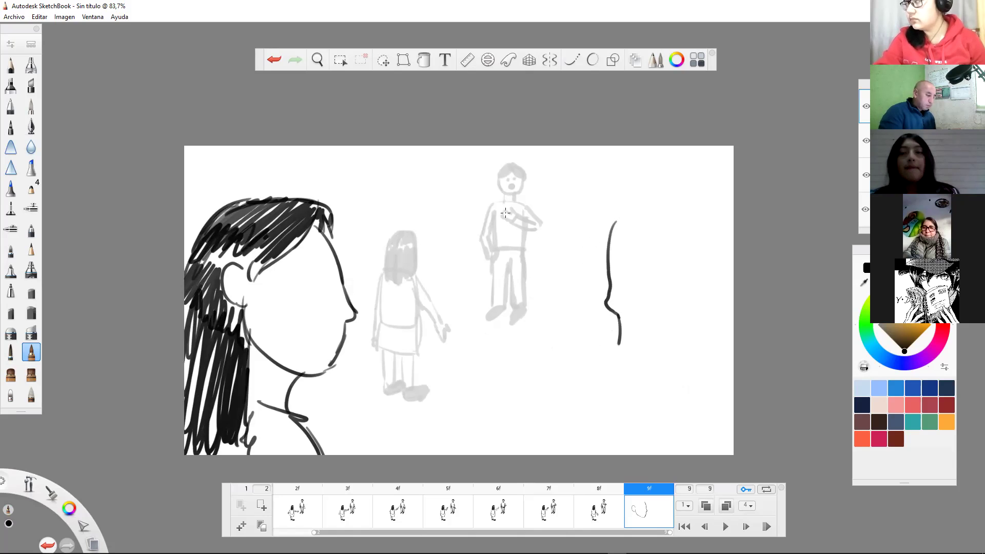
{"action": "left_click", "coordinate": [271, 61]}
{"action": "mouse_move", "coordinate": [611, 198]}
{"action": "left_mouse_down"}
{"action": "mouse_move", "coordinate": [583, 315]}
{"action": "mouse_move", "coordinate": [603, 359]}
{"action": "mouse_move", "coordinate": [635, 366]}
{"action": "mouse_move", "coordinate": [667, 352]}
{"action": "left_mouse_up"}
{"action": "mouse_move", "coordinate": [706, 258]}
{"action": "left_mouse_down"}
{"action": "mouse_move", "coordinate": [716, 313]}
{"action": "mouse_move", "coordinate": [636, 376]}
{"action": "left_mouse_up"}
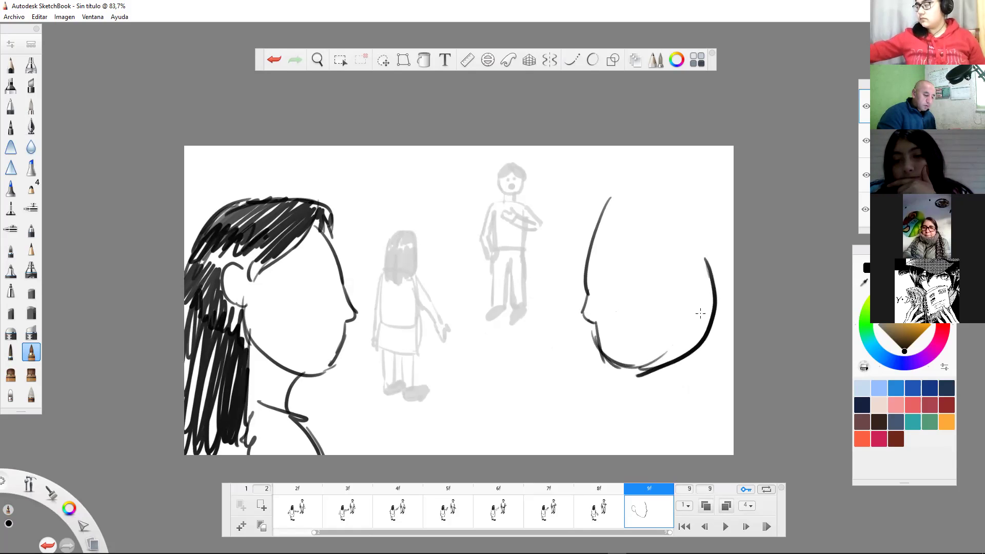
{"action": "mouse_move", "coordinate": [708, 251]}
{"action": "left_mouse_down"}
{"action": "mouse_move", "coordinate": [732, 280]}
{"action": "mouse_move", "coordinate": [725, 291]}
{"action": "left_mouse_up"}
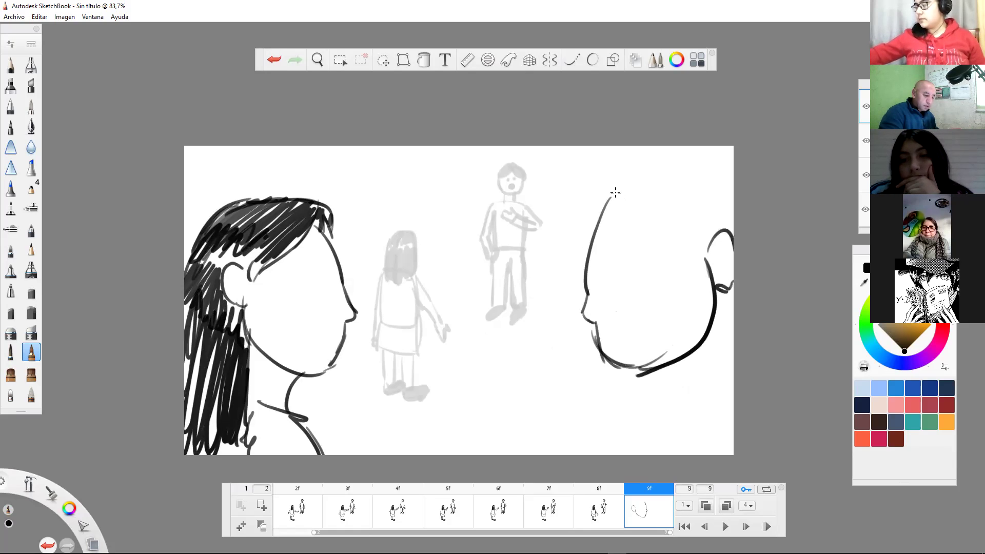
- Outline the close-up boy's short hair and fringe and fill them with dense dark strokes
{"action": "left_click_drag", "start_coordinate": [616, 192], "coordinate": [704, 247]}
{"action": "left_click_drag", "start_coordinate": [598, 218], "coordinate": [591, 235]}
{"action": "mouse_move", "coordinate": [584, 251]}
{"action": "left_mouse_down"}
{"action": "mouse_move", "coordinate": [601, 183]}
{"action": "mouse_move", "coordinate": [695, 164]}
{"action": "mouse_move", "coordinate": [734, 181]}
{"action": "left_mouse_up"}
{"action": "left_click_drag", "start_coordinate": [722, 187], "coordinate": [734, 208]}
{"action": "mouse_move", "coordinate": [608, 179]}
{"action": "left_mouse_down"}
{"action": "mouse_move", "coordinate": [585, 208]}
{"action": "mouse_move", "coordinate": [590, 221]}
{"action": "mouse_move", "coordinate": [603, 184]}
{"action": "mouse_move", "coordinate": [588, 244]}
{"action": "mouse_move", "coordinate": [636, 224]}
{"action": "mouse_move", "coordinate": [659, 226]}
{"action": "left_mouse_up"}
{"action": "mouse_move", "coordinate": [639, 175]}
{"action": "left_mouse_down"}
{"action": "mouse_move", "coordinate": [664, 231]}
{"action": "mouse_move", "coordinate": [687, 239]}
{"action": "left_mouse_up"}
{"action": "left_click_drag", "start_coordinate": [678, 167], "coordinate": [708, 242]}
{"action": "mouse_move", "coordinate": [700, 168]}
{"action": "left_mouse_down"}
{"action": "mouse_move", "coordinate": [717, 241]}
{"action": "mouse_move", "coordinate": [714, 223]}
{"action": "left_mouse_up"}
{"action": "left_click_drag", "start_coordinate": [720, 175], "coordinate": [734, 229]}
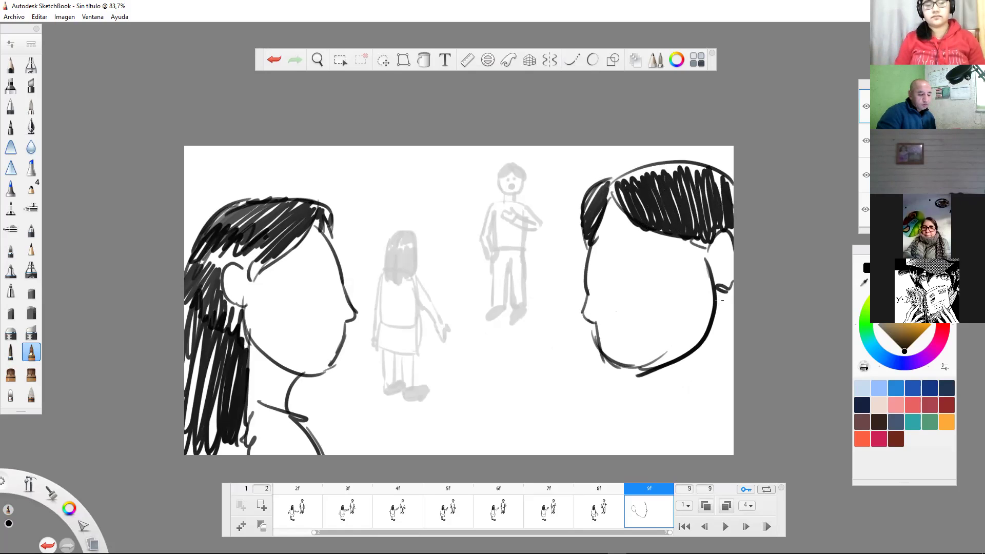
- Draw the close-up boy's neck, collar and shoulder running off the canvas edge
{"action": "mouse_move", "coordinate": [719, 301]}
{"action": "left_mouse_down"}
{"action": "mouse_move", "coordinate": [723, 288]}
{"action": "mouse_move", "coordinate": [734, 302]}
{"action": "mouse_move", "coordinate": [734, 344]}
{"action": "left_mouse_up"}
{"action": "key", "text": "ctrl+z"}
{"action": "mouse_move", "coordinate": [662, 368]}
{"action": "left_mouse_down"}
{"action": "mouse_move", "coordinate": [682, 402]}
{"action": "mouse_move", "coordinate": [734, 379]}
{"action": "left_mouse_up"}
{"action": "left_click_drag", "start_coordinate": [678, 411], "coordinate": [734, 395]}
{"action": "left_click_drag", "start_coordinate": [675, 414], "coordinate": [664, 453]}
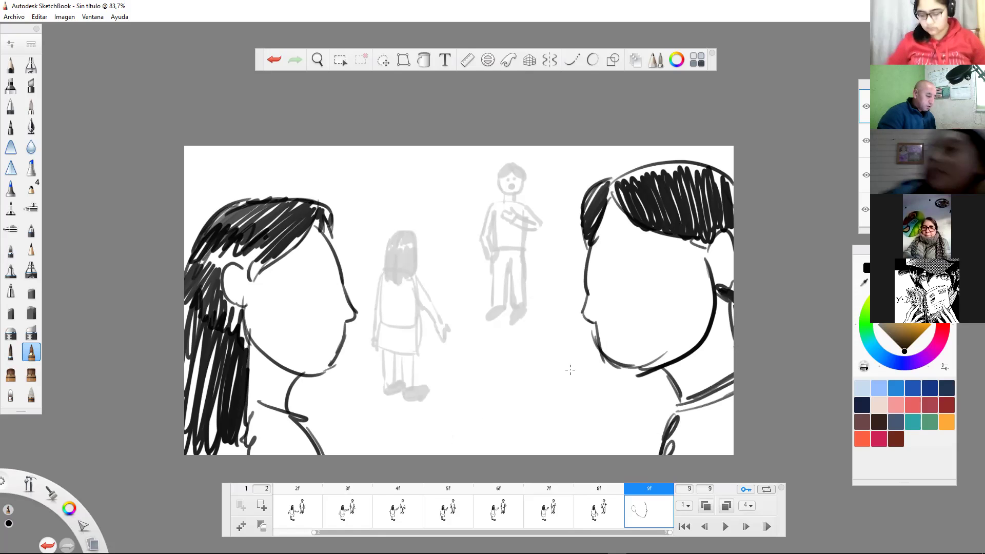
- Add eight blank frames after frame 9 to extend the animation to 17 frames, and return the timeline to frames 1 through 8
{"action": "scroll", "coordinate": [318, 262], "scroll_direction": "up", "scroll_amount": 2}
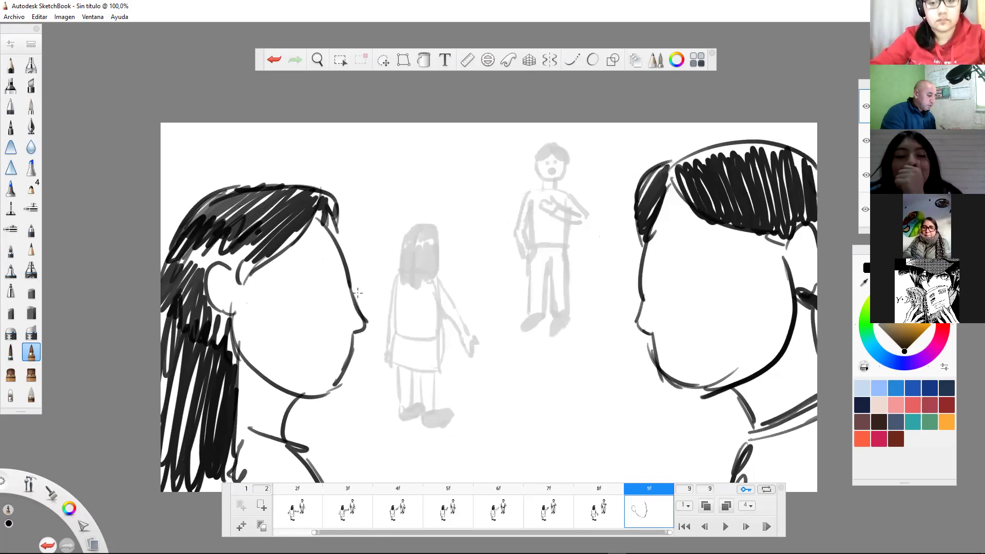
{"action": "key", "text": "space"}
{"action": "left_click_drag", "start_coordinate": [521, 348], "coordinate": [743, 336]}
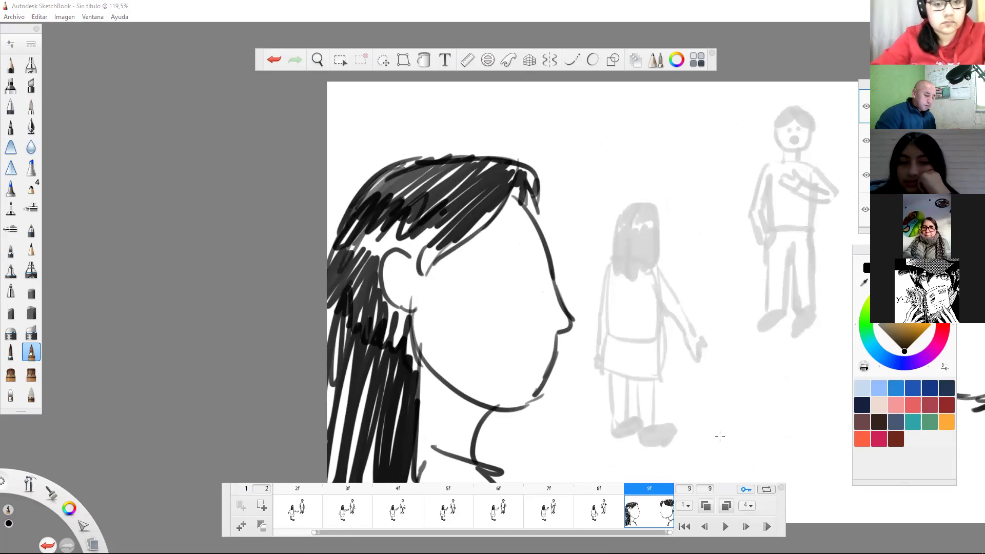
{"action": "left_click", "coordinate": [261, 508]}
{"action": "left_click", "coordinate": [261, 508]}
{"action": "left_click", "coordinate": [261, 508]}
{"action": "left_click", "coordinate": [261, 508]}
{"action": "left_click", "coordinate": [261, 508]}
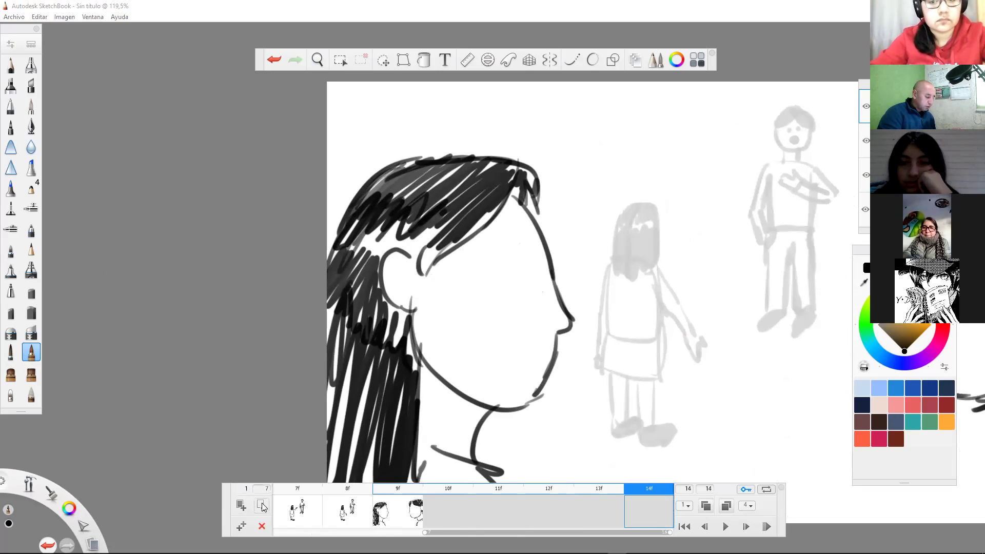
{"action": "left_click", "coordinate": [261, 508]}
{"action": "left_click", "coordinate": [262, 508]}
{"action": "left_click", "coordinate": [261, 508]}
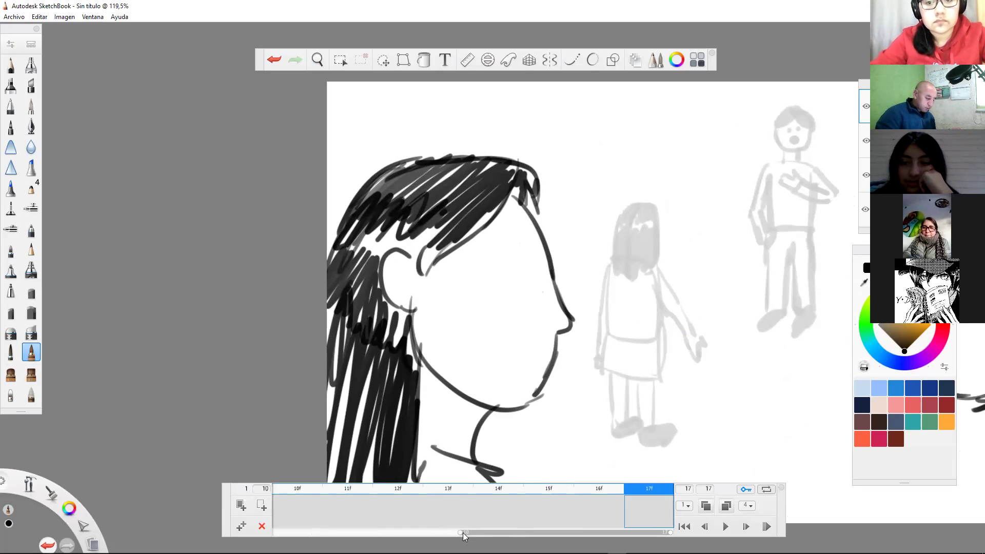
{"action": "left_click_drag", "start_coordinate": [463, 536], "coordinate": [277, 537]}
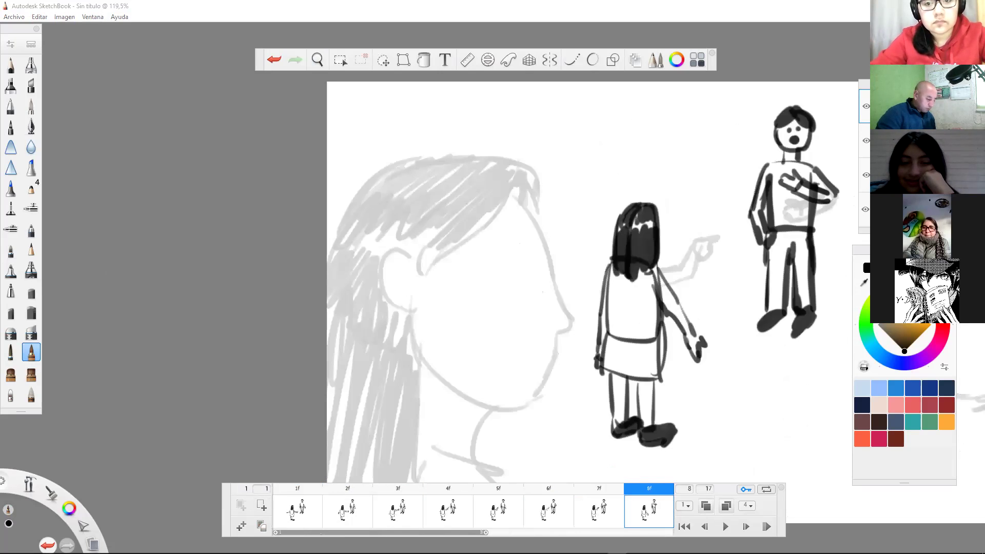
- Extend the visible timeline range to all 17 frames and try selecting the range from frame 9 to frame 17
{"action": "left_click_drag", "start_coordinate": [485, 532], "coordinate": [670, 533]}
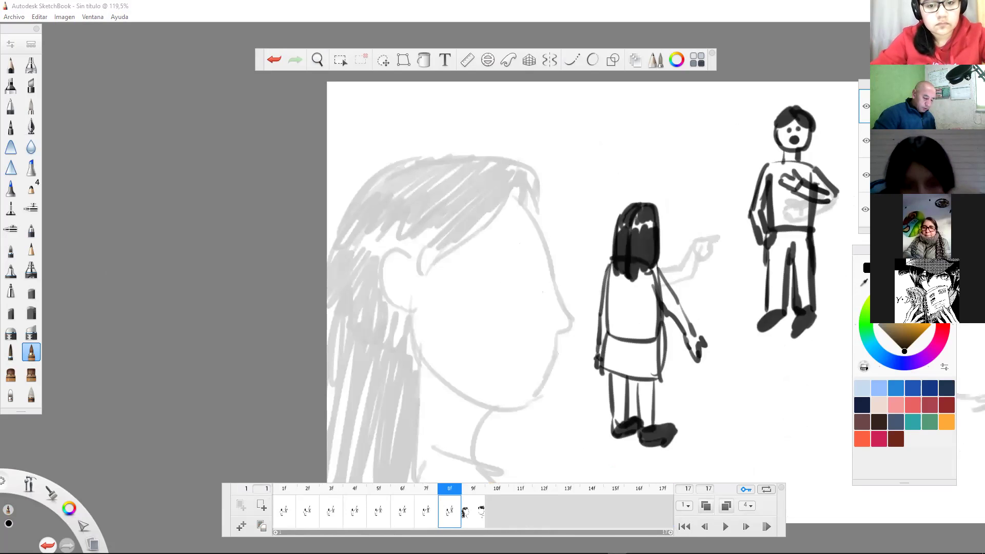
{"action": "left_click", "coordinate": [653, 505]}
{"action": "left_click", "coordinate": [496, 515]}
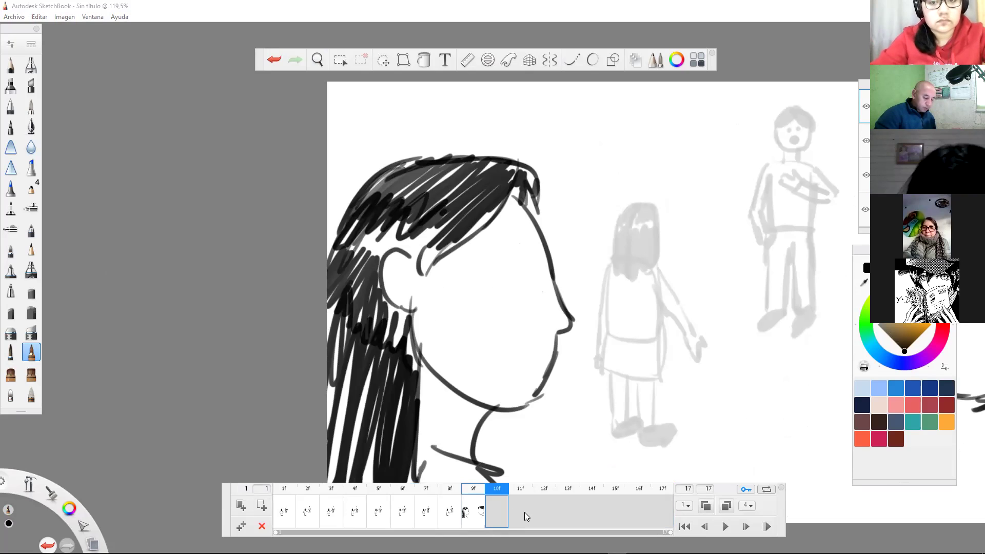
{"action": "left_click_drag", "start_coordinate": [522, 512], "coordinate": [662, 505]}
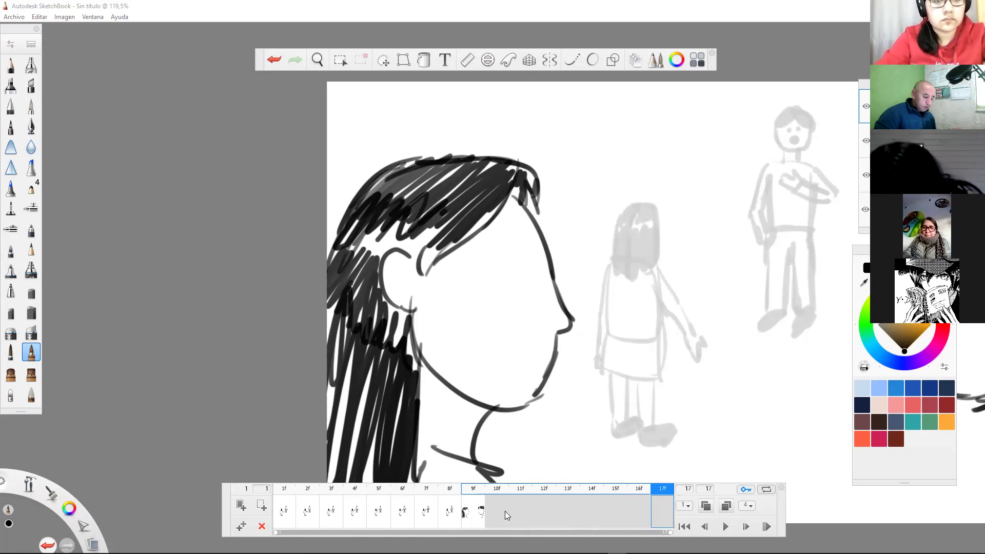
{"action": "left_click", "coordinate": [531, 505]}
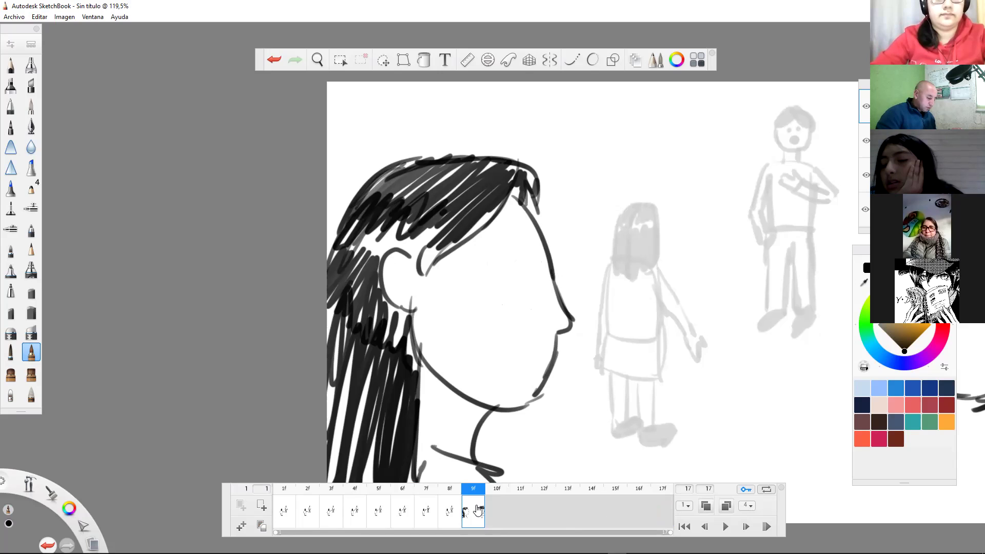
- Duplicate the close-up drawing of frame 9 into frames 10 through 17
{"action": "left_click", "coordinate": [243, 527]}
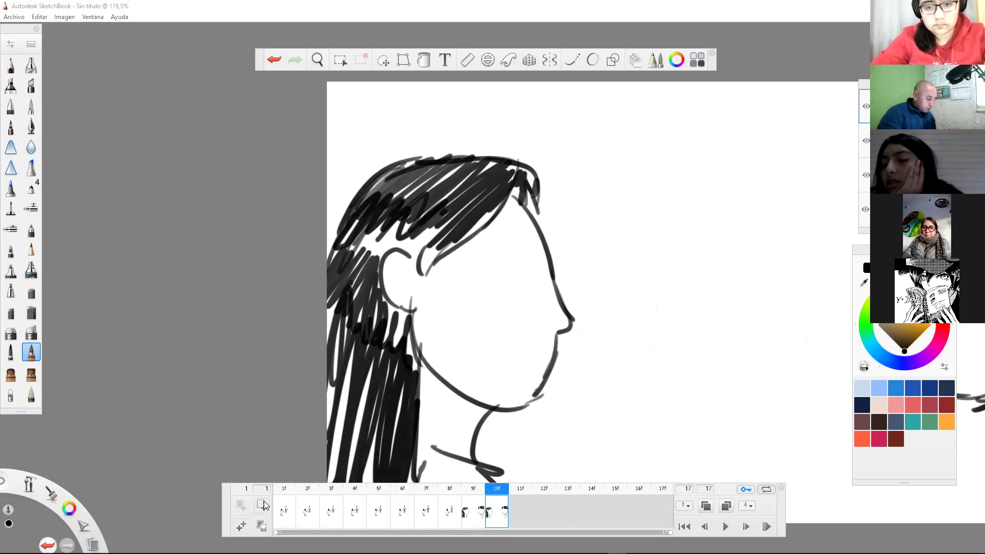
{"action": "left_click", "coordinate": [244, 528]}
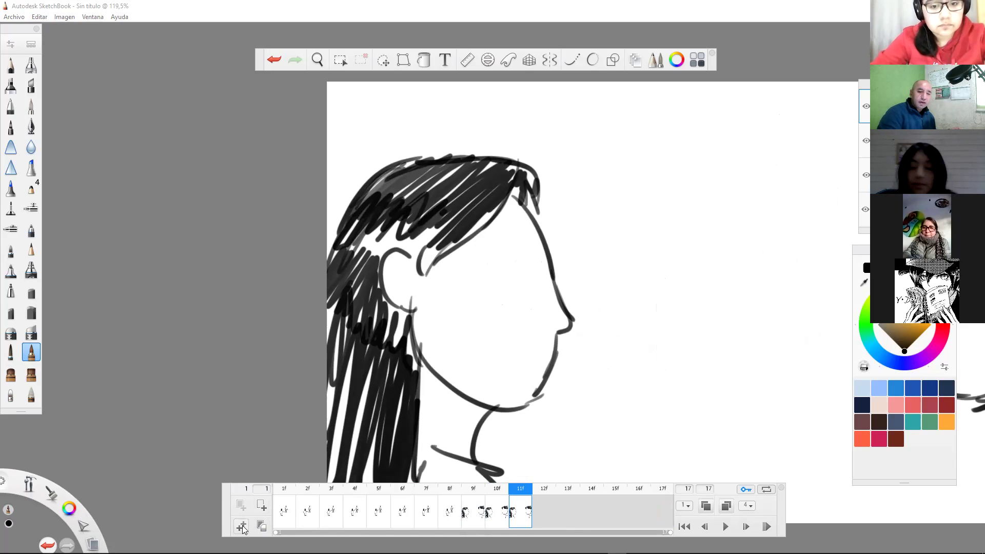
{"action": "left_click", "coordinate": [242, 527]}
{"action": "left_click", "coordinate": [242, 527]}
{"action": "left_click", "coordinate": [242, 527]}
{"action": "left_click", "coordinate": [241, 527]}
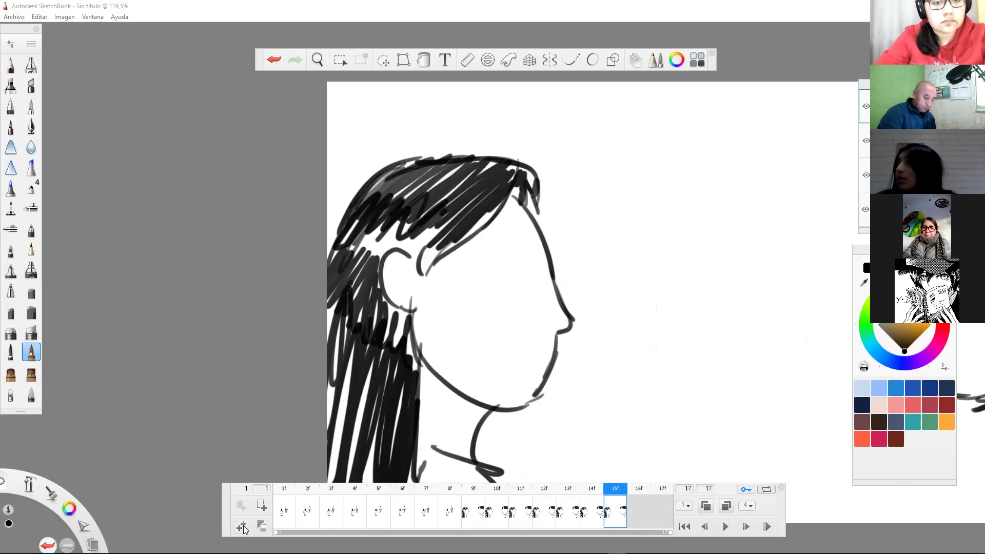
{"action": "left_click", "coordinate": [244, 527]}
{"action": "left_click", "coordinate": [243, 527]}
- On frame 9, draw the close-up girl's closed mouth as a short, slightly slanted line
{"action": "left_click", "coordinate": [475, 516]}
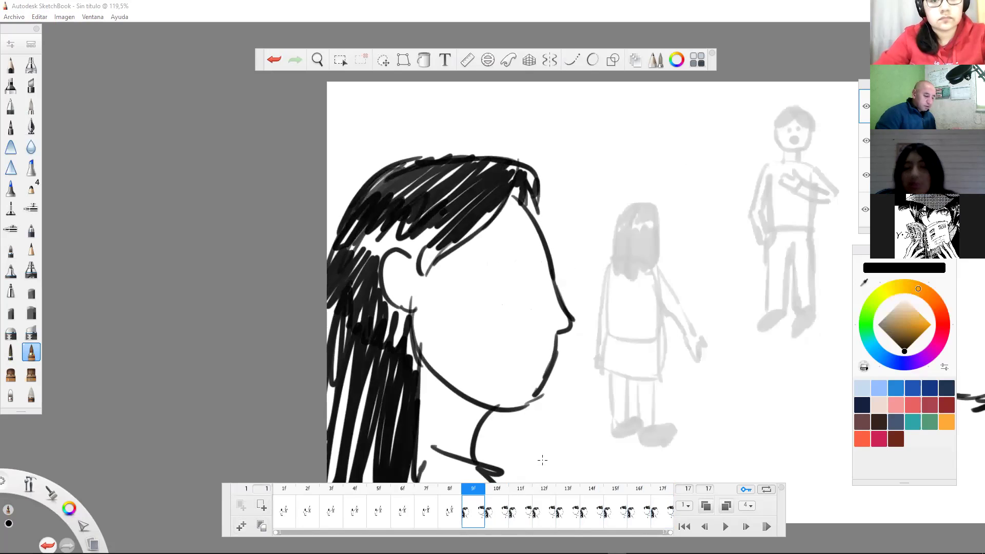
{"action": "key", "text": "space"}
{"action": "left_click_drag", "start_coordinate": [780, 384], "coordinate": [760, 431]}
{"action": "key", "text": "space"}
{"action": "left_click_drag", "start_coordinate": [317, 388], "coordinate": [437, 330]}
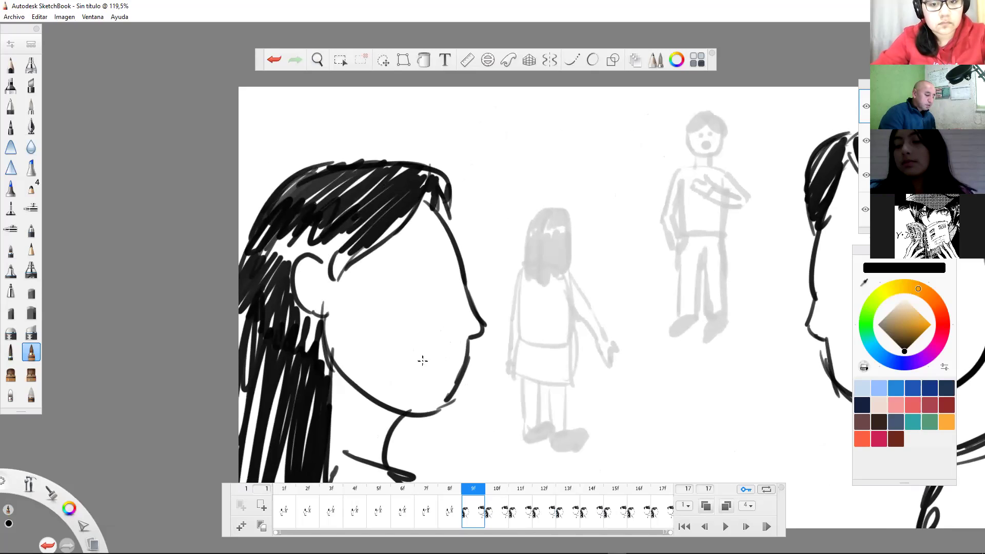
{"action": "left_click_drag", "start_coordinate": [447, 354], "coordinate": [413, 365]}
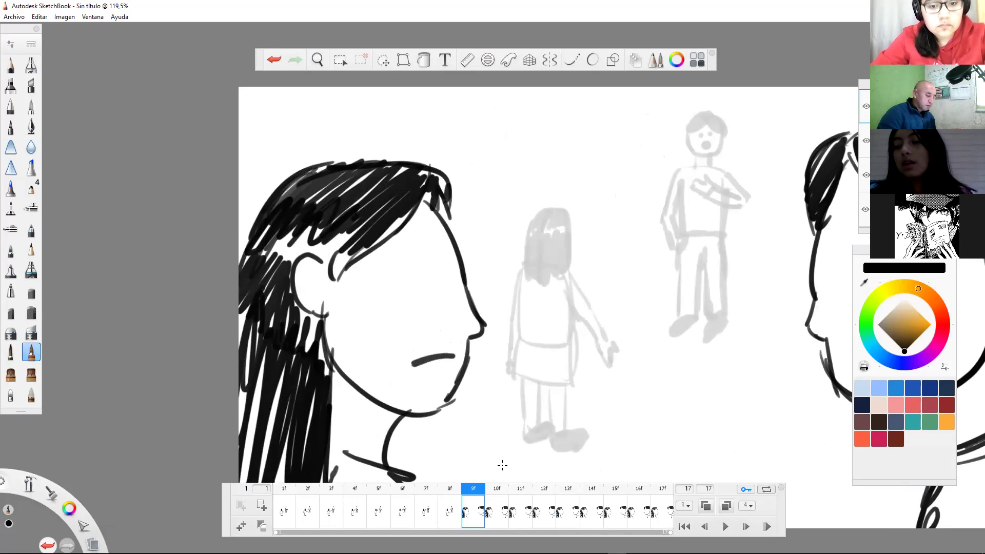
- Draw the girl's mouth as a half-open ellipse on frame 10, upright oval on frame 11, closed line on frame 12 and half-open shape on frame 13
{"action": "left_click", "coordinate": [497, 517]}
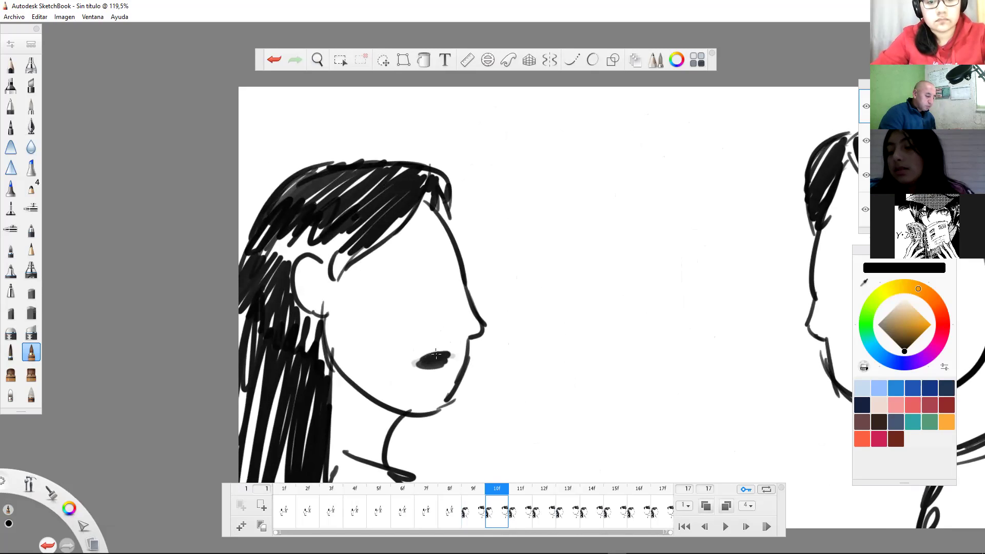
{"action": "left_click", "coordinate": [515, 515]}
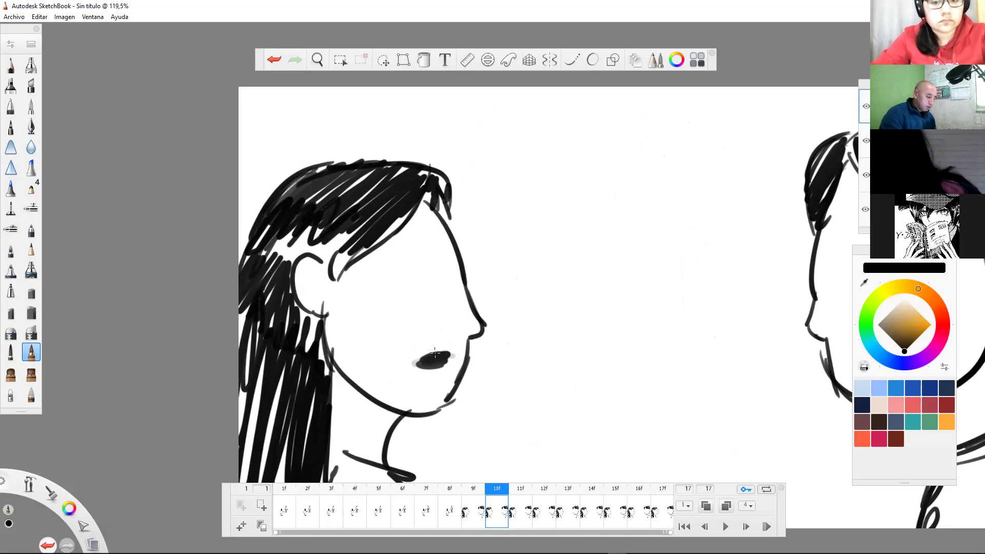
{"action": "left_click", "coordinate": [545, 513]}
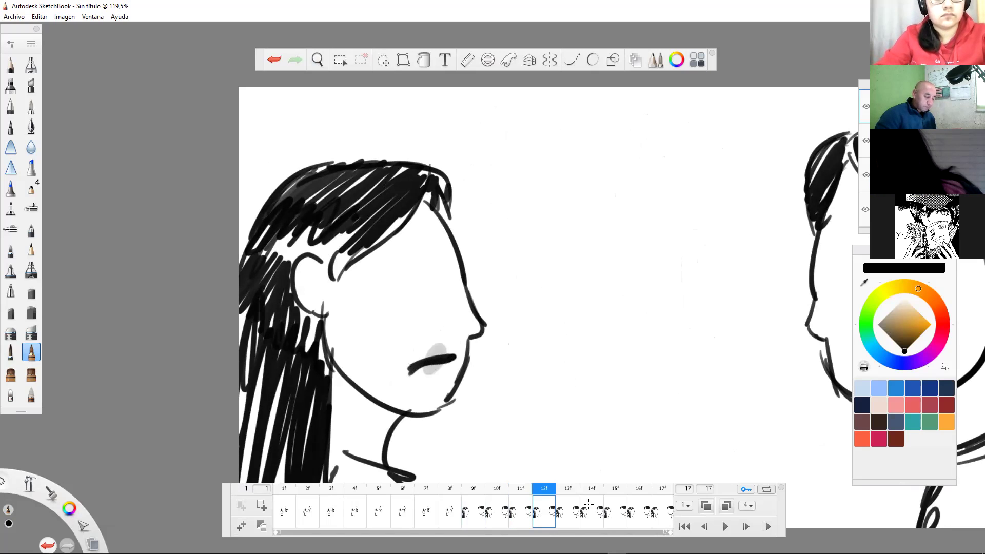
{"action": "key", "text": "period"}
{"action": "left_click_drag", "start_coordinate": [435, 357], "coordinate": [436, 356]}
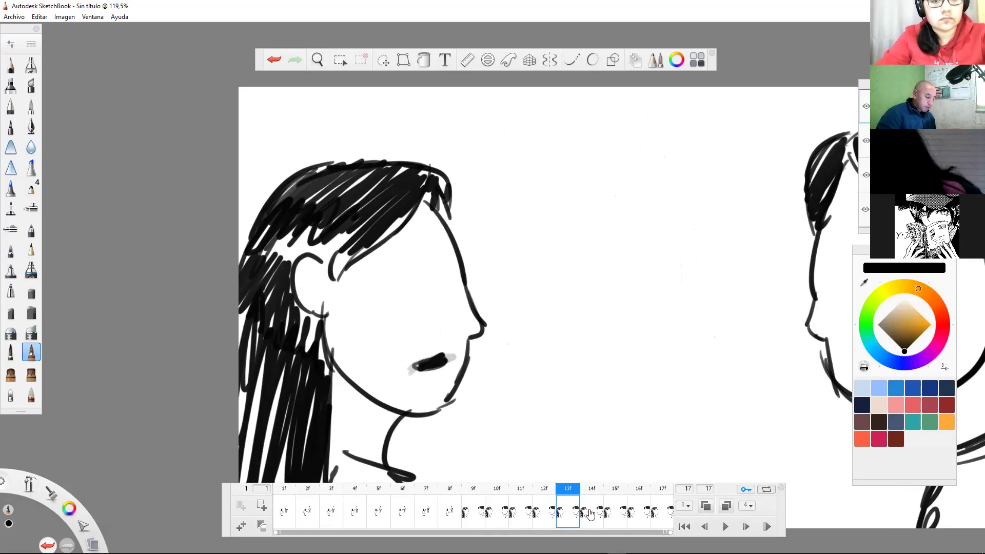
- Draw the girl's mouth as an open oval on frame 14, closed line on frame 15, half-open ellipse on frame 16 and upright oval on frame 17
{"action": "key", "text": "period"}
{"action": "mouse_move", "coordinate": [434, 349]}
{"action": "left_mouse_down"}
{"action": "mouse_move", "coordinate": [438, 367]}
{"action": "mouse_move", "coordinate": [411, 371]}
{"action": "mouse_move", "coordinate": [450, 358]}
{"action": "left_mouse_up"}
{"action": "key", "text": "period"}
{"action": "key", "text": "period"}
{"action": "key", "text": "period"}
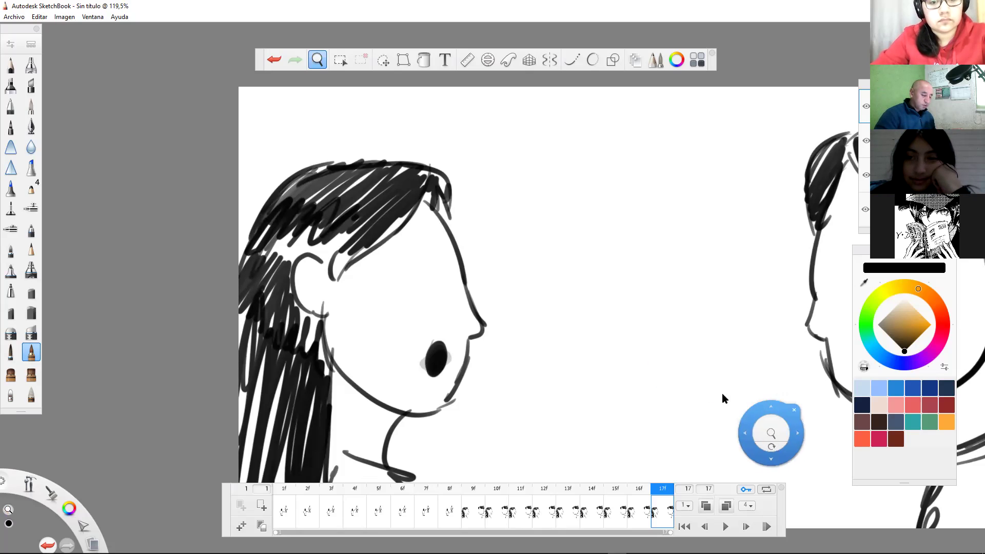
- Set the canvas view to 100% and play the animation to check the girl's talking mouth
{"action": "key", "text": "ctrl+alt+0"}
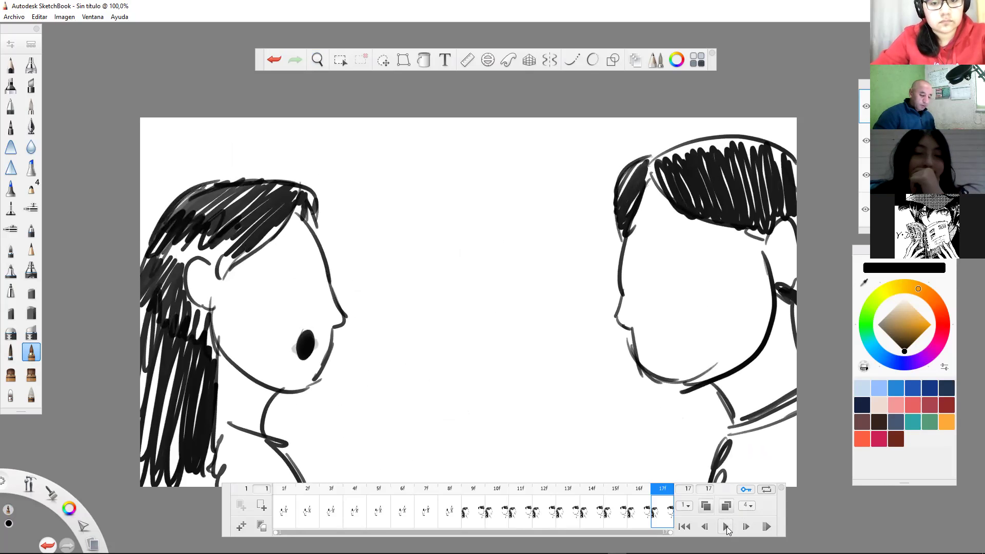
{"action": "left_click", "coordinate": [726, 527]}
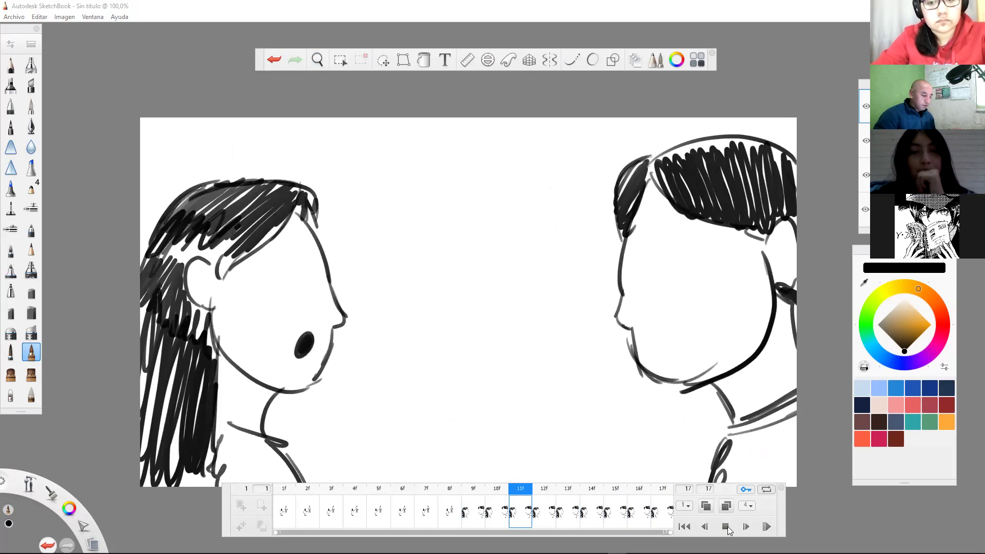
{"action": "key", "text": "space"}
- On frame 9, undo a trial line for the boy's mouth and draw a filled upright oval instead
{"action": "left_click", "coordinate": [478, 515]}
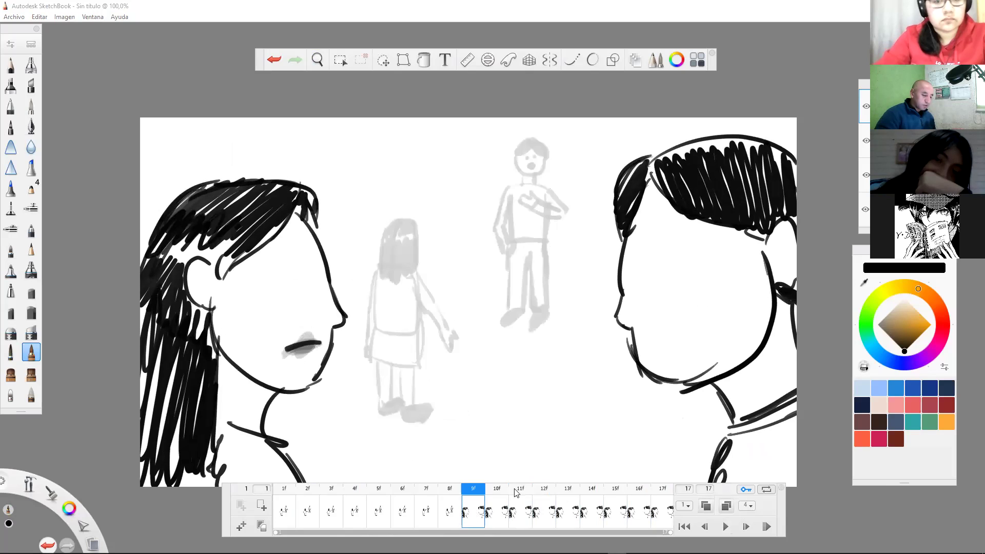
{"action": "left_click_drag", "start_coordinate": [650, 342], "coordinate": [694, 328]}
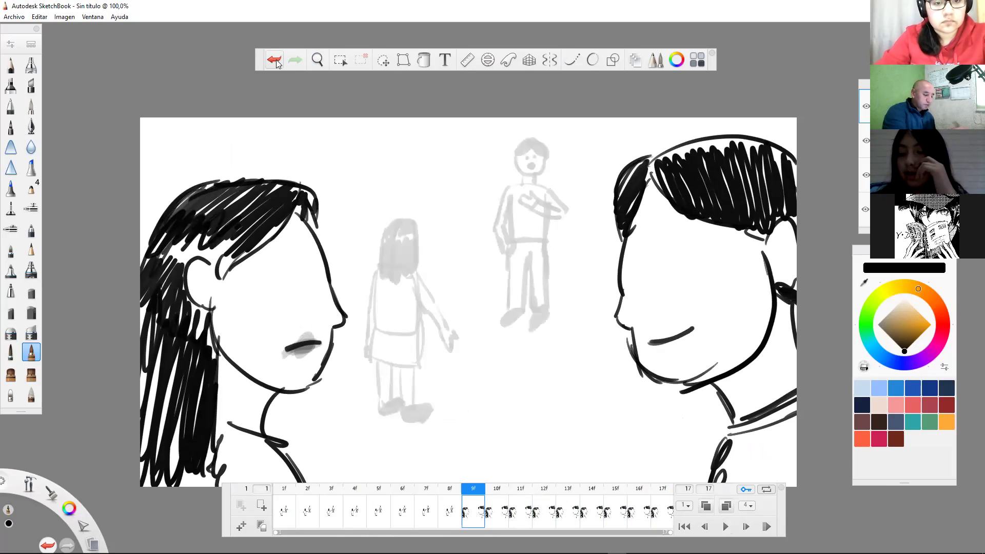
{"action": "key", "text": "ctrl+z"}
{"action": "mouse_move", "coordinate": [663, 332]}
{"action": "left_mouse_down"}
{"action": "mouse_move", "coordinate": [651, 343]}
{"action": "mouse_move", "coordinate": [678, 329]}
{"action": "mouse_move", "coordinate": [645, 344]}
{"action": "left_mouse_up"}
- Draw the boy's mouth as a half-open ellipse on frame 10, a slanted line on frame 11 and a half-open ellipse on frame 12
{"action": "key", "text": "period"}
{"action": "key", "text": "period"}
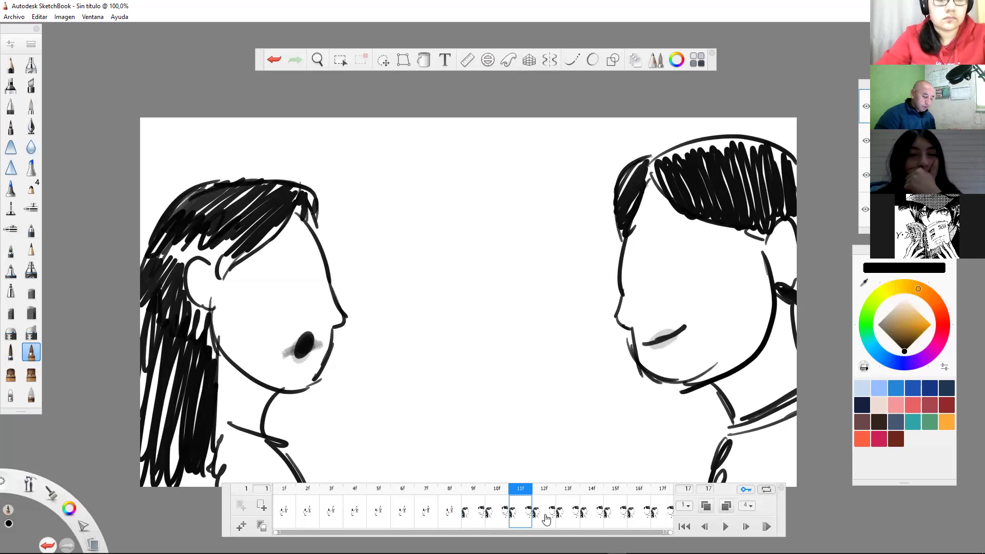
{"action": "key", "text": "period"}
{"action": "left_click_drag", "start_coordinate": [654, 343], "coordinate": [677, 331]}
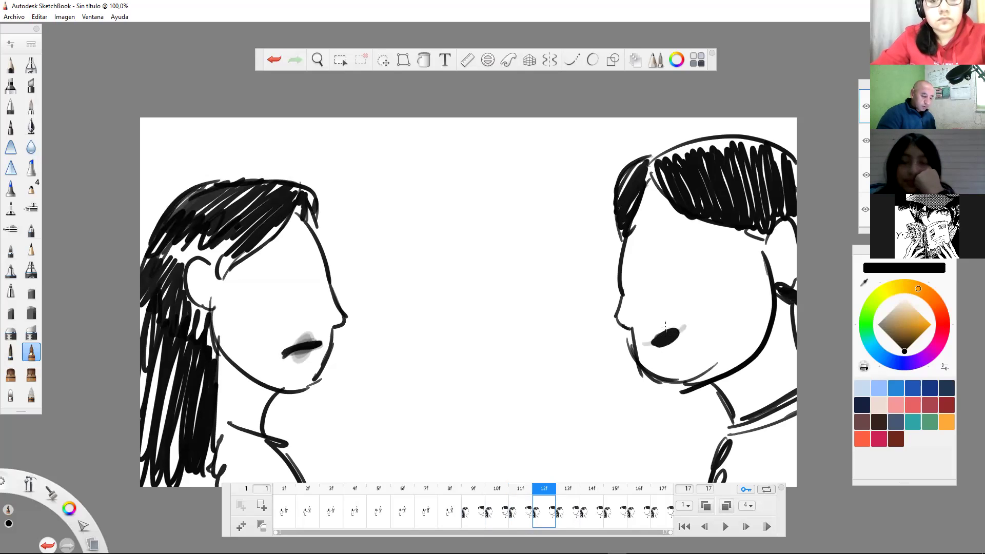
- Continue the boy's mouth movement from frame 13 to 17, alternating upright ovals, a slanted closed line and a half-open ellipse
{"action": "left_click", "coordinate": [571, 518]}
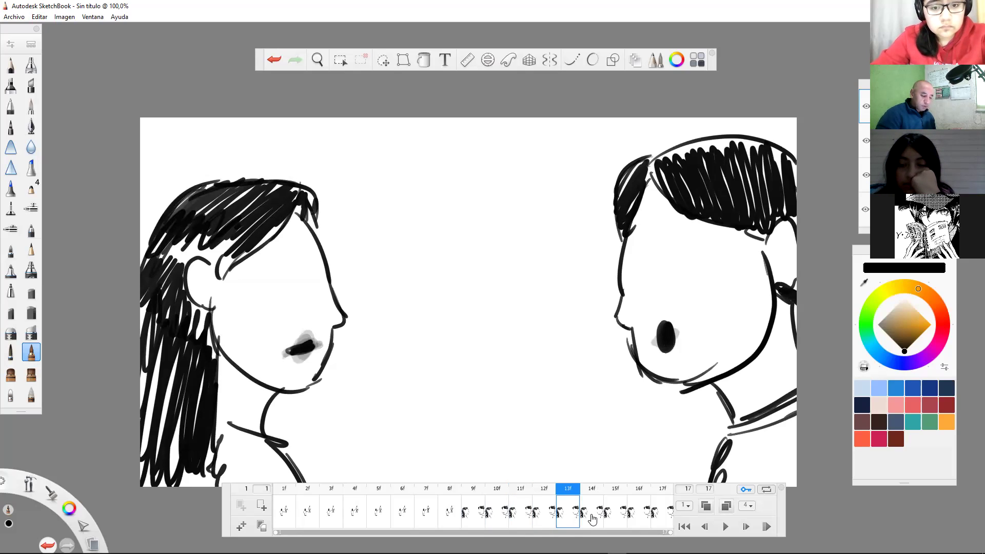
{"action": "key", "text": "period"}
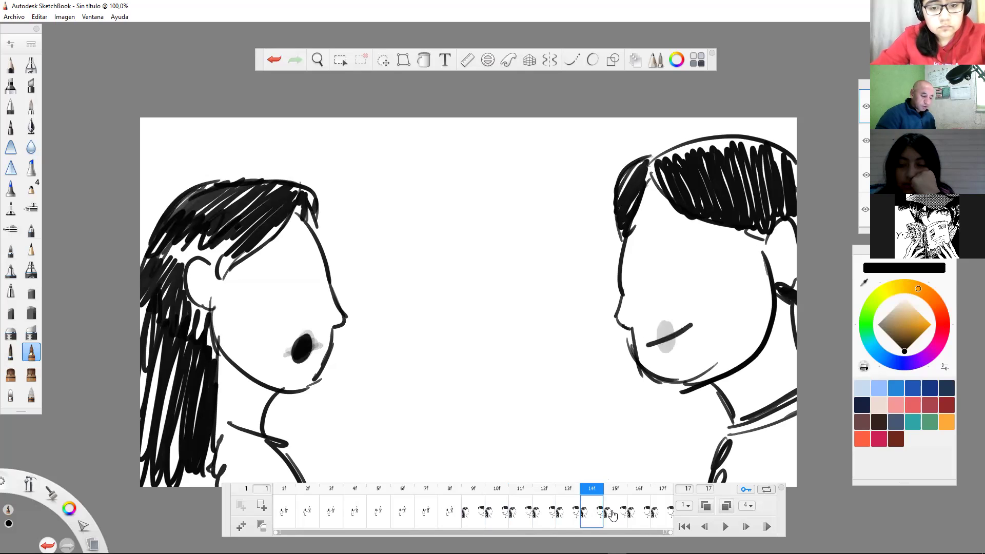
{"action": "key", "text": "period"}
{"action": "left_click_drag", "start_coordinate": [653, 345], "coordinate": [682, 330]}
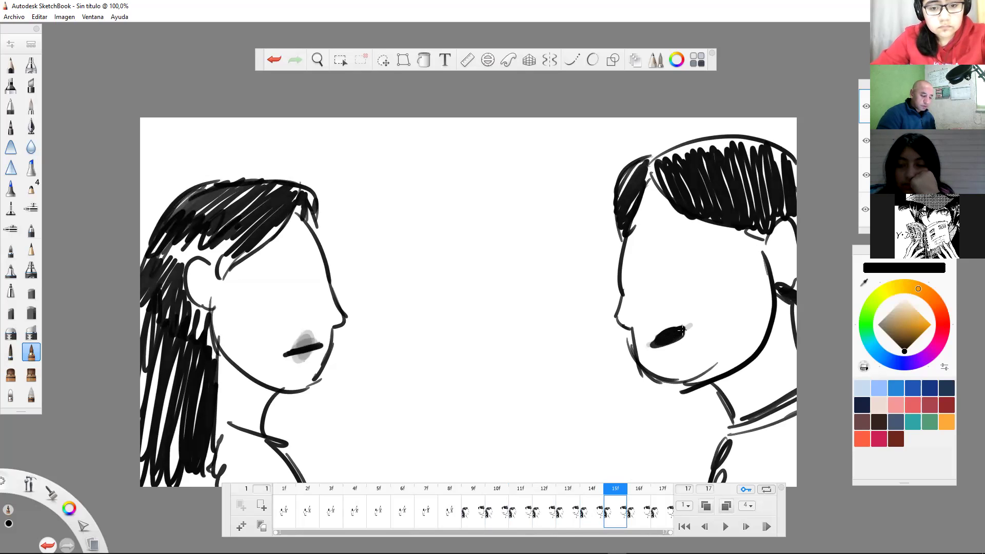
{"action": "key", "text": "period"}
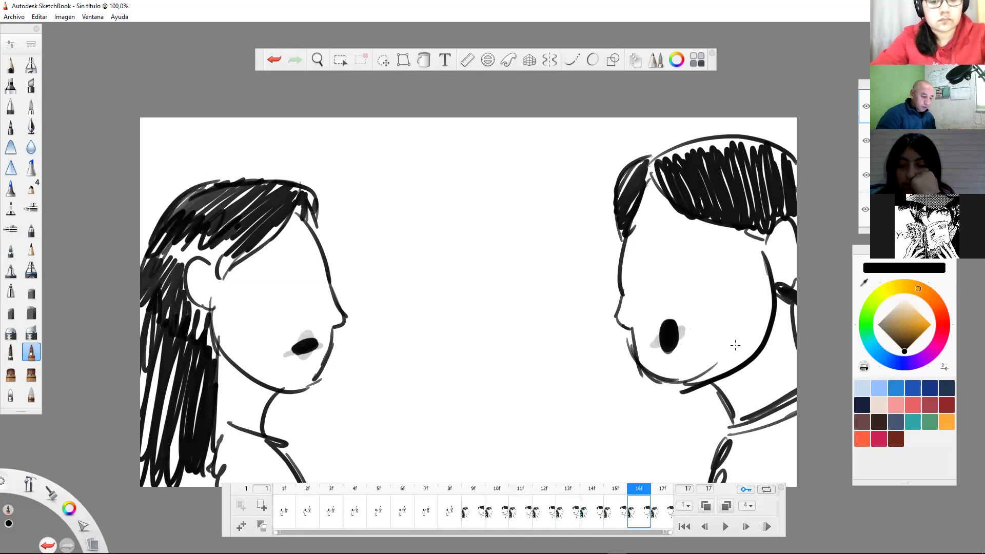
{"action": "left_click", "coordinate": [664, 514]}
- Play back the animation to check both talking mouths, stop it and step forward to frame 9
{"action": "left_click", "coordinate": [724, 528]}
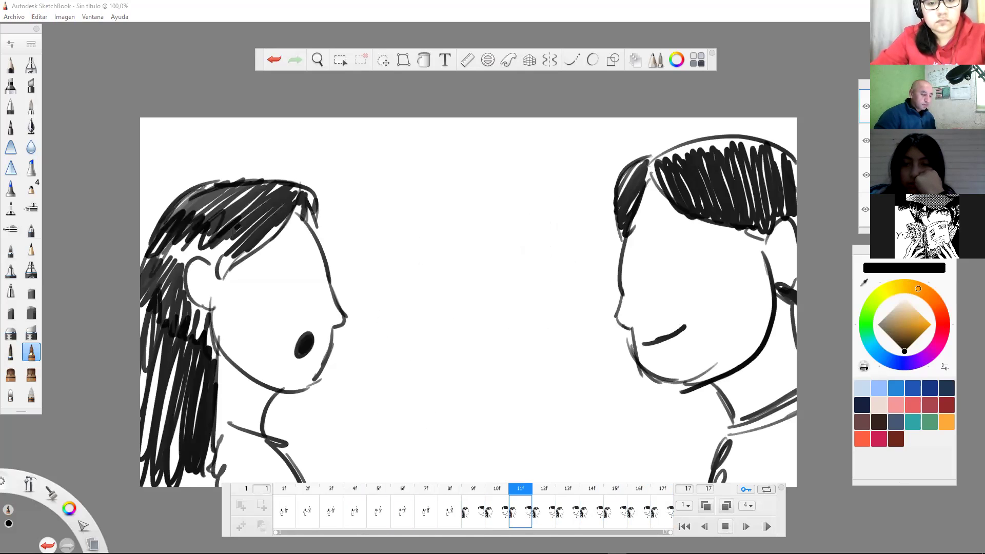
{"action": "left_click", "coordinate": [726, 526]}
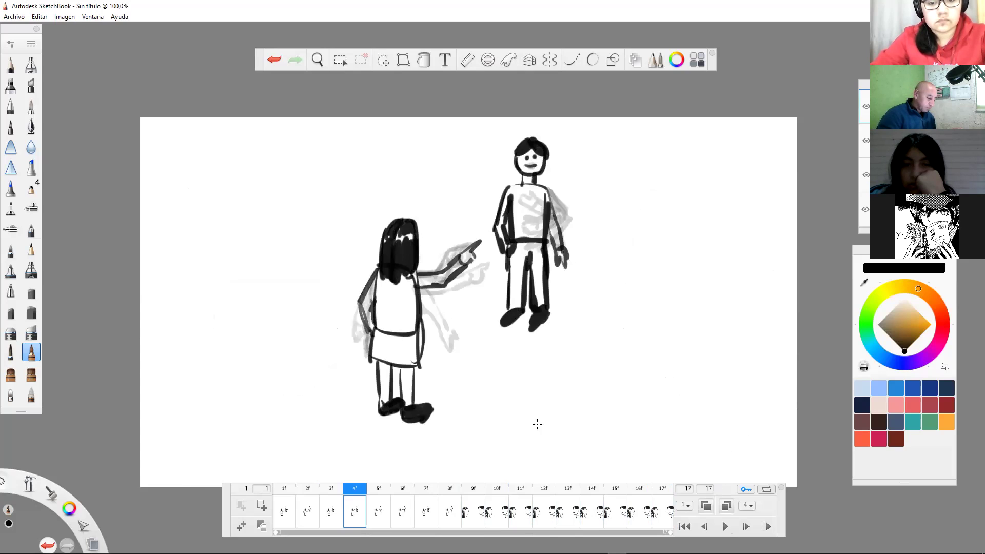
{"action": "key", "text": "period"}
{"action": "key", "text": "period"}
{"action": "key", "text": "period"}
{"action": "key", "text": "period"}
{"action": "key", "text": "period"}
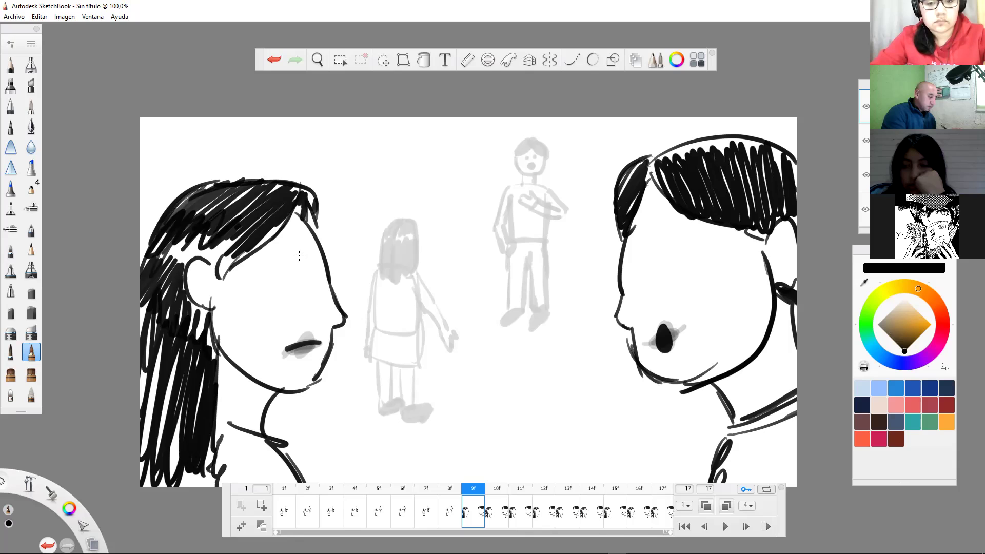
- On frame 9, draw a thick slanted eyebrow for the girl and a nearly level eyebrow for the boy
{"action": "left_click_drag", "start_coordinate": [306, 255], "coordinate": [282, 270]}
{"action": "left_click_drag", "start_coordinate": [646, 250], "coordinate": [685, 254]}
{"action": "left_click_drag", "start_coordinate": [308, 255], "coordinate": [273, 279]}
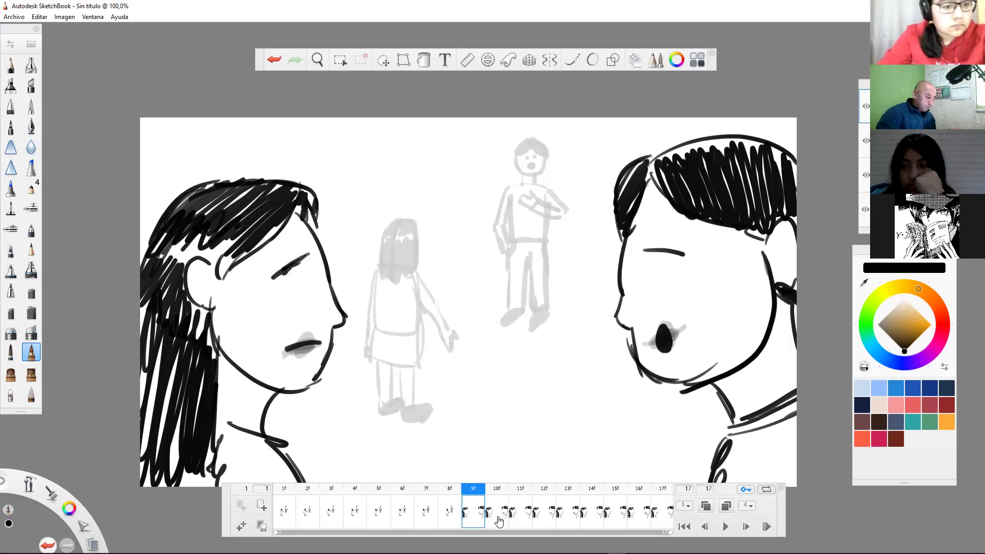
- Draw both characters' eyebrows on frames 10 and 11, moving the girl's slightly lower and the boy's slightly higher each time
{"action": "key", "text": "period"}
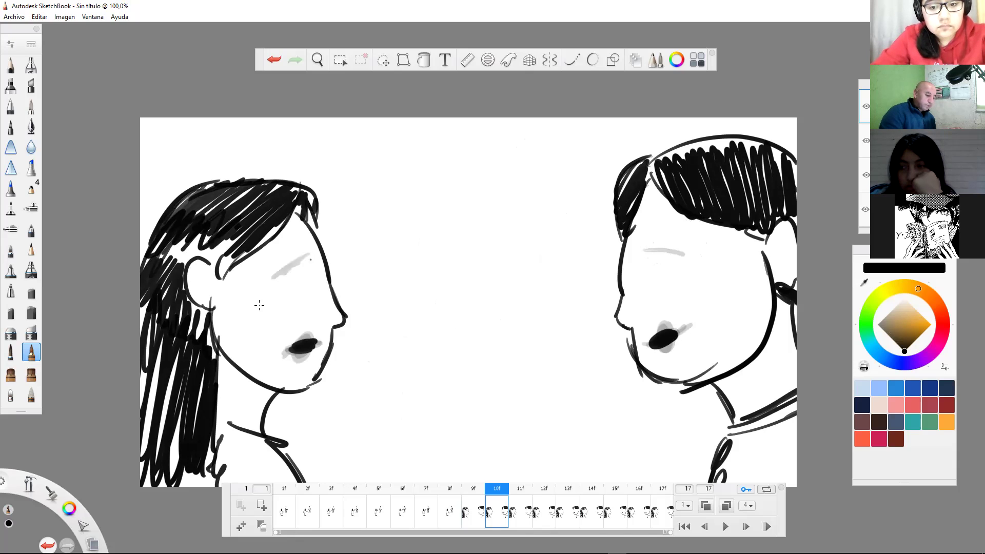
{"action": "left_click_drag", "start_coordinate": [310, 259], "coordinate": [270, 283]}
{"action": "left_click_drag", "start_coordinate": [642, 246], "coordinate": [685, 252]}
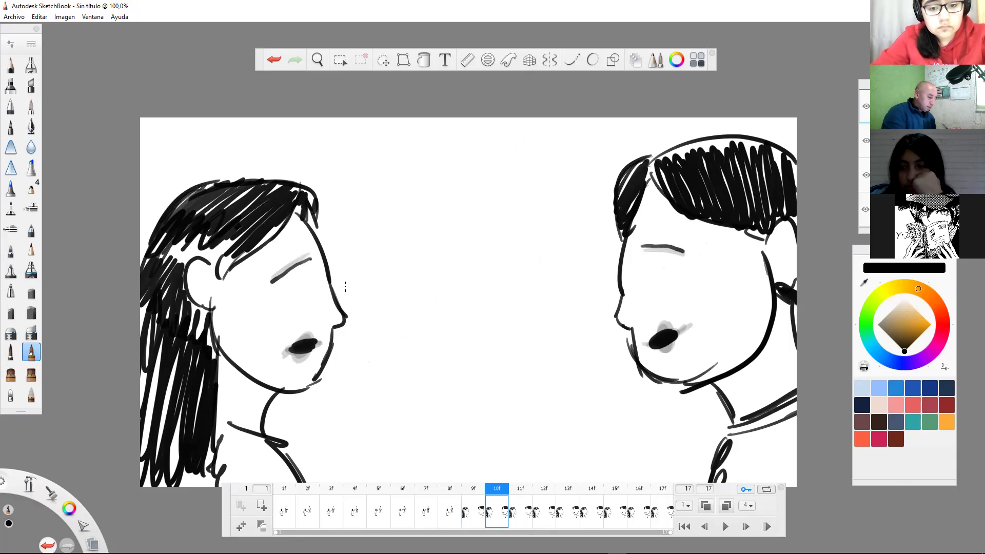
{"action": "key", "text": "period"}
{"action": "left_click_drag", "start_coordinate": [311, 263], "coordinate": [269, 283]}
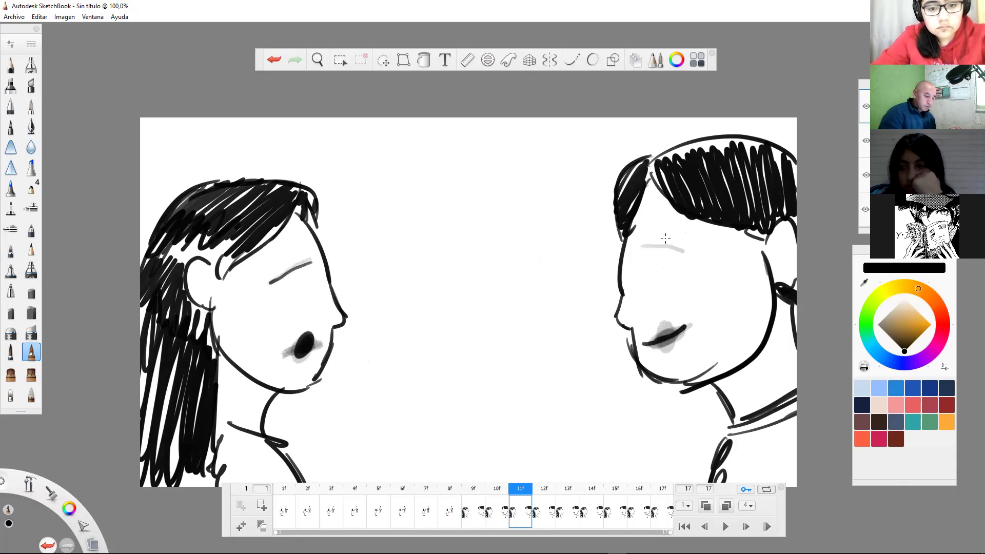
{"action": "left_click_drag", "start_coordinate": [643, 240], "coordinate": [685, 250]}
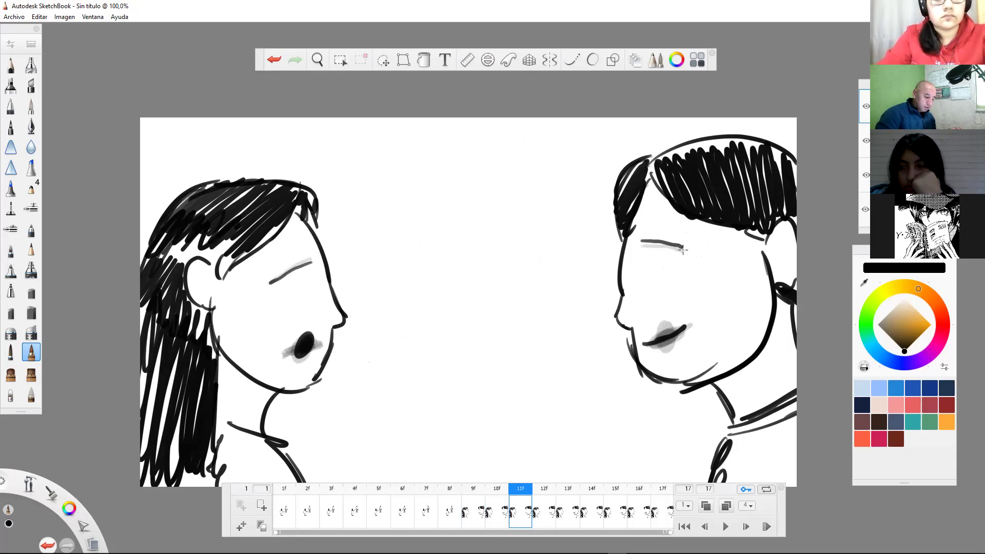
- Draw both eyebrows on frames 12 and 13, raising the girl's and lowering the boy's slightly
{"action": "left_click", "coordinate": [544, 516]}
{"action": "mouse_move", "coordinate": [284, 271]}
{"action": "left_mouse_down"}
{"action": "mouse_move", "coordinate": [310, 258]}
{"action": "mouse_move", "coordinate": [272, 281]}
{"action": "left_mouse_up"}
{"action": "mouse_move", "coordinate": [661, 244]}
{"action": "left_mouse_down"}
{"action": "mouse_move", "coordinate": [636, 246]}
{"action": "mouse_move", "coordinate": [680, 246]}
{"action": "left_mouse_up"}
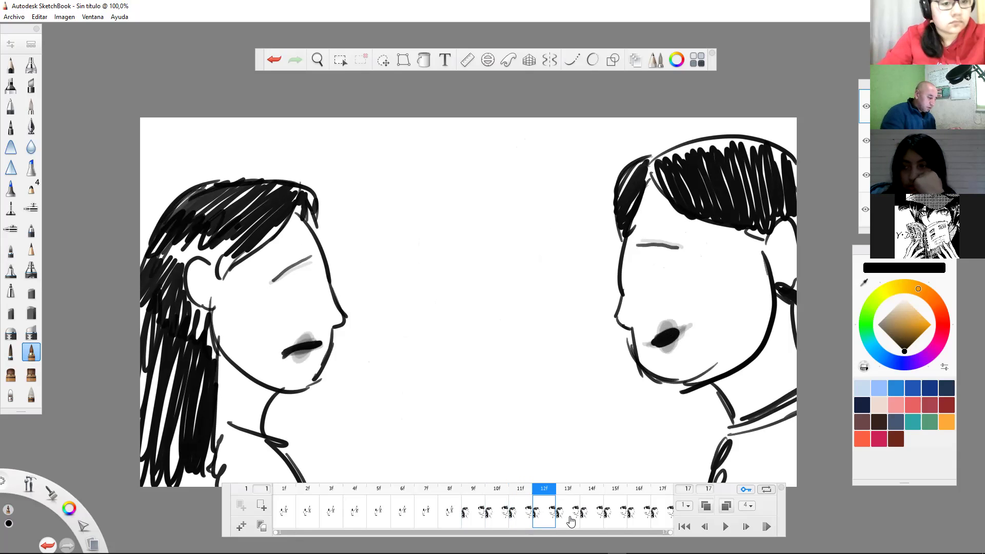
{"action": "key", "text": "period"}
{"action": "left_click_drag", "start_coordinate": [310, 252], "coordinate": [273, 280]}
{"action": "left_click_drag", "start_coordinate": [673, 248], "coordinate": [635, 250]}
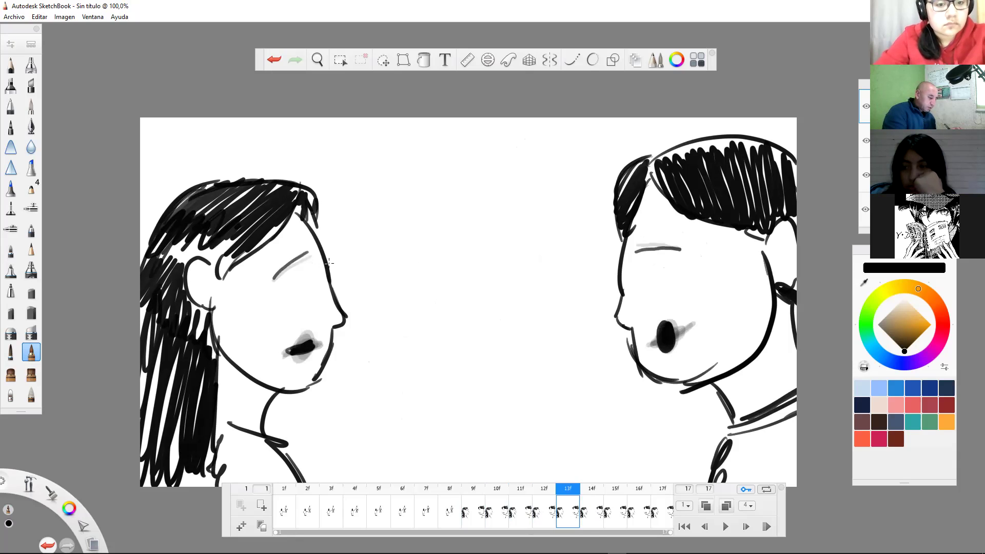
- Draw both characters' eyebrows on frames 14 and 15, lowering the girl's and raising the boy's slightly each time
{"action": "key", "text": "period"}
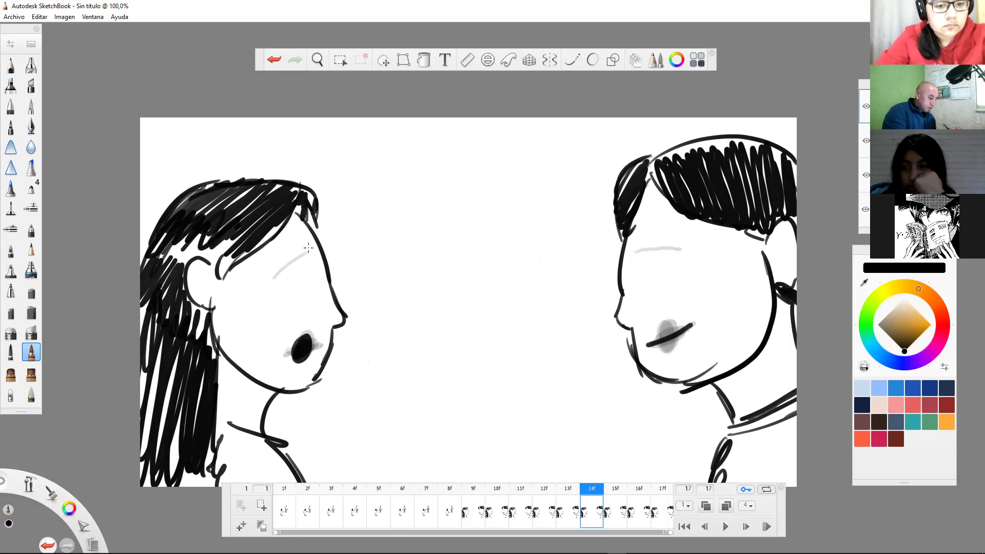
{"action": "left_click", "coordinate": [545, 520]}
{"action": "left_click", "coordinate": [569, 513]}
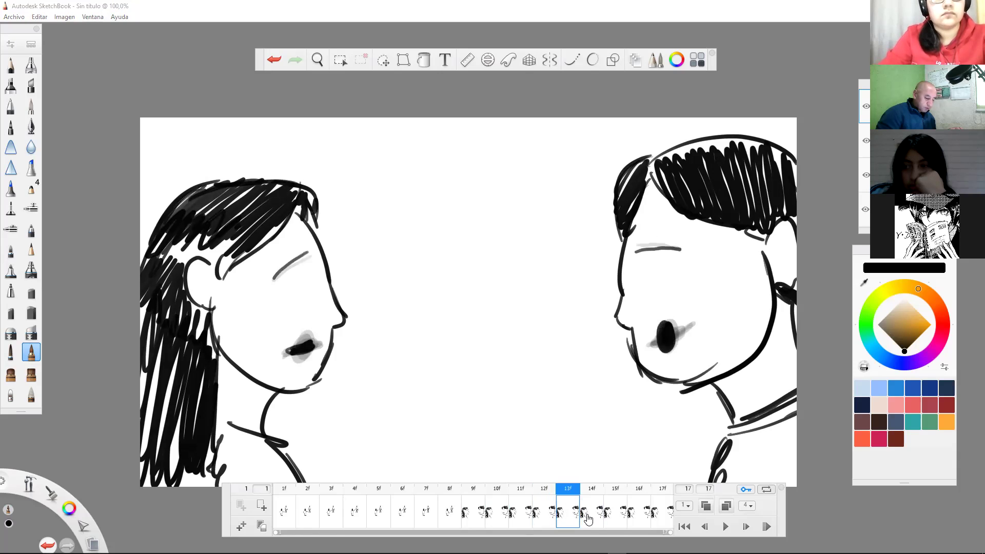
{"action": "key", "text": "period"}
{"action": "left_click_drag", "start_coordinate": [275, 280], "coordinate": [310, 257]}
{"action": "left_click_drag", "start_coordinate": [635, 248], "coordinate": [689, 248]}
{"action": "key", "text": "period"}
{"action": "left_click_drag", "start_coordinate": [312, 261], "coordinate": [282, 277]}
{"action": "left_click_drag", "start_coordinate": [640, 239], "coordinate": [690, 247]}
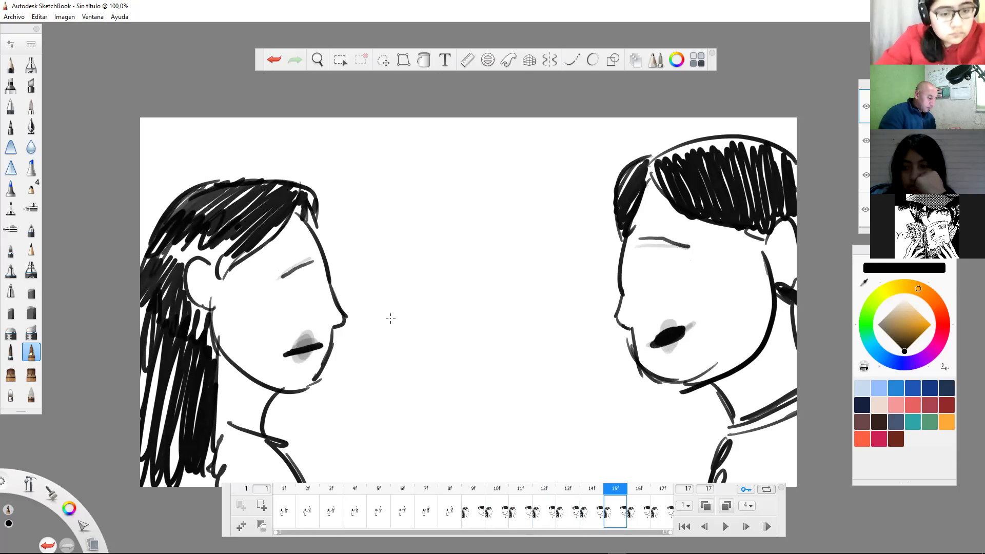
- Draw both eyebrows on frames 16 and 17, raising the girl's and lowering the boy's slightly, and play back the animation
{"action": "key", "text": "period"}
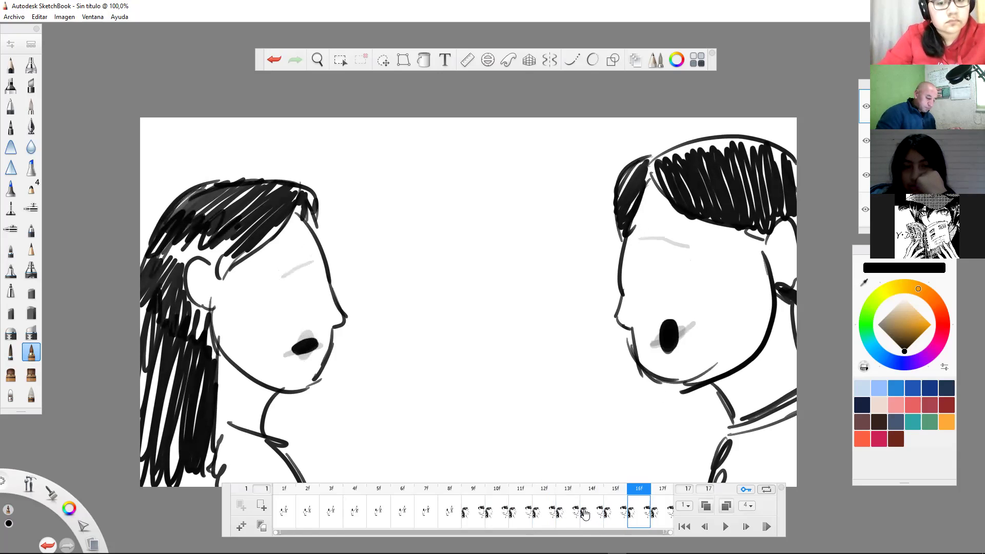
{"action": "left_click", "coordinate": [610, 516]}
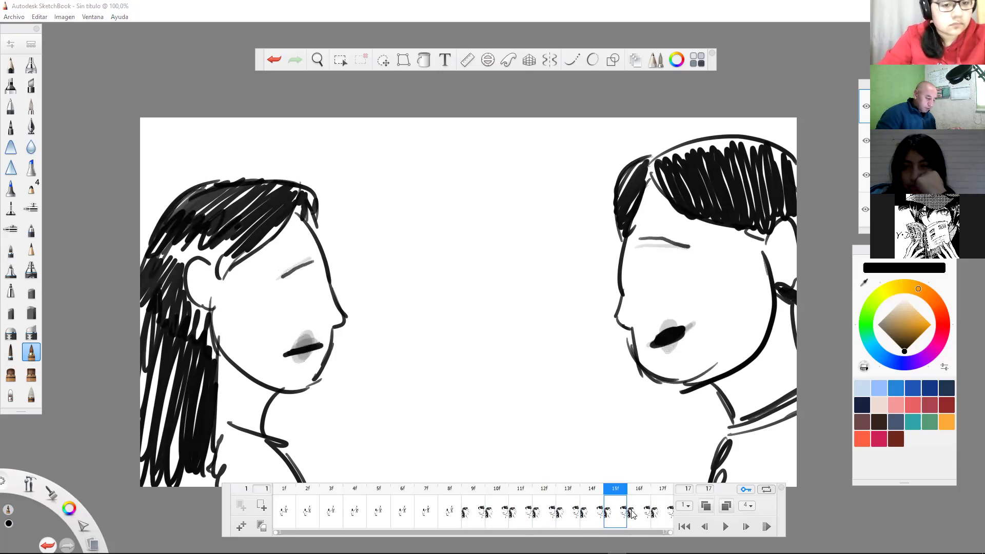
{"action": "left_click", "coordinate": [632, 515]}
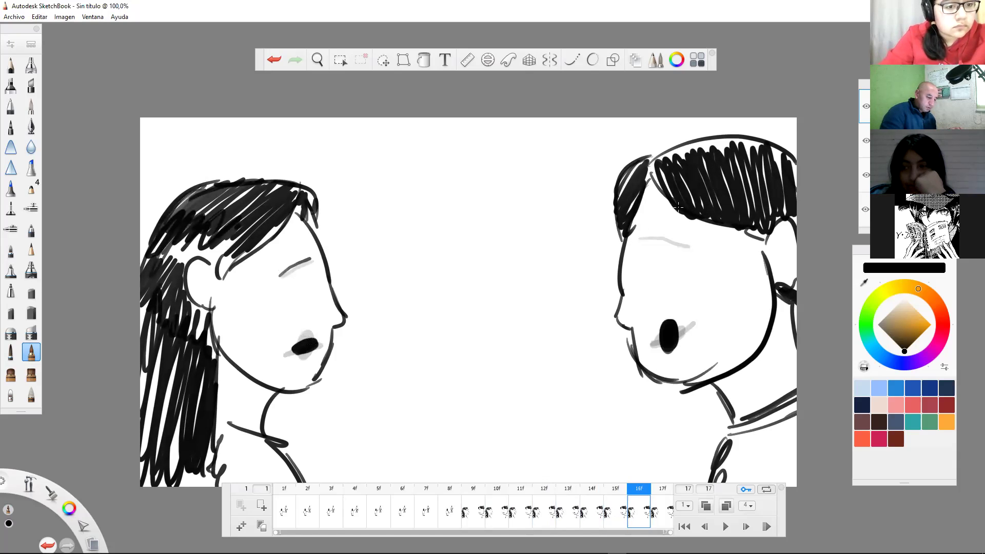
{"action": "left_click_drag", "start_coordinate": [640, 242], "coordinate": [683, 245]}
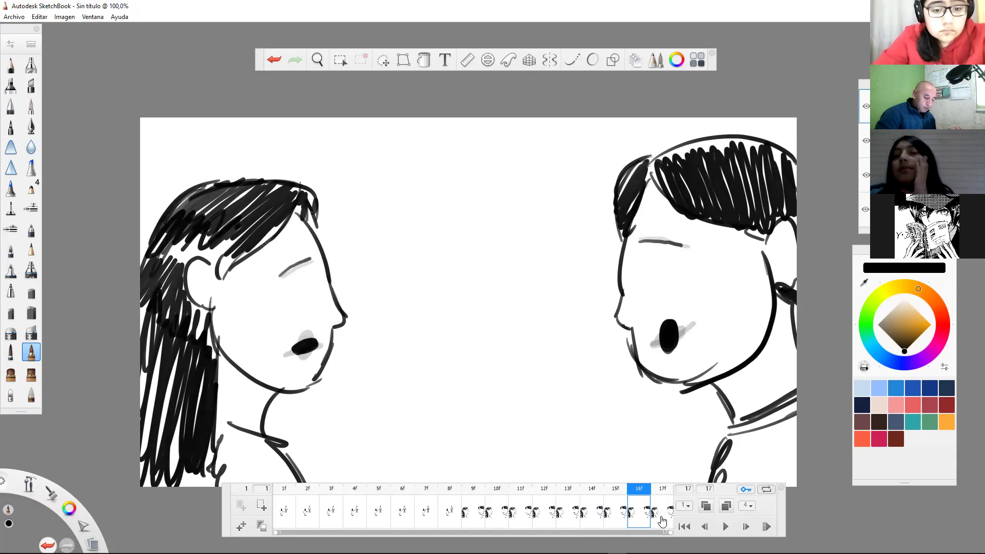
{"action": "key", "text": "period"}
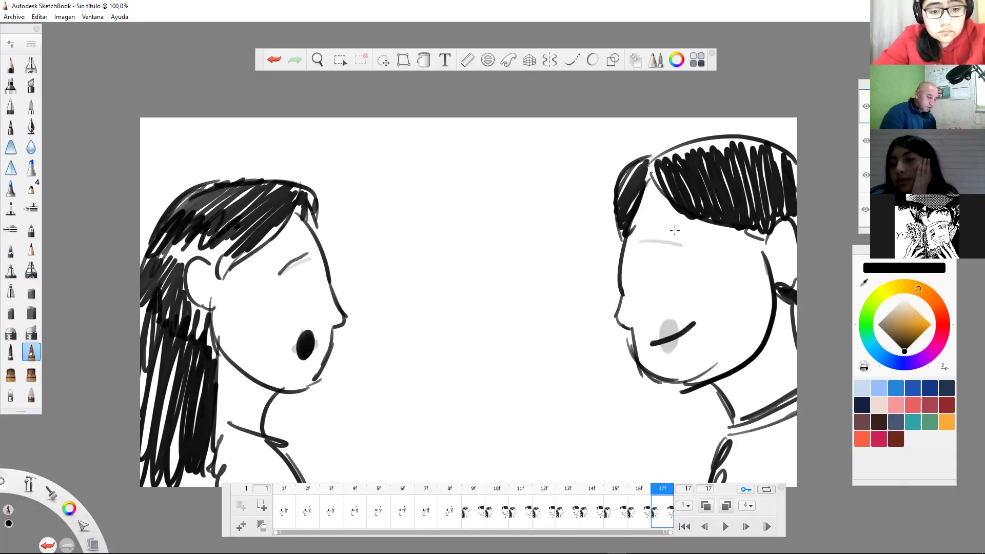
{"action": "left_click_drag", "start_coordinate": [637, 248], "coordinate": [682, 245]}
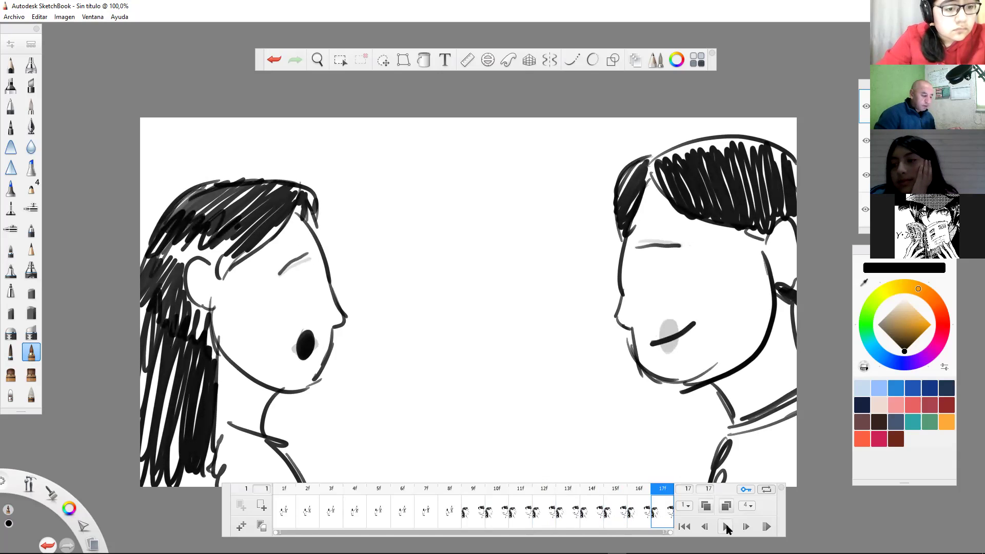
{"action": "left_click", "coordinate": [731, 531]}
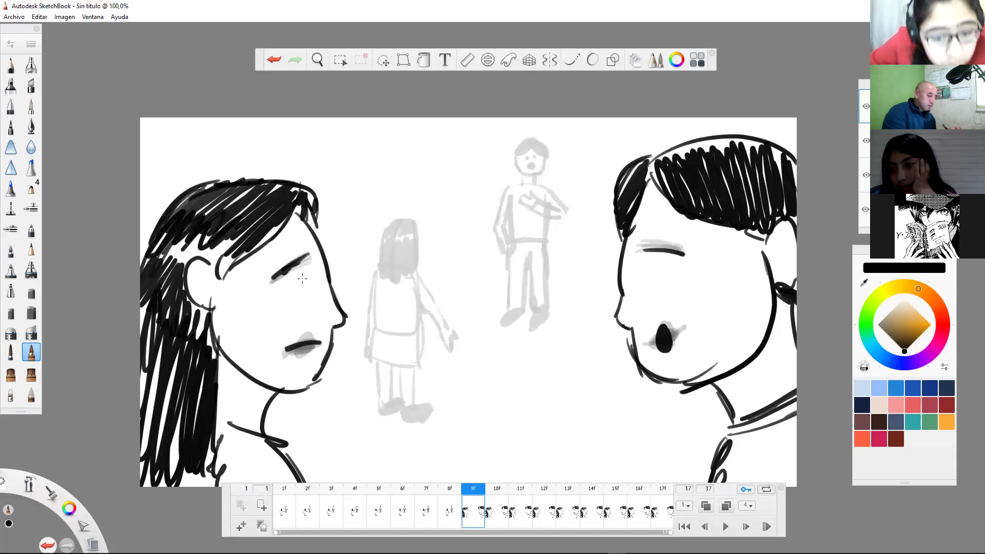
{"action": "left_click_drag", "start_coordinate": [301, 271], "coordinate": [302, 273]}
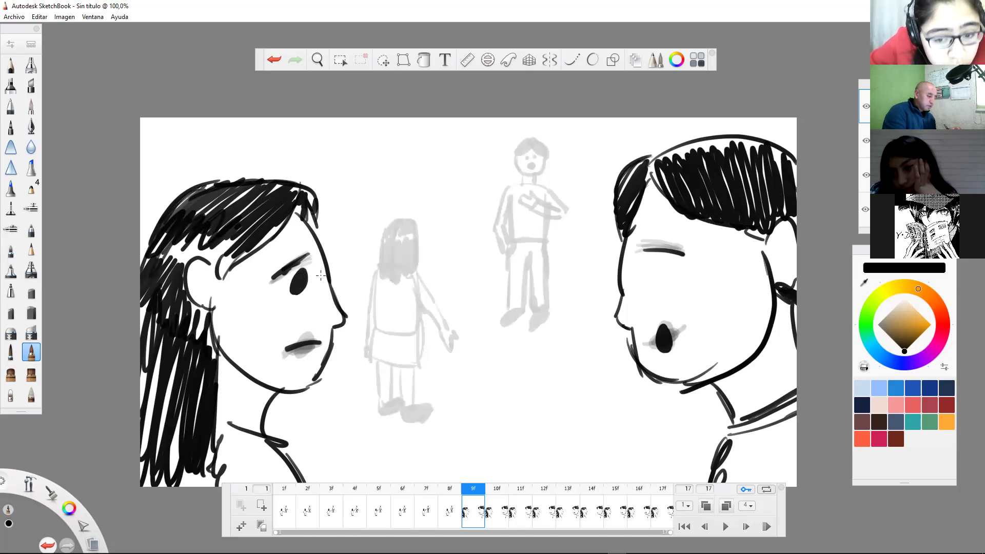
{"action": "mouse_move", "coordinate": [663, 265]}
{"action": "left_mouse_down"}
{"action": "mouse_move", "coordinate": [662, 279]}
{"action": "mouse_move", "coordinate": [660, 262]}
{"action": "left_mouse_up"}
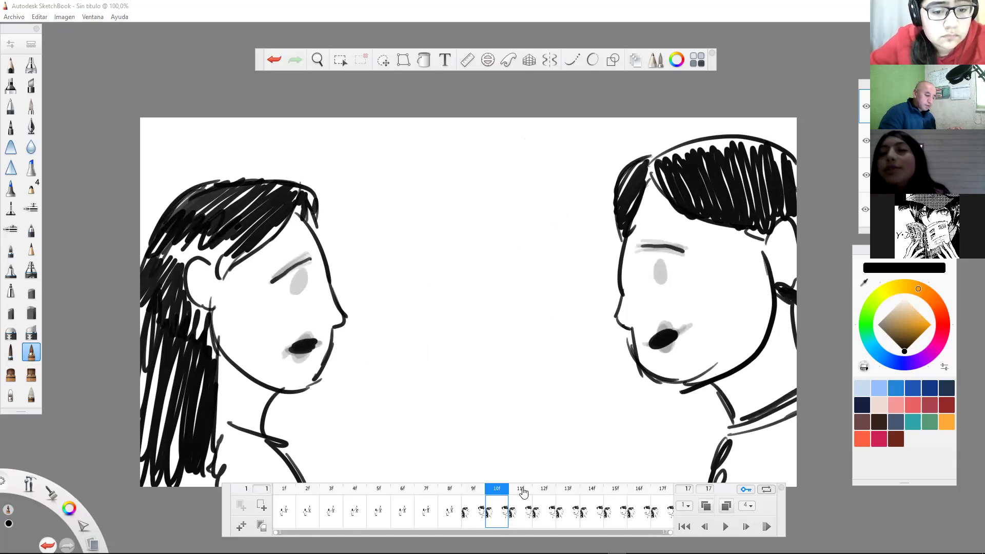
{"action": "mouse_move", "coordinate": [301, 268]}
{"action": "left_mouse_down"}
{"action": "mouse_move", "coordinate": [293, 293]}
{"action": "mouse_move", "coordinate": [300, 271]}
{"action": "left_mouse_up"}
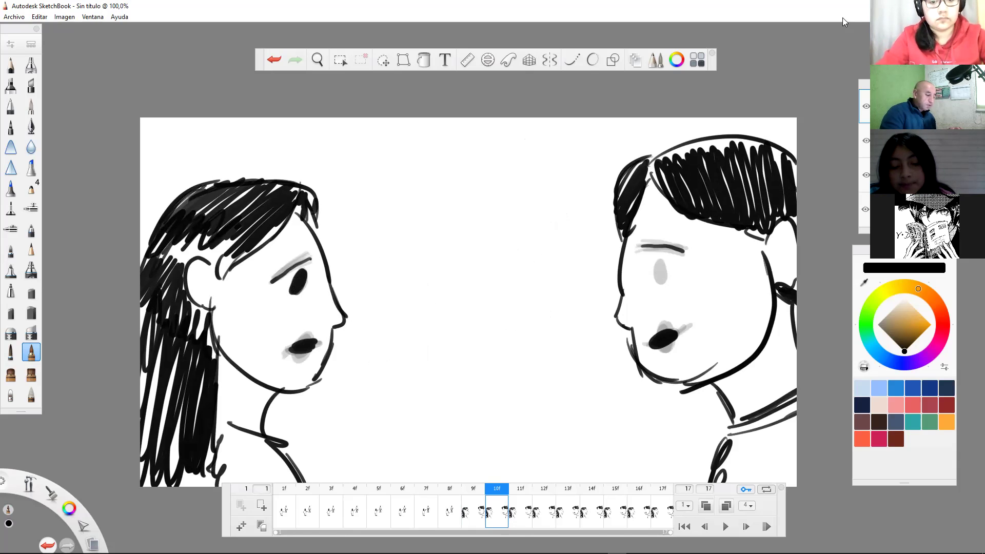
{"action": "left_click", "coordinate": [274, 61]}
{"action": "left_click", "coordinate": [274, 60]}
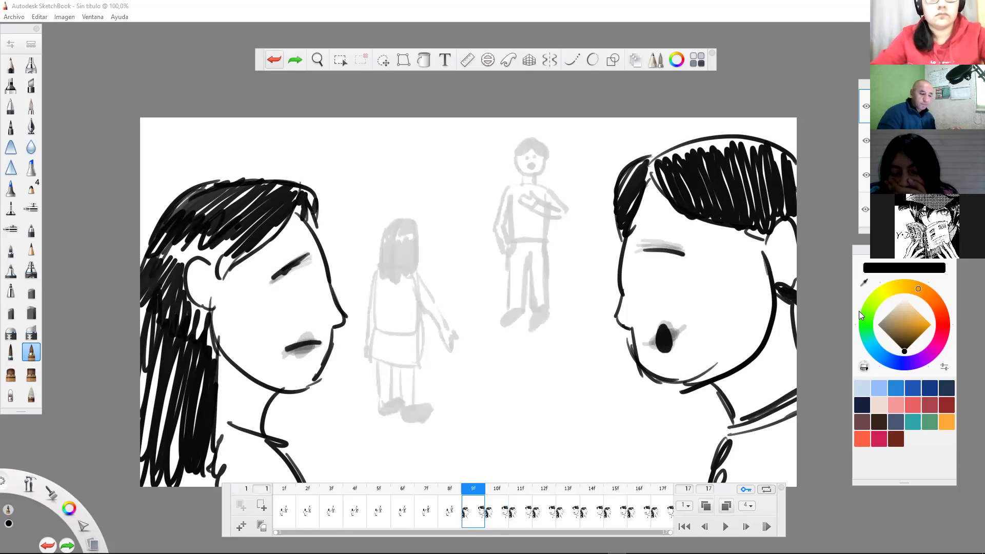
- On the Medio fondo layer, draw filled oval open eyes for the girl and the boy on frames 9, 10 and 11
{"action": "left_click", "coordinate": [919, 147]}
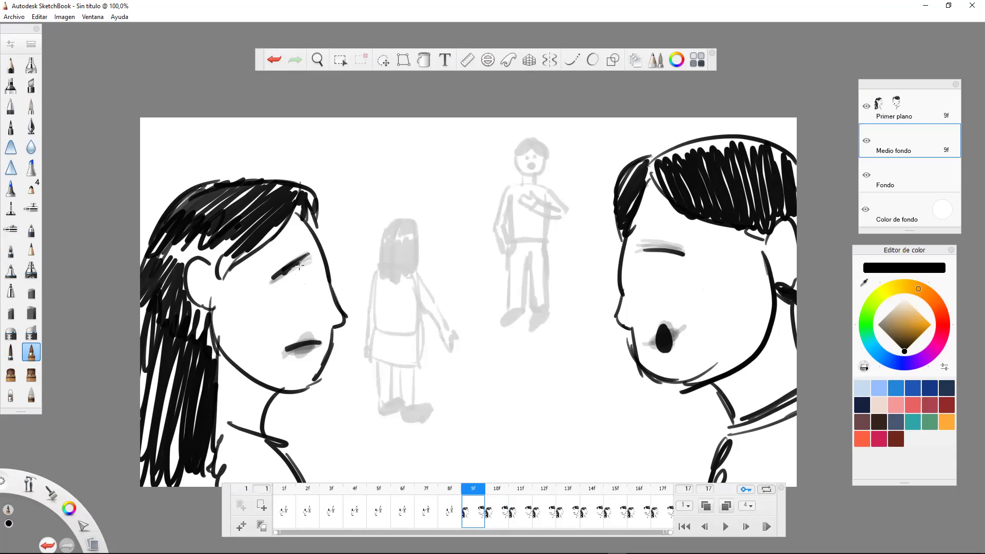
{"action": "mouse_move", "coordinate": [295, 278]}
{"action": "left_mouse_down"}
{"action": "mouse_move", "coordinate": [293, 295]}
{"action": "mouse_move", "coordinate": [297, 277]}
{"action": "left_mouse_up"}
{"action": "mouse_move", "coordinate": [658, 258]}
{"action": "left_mouse_down"}
{"action": "mouse_move", "coordinate": [655, 277]}
{"action": "mouse_move", "coordinate": [667, 269]}
{"action": "mouse_move", "coordinate": [662, 262]}
{"action": "left_mouse_up"}
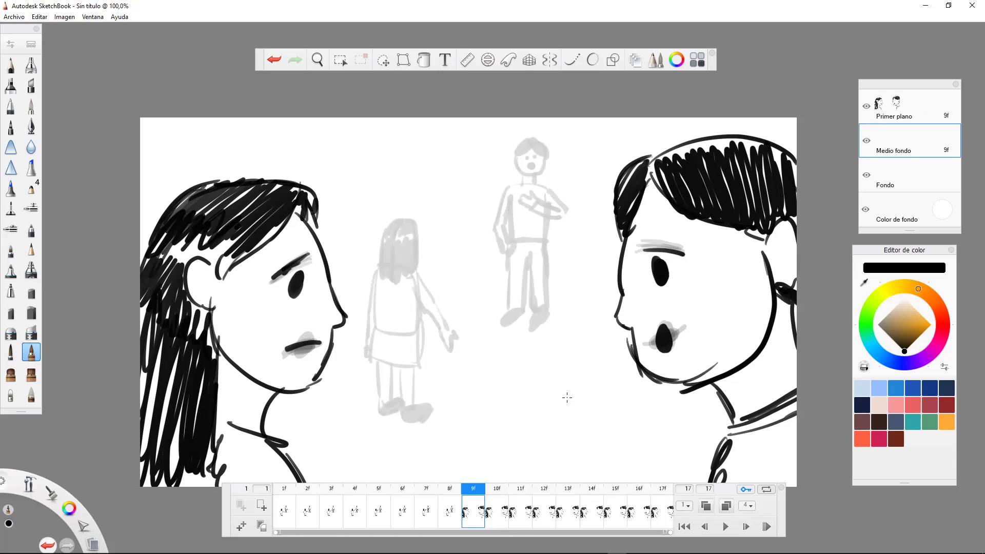
{"action": "key", "text": "period"}
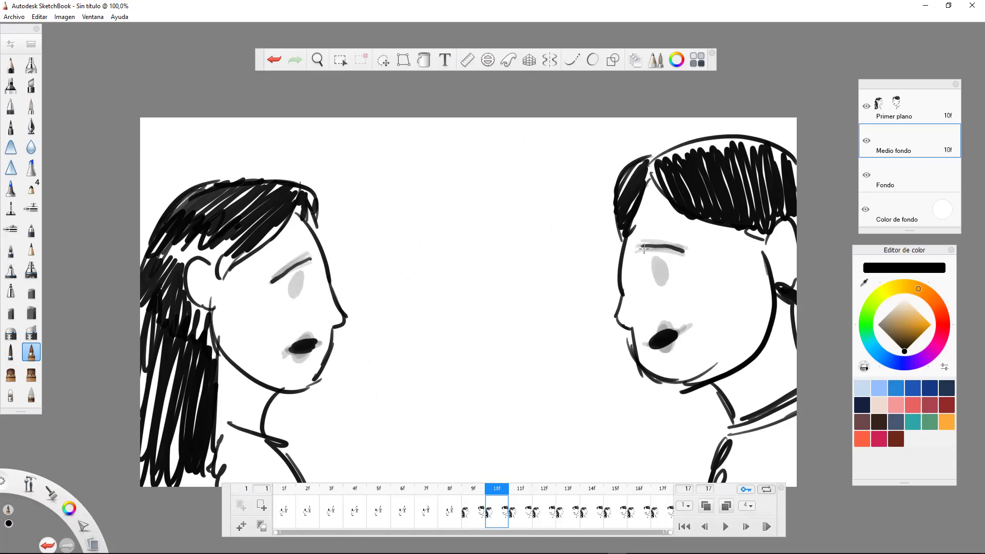
{"action": "mouse_move", "coordinate": [296, 288]}
{"action": "left_mouse_down"}
{"action": "mouse_move", "coordinate": [300, 277]}
{"action": "mouse_move", "coordinate": [300, 286]}
{"action": "left_mouse_up"}
{"action": "left_click_drag", "start_coordinate": [655, 270], "coordinate": [665, 277]}
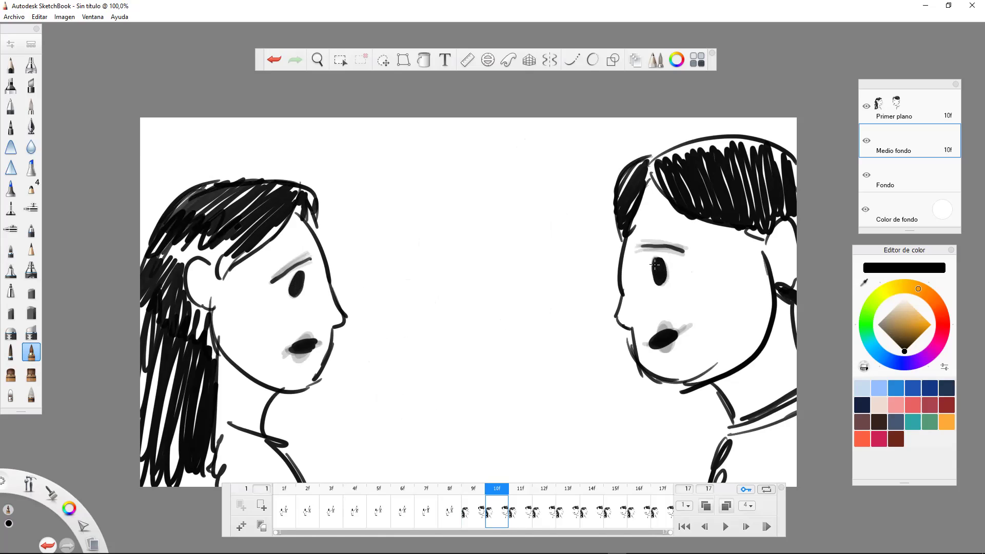
{"action": "left_click", "coordinate": [523, 516]}
{"action": "mouse_move", "coordinate": [296, 279]}
{"action": "left_mouse_down"}
{"action": "mouse_move", "coordinate": [297, 290]}
{"action": "mouse_move", "coordinate": [300, 276]}
{"action": "left_mouse_up"}
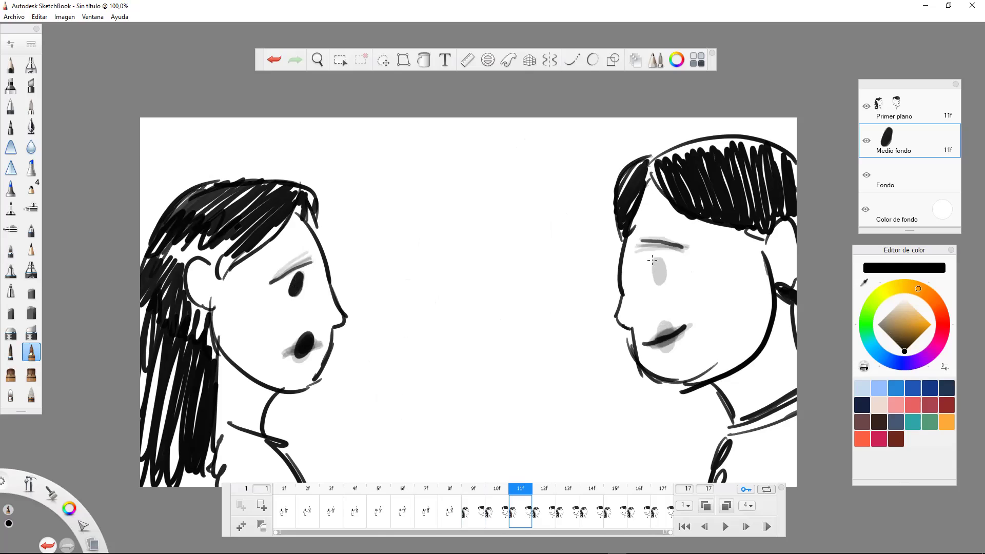
{"action": "left_click_drag", "start_coordinate": [656, 277], "coordinate": [656, 261]}
- On frame 12, draw the girl's eye closed as a short slanted line and the boy's eye as a filled open oval
{"action": "key", "text": "period"}
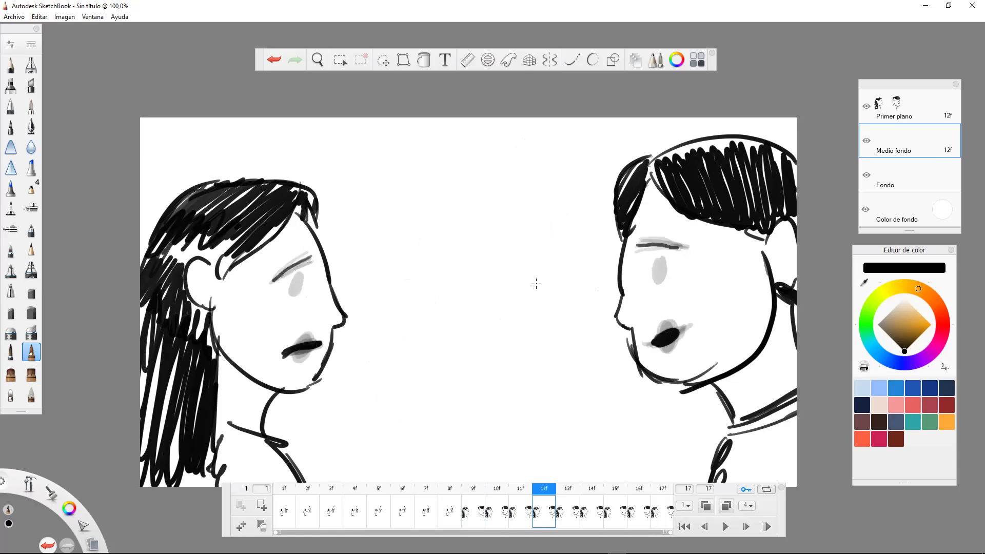
{"action": "left_click_drag", "start_coordinate": [297, 285], "coordinate": [295, 288]}
{"action": "mouse_move", "coordinate": [283, 288]}
{"action": "left_mouse_down"}
{"action": "mouse_move", "coordinate": [309, 281]}
{"action": "mouse_move", "coordinate": [284, 289]}
{"action": "left_mouse_up"}
{"action": "left_click", "coordinate": [521, 518]}
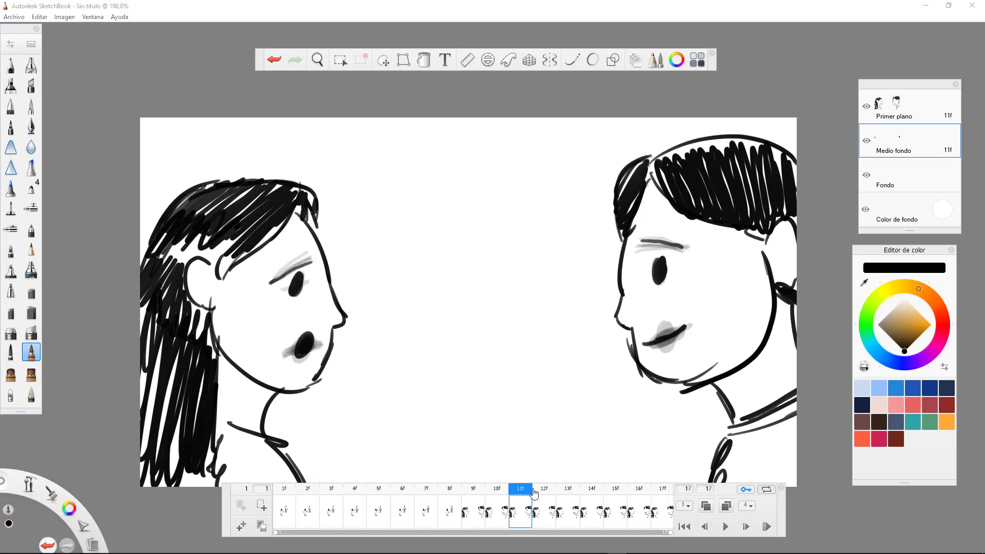
{"action": "key", "text": "period"}
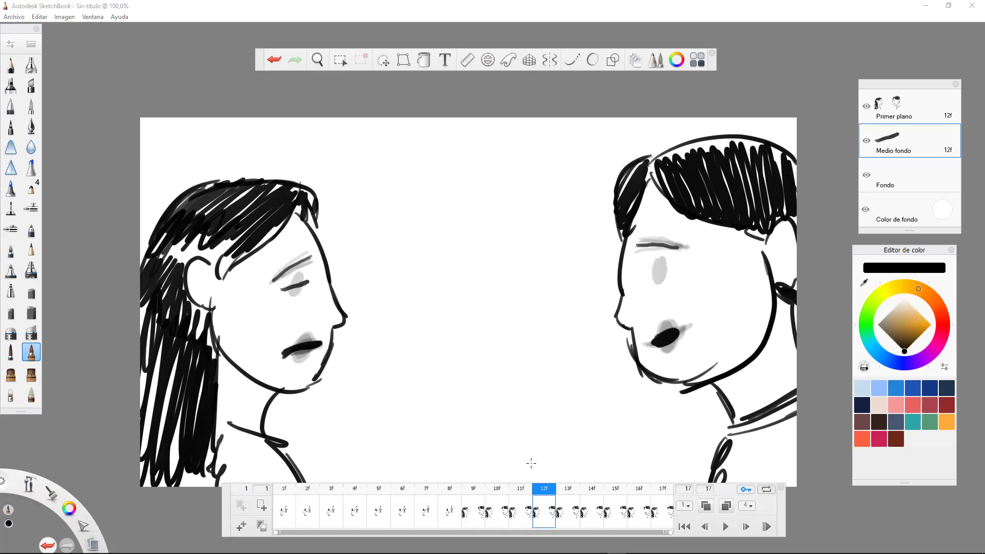
{"action": "mouse_move", "coordinate": [655, 259]}
{"action": "left_mouse_down"}
{"action": "mouse_move", "coordinate": [654, 278]}
{"action": "mouse_move", "coordinate": [662, 272]}
{"action": "mouse_move", "coordinate": [655, 259]}
{"action": "left_mouse_up"}
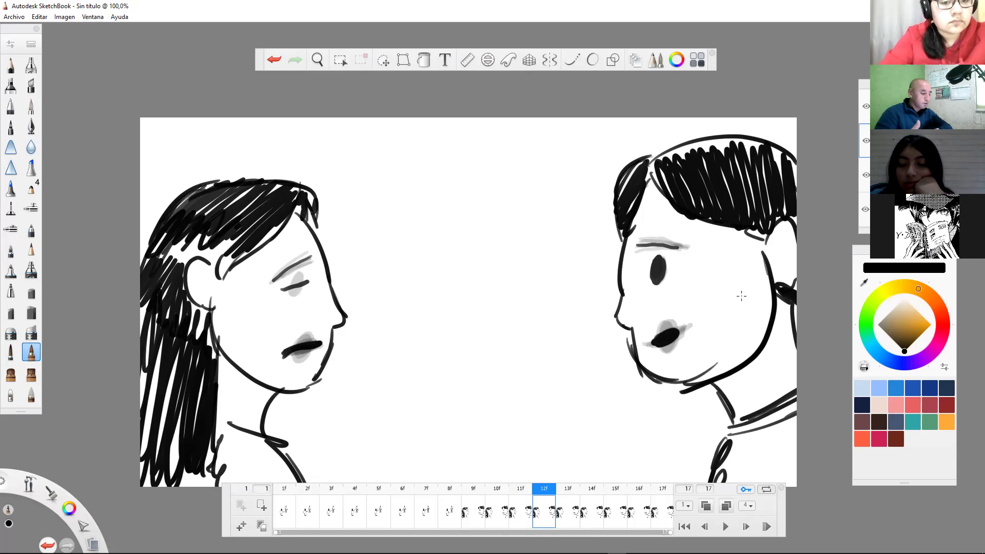
- Compare frames 11 and 12, and on frame 13 draw the girl's closed eye line and the boy's slightly smaller open oval eye
{"action": "left_click", "coordinate": [525, 516]}
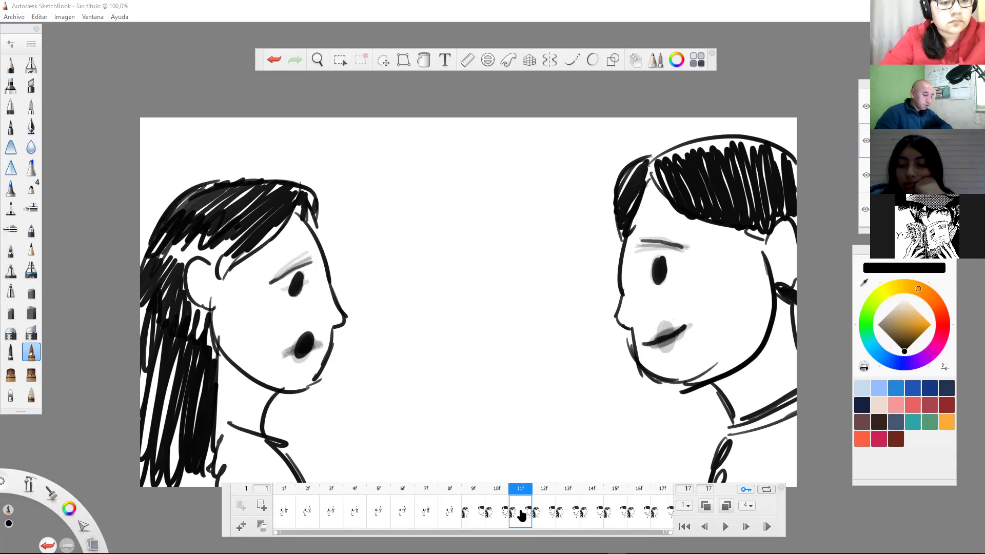
{"action": "left_click", "coordinate": [546, 512]}
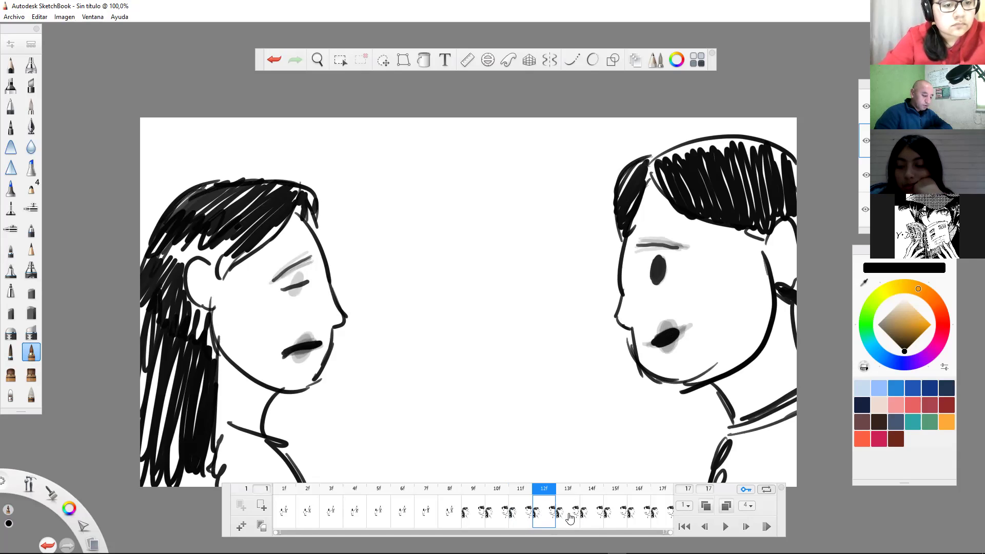
{"action": "left_click", "coordinate": [569, 519]}
{"action": "left_click_drag", "start_coordinate": [280, 288], "coordinate": [311, 281]}
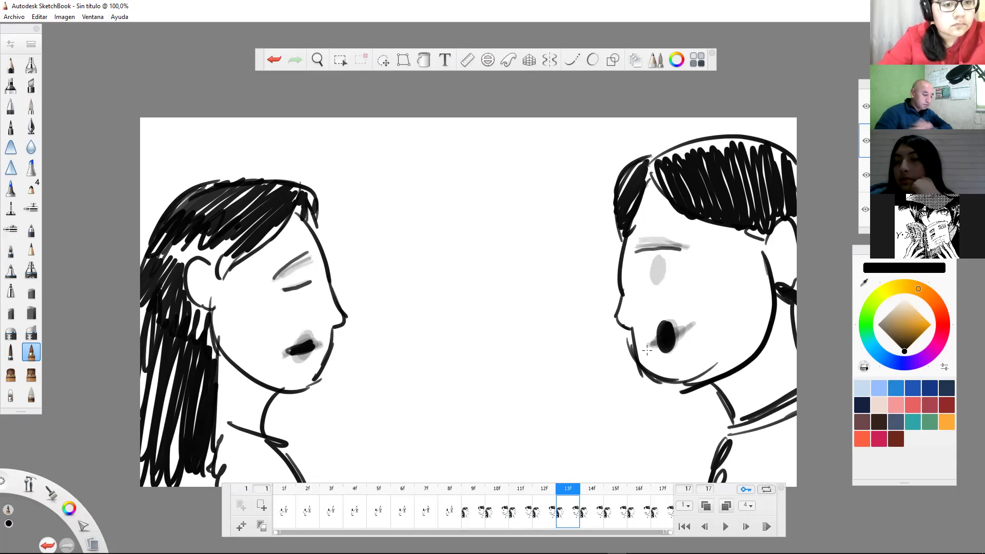
{"action": "left_click_drag", "start_coordinate": [653, 278], "coordinate": [655, 262]}
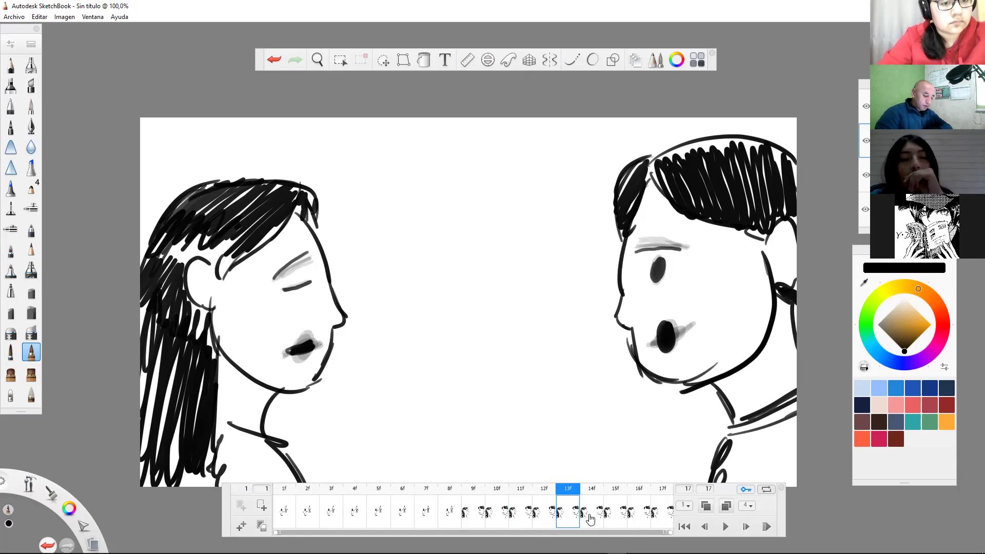
- On frame 14, draw a small half-open oval eye for the girl and a slightly tilted open oval eye for the boy
{"action": "key", "text": "period"}
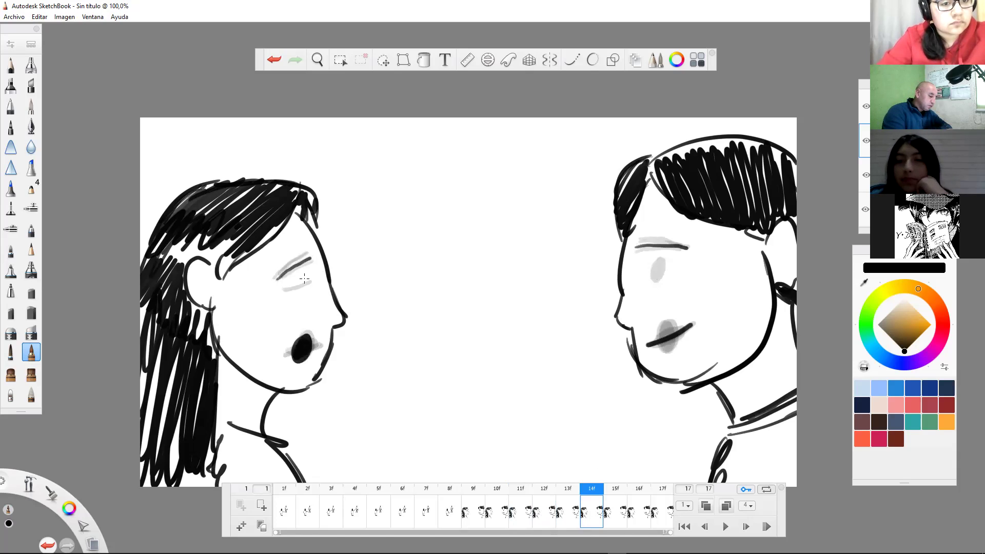
{"action": "left_click_drag", "start_coordinate": [296, 283], "coordinate": [297, 288]}
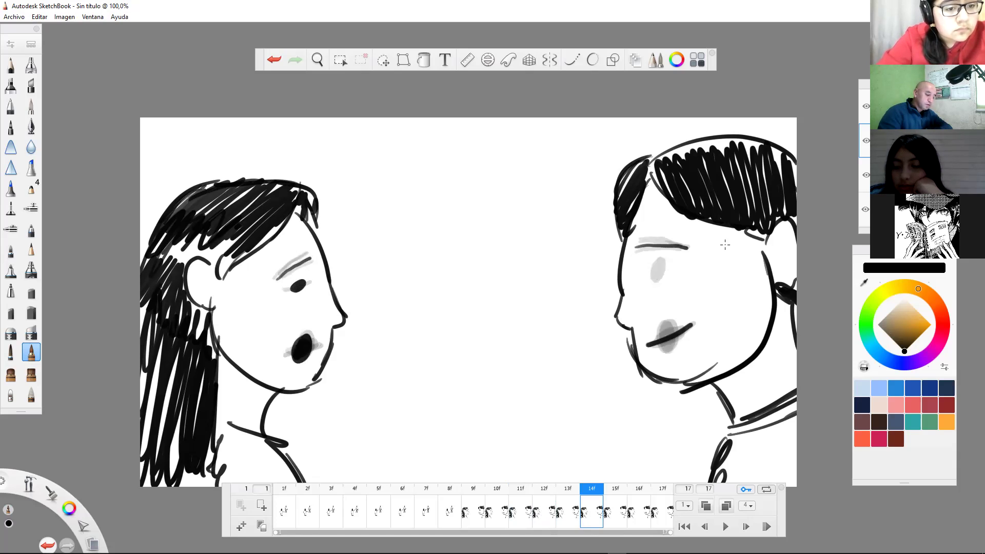
{"action": "mouse_move", "coordinate": [653, 263]}
{"action": "left_mouse_down"}
{"action": "mouse_move", "coordinate": [656, 277]}
{"action": "mouse_move", "coordinate": [659, 261]}
{"action": "left_mouse_up"}
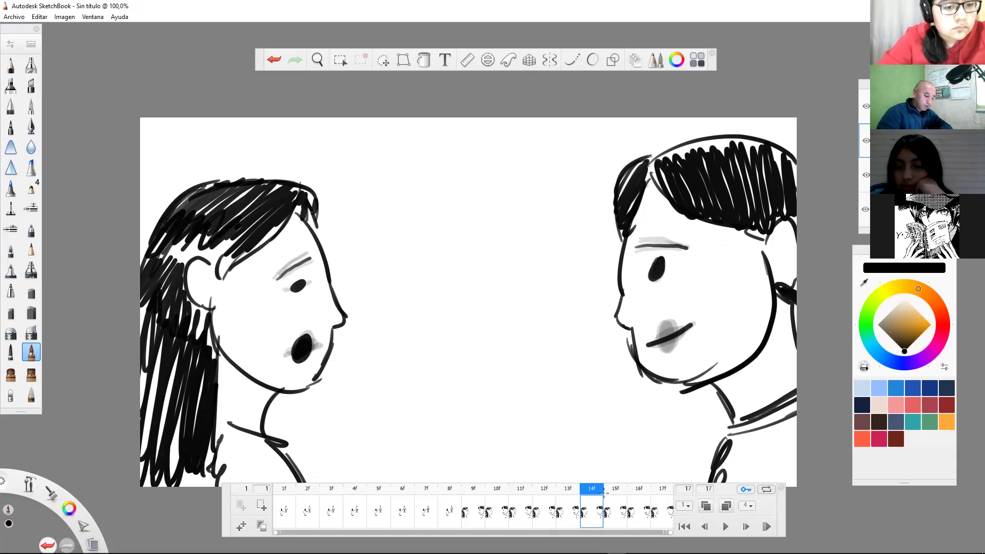
- On frame 15, draw a larger round open eye for the girl and a short level closed-eye line for the boy
{"action": "key", "text": "period"}
{"action": "mouse_move", "coordinate": [297, 277]}
{"action": "left_mouse_down"}
{"action": "mouse_move", "coordinate": [304, 289]}
{"action": "mouse_move", "coordinate": [298, 277]}
{"action": "left_mouse_up"}
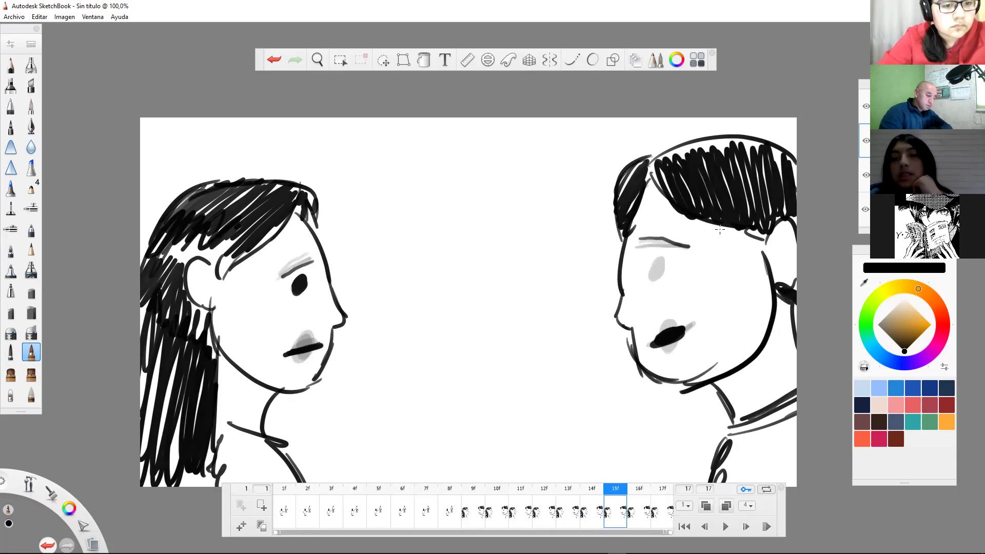
{"action": "left_click_drag", "start_coordinate": [643, 269], "coordinate": [671, 271]}
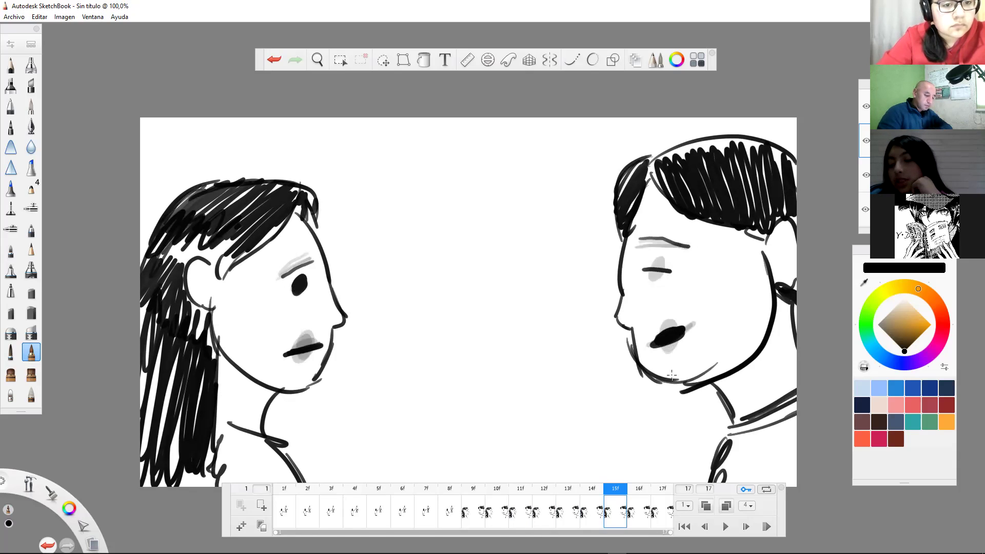
- On frame 16, draw a tall open oval eye for the girl and a closed-eye line for the boy, and advance to frame 17
{"action": "left_click", "coordinate": [643, 514]}
{"action": "mouse_move", "coordinate": [298, 273]}
{"action": "left_mouse_down"}
{"action": "mouse_move", "coordinate": [305, 291]}
{"action": "mouse_move", "coordinate": [298, 271]}
{"action": "left_mouse_up"}
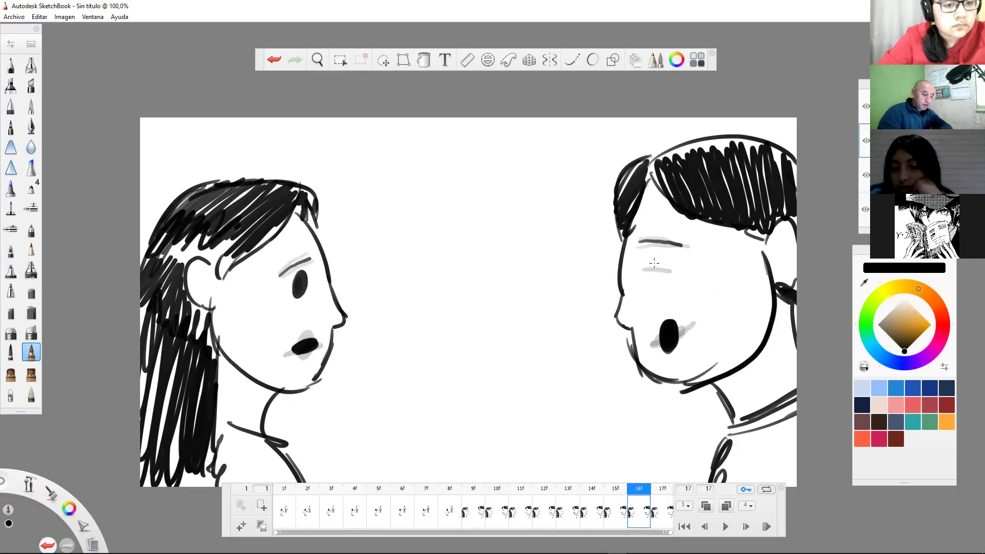
{"action": "left_click_drag", "start_coordinate": [647, 269], "coordinate": [674, 271]}
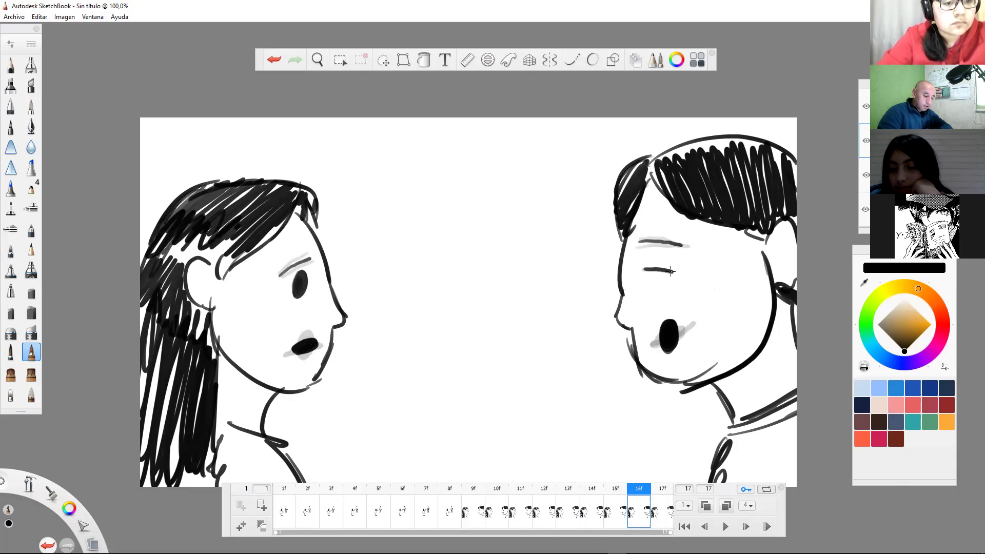
{"action": "key", "text": "period"}
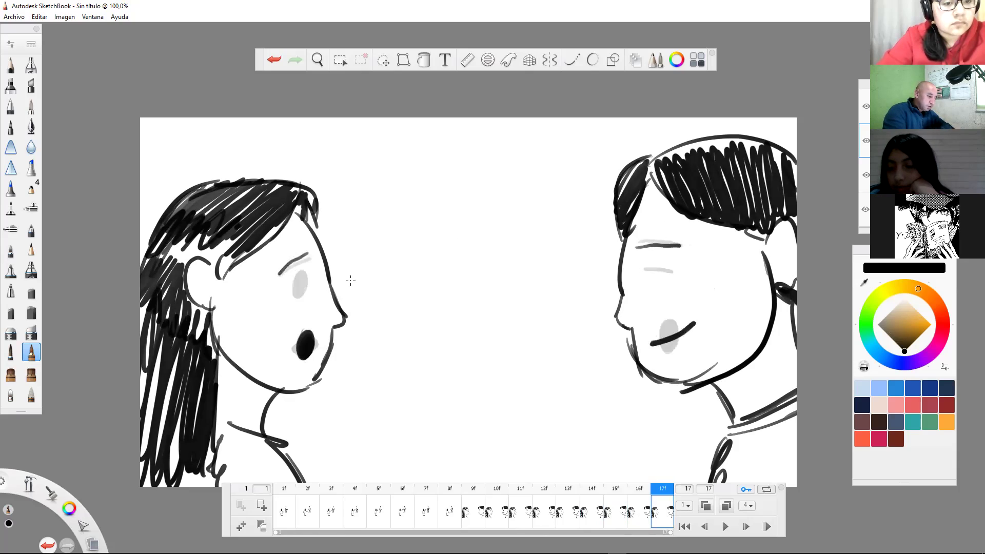
- On frame 17, draw the girl's tall open oval eye and the boy's small round eye, and play back the animation
{"action": "mouse_move", "coordinate": [301, 273]}
{"action": "left_mouse_down"}
{"action": "mouse_move", "coordinate": [298, 295]}
{"action": "mouse_move", "coordinate": [298, 273]}
{"action": "left_mouse_up"}
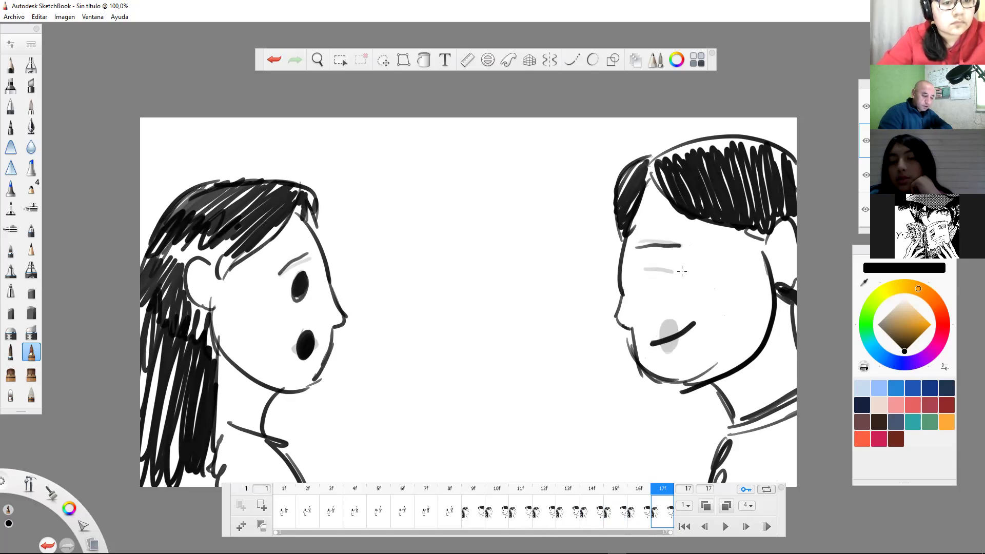
{"action": "left_click_drag", "start_coordinate": [655, 264], "coordinate": [658, 270]}
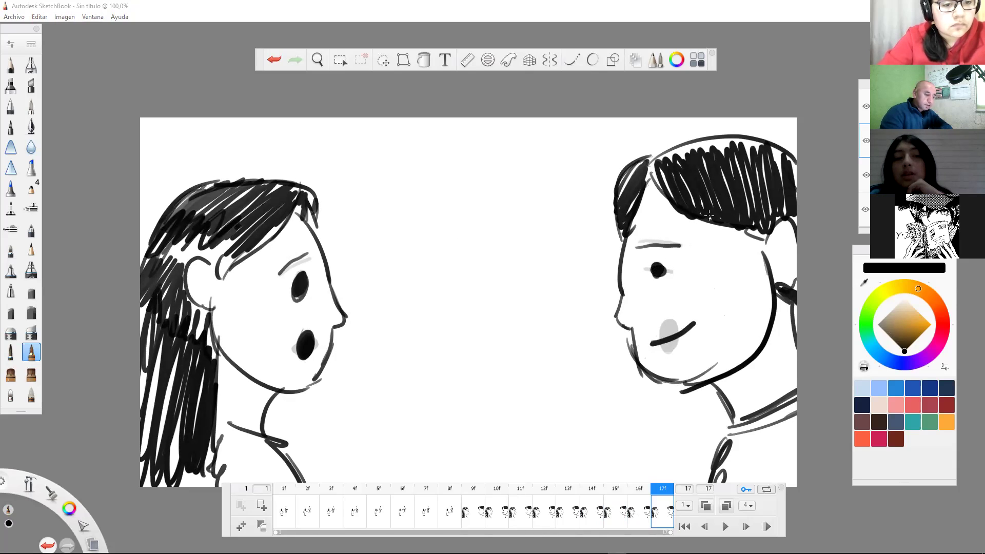
{"action": "left_click", "coordinate": [658, 268]}
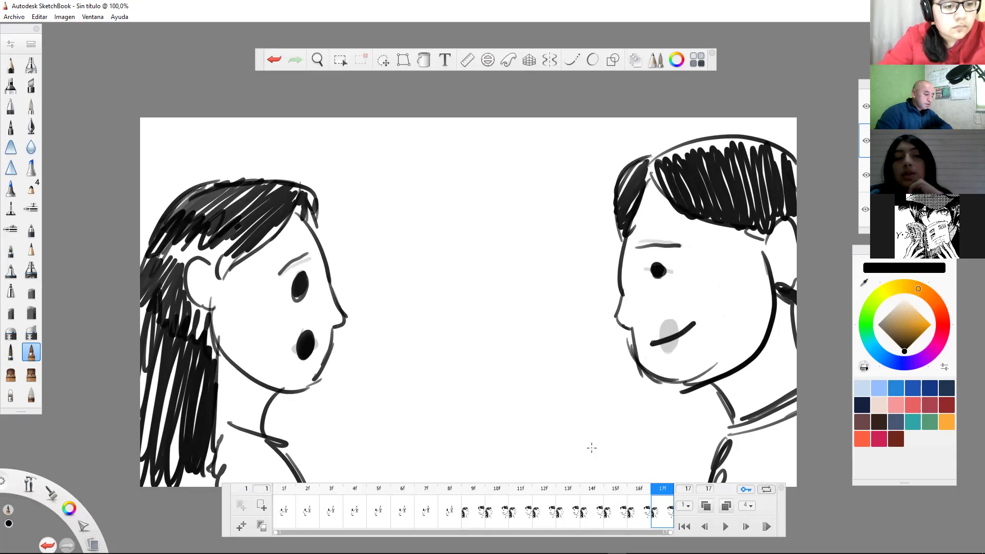
{"action": "left_click", "coordinate": [725, 527]}
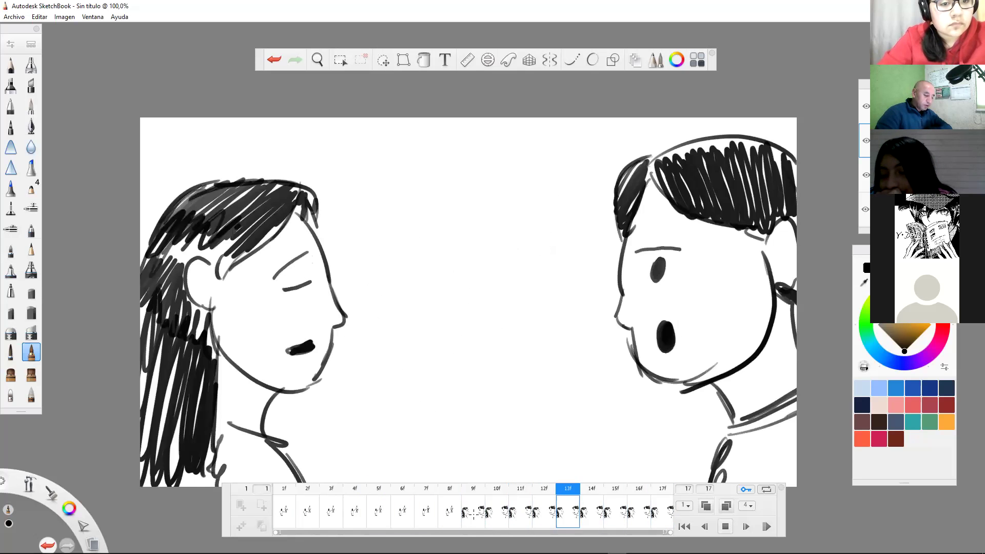
{"action": "key", "text": "space"}
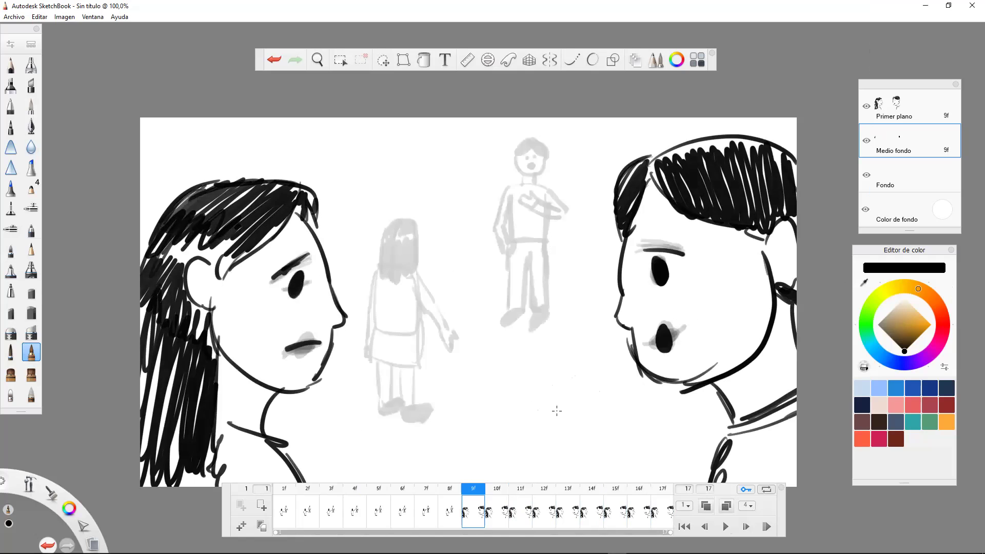
- On frame 9, draw the girl's hand with a finger pointing at the boy and her forearm running off the lower canvas edge
{"action": "left_click_drag", "start_coordinate": [572, 412], "coordinate": [589, 341]}
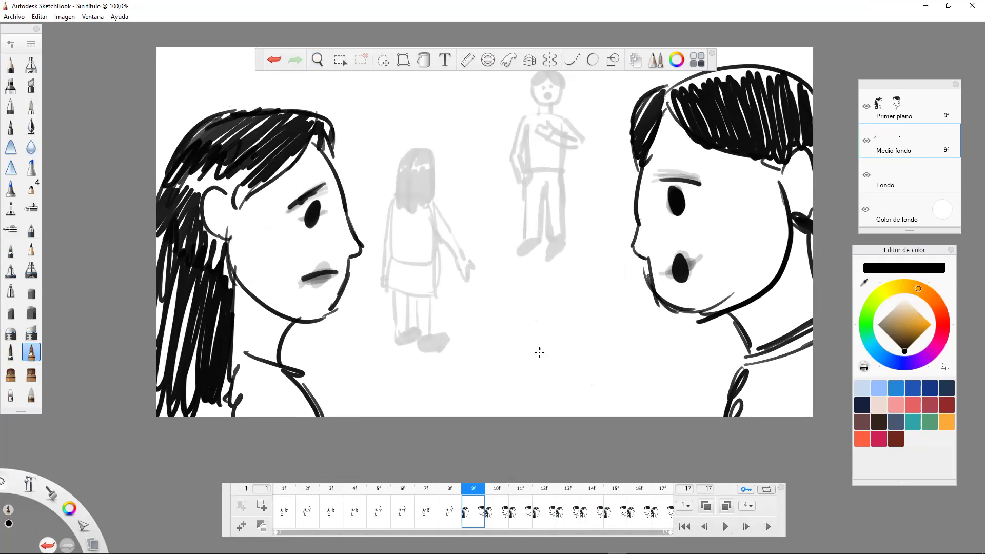
{"action": "mouse_move", "coordinate": [523, 359]}
{"action": "left_mouse_down"}
{"action": "mouse_move", "coordinate": [588, 331]}
{"action": "mouse_move", "coordinate": [573, 393]}
{"action": "left_mouse_up"}
{"action": "mouse_move", "coordinate": [547, 346]}
{"action": "left_mouse_down"}
{"action": "mouse_move", "coordinate": [513, 401]}
{"action": "mouse_move", "coordinate": [519, 409]}
{"action": "mouse_move", "coordinate": [554, 383]}
{"action": "mouse_move", "coordinate": [545, 405]}
{"action": "mouse_move", "coordinate": [574, 383]}
{"action": "mouse_move", "coordinate": [520, 410]}
{"action": "left_mouse_up"}
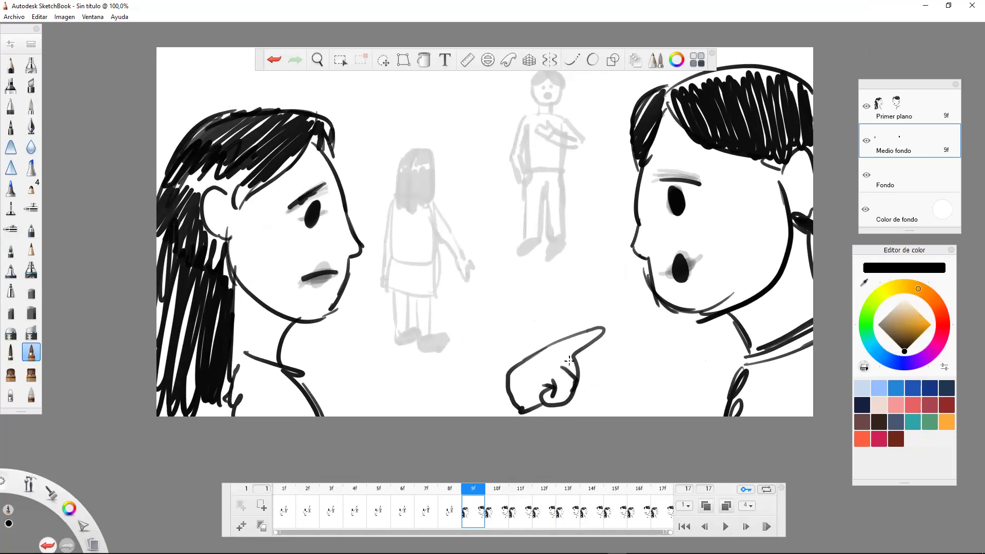
{"action": "left_click_drag", "start_coordinate": [515, 365], "coordinate": [416, 421]}
{"action": "left_click_drag", "start_coordinate": [525, 404], "coordinate": [494, 433]}
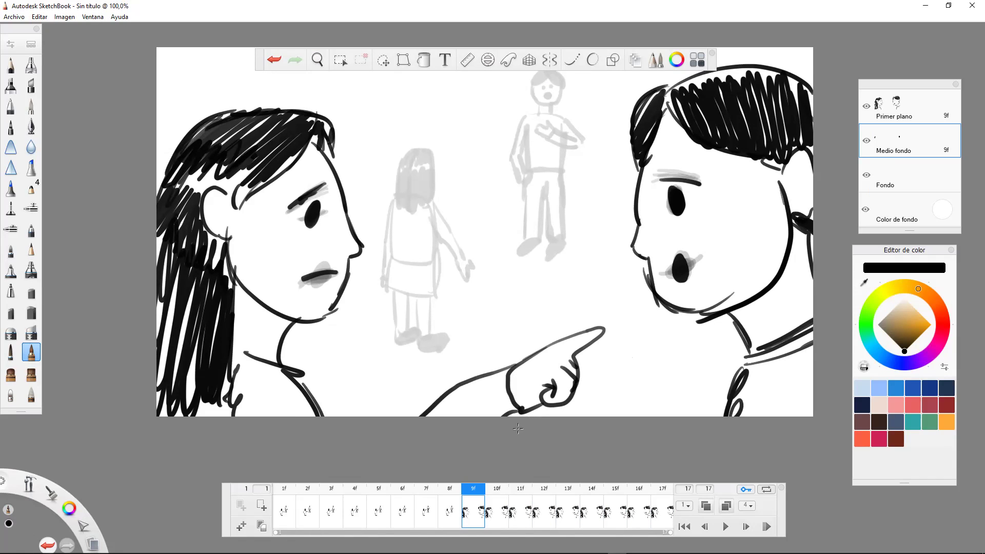
- On frame 10, redraw the pointing hand and forearm, shifted slightly back toward the girl from the frame 9 position
{"action": "left_click", "coordinate": [497, 513]}
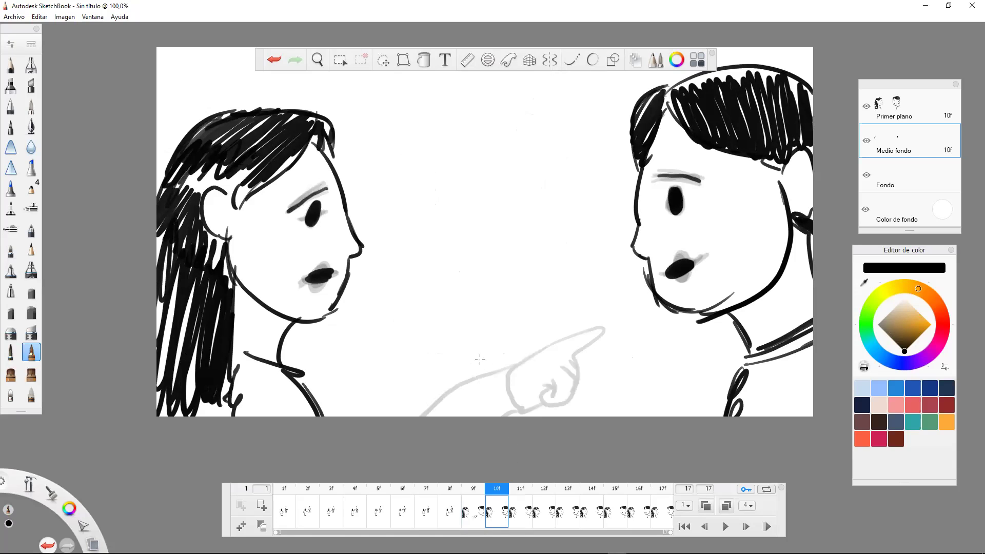
{"action": "mouse_move", "coordinate": [498, 352]}
{"action": "left_mouse_down"}
{"action": "mouse_move", "coordinate": [494, 388]}
{"action": "mouse_move", "coordinate": [515, 399]}
{"action": "left_mouse_up"}
{"action": "key", "text": "ctrl+z"}
{"action": "mouse_move", "coordinate": [494, 363]}
{"action": "left_mouse_down"}
{"action": "mouse_move", "coordinate": [508, 405]}
{"action": "mouse_move", "coordinate": [529, 359]}
{"action": "mouse_move", "coordinate": [547, 374]}
{"action": "mouse_move", "coordinate": [564, 337]}
{"action": "mouse_move", "coordinate": [521, 342]}
{"action": "mouse_move", "coordinate": [491, 368]}
{"action": "mouse_move", "coordinate": [464, 370]}
{"action": "mouse_move", "coordinate": [413, 416]}
{"action": "left_mouse_up"}
{"action": "left_click_drag", "start_coordinate": [499, 402], "coordinate": [489, 418]}
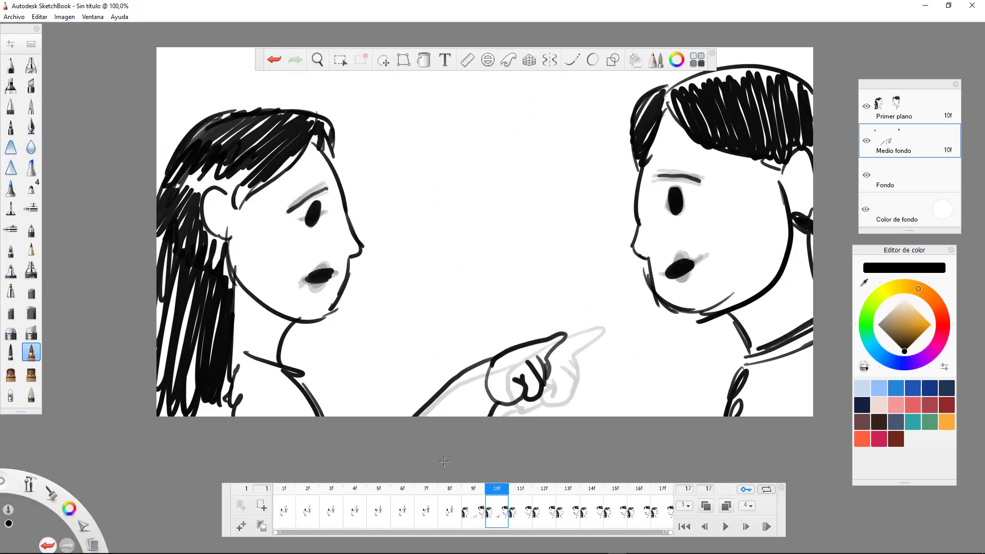
- On frame 11, redraw the pointing hand and forearm pulled farther back toward the girl, and compare it with frame 10
{"action": "key", "text": "period"}
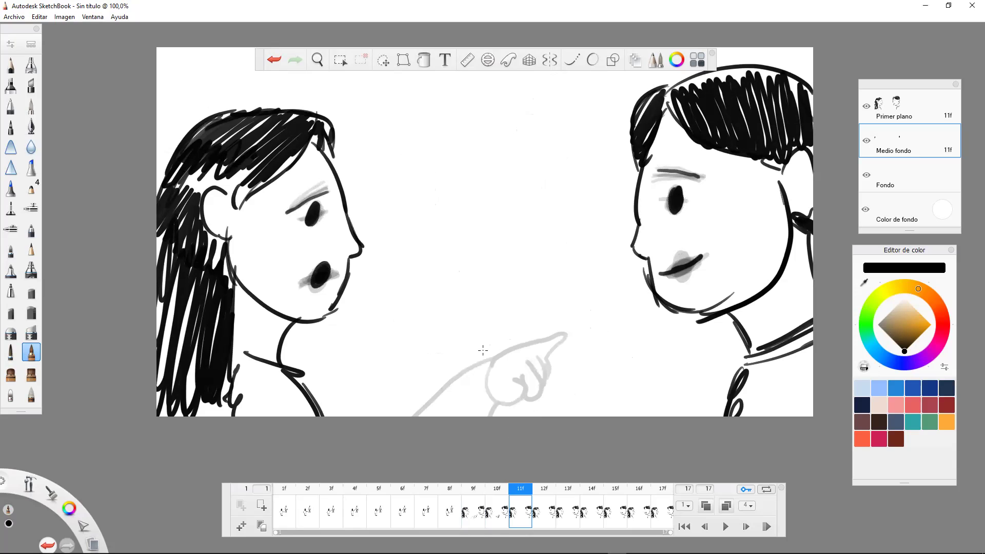
{"action": "mouse_move", "coordinate": [486, 345]}
{"action": "left_mouse_down"}
{"action": "mouse_move", "coordinate": [467, 371]}
{"action": "mouse_move", "coordinate": [480, 395]}
{"action": "left_mouse_up"}
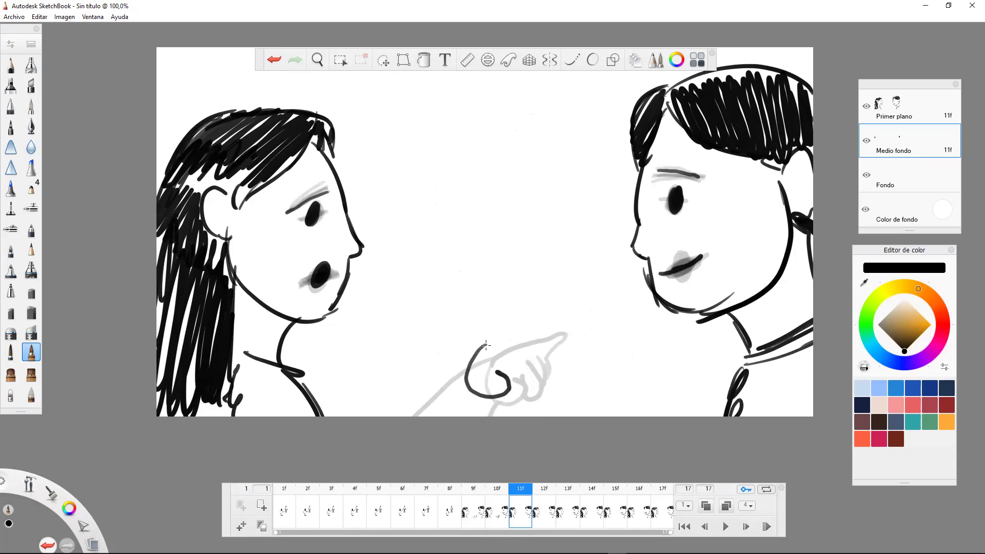
{"action": "left_click_drag", "start_coordinate": [524, 386], "coordinate": [516, 357]}
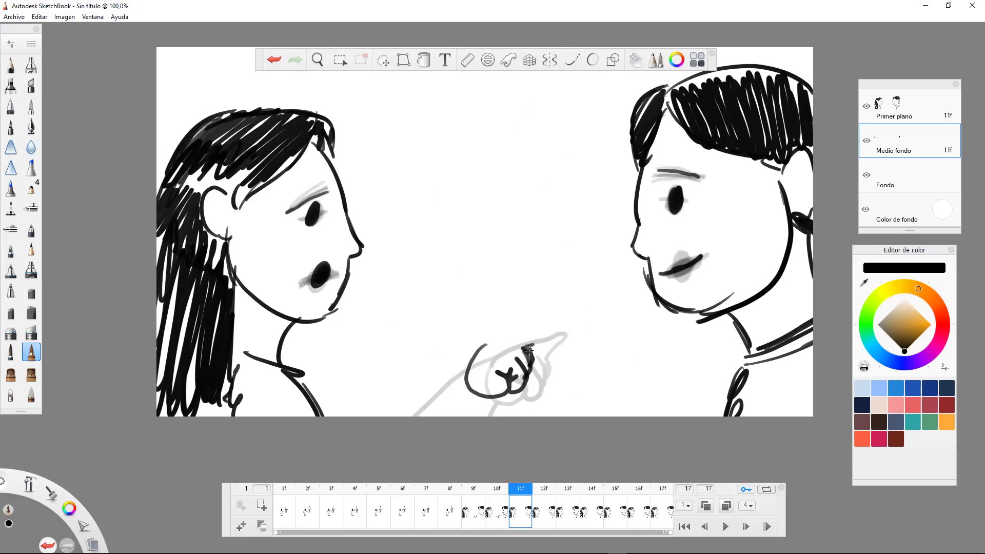
{"action": "mouse_move", "coordinate": [528, 351]}
{"action": "left_mouse_down"}
{"action": "mouse_move", "coordinate": [510, 333]}
{"action": "mouse_move", "coordinate": [403, 417]}
{"action": "left_mouse_up"}
{"action": "left_click_drag", "start_coordinate": [485, 396], "coordinate": [467, 422]}
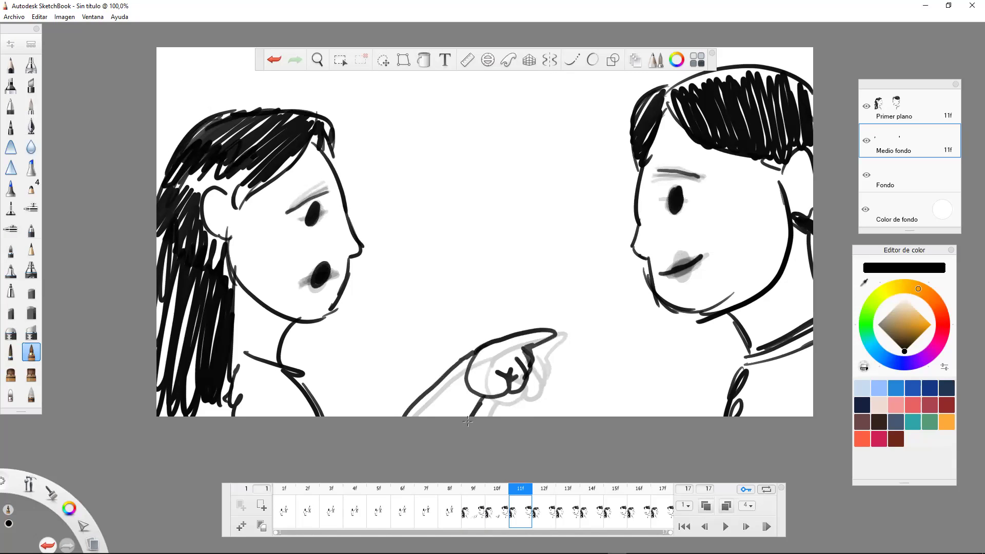
{"action": "left_click", "coordinate": [497, 516]}
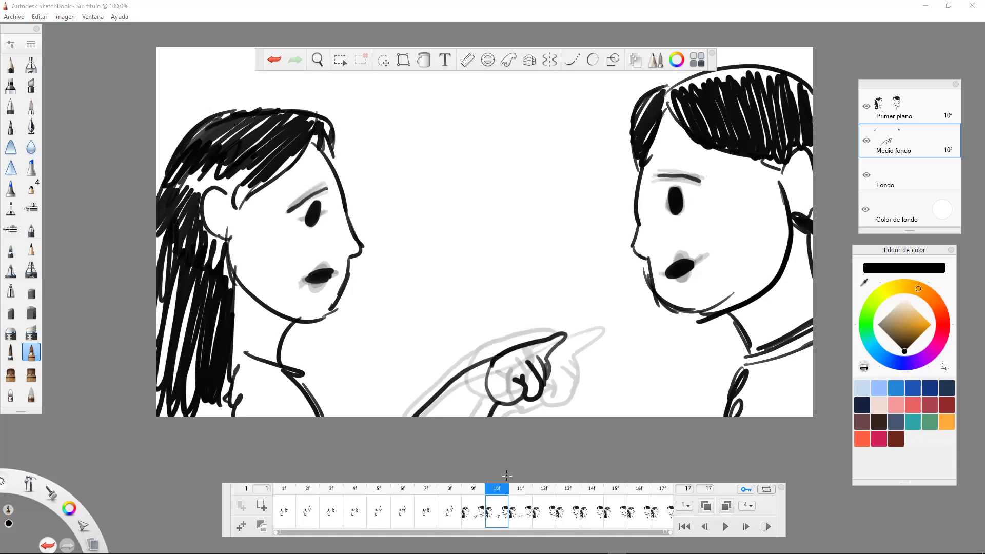
{"action": "left_click", "coordinate": [515, 522]}
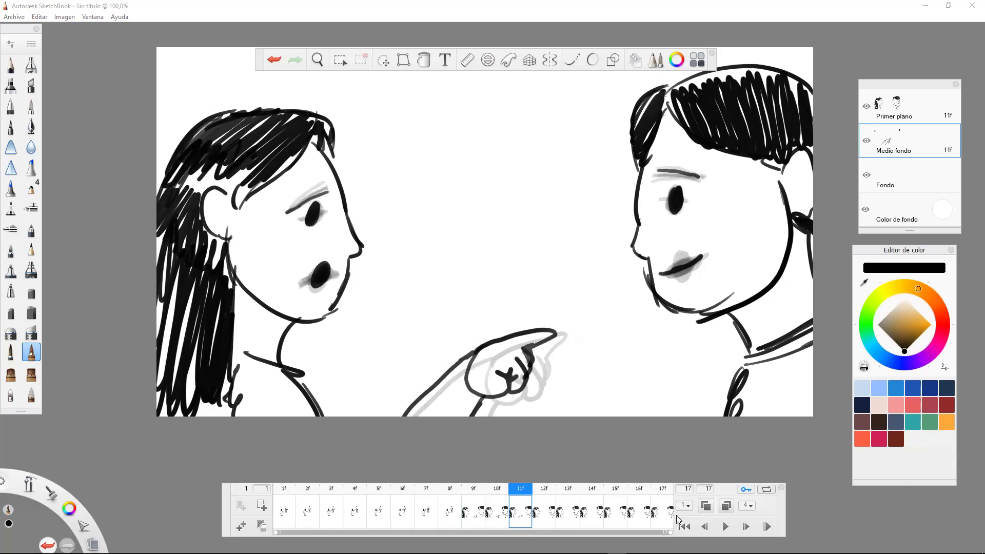
- Copy the pointing hand and forearm from frame 10 and paste them in place on frame 12
{"action": "left_click", "coordinate": [498, 513]}
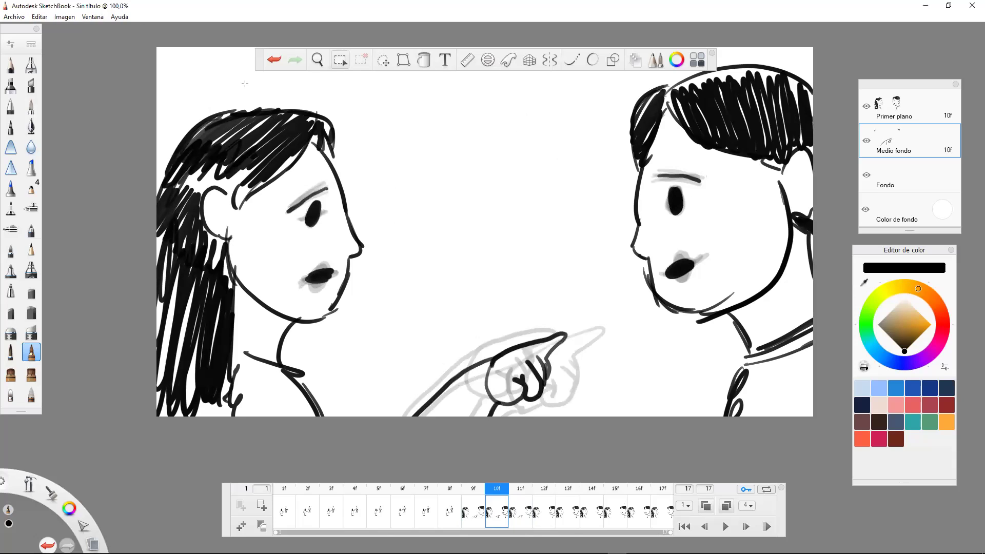
{"action": "left_click", "coordinate": [340, 59]}
{"action": "left_click_drag", "start_coordinate": [391, 283], "coordinate": [594, 421]}
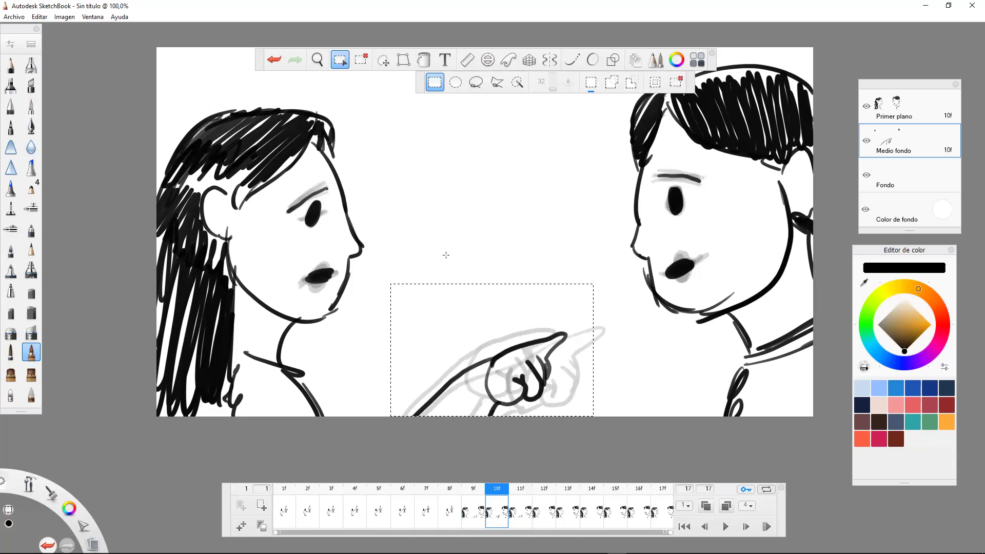
{"action": "left_click", "coordinate": [39, 17]}
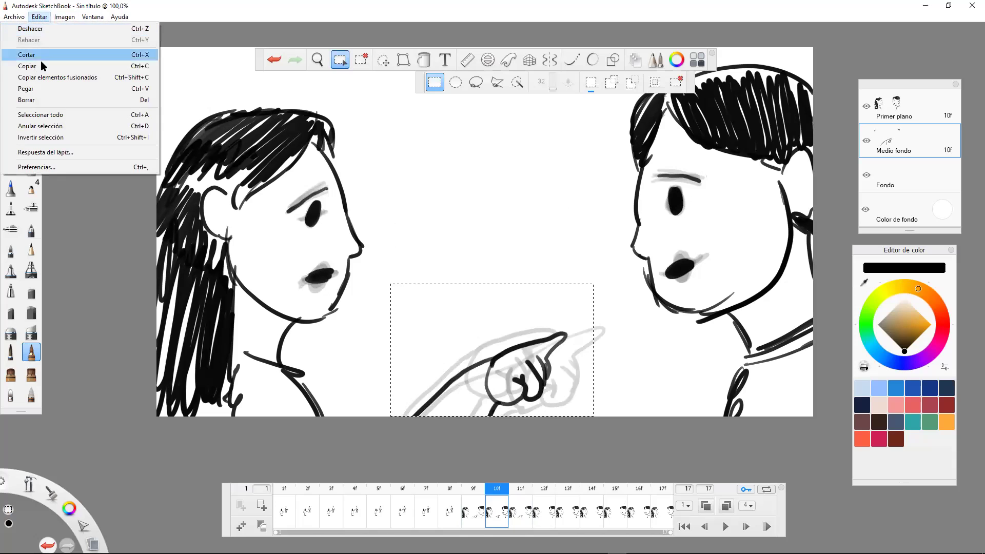
{"action": "left_click", "coordinate": [65, 78]}
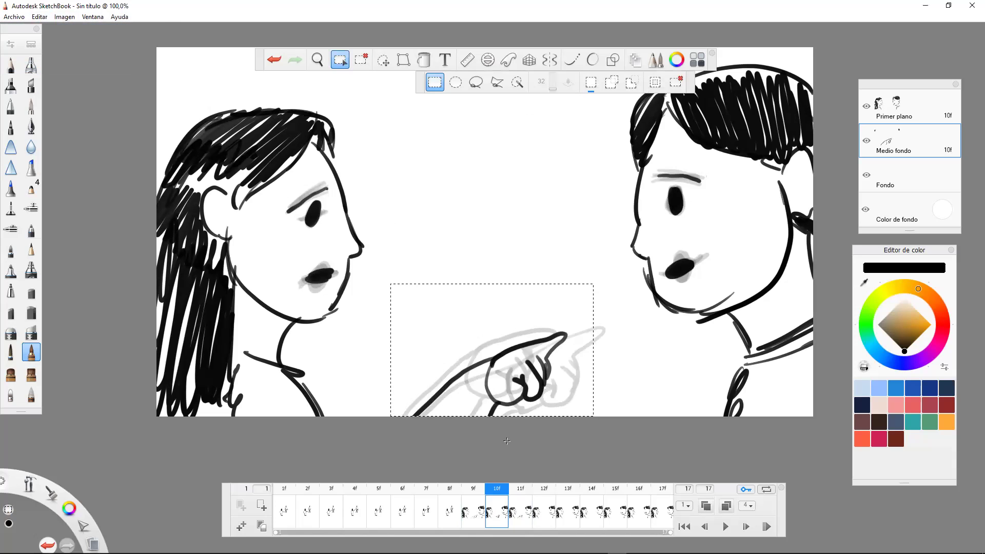
{"action": "left_click", "coordinate": [522, 514]}
{"action": "left_click", "coordinate": [544, 513]}
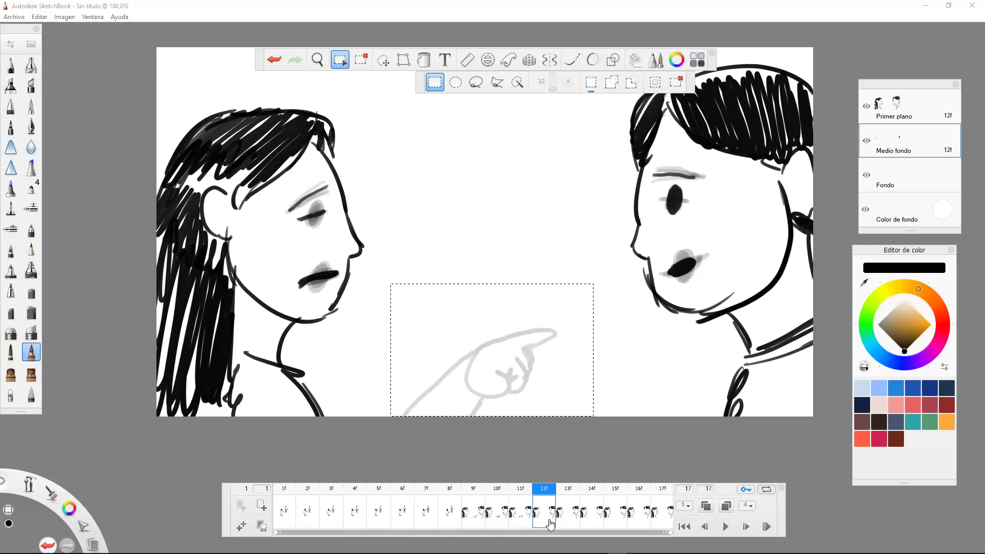
{"action": "left_click", "coordinate": [44, 17]}
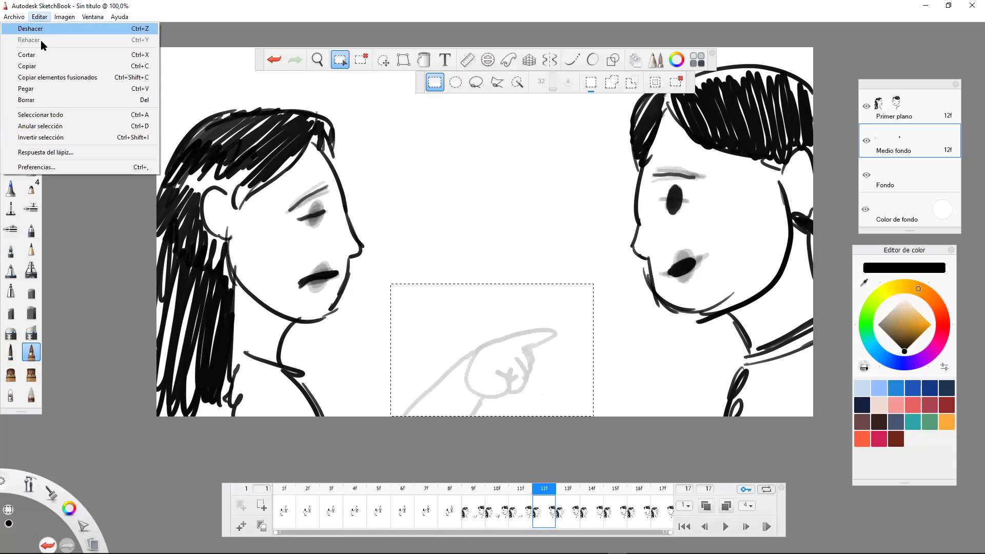
{"action": "left_click", "coordinate": [37, 90]}
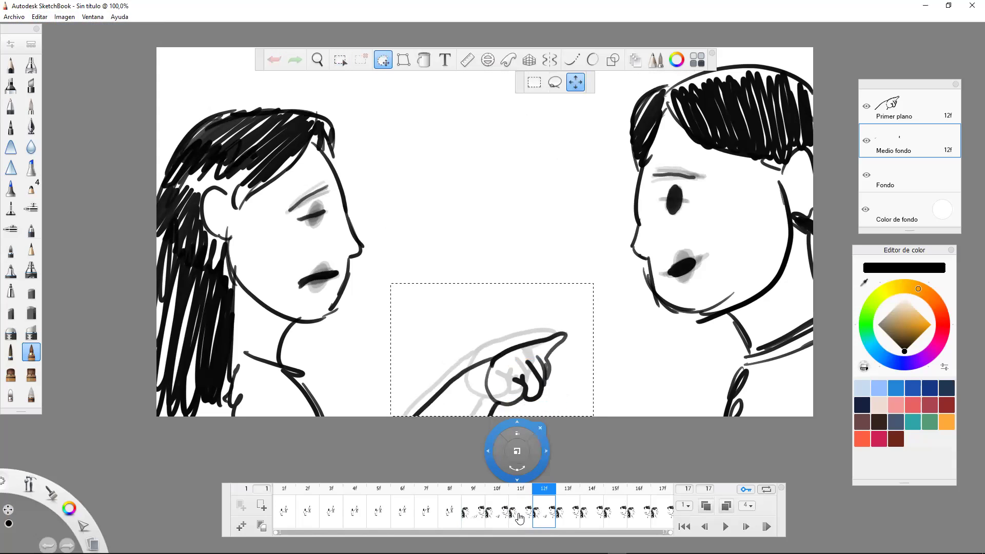
{"action": "left_click", "coordinate": [532, 470]}
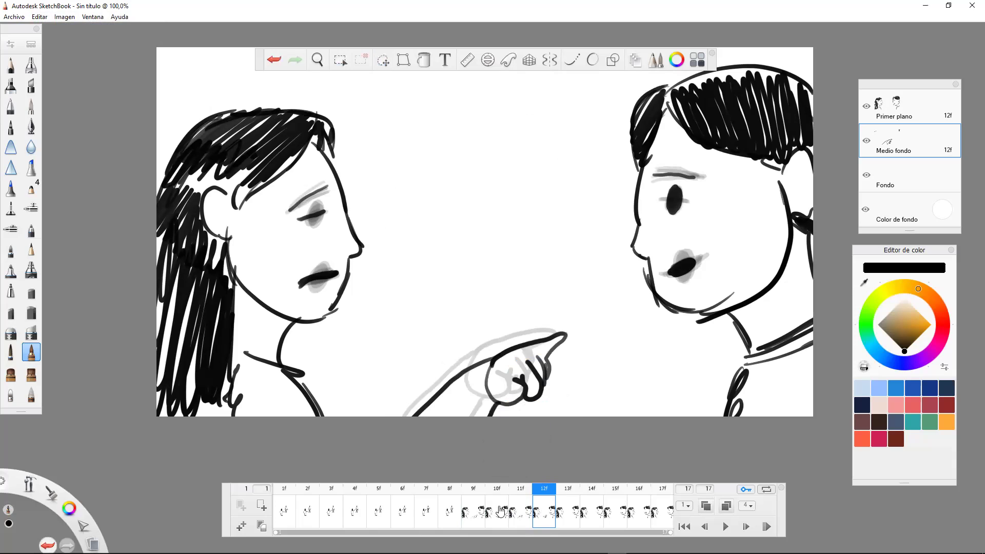
- Review the hand movement over frames 9 to 12, and copy the hand and forearm from frame 9 to frame 13
{"action": "left_click", "coordinate": [472, 516]}
{"action": "left_click", "coordinate": [495, 516]}
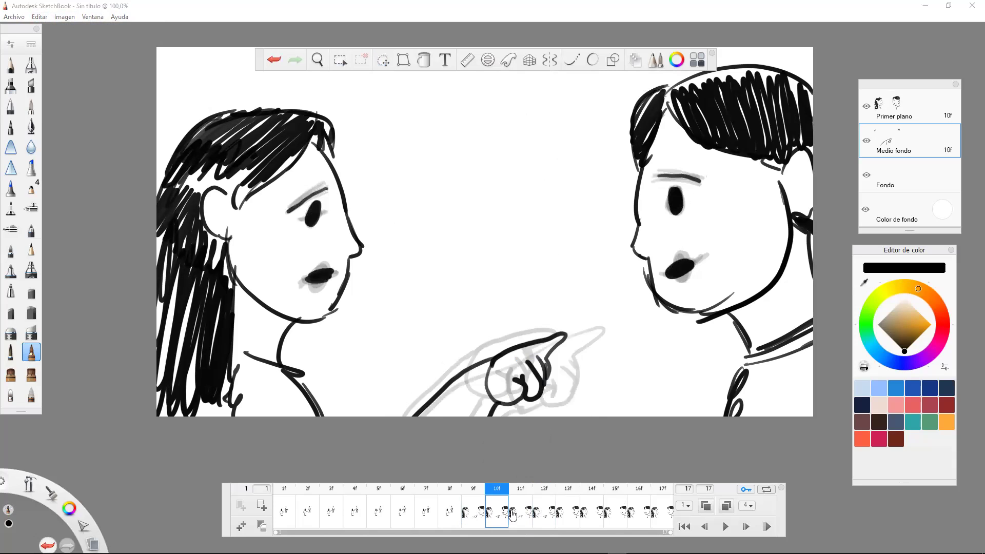
{"action": "left_click", "coordinate": [519, 515]}
{"action": "left_click", "coordinate": [545, 515]}
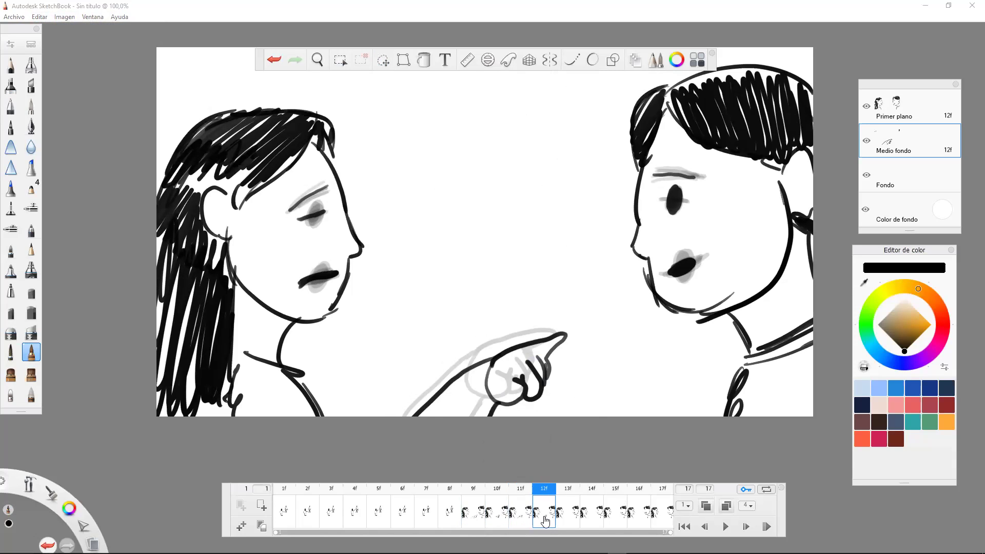
{"action": "left_click", "coordinate": [473, 516]}
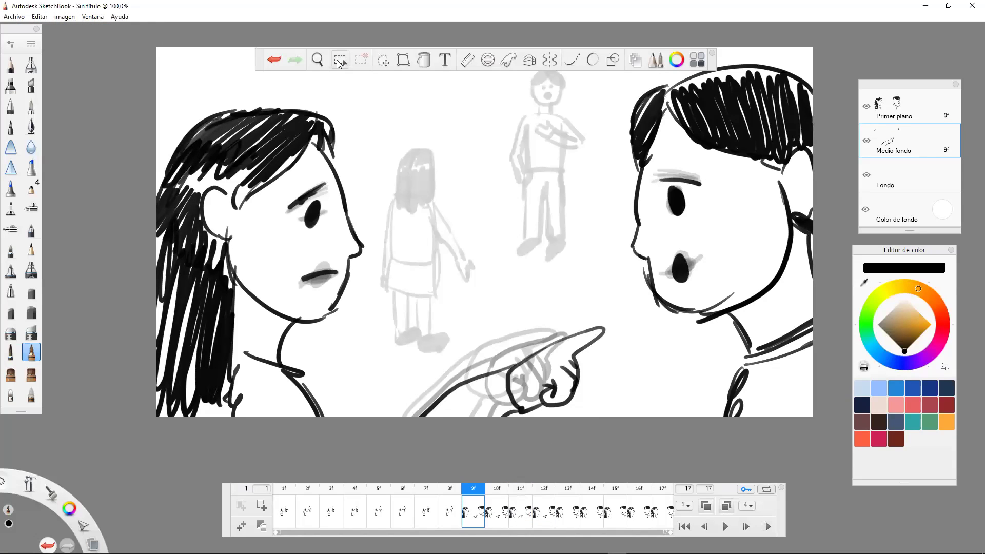
{"action": "left_click_drag", "start_coordinate": [395, 273], "coordinate": [630, 416]}
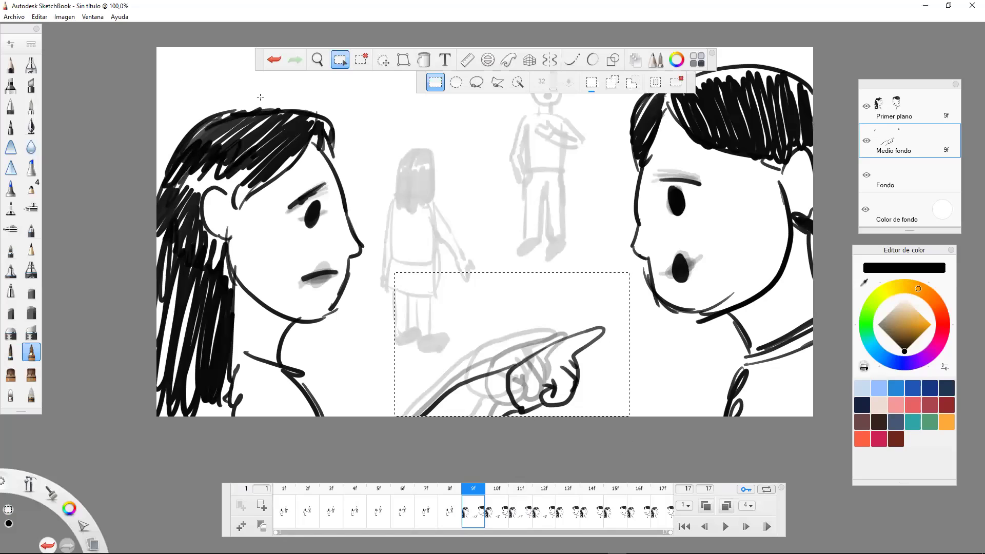
{"action": "left_click", "coordinate": [39, 16]}
{"action": "left_click", "coordinate": [40, 66]}
{"action": "left_click_drag", "start_coordinate": [548, 513], "coordinate": [566, 512]}
{"action": "left_click", "coordinate": [39, 17]}
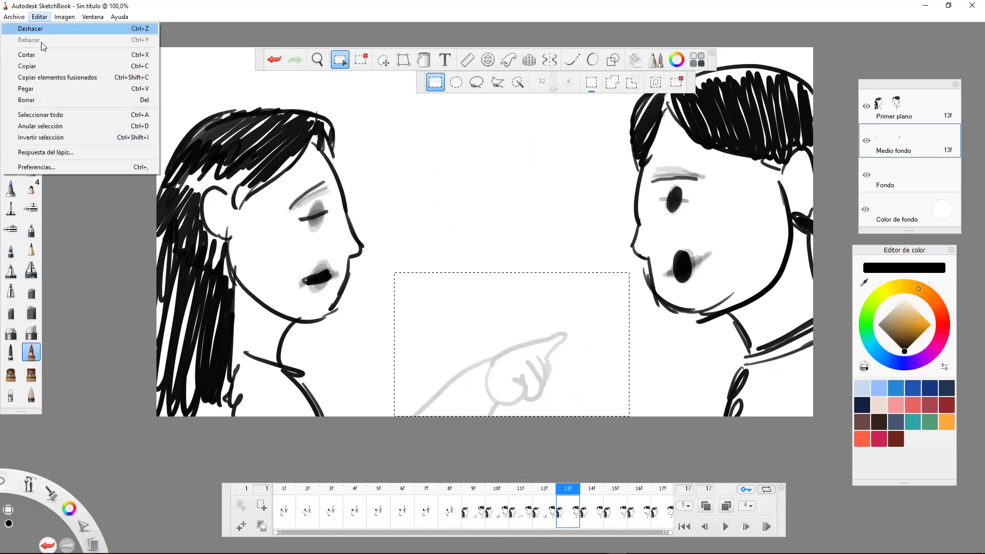
{"action": "left_click", "coordinate": [46, 89]}
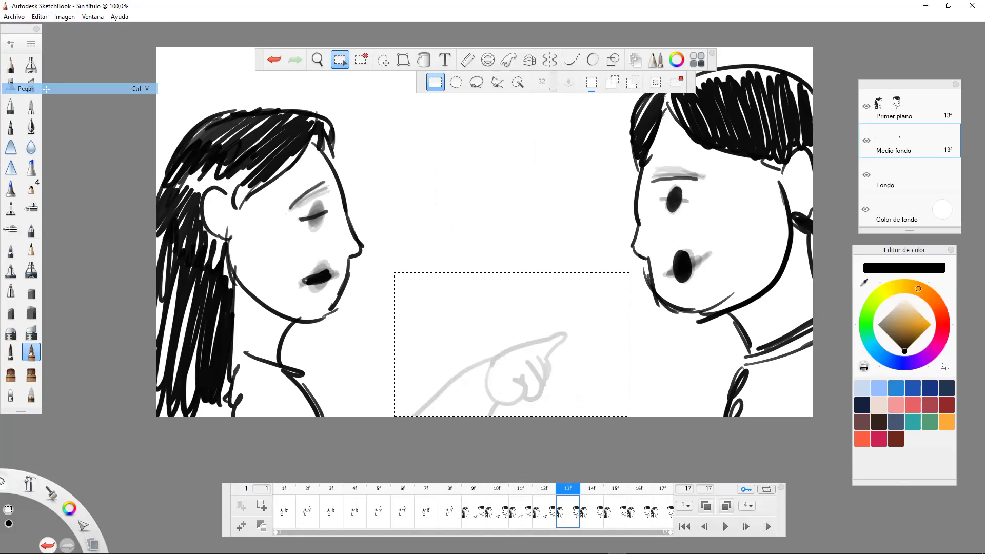
- Copy the pointing hand and forearm from frame 12 and paste them in place on frame 14
{"action": "left_click", "coordinate": [545, 514]}
{"action": "left_click", "coordinate": [545, 515]}
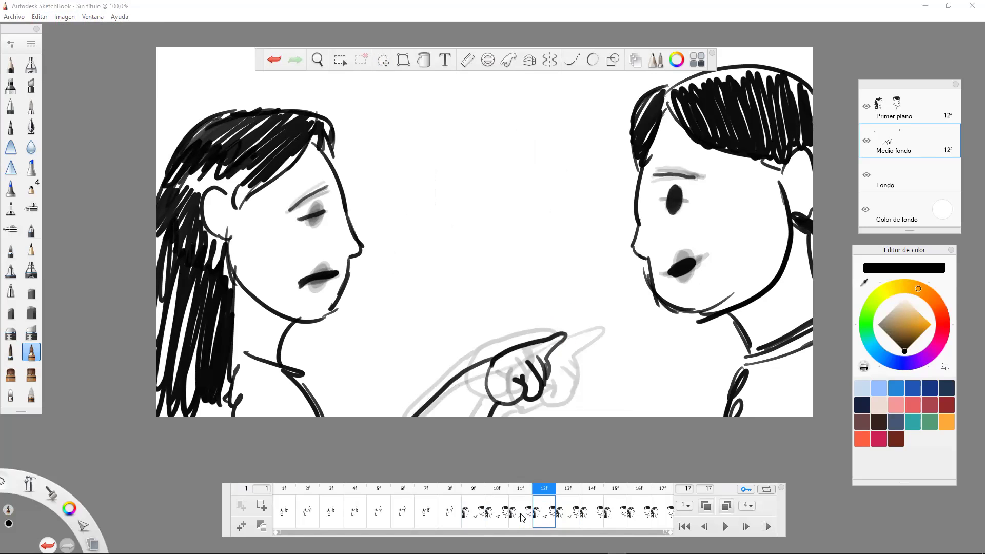
{"action": "left_click", "coordinate": [529, 519]}
{"action": "left_click", "coordinate": [548, 510]}
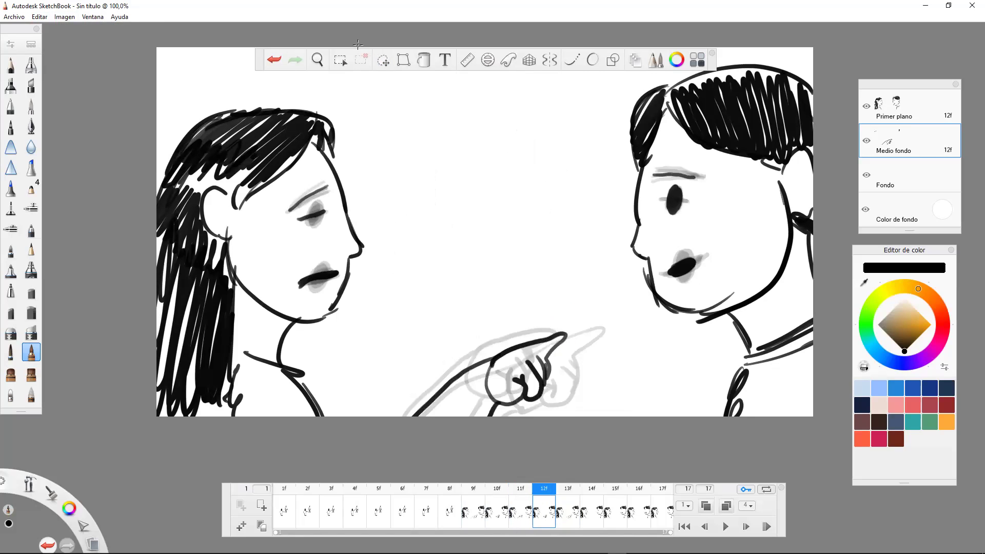
{"action": "left_click_drag", "start_coordinate": [391, 250], "coordinate": [615, 415]}
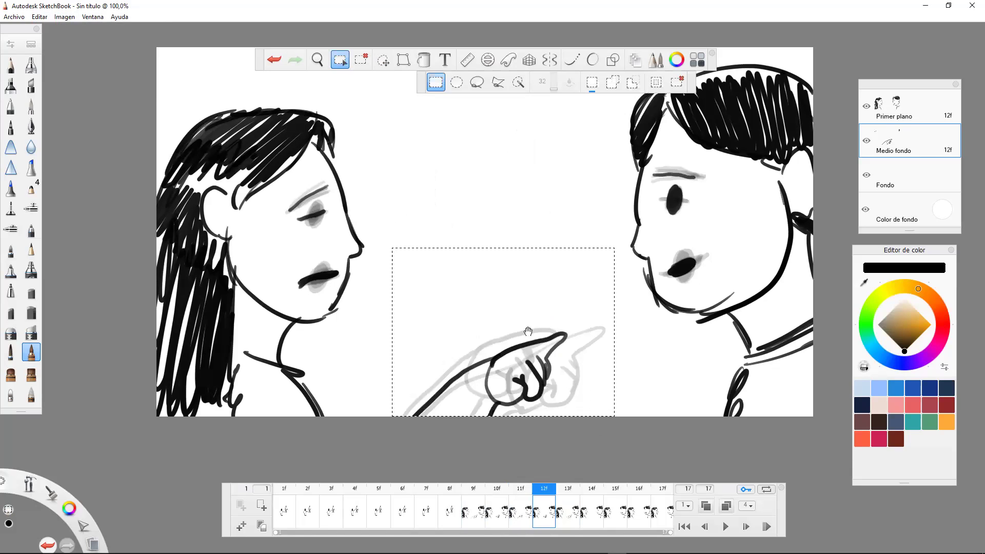
{"action": "left_click", "coordinate": [39, 17]}
{"action": "left_click", "coordinate": [38, 70]}
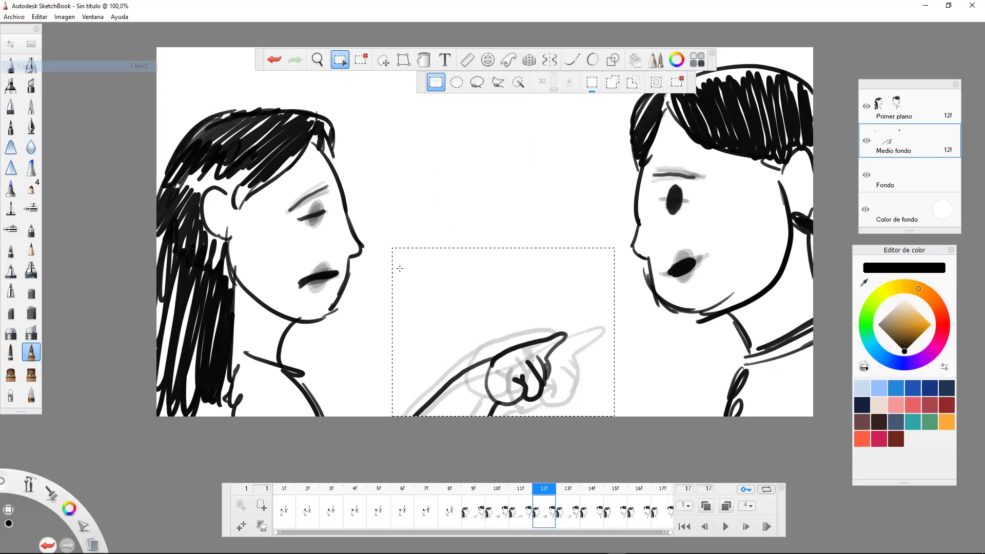
{"action": "left_click", "coordinate": [586, 511]}
{"action": "left_click", "coordinate": [590, 511]}
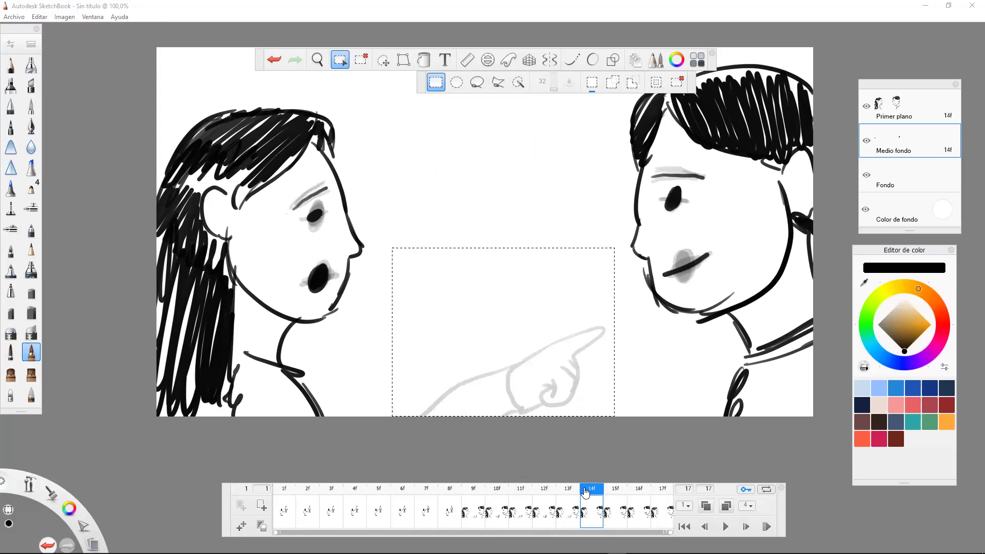
{"action": "left_click", "coordinate": [39, 17]}
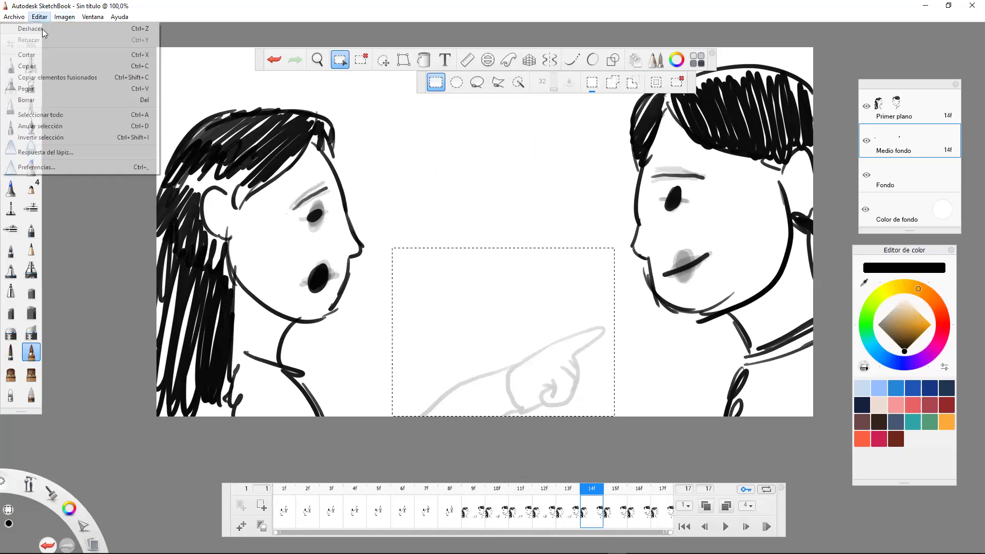
{"action": "left_click", "coordinate": [40, 89]}
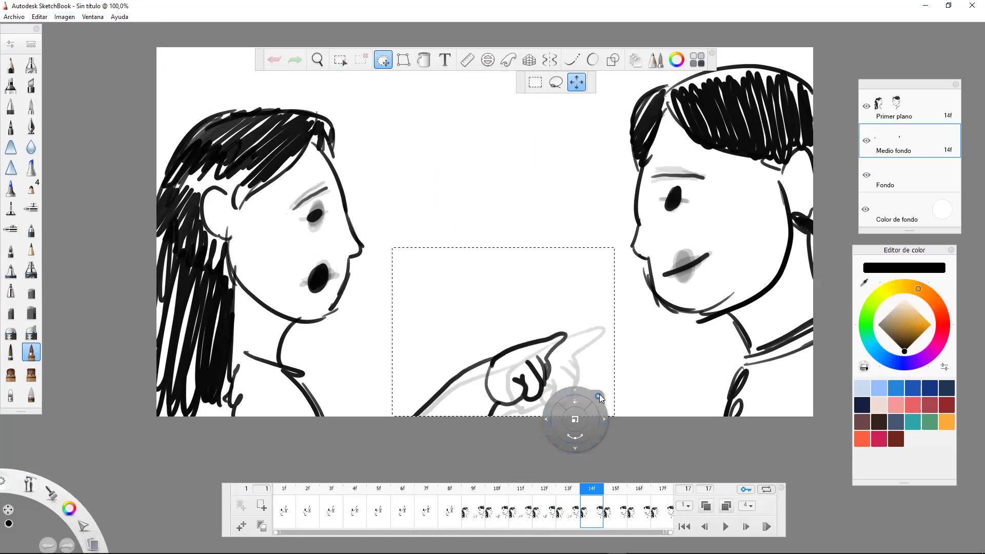
{"action": "left_click", "coordinate": [599, 398]}
- Copy the pulled-back pointing hand and forearm from frame 11 and paste them in place on frame 15
{"action": "left_click", "coordinate": [570, 518]}
{"action": "left_click", "coordinate": [546, 519]}
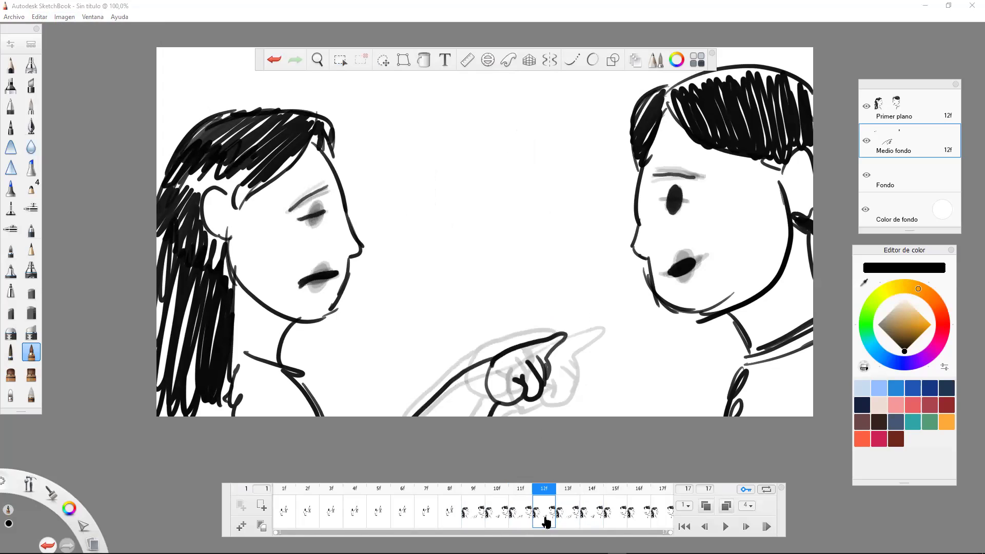
{"action": "left_click", "coordinate": [590, 515]}
{"action": "left_click", "coordinate": [538, 515]}
{"action": "left_click", "coordinate": [524, 508]}
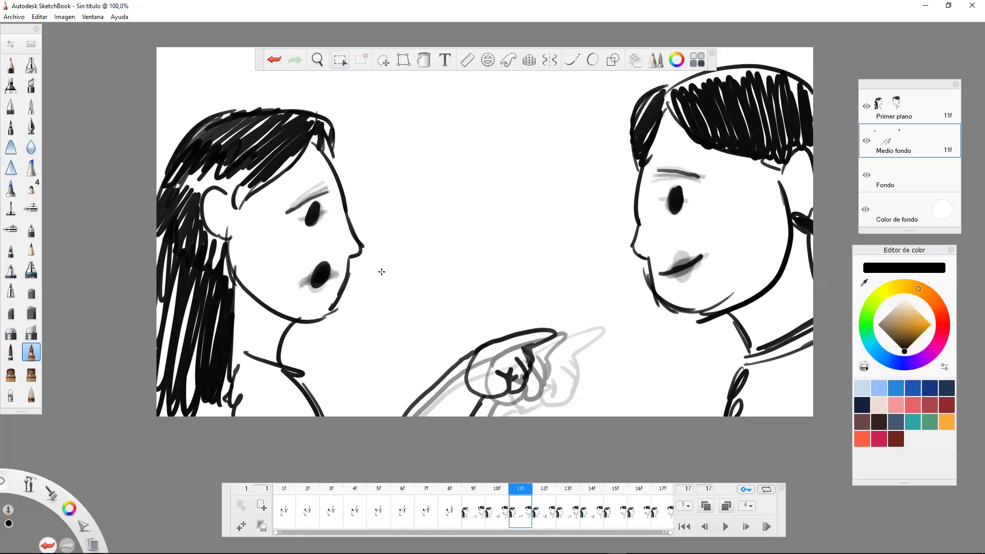
{"action": "left_click_drag", "start_coordinate": [382, 270], "coordinate": [580, 416]}
{"action": "left_click", "coordinate": [39, 17]}
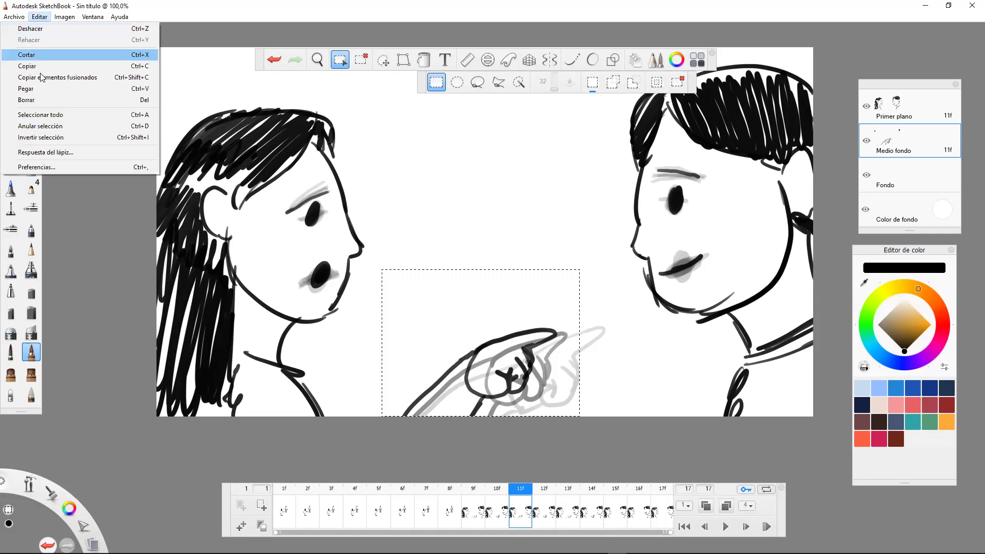
{"action": "left_click", "coordinate": [41, 67]}
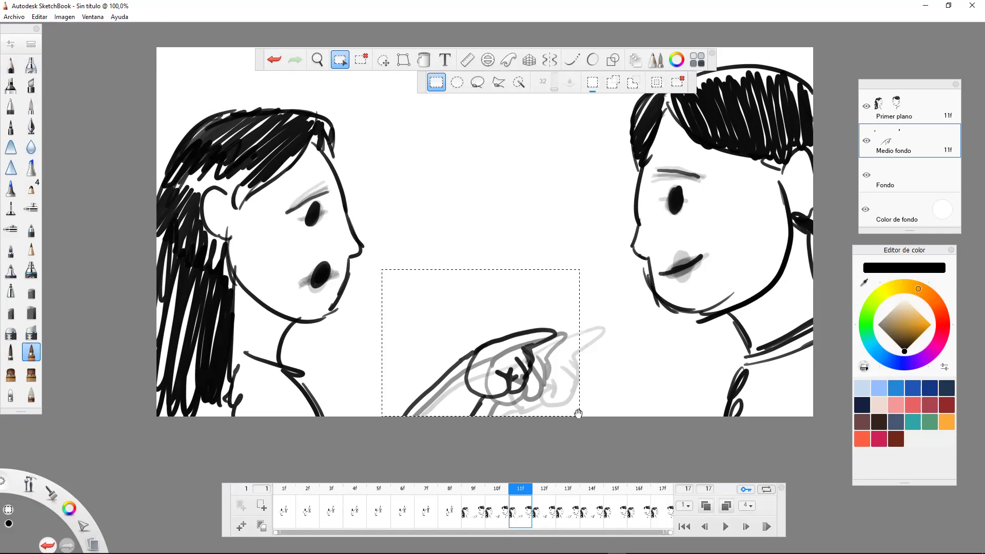
{"action": "left_click", "coordinate": [590, 512]}
{"action": "left_click", "coordinate": [616, 513]}
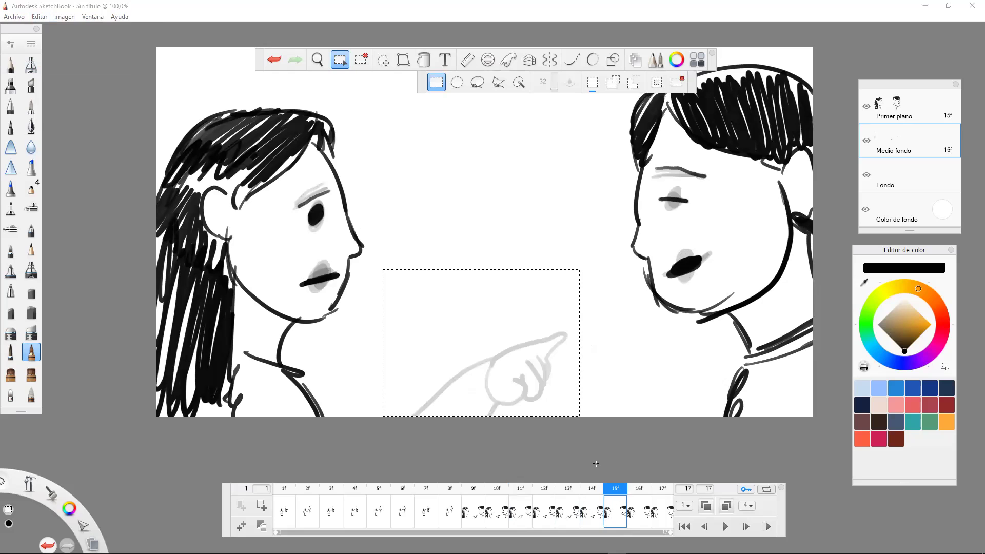
{"action": "left_click", "coordinate": [47, 17]}
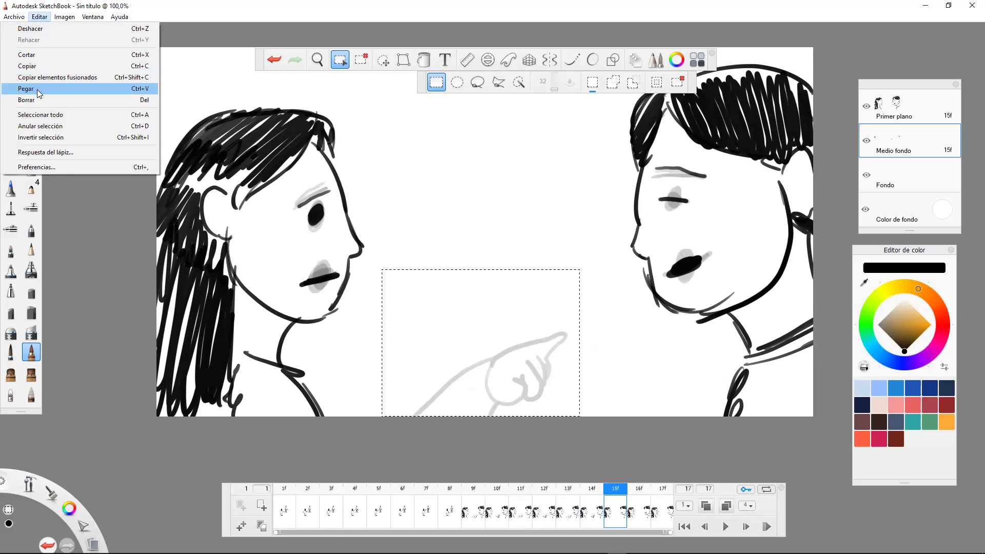
{"action": "key", "text": "Return"}
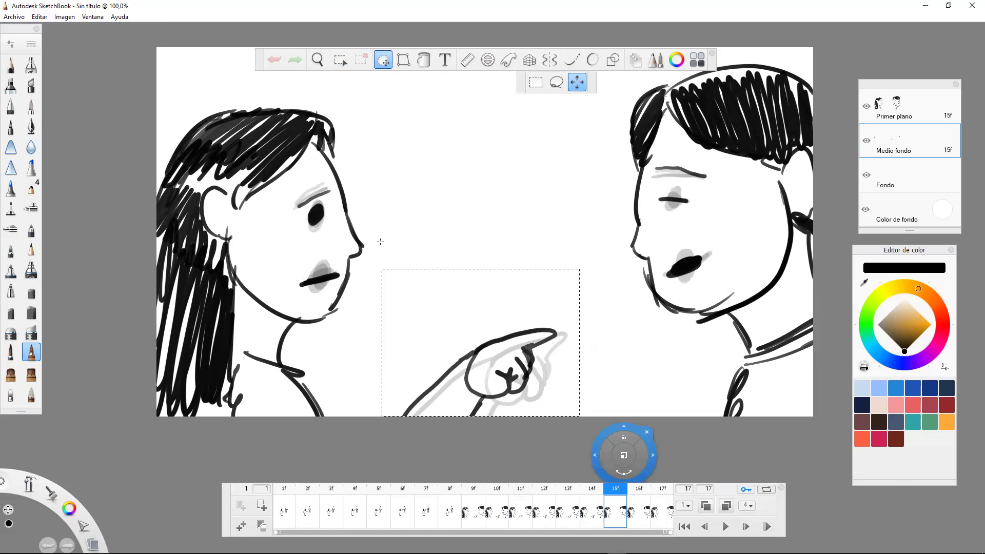
{"action": "key", "text": "ctrl+z"}
- Copy the pointing hand and forearm from frame 14 and paste them in place on frame 16
{"action": "left_click", "coordinate": [40, 17]}
{"action": "left_click", "coordinate": [39, 66]}
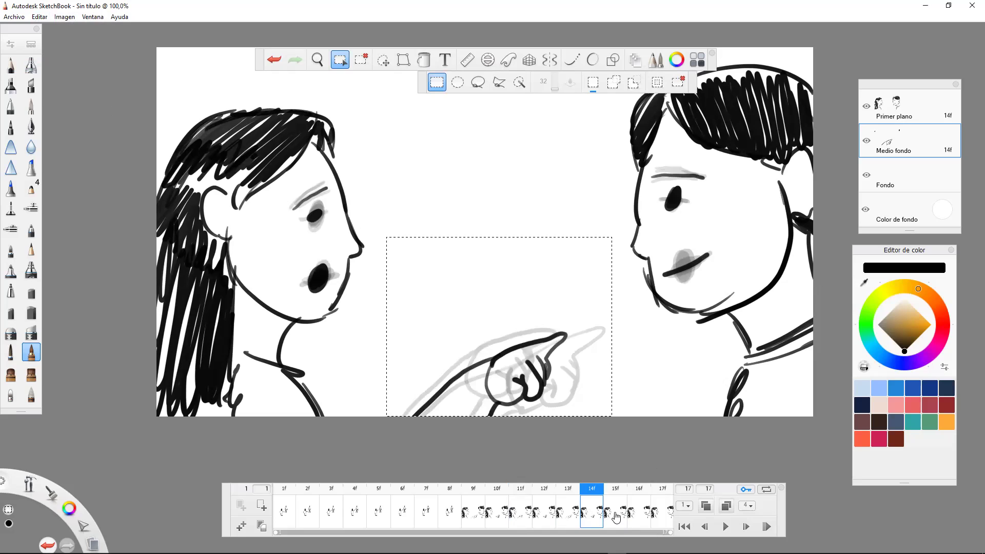
{"action": "left_click", "coordinate": [642, 513]}
{"action": "left_click", "coordinate": [40, 17]}
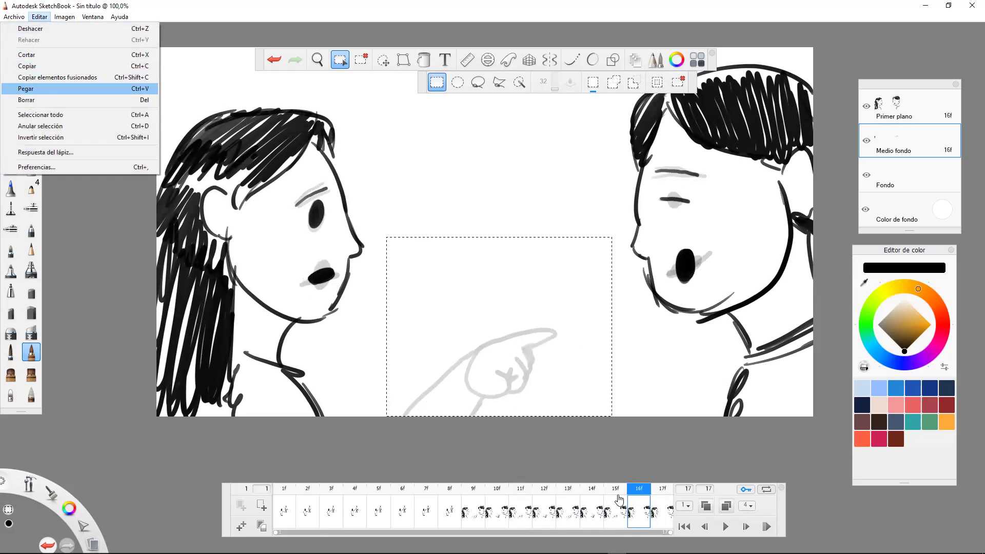
{"action": "key", "text": "ctrl+v"}
- Step back and forth through frames 13 to 16 to check the hand's pointing movement
{"action": "left_click", "coordinate": [585, 516]}
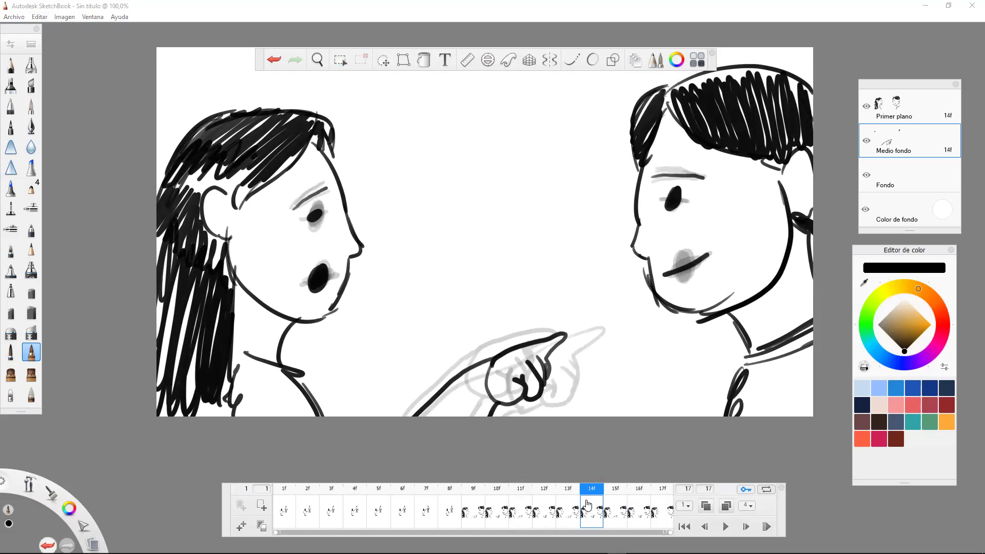
{"action": "left_click", "coordinate": [575, 517]}
{"action": "left_click", "coordinate": [595, 515]}
{"action": "left_click", "coordinate": [615, 513]}
{"action": "left_click", "coordinate": [637, 511]}
{"action": "left_click", "coordinate": [605, 517]}
{"action": "left_click", "coordinate": [591, 516]}
{"action": "left_click", "coordinate": [570, 517]}
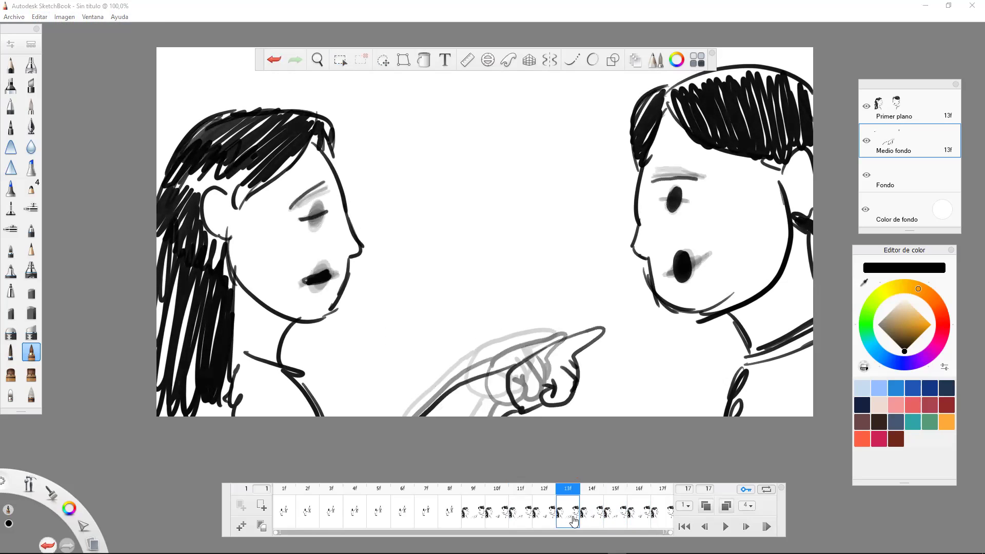
{"action": "left_click", "coordinate": [598, 516]}
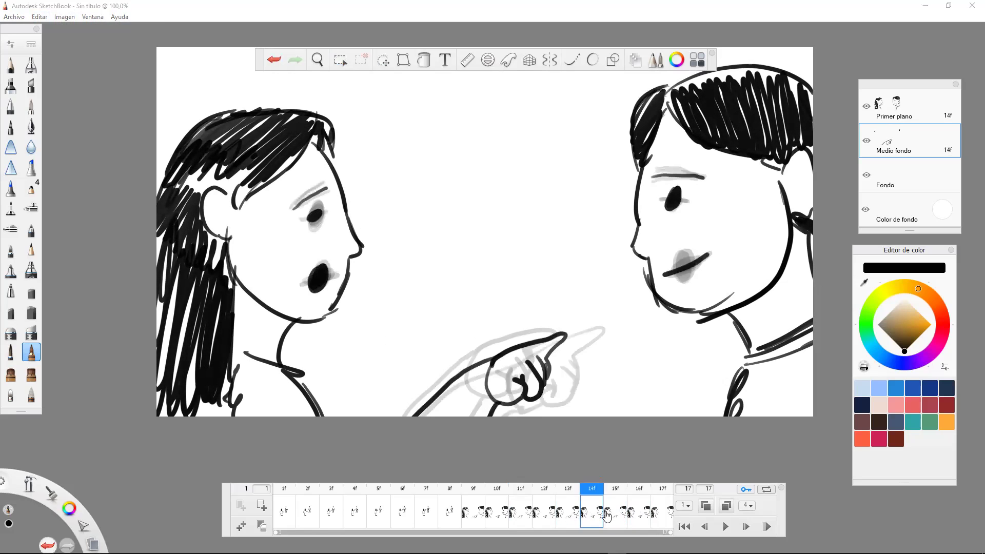
{"action": "left_click", "coordinate": [616, 515]}
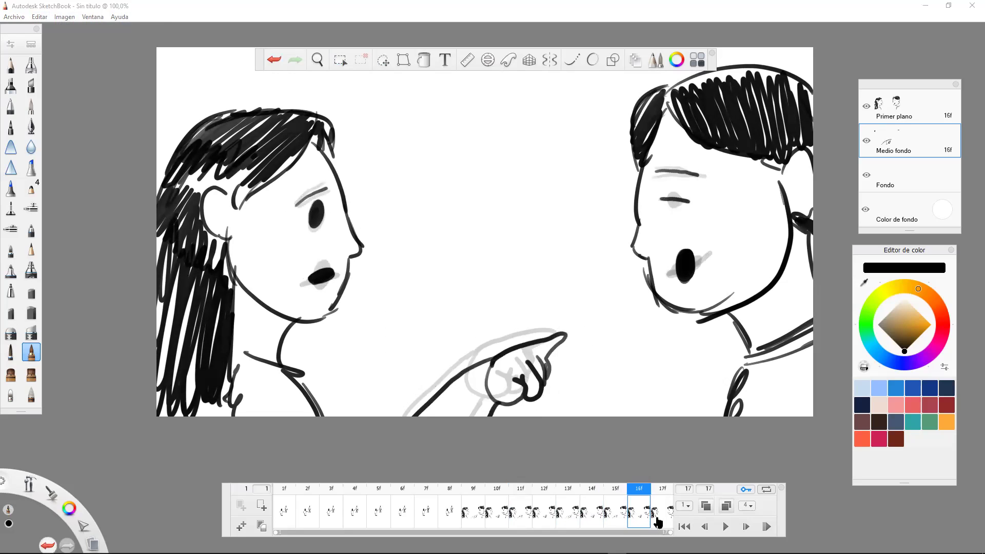
- Copy the extended pointing hand and forearm from frame 13 to frame 17, and play the animation to check it
{"action": "left_click", "coordinate": [580, 517]}
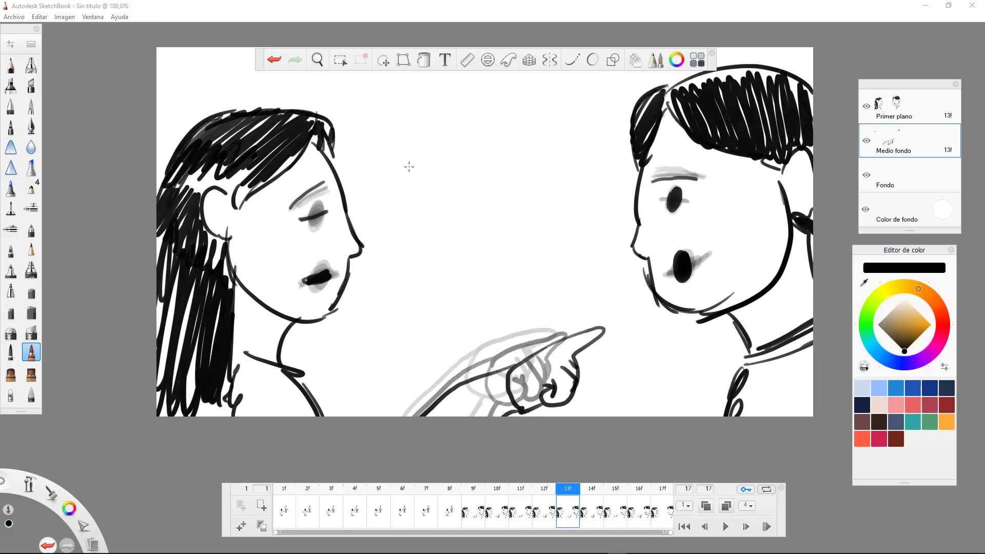
{"action": "left_click_drag", "start_coordinate": [384, 271], "coordinate": [609, 416]}
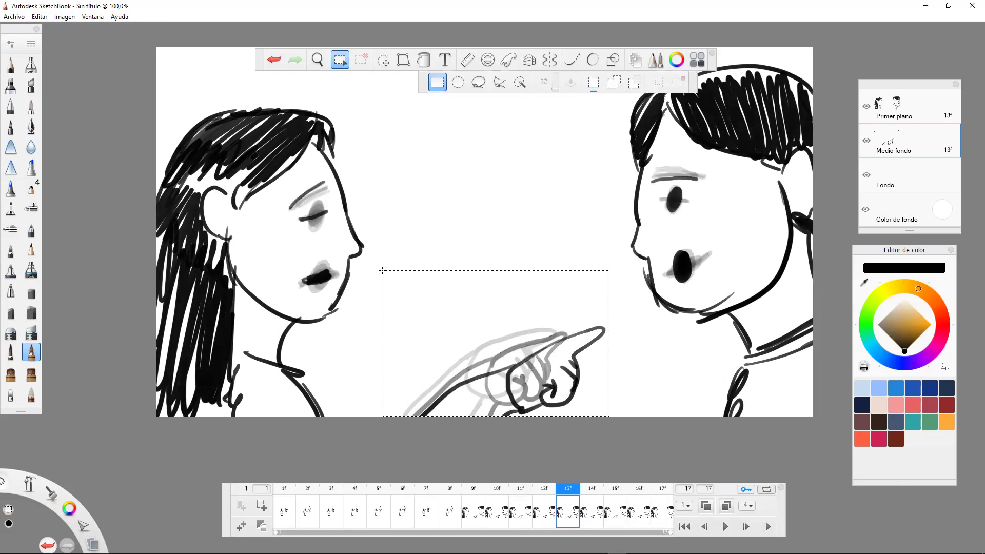
{"action": "left_click", "coordinate": [40, 16]}
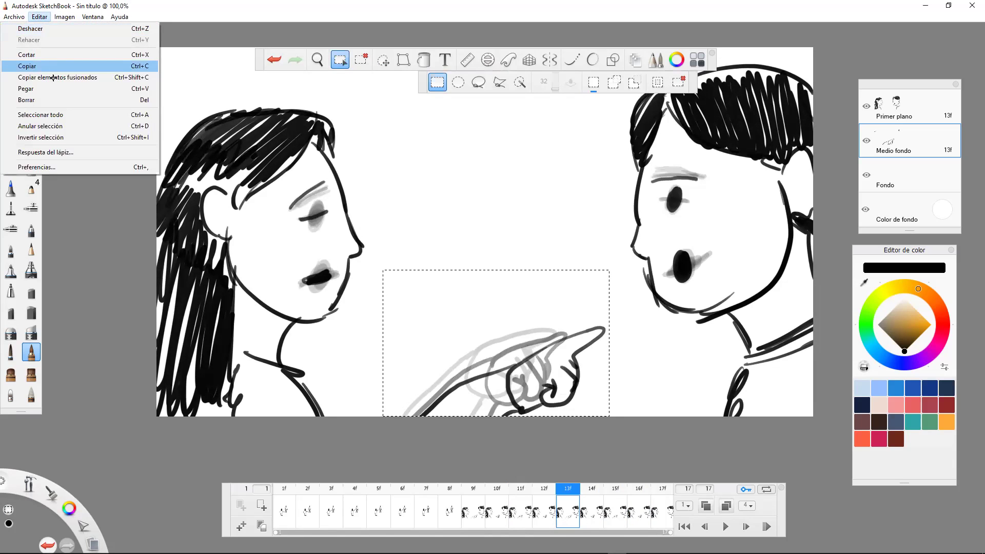
{"action": "left_click", "coordinate": [37, 67]}
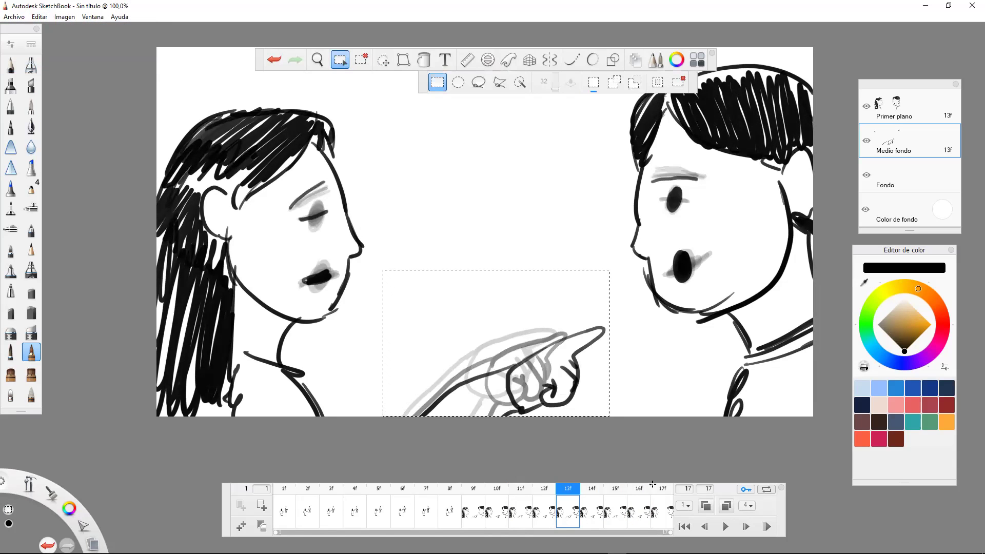
{"action": "left_click", "coordinate": [39, 17]}
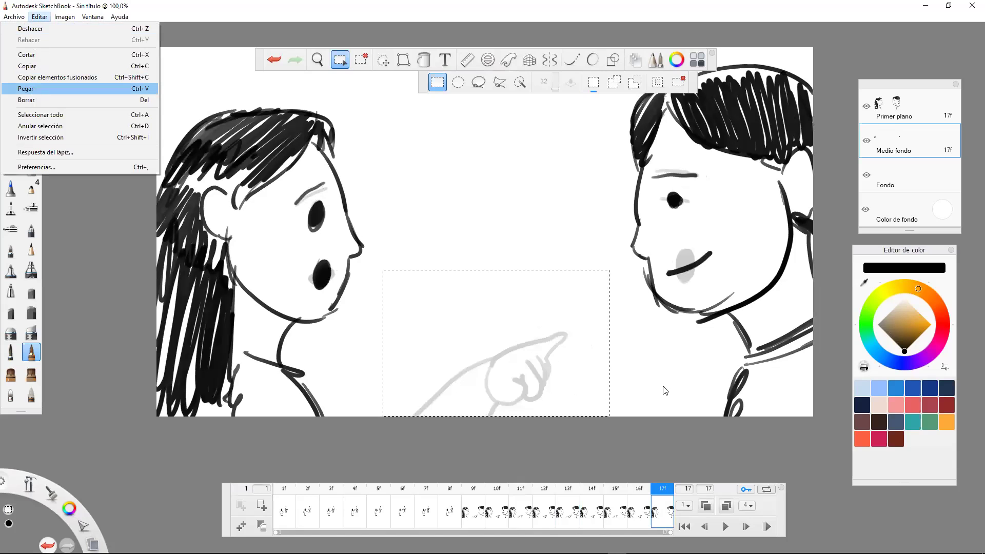
{"action": "key", "text": "Return"}
{"action": "left_click", "coordinate": [726, 528]}
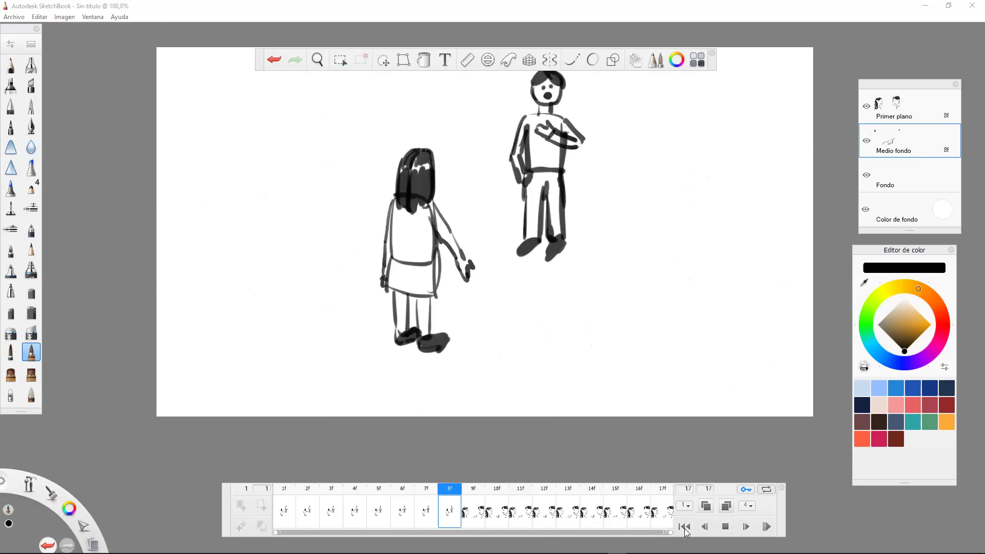
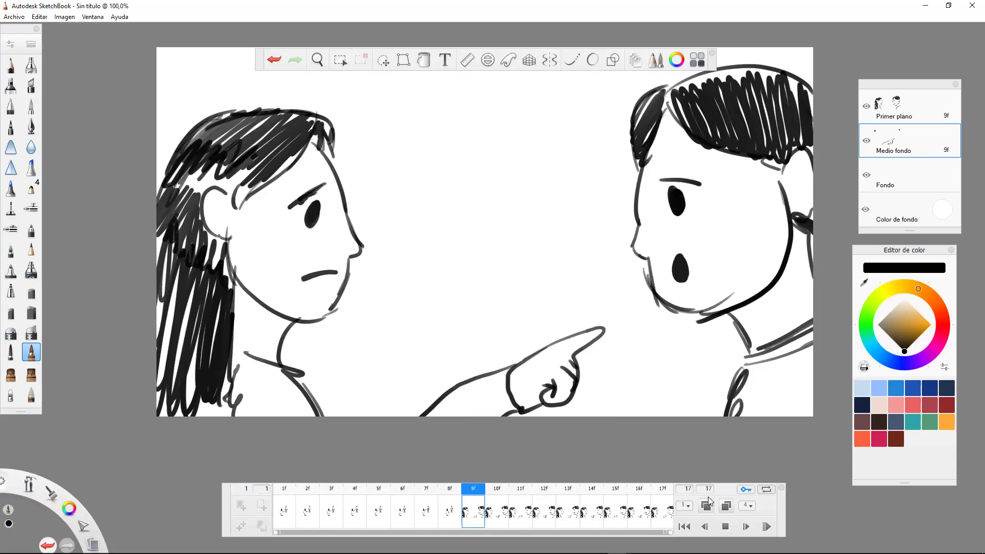
{"action": "left_click", "coordinate": [726, 526]}
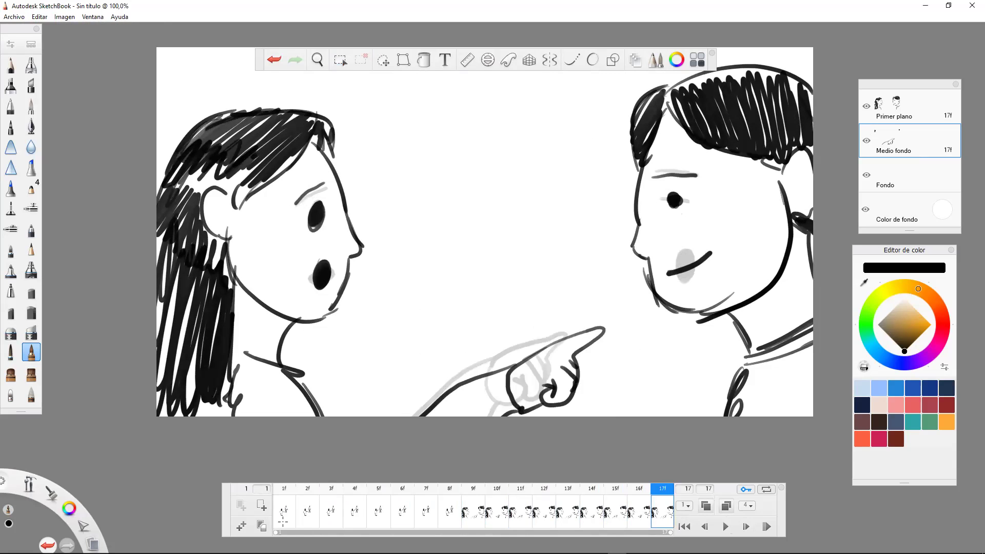
- Add eight empty frames after frame 17, extending the animation to 25 frames, and show the whole timeline
{"action": "left_click", "coordinate": [261, 507]}
{"action": "left_click", "coordinate": [261, 508]}
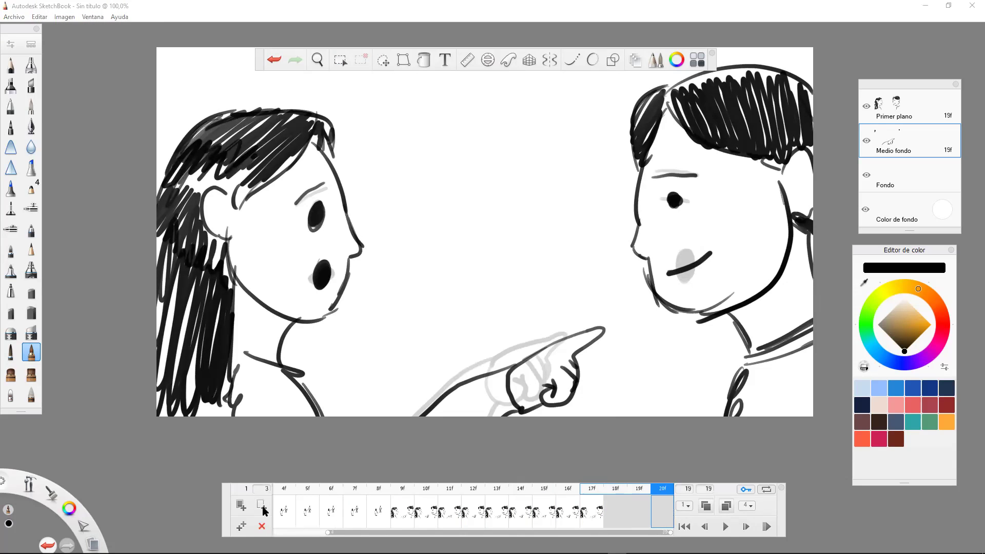
{"action": "left_click", "coordinate": [261, 508]}
{"action": "left_click", "coordinate": [261, 508]}
{"action": "left_click", "coordinate": [261, 508]}
{"action": "left_click", "coordinate": [261, 508]}
{"action": "left_click", "coordinate": [261, 507]}
{"action": "left_click", "coordinate": [261, 507]}
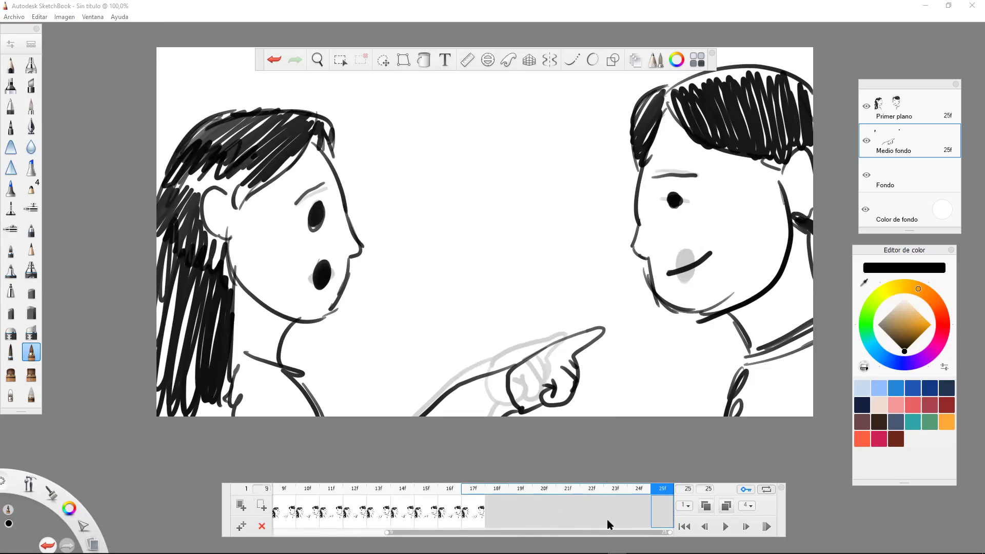
{"action": "left_click_drag", "start_coordinate": [388, 532], "coordinate": [272, 532]}
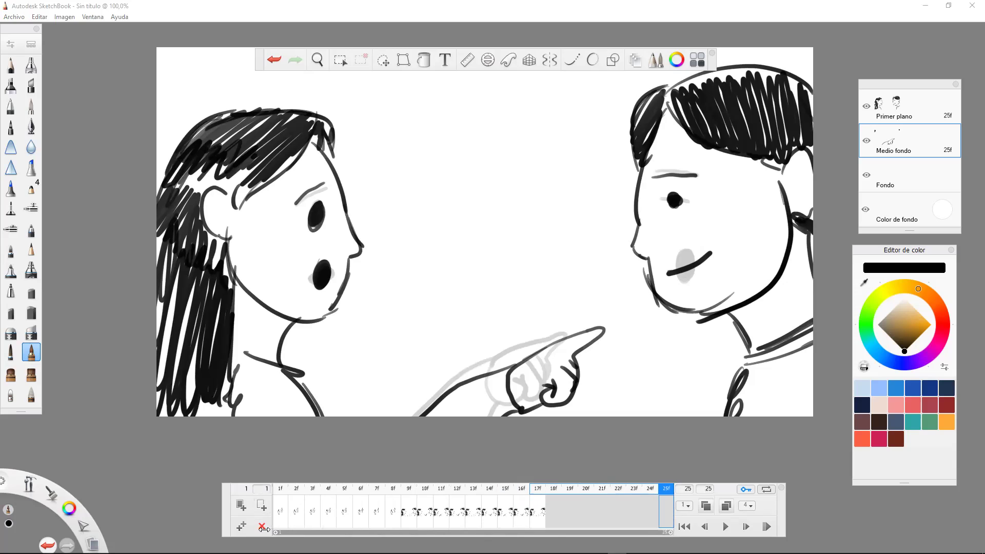
- On frame 18 of the Medio fondo layer, draw the boy's shoulders and neck seen from behind
{"action": "left_click", "coordinate": [602, 505]}
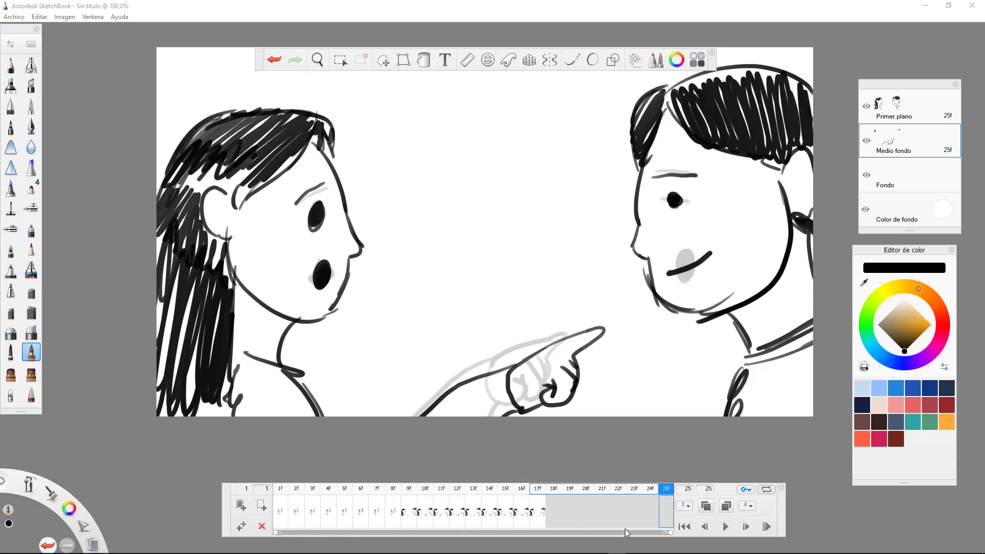
{"action": "left_click", "coordinate": [552, 506]}
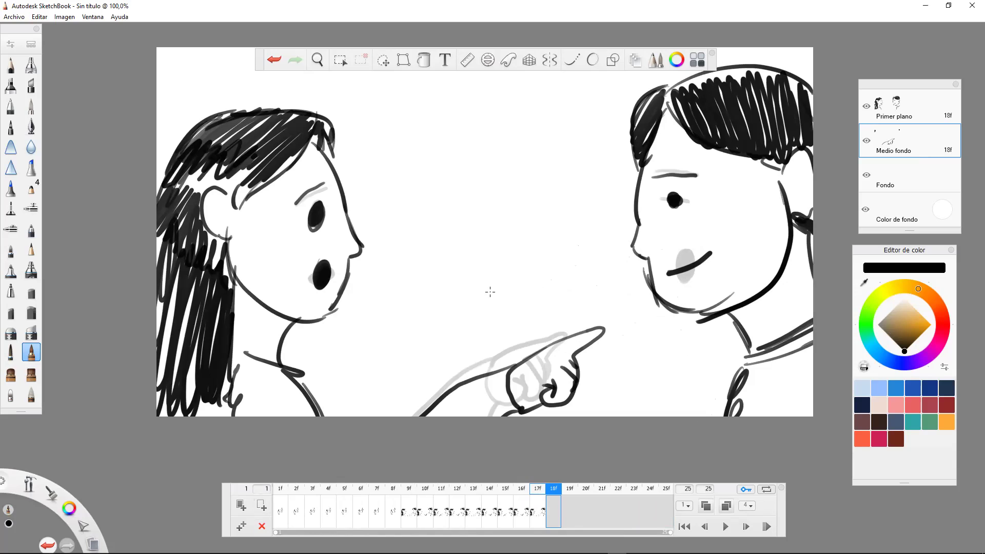
{"action": "left_click", "coordinate": [452, 283]}
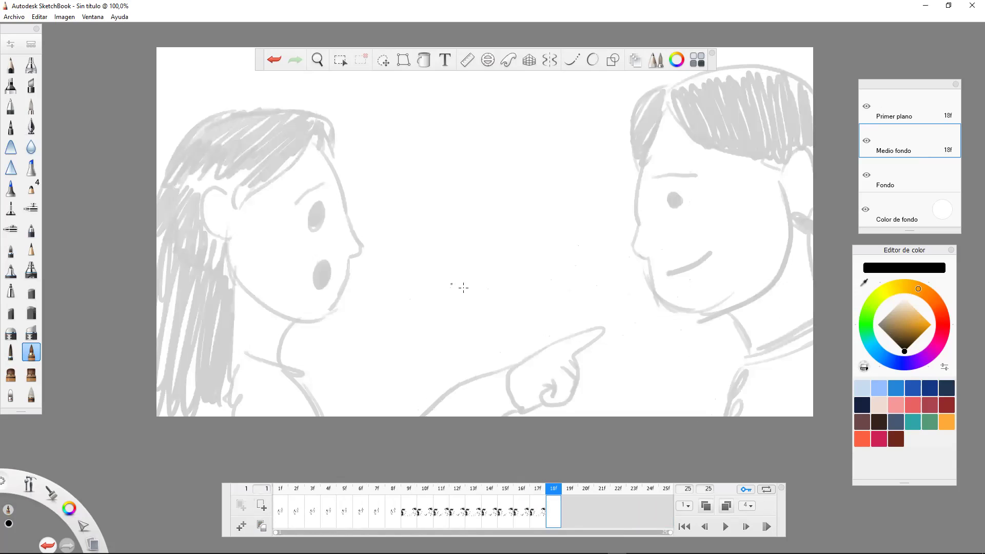
{"action": "mouse_move", "coordinate": [447, 282]}
{"action": "left_mouse_down"}
{"action": "mouse_move", "coordinate": [495, 289]}
{"action": "mouse_move", "coordinate": [564, 415]}
{"action": "left_mouse_up"}
{"action": "mouse_move", "coordinate": [451, 281]}
{"action": "left_mouse_down"}
{"action": "mouse_move", "coordinate": [392, 280]}
{"action": "mouse_move", "coordinate": [191, 415]}
{"action": "left_mouse_up"}
{"action": "left_click_drag", "start_coordinate": [333, 286], "coordinate": [340, 248]}
{"action": "left_click_drag", "start_coordinate": [432, 245], "coordinate": [446, 281]}
- On frame 18, draw the boy's head from behind with both ears, and fill the hair with dense black hatching
{"action": "mouse_move", "coordinate": [360, 246]}
{"action": "left_mouse_down"}
{"action": "mouse_move", "coordinate": [340, 246]}
{"action": "mouse_move", "coordinate": [434, 245]}
{"action": "mouse_move", "coordinate": [481, 200]}
{"action": "mouse_move", "coordinate": [401, 72]}
{"action": "mouse_move", "coordinate": [337, 241]}
{"action": "mouse_move", "coordinate": [343, 254]}
{"action": "left_mouse_up"}
{"action": "left_click_drag", "start_coordinate": [319, 140], "coordinate": [322, 198]}
{"action": "mouse_move", "coordinate": [496, 185]}
{"action": "left_mouse_down"}
{"action": "mouse_move", "coordinate": [488, 148]}
{"action": "mouse_move", "coordinate": [486, 190]}
{"action": "left_mouse_up"}
{"action": "mouse_move", "coordinate": [364, 76]}
{"action": "left_mouse_down"}
{"action": "mouse_move", "coordinate": [333, 114]}
{"action": "mouse_move", "coordinate": [390, 74]}
{"action": "mouse_move", "coordinate": [331, 122]}
{"action": "mouse_move", "coordinate": [365, 76]}
{"action": "mouse_move", "coordinate": [329, 154]}
{"action": "mouse_move", "coordinate": [442, 113]}
{"action": "mouse_move", "coordinate": [349, 205]}
{"action": "mouse_move", "coordinate": [408, 215]}
{"action": "mouse_move", "coordinate": [469, 184]}
{"action": "mouse_move", "coordinate": [431, 247]}
{"action": "mouse_move", "coordinate": [485, 165]}
{"action": "mouse_move", "coordinate": [459, 108]}
{"action": "mouse_move", "coordinate": [429, 82]}
{"action": "mouse_move", "coordinate": [400, 77]}
{"action": "mouse_move", "coordinate": [333, 205]}
{"action": "mouse_move", "coordinate": [354, 231]}
{"action": "mouse_move", "coordinate": [380, 215]}
{"action": "mouse_move", "coordinate": [406, 154]}
{"action": "mouse_move", "coordinate": [434, 169]}
{"action": "mouse_move", "coordinate": [438, 215]}
{"action": "mouse_move", "coordinate": [424, 207]}
{"action": "left_mouse_up"}
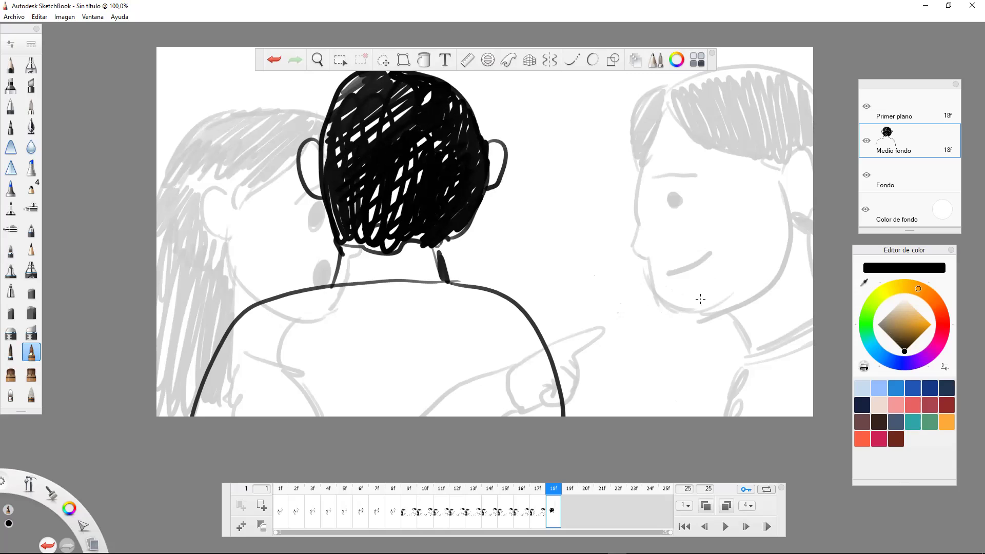
- On frame 18 of the Medio fondo layer, draw the girl's shoulders, arms, neck and chin line facing the boy
{"action": "left_click_drag", "start_coordinate": [627, 299], "coordinate": [611, 327]}
{"action": "mouse_move", "coordinate": [597, 406]}
{"action": "left_mouse_down"}
{"action": "mouse_move", "coordinate": [609, 329]}
{"action": "mouse_move", "coordinate": [691, 313]}
{"action": "mouse_move", "coordinate": [749, 321]}
{"action": "mouse_move", "coordinate": [776, 340]}
{"action": "mouse_move", "coordinate": [789, 393]}
{"action": "mouse_move", "coordinate": [719, 317]}
{"action": "left_mouse_up"}
{"action": "left_click_drag", "start_coordinate": [631, 312], "coordinate": [601, 416]}
{"action": "left_click_drag", "start_coordinate": [773, 342], "coordinate": [790, 416]}
{"action": "left_click_drag", "start_coordinate": [750, 368], "coordinate": [758, 415]}
{"action": "left_click_drag", "start_coordinate": [632, 370], "coordinate": [633, 416]}
{"action": "left_click_drag", "start_coordinate": [661, 282], "coordinate": [663, 308]}
{"action": "left_click_drag", "start_coordinate": [707, 283], "coordinate": [713, 310]}
{"action": "mouse_move", "coordinate": [651, 270]}
{"action": "left_mouse_down"}
{"action": "mouse_move", "coordinate": [666, 282]}
{"action": "mouse_move", "coordinate": [727, 266]}
{"action": "left_mouse_up"}
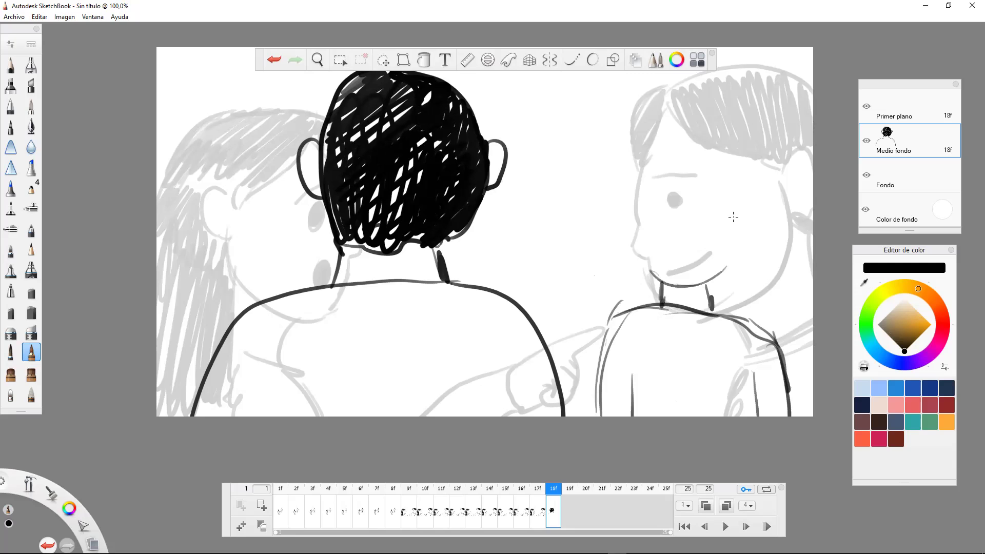
- On frame 18, outline the girl's face down to the chin and add both ears
{"action": "left_click_drag", "start_coordinate": [735, 199], "coordinate": [682, 297]}
{"action": "left_click_drag", "start_coordinate": [637, 241], "coordinate": [687, 295]}
{"action": "mouse_move", "coordinate": [633, 196]}
{"action": "left_mouse_down"}
{"action": "mouse_move", "coordinate": [639, 251]}
{"action": "mouse_move", "coordinate": [673, 286]}
{"action": "left_mouse_up"}
{"action": "left_click_drag", "start_coordinate": [633, 205], "coordinate": [631, 240]}
{"action": "left_click_drag", "start_coordinate": [741, 210], "coordinate": [738, 237]}
- On frame 18, draw the girl's parted shoulder-length hair around her face and fill it with black hatching
{"action": "mouse_move", "coordinate": [684, 158]}
{"action": "left_mouse_down"}
{"action": "mouse_move", "coordinate": [676, 178]}
{"action": "mouse_move", "coordinate": [631, 206]}
{"action": "left_mouse_up"}
{"action": "mouse_move", "coordinate": [632, 203]}
{"action": "left_mouse_down"}
{"action": "mouse_move", "coordinate": [686, 162]}
{"action": "mouse_move", "coordinate": [724, 186]}
{"action": "mouse_move", "coordinate": [737, 209]}
{"action": "left_mouse_up"}
{"action": "mouse_move", "coordinate": [686, 135]}
{"action": "left_mouse_down"}
{"action": "mouse_move", "coordinate": [662, 135]}
{"action": "mouse_move", "coordinate": [617, 200]}
{"action": "left_mouse_up"}
{"action": "left_click_drag", "start_coordinate": [642, 150], "coordinate": [629, 314]}
{"action": "mouse_move", "coordinate": [690, 137]}
{"action": "left_mouse_down"}
{"action": "mouse_move", "coordinate": [739, 153]}
{"action": "mouse_move", "coordinate": [760, 290]}
{"action": "left_mouse_up"}
{"action": "left_click_drag", "start_coordinate": [753, 163], "coordinate": [758, 324]}
{"action": "mouse_move", "coordinate": [669, 134]}
{"action": "left_mouse_down"}
{"action": "mouse_move", "coordinate": [634, 164]}
{"action": "mouse_move", "coordinate": [663, 138]}
{"action": "mouse_move", "coordinate": [631, 180]}
{"action": "mouse_move", "coordinate": [667, 170]}
{"action": "mouse_move", "coordinate": [685, 146]}
{"action": "mouse_move", "coordinate": [621, 198]}
{"action": "mouse_move", "coordinate": [641, 297]}
{"action": "mouse_move", "coordinate": [626, 231]}
{"action": "mouse_move", "coordinate": [656, 301]}
{"action": "left_mouse_up"}
{"action": "mouse_move", "coordinate": [716, 277]}
{"action": "left_mouse_down"}
{"action": "mouse_move", "coordinate": [731, 308]}
{"action": "mouse_move", "coordinate": [721, 282]}
{"action": "mouse_move", "coordinate": [744, 277]}
{"action": "mouse_move", "coordinate": [757, 321]}
{"action": "left_mouse_up"}
{"action": "mouse_move", "coordinate": [704, 139]}
{"action": "left_mouse_down"}
{"action": "mouse_move", "coordinate": [754, 214]}
{"action": "mouse_move", "coordinate": [750, 276]}
{"action": "left_mouse_up"}
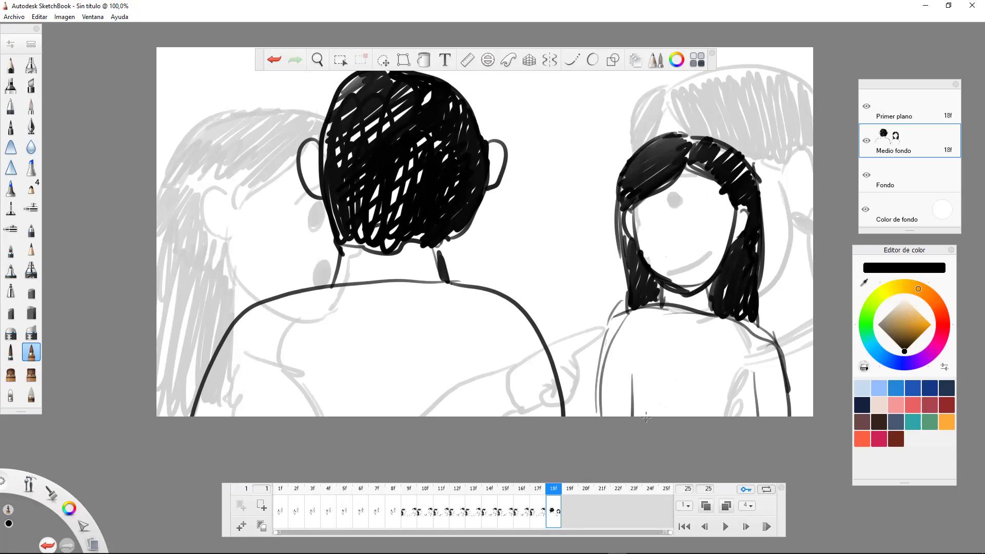
- Duplicate the frame 18 drawing seven times so it fills frames 19 to 25
{"action": "left_click", "coordinate": [244, 526]}
{"action": "left_click", "coordinate": [243, 527]}
{"action": "left_click", "coordinate": [243, 527]}
{"action": "left_click", "coordinate": [243, 526]}
{"action": "left_click", "coordinate": [243, 526]}
{"action": "left_click", "coordinate": [243, 527]}
{"action": "left_click", "coordinate": [244, 527]}
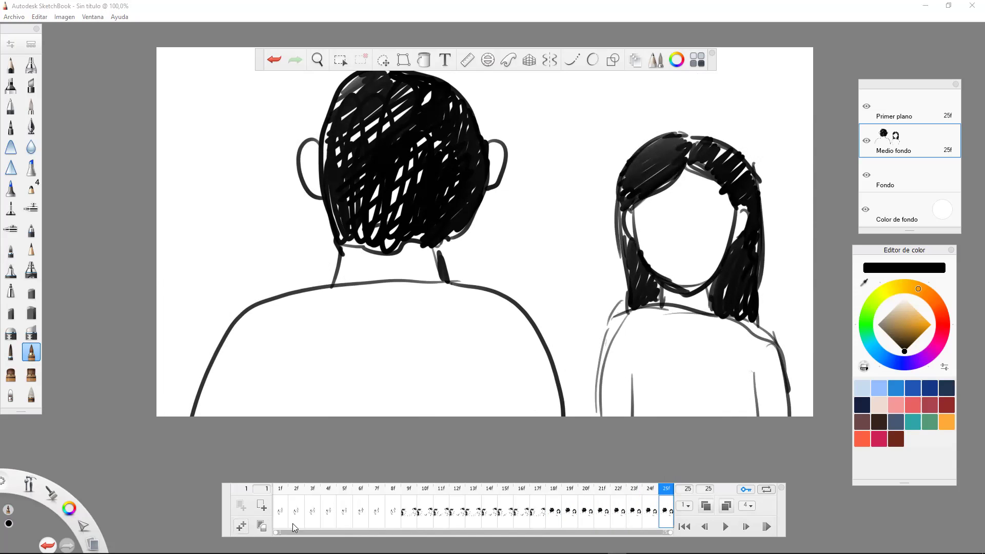
- Draw the girl's mouth on frames 18 to 21: a closed line, a small oval, a tall oval and a narrow opening
{"action": "left_click", "coordinate": [571, 513]}
{"action": "left_click", "coordinate": [558, 516]}
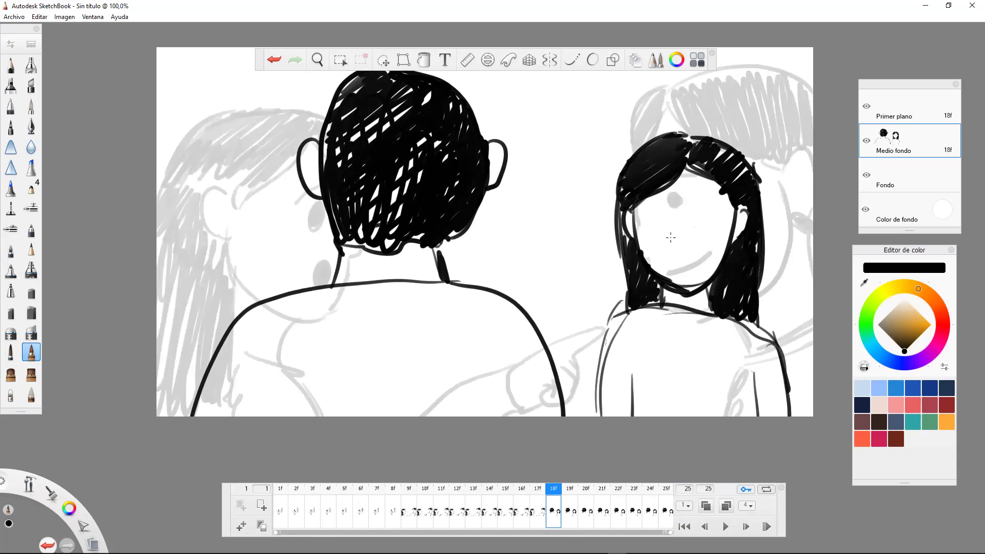
{"action": "scroll", "coordinate": [695, 243], "scroll_direction": "up", "scroll_amount": 2}
{"action": "mouse_move", "coordinate": [655, 260]}
{"action": "left_mouse_down"}
{"action": "mouse_move", "coordinate": [703, 255]}
{"action": "mouse_move", "coordinate": [677, 253]}
{"action": "mouse_move", "coordinate": [686, 258]}
{"action": "left_mouse_up"}
{"action": "left_click", "coordinate": [570, 511]}
{"action": "key", "text": "period"}
{"action": "key", "text": "period"}
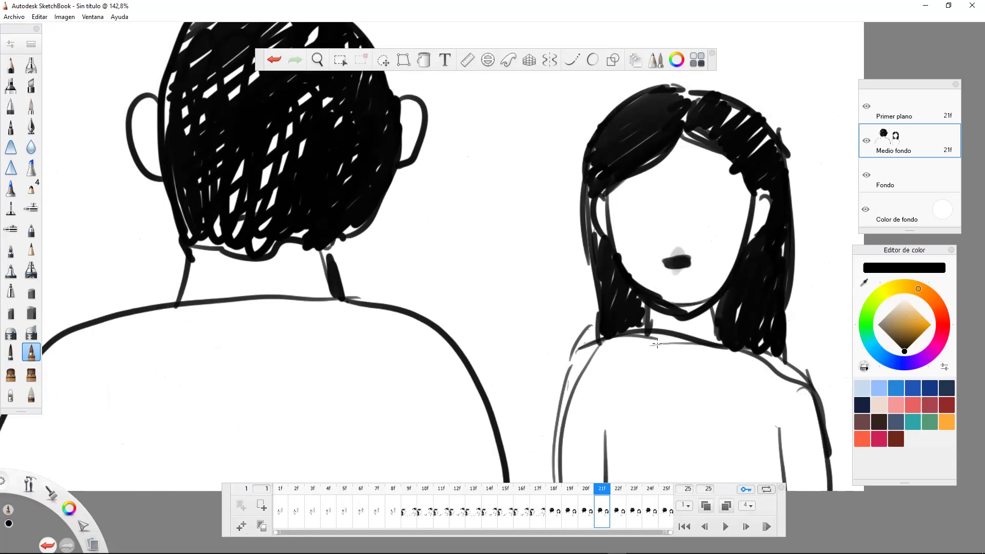
- Draw the girl's mouth on frames 22 to 25 as a closed line, small oval, tall oval and wide oval, and play the animation
{"action": "key", "text": "period"}
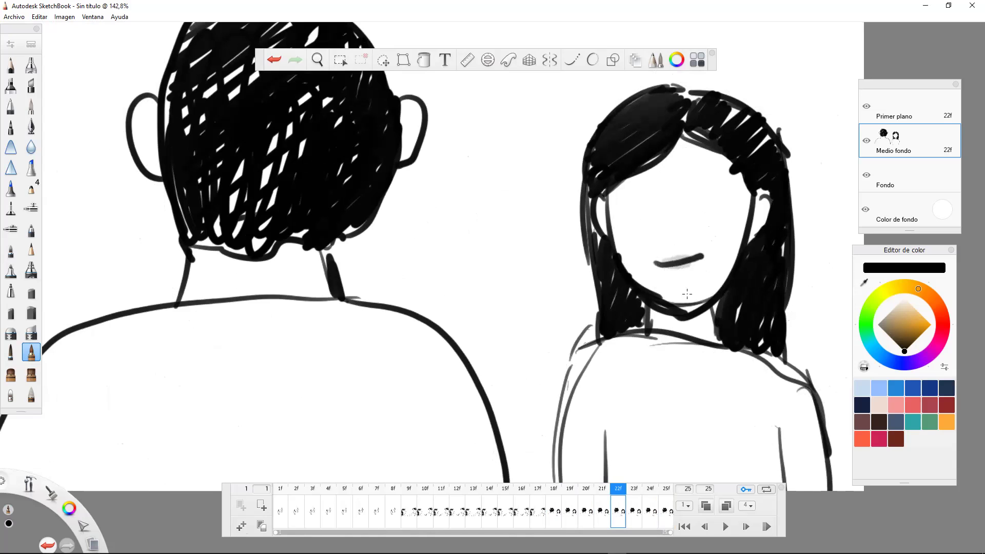
{"action": "key", "text": "period"}
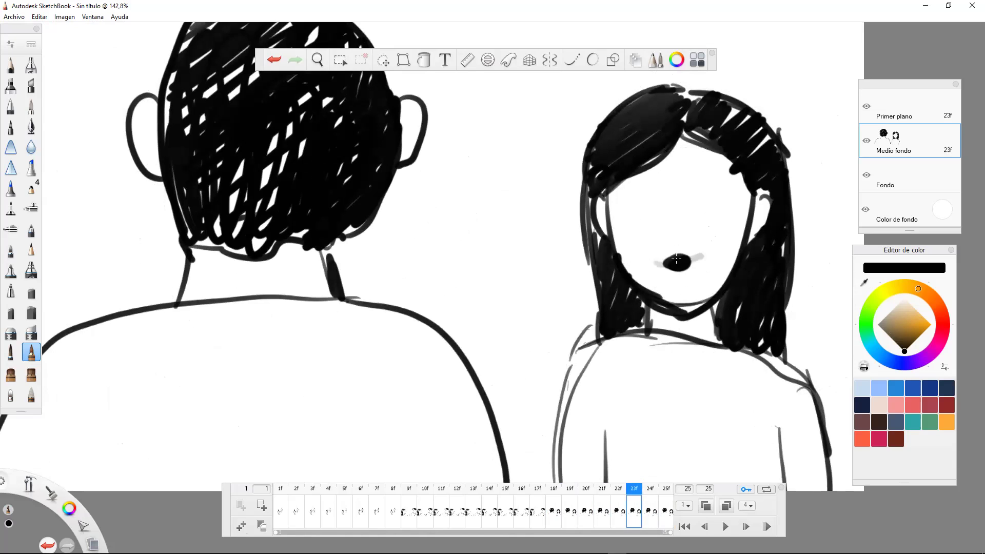
{"action": "key", "text": "period"}
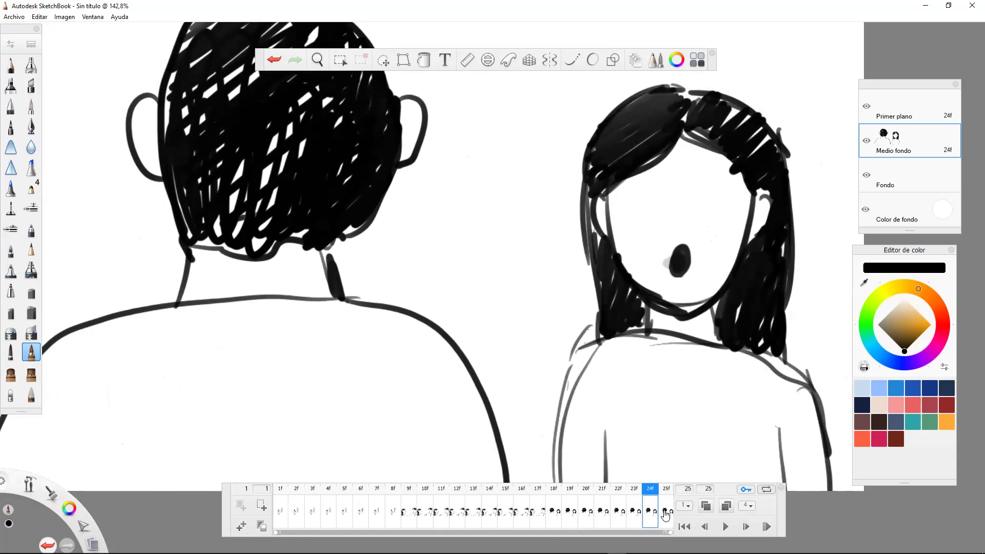
{"action": "key", "text": "period"}
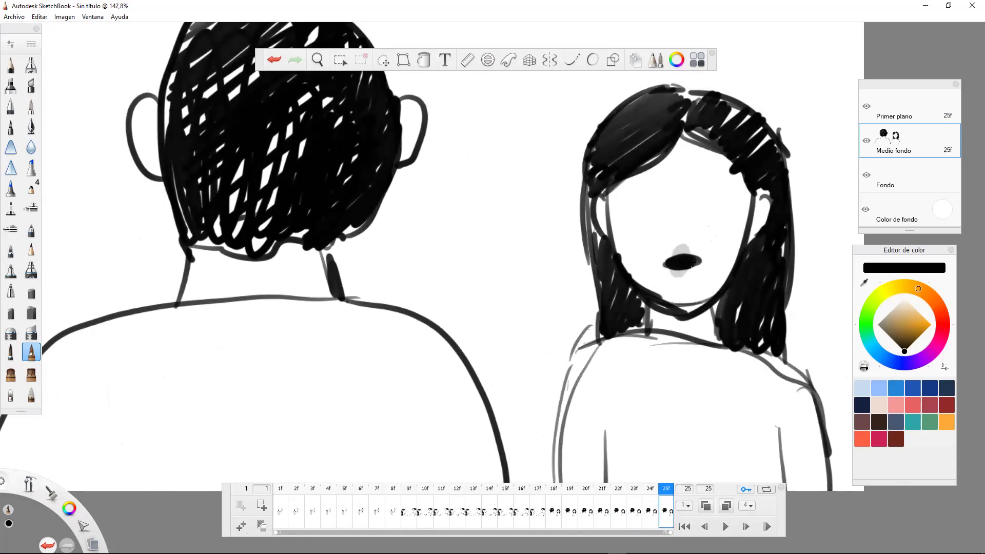
{"action": "left_click", "coordinate": [726, 527]}
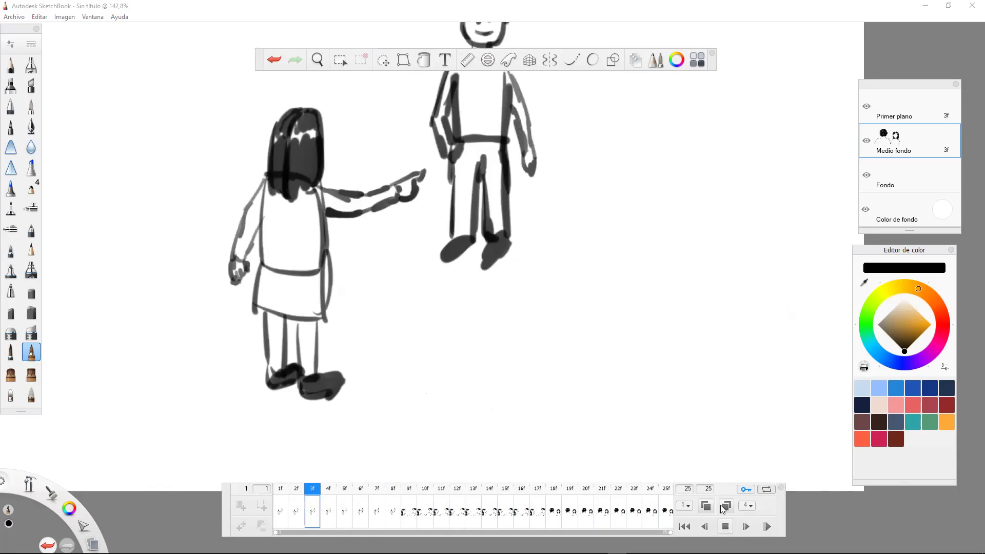
{"action": "left_click", "coordinate": [725, 527]}
- On frame 18, draw the girl's two arched eyebrows on the Primer plano layer instead of Medio fondo
{"action": "left_click", "coordinate": [555, 510]}
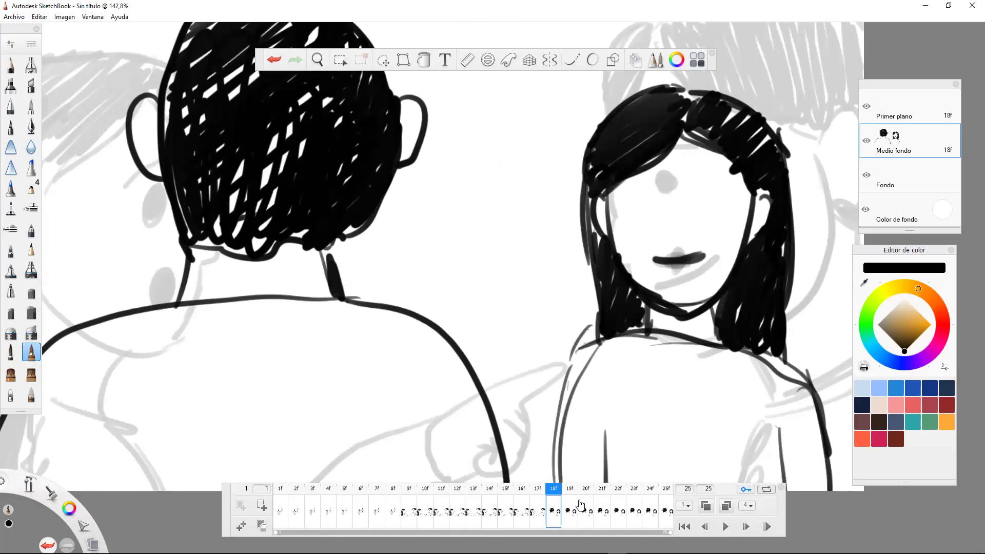
{"action": "left_click_drag", "start_coordinate": [623, 195], "coordinate": [652, 179]}
{"action": "key", "text": "ctrl+z"}
{"action": "mouse_move", "coordinate": [621, 202]}
{"action": "left_mouse_down"}
{"action": "mouse_move", "coordinate": [653, 181]}
{"action": "mouse_move", "coordinate": [725, 193]}
{"action": "left_mouse_up"}
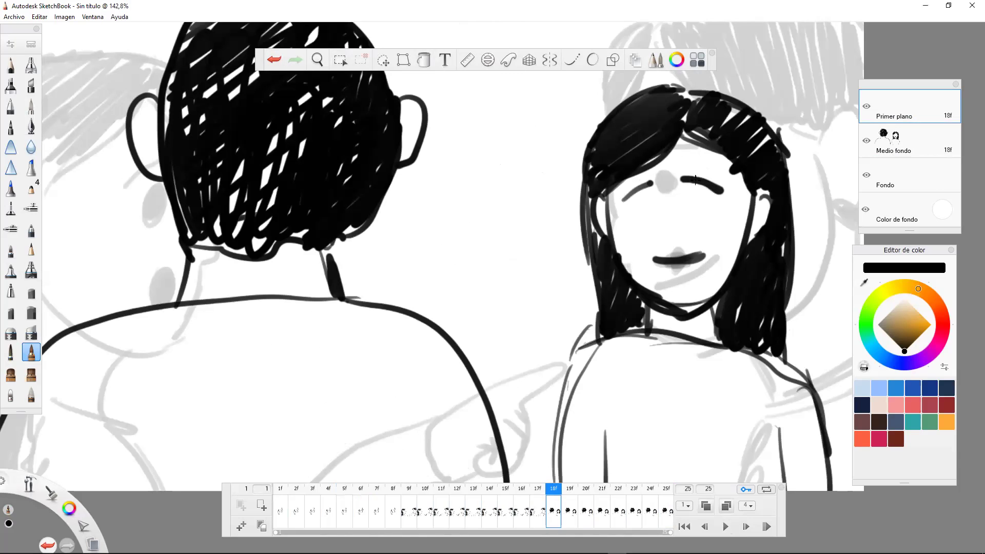
{"action": "double_click", "coordinate": [261, 509]}
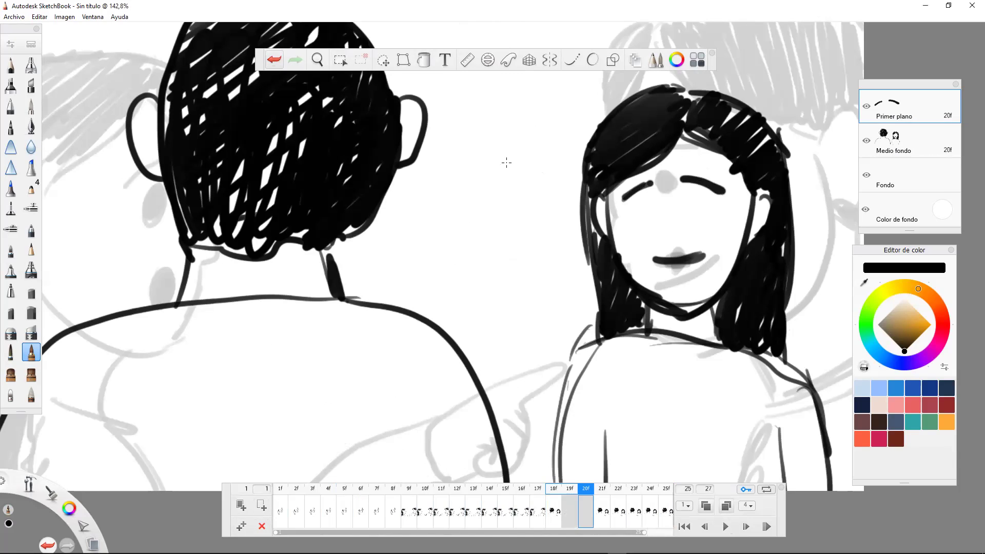
{"action": "key", "text": "ctrl+z"}
{"action": "key", "text": "ctrl+z"}
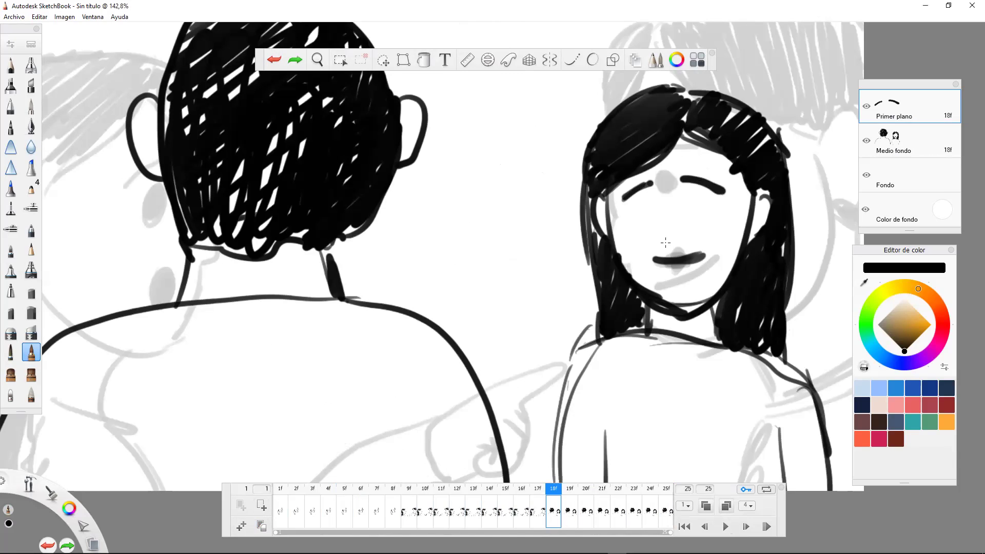
- Draw the girl's two eyebrows on each of frames 19 to 25 of the Primer plano layer, varying them slightly
{"action": "left_click", "coordinate": [570, 488]}
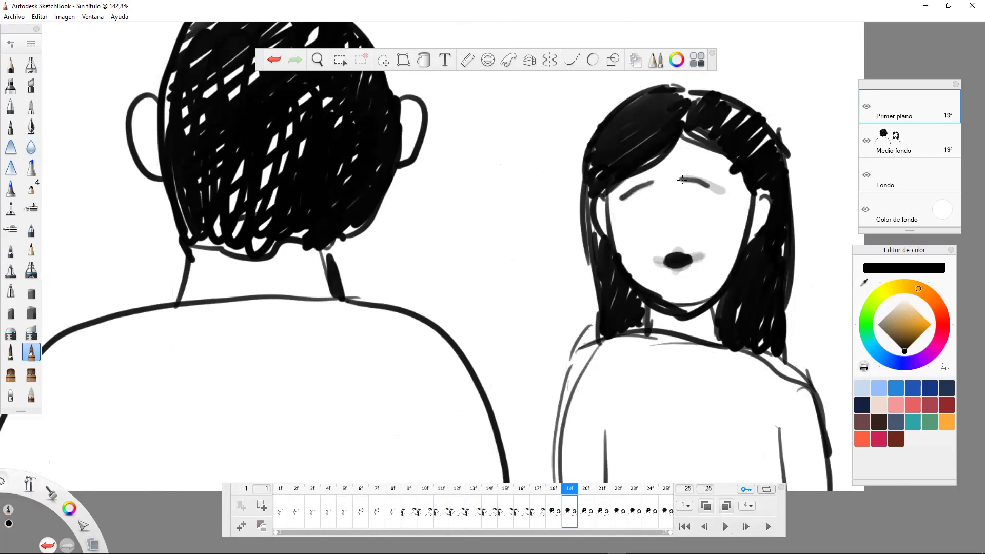
{"action": "key", "text": "period"}
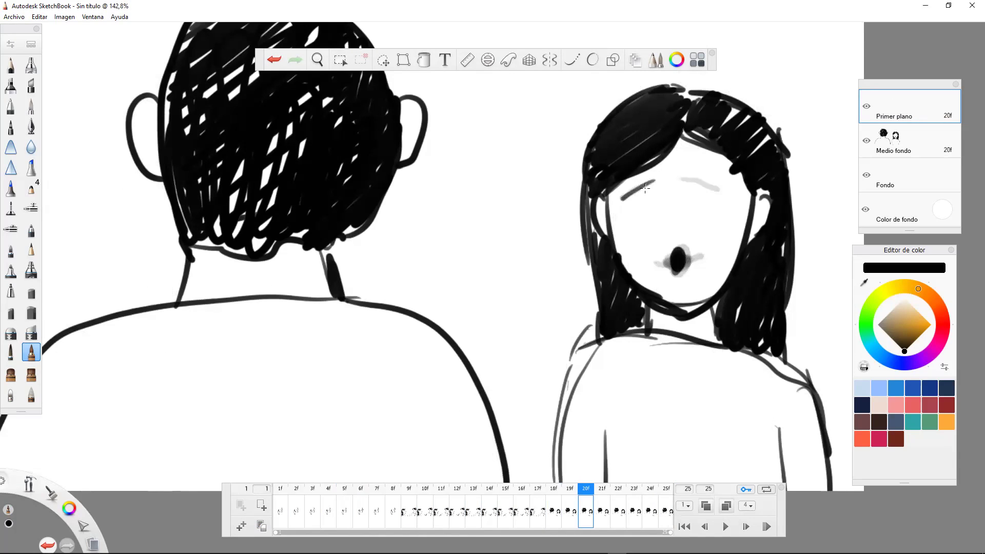
{"action": "left_click_drag", "start_coordinate": [684, 179], "coordinate": [721, 192]}
{"action": "key", "text": "period"}
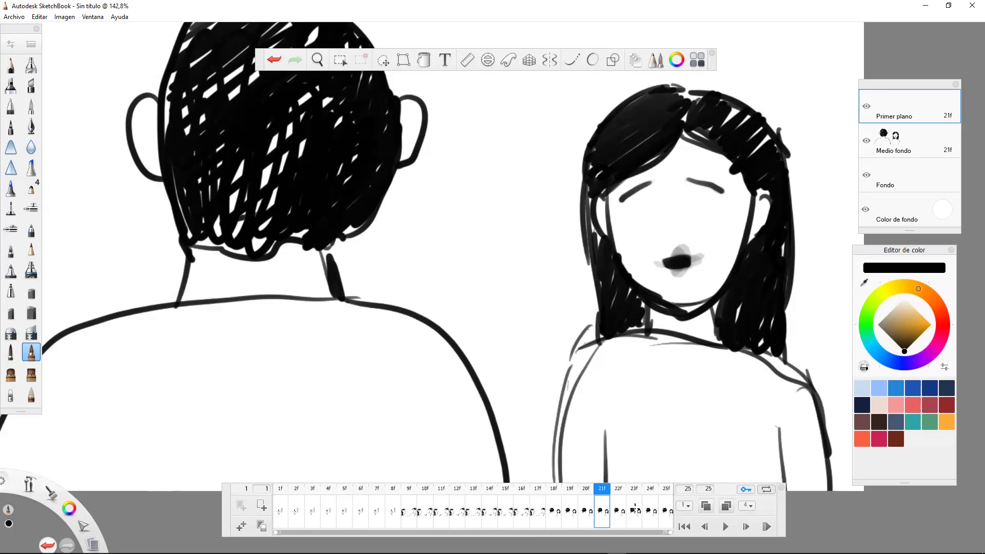
{"action": "key", "text": "period"}
{"action": "left_click_drag", "start_coordinate": [686, 180], "coordinate": [724, 191]}
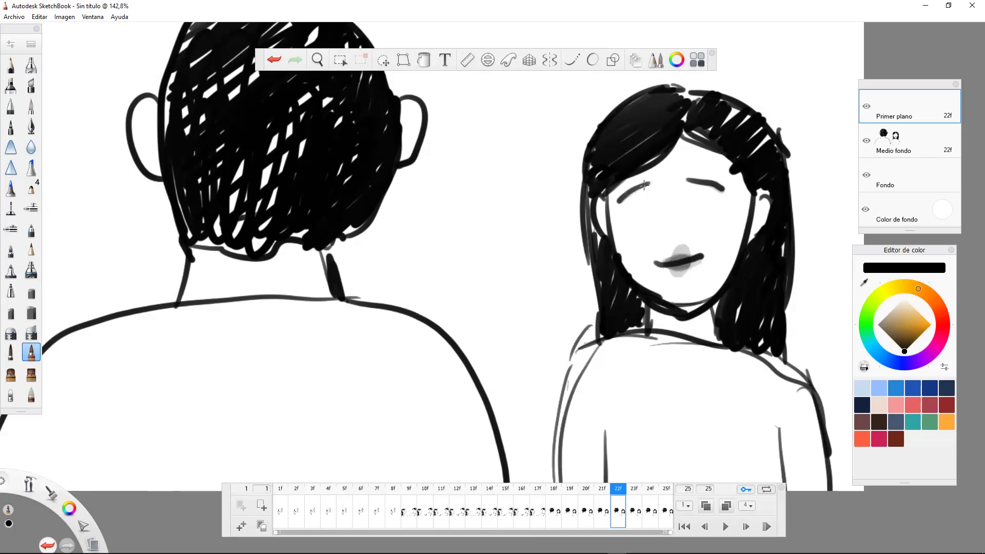
{"action": "left_click", "coordinate": [634, 514]}
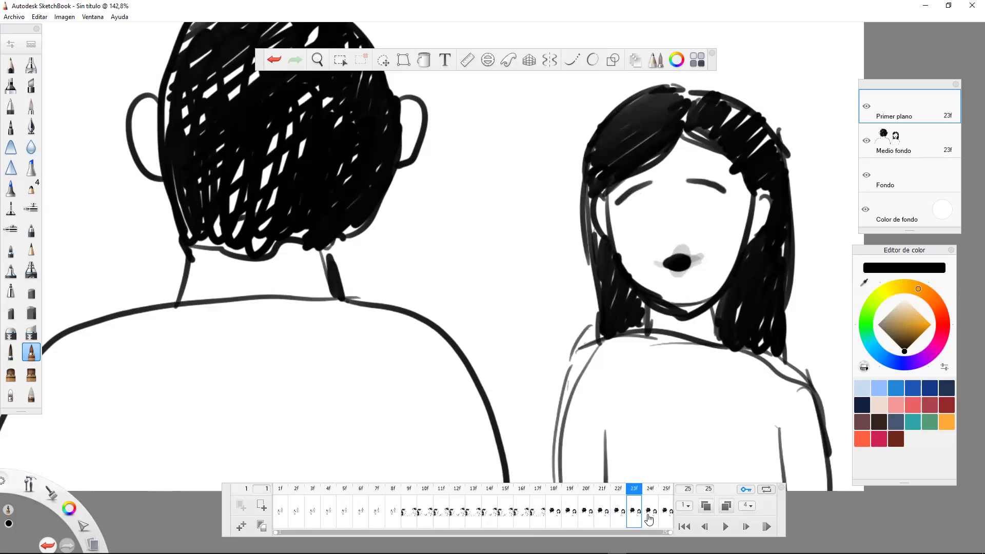
{"action": "key", "text": "period"}
{"action": "left_click_drag", "start_coordinate": [688, 179], "coordinate": [727, 194]}
{"action": "key", "text": "period"}
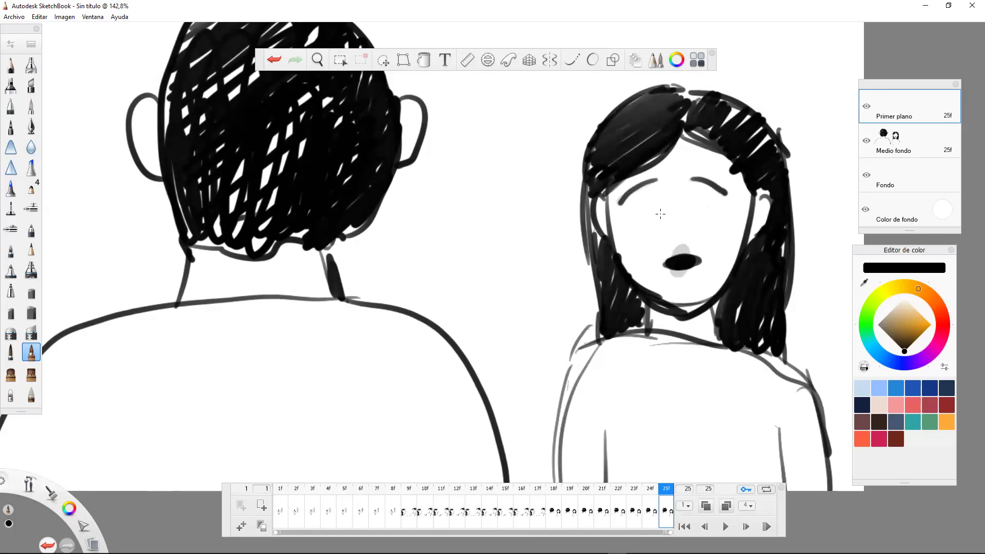
- Draw the girl's open eyes as filled black ovals on frames 18 to 21 of the Primer plano layer
{"action": "left_click", "coordinate": [554, 508]}
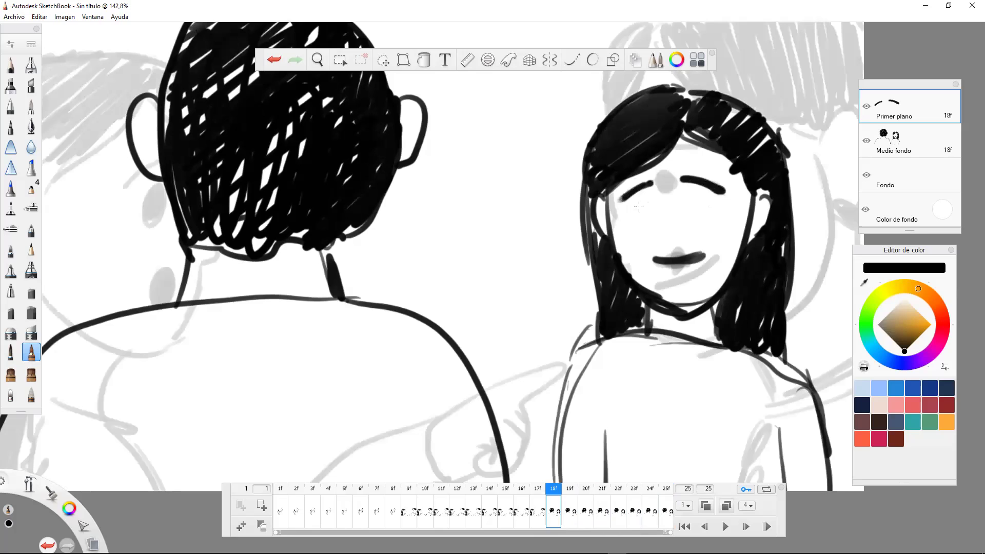
{"action": "mouse_move", "coordinate": [641, 202]}
{"action": "left_mouse_down"}
{"action": "mouse_move", "coordinate": [643, 217]}
{"action": "mouse_move", "coordinate": [641, 205]}
{"action": "mouse_move", "coordinate": [698, 213]}
{"action": "mouse_move", "coordinate": [702, 197]}
{"action": "left_mouse_up"}
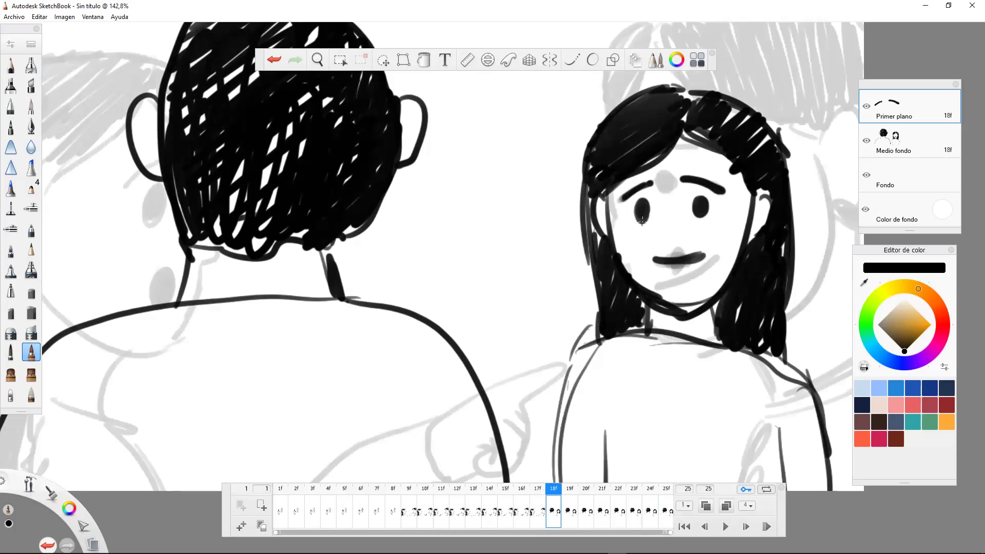
{"action": "key", "text": "period"}
{"action": "mouse_move", "coordinate": [701, 199]}
{"action": "left_mouse_down"}
{"action": "mouse_move", "coordinate": [700, 213]}
{"action": "mouse_move", "coordinate": [702, 200]}
{"action": "mouse_move", "coordinate": [641, 218]}
{"action": "mouse_move", "coordinate": [643, 203]}
{"action": "mouse_move", "coordinate": [701, 213]}
{"action": "mouse_move", "coordinate": [702, 203]}
{"action": "mouse_move", "coordinate": [642, 218]}
{"action": "mouse_move", "coordinate": [643, 203]}
{"action": "mouse_move", "coordinate": [701, 214]}
{"action": "mouse_move", "coordinate": [704, 199]}
{"action": "left_mouse_up"}
{"action": "key", "text": "period"}
{"action": "key", "text": "period"}
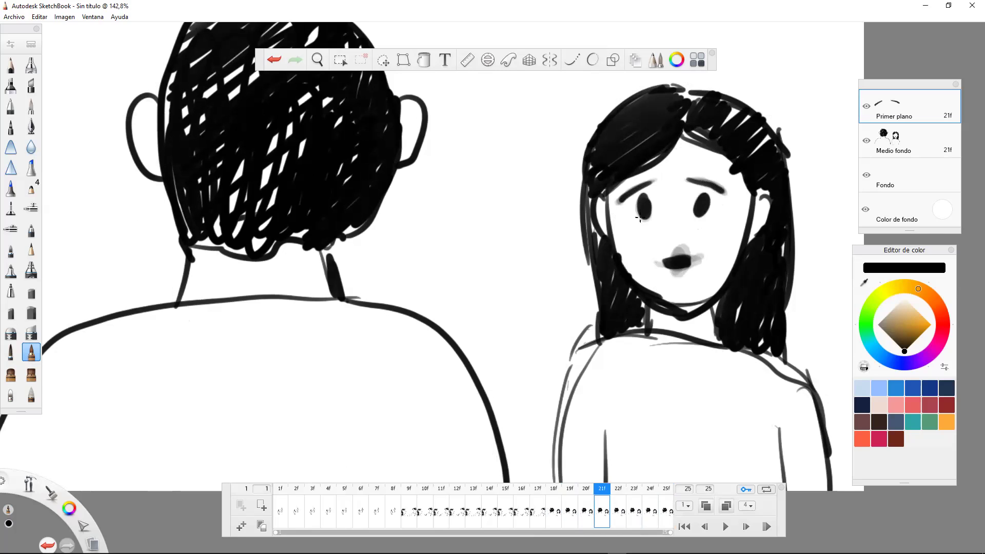
- Make the girl blink by drawing closed eyes as short arcs on frame 22 and small reopening eyes on frame 23
{"action": "key", "text": "period"}
{"action": "left_click_drag", "start_coordinate": [687, 204], "coordinate": [718, 212]}
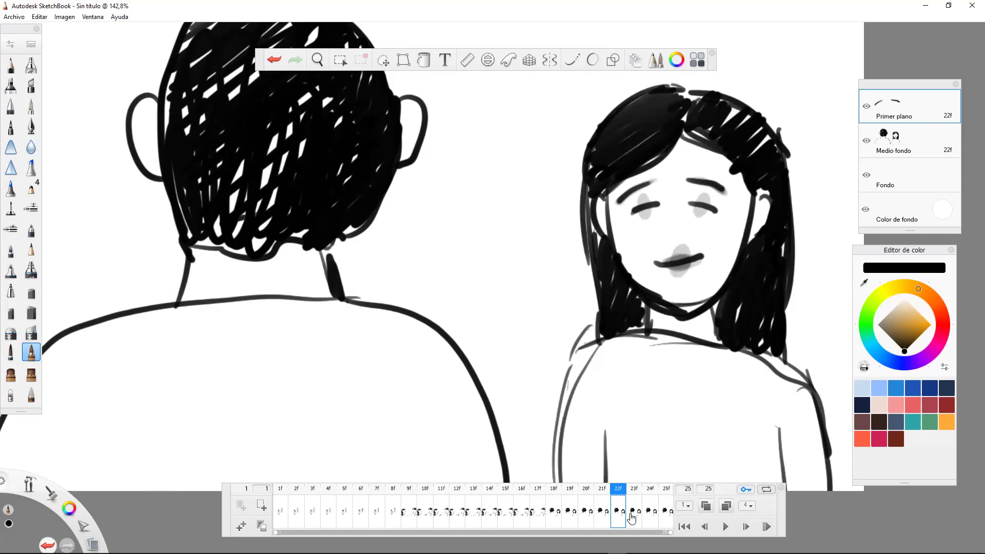
{"action": "key", "text": "period"}
{"action": "left_click_drag", "start_coordinate": [641, 205], "coordinate": [646, 204]}
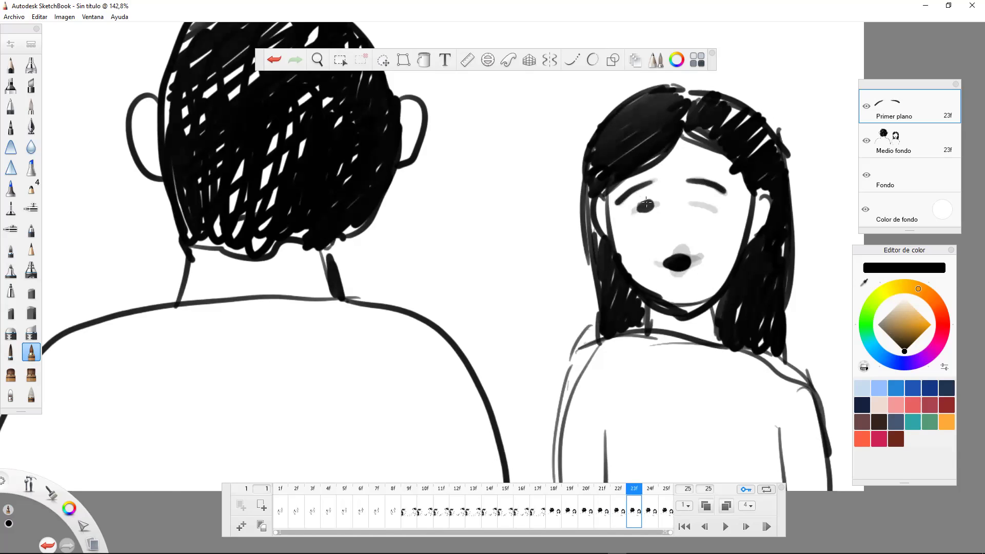
{"action": "left_click_drag", "start_coordinate": [707, 200], "coordinate": [707, 201]}
- Draw the girl's fully open oval eyes on frames 24 and 25
{"action": "key", "text": "period"}
{"action": "mouse_move", "coordinate": [645, 197]}
{"action": "left_mouse_down"}
{"action": "mouse_move", "coordinate": [644, 210]}
{"action": "mouse_move", "coordinate": [646, 200]}
{"action": "mouse_move", "coordinate": [703, 214]}
{"action": "left_mouse_up"}
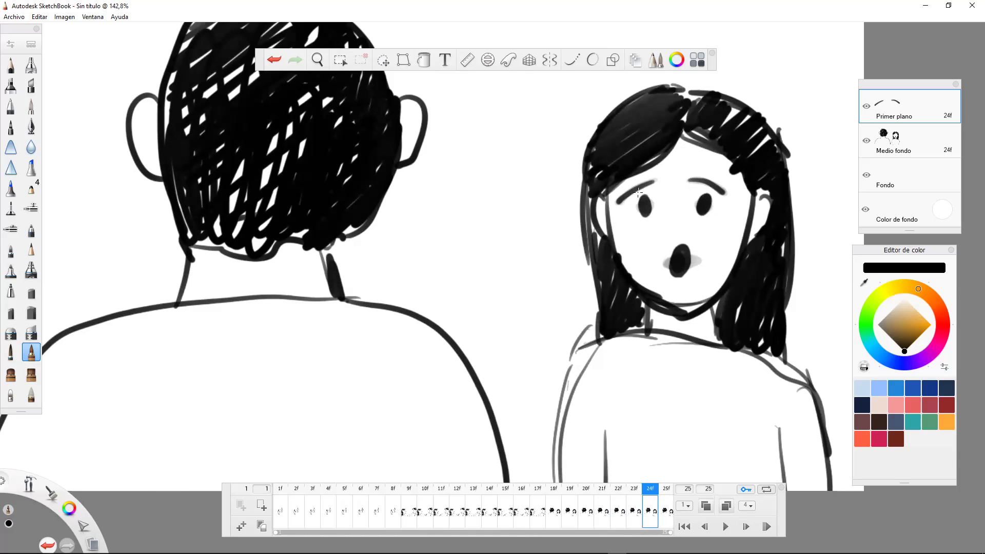
{"action": "key", "text": "period"}
{"action": "mouse_move", "coordinate": [645, 197]}
{"action": "left_mouse_down"}
{"action": "mouse_move", "coordinate": [645, 214]}
{"action": "mouse_move", "coordinate": [645, 201]}
{"action": "left_mouse_up"}
{"action": "mouse_move", "coordinate": [703, 211]}
{"action": "left_mouse_down"}
{"action": "mouse_move", "coordinate": [707, 200]}
{"action": "mouse_move", "coordinate": [704, 212]}
{"action": "left_mouse_up"}
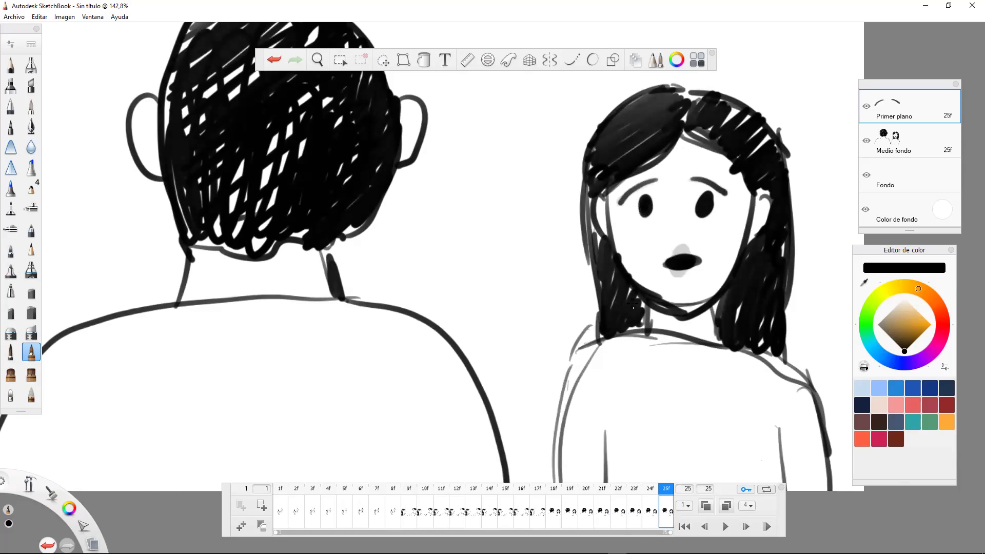
- Play the whole animation with the full canvas in view to check the third shot, and stop it
{"action": "scroll", "coordinate": [634, 305], "scroll_direction": "down", "scroll_amount": 2}
{"action": "scroll", "coordinate": [634, 309], "scroll_direction": "down", "scroll_amount": 2}
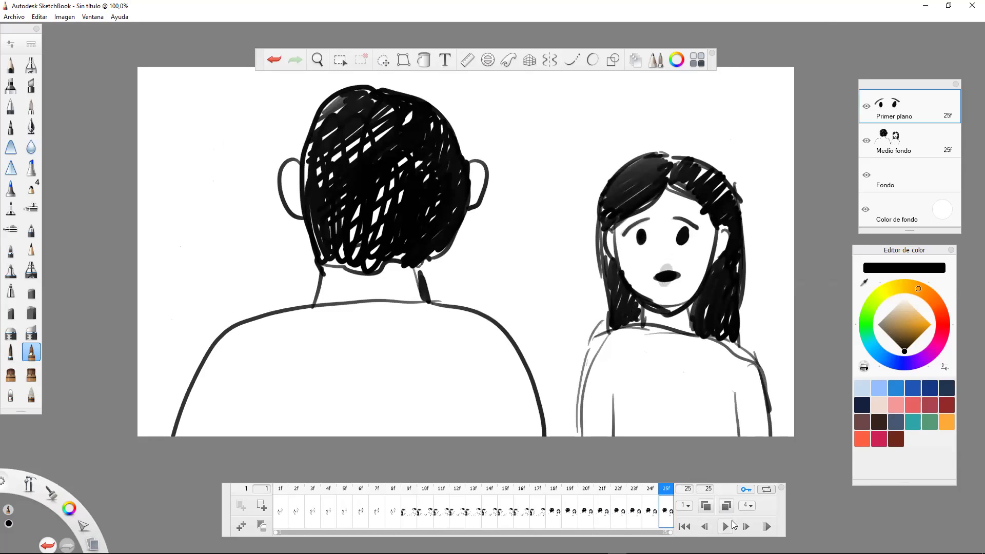
{"action": "left_click", "coordinate": [726, 526]}
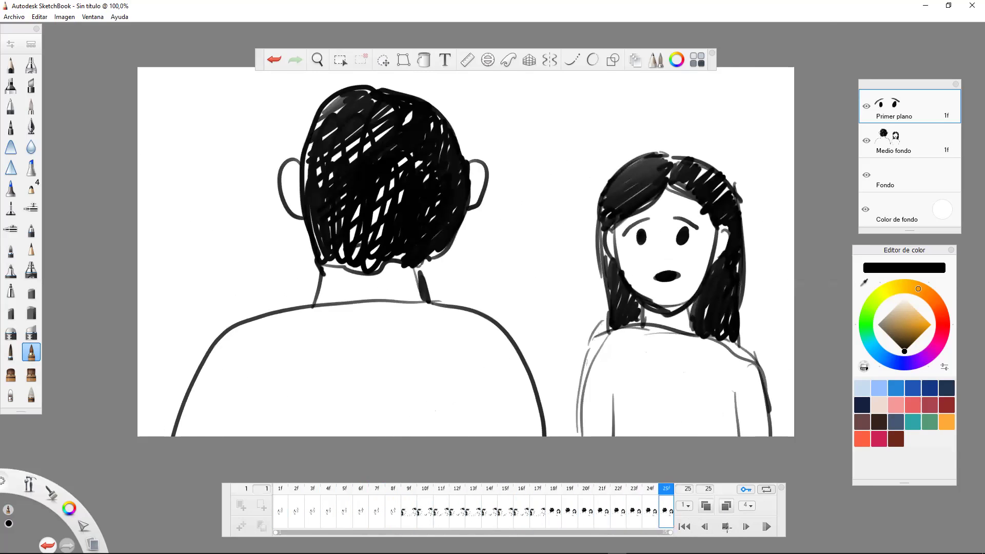
{"action": "left_click", "coordinate": [726, 526]}
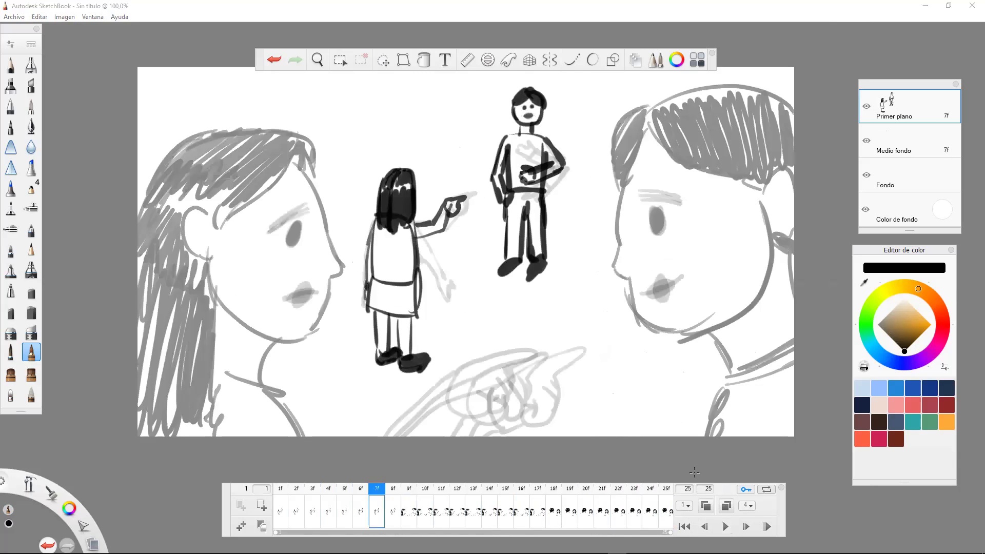
- Flip repeatedly between frames 18 and 19 to compare the girl's eyebrows, eyes and mouth
{"action": "left_click", "coordinate": [575, 519]}
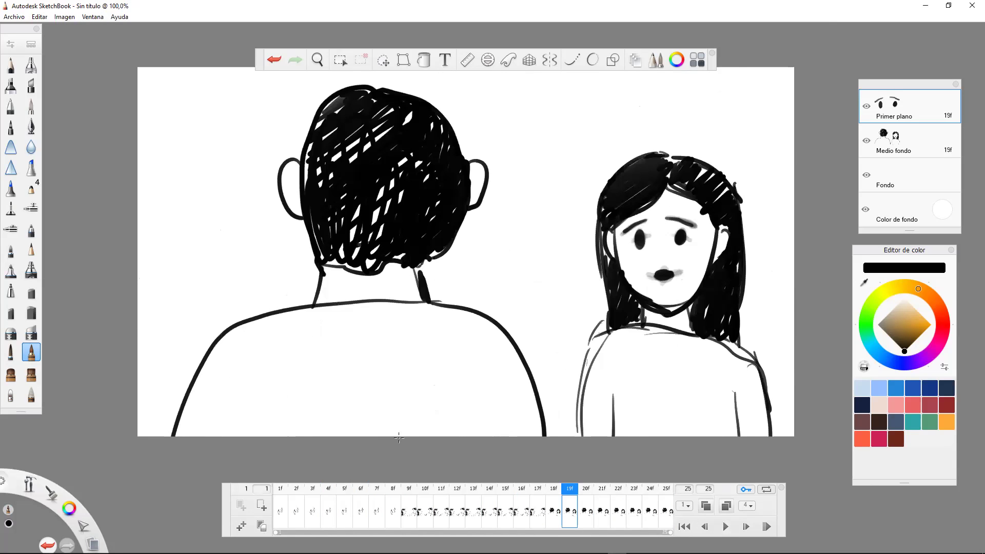
{"action": "left_click", "coordinate": [557, 518]}
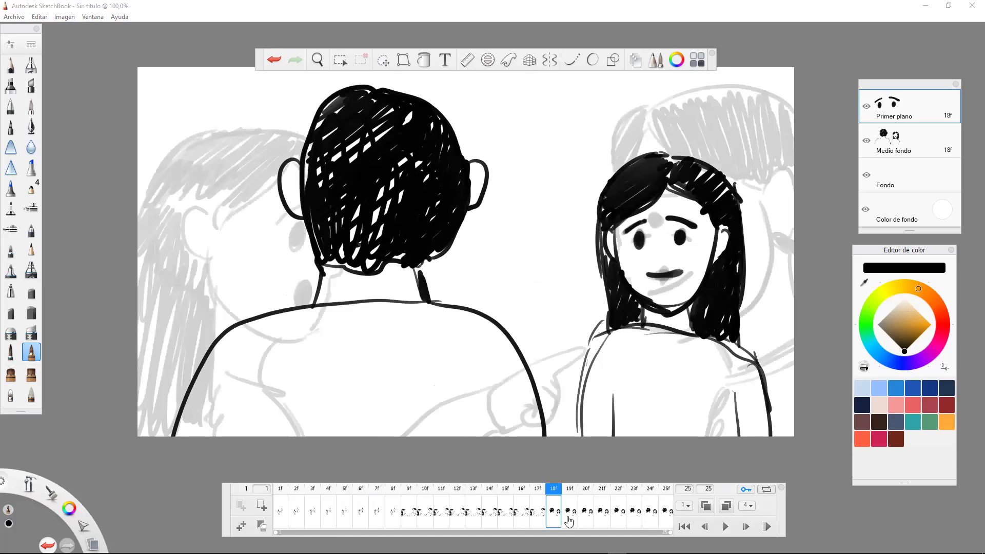
{"action": "left_click", "coordinate": [576, 518]}
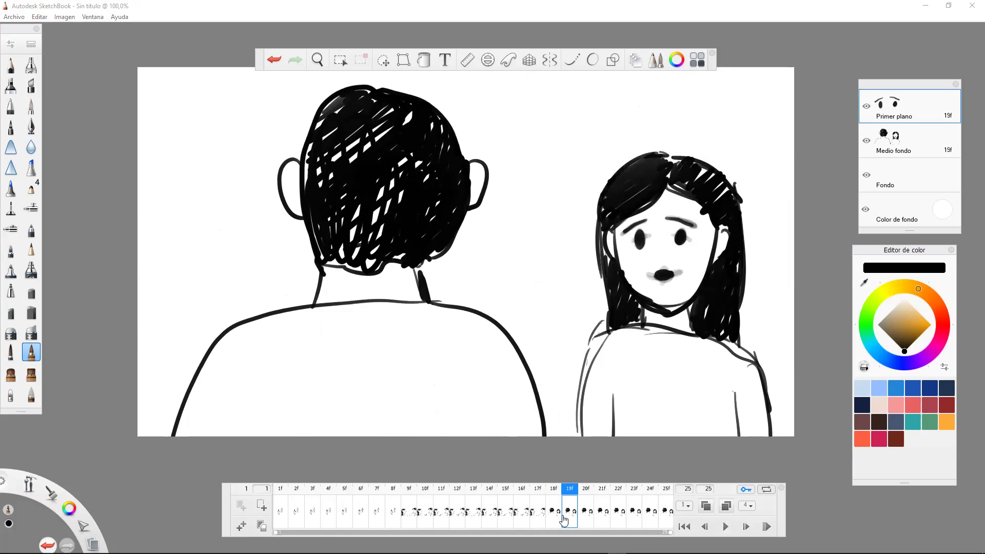
{"action": "left_click", "coordinate": [559, 520]}
{"action": "left_click", "coordinate": [571, 519]}
{"action": "left_click", "coordinate": [556, 521]}
{"action": "left_click", "coordinate": [572, 520]}
{"action": "left_click", "coordinate": [559, 519]}
{"action": "left_click", "coordinate": [569, 520]}
{"action": "left_click", "coordinate": [556, 521]}
{"action": "left_click", "coordinate": [569, 520]}
{"action": "left_click", "coordinate": [556, 522]}
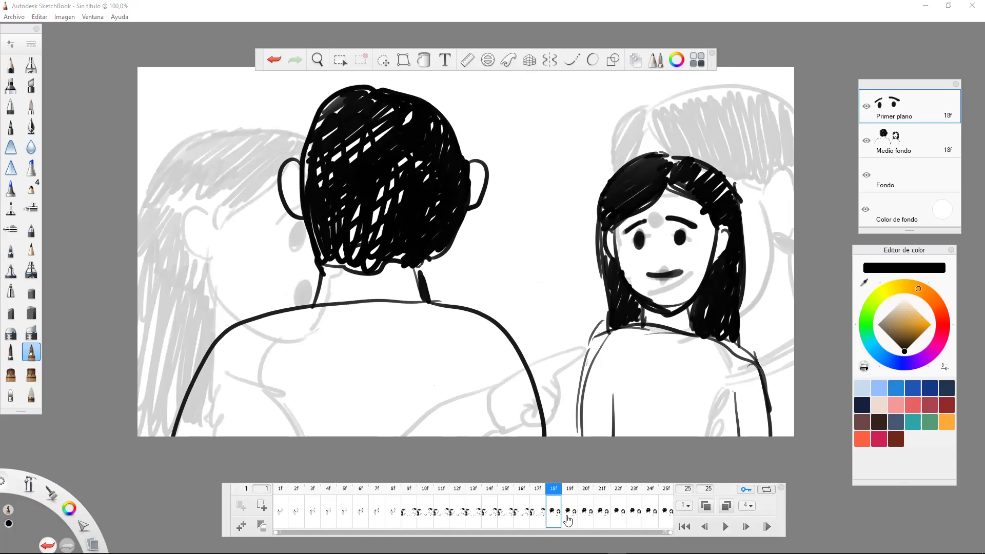
{"action": "left_click", "coordinate": [569, 520]}
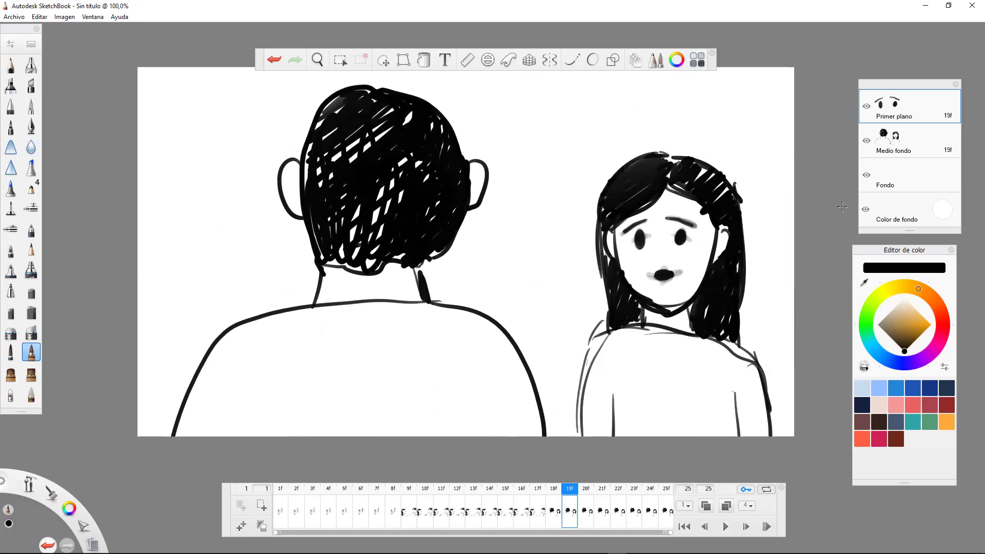
- Look through frames 18, 22 and 25 of the third shot, returning to frame 18
{"action": "left_click", "coordinate": [554, 518]}
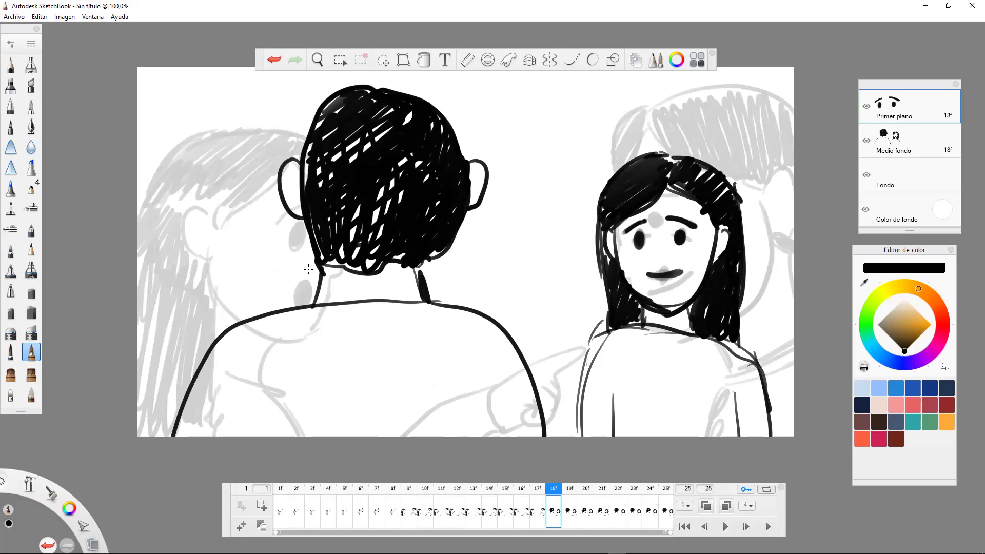
{"action": "left_click", "coordinate": [617, 520]}
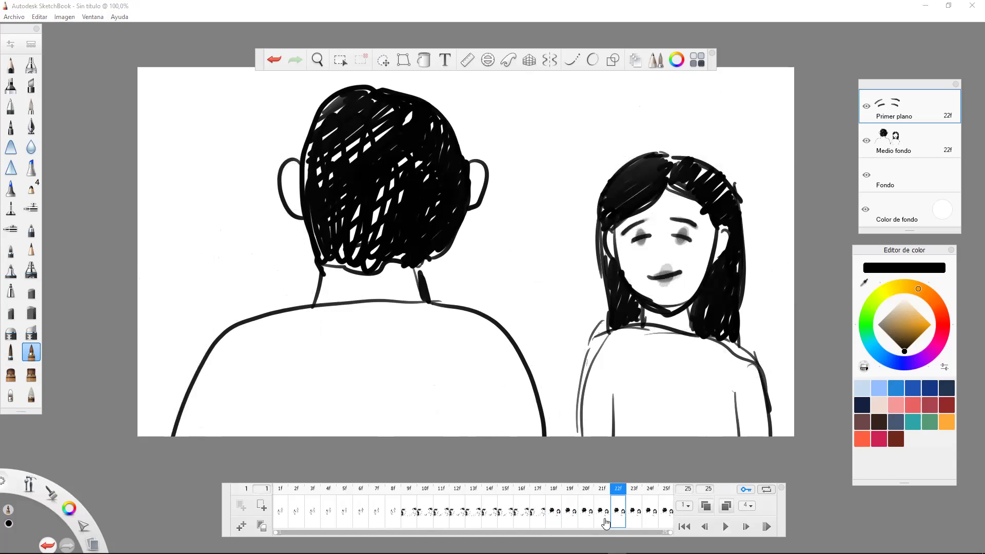
{"action": "left_click", "coordinate": [666, 518]}
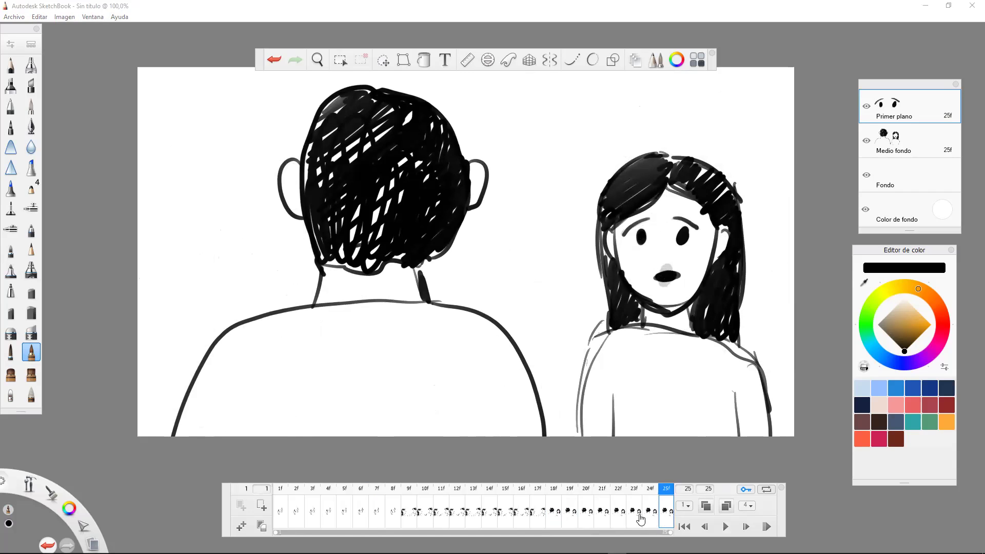
{"action": "left_click", "coordinate": [565, 524]}
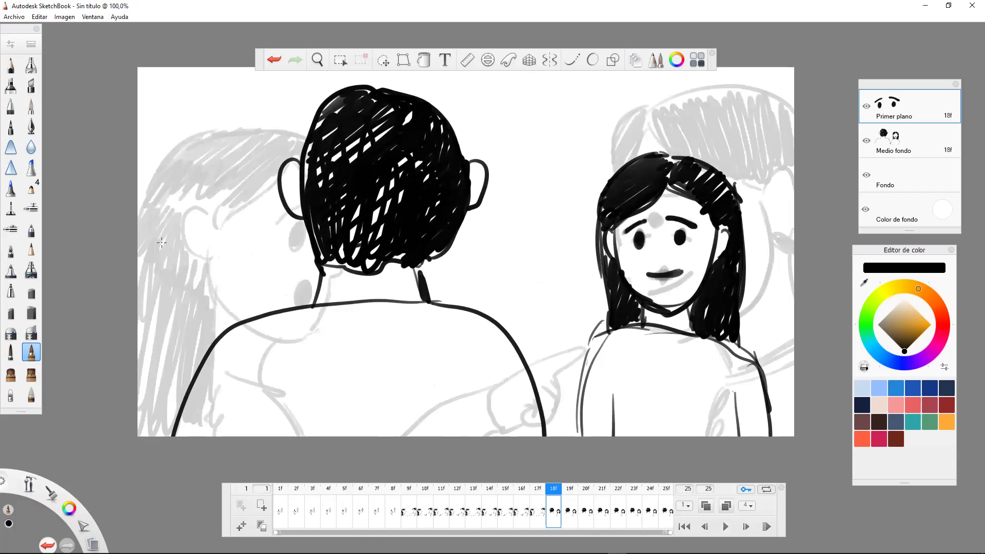
{"action": "mouse_move", "coordinate": [156, 183]}
{"action": "left_mouse_down"}
{"action": "mouse_move", "coordinate": [160, 253]}
{"action": "mouse_move", "coordinate": [137, 270]}
{"action": "left_mouse_up"}
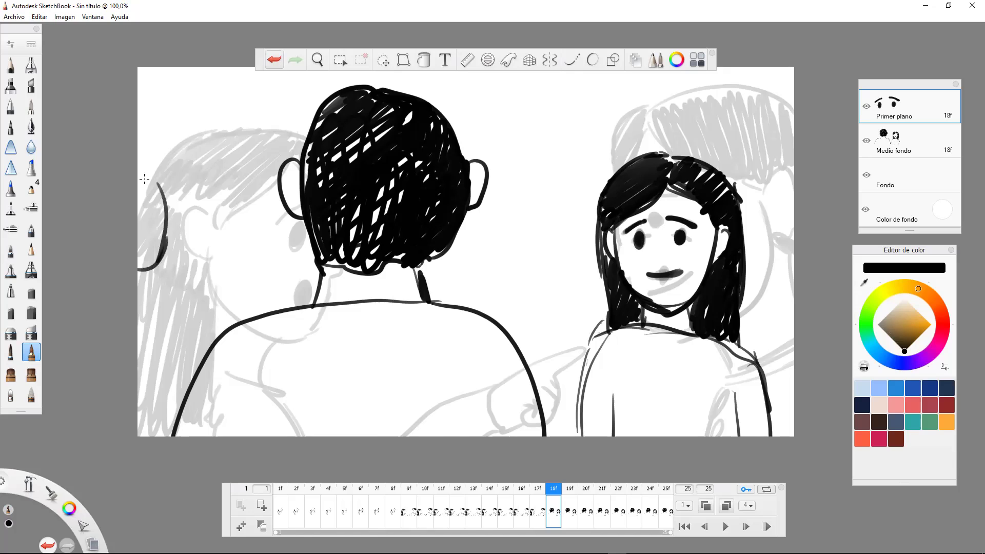
{"action": "key", "text": "ctrl+z"}
{"action": "mouse_move", "coordinate": [138, 236]}
{"action": "left_mouse_down"}
{"action": "mouse_move", "coordinate": [154, 234]}
{"action": "mouse_move", "coordinate": [157, 145]}
{"action": "mouse_move", "coordinate": [158, 200]}
{"action": "left_mouse_up"}
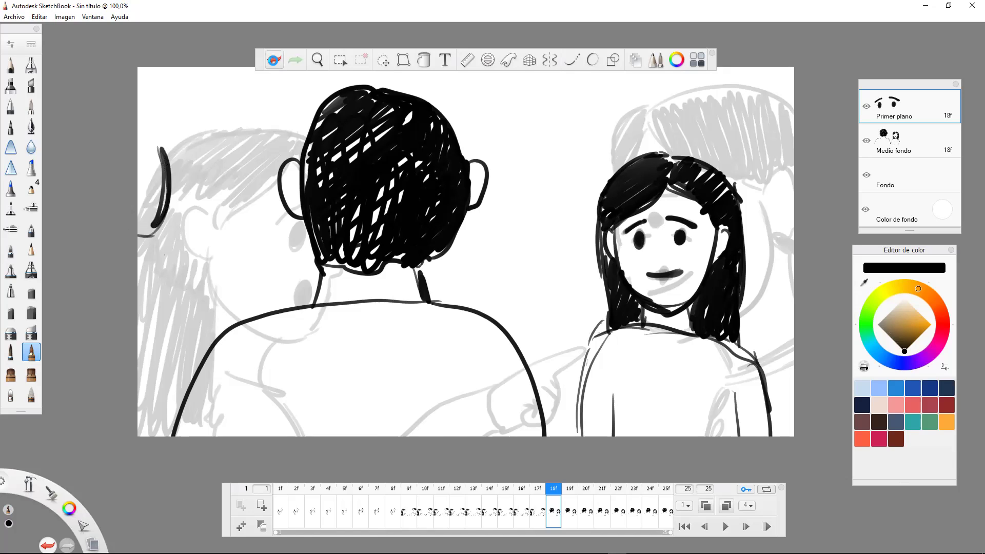
{"action": "key", "text": "ctrl+z"}
- On frame 18, draw a passer-by's face in profile entering at the canvas's left edge, with eye, nose, mouth and hair
{"action": "mouse_move", "coordinate": [158, 136]}
{"action": "left_mouse_down"}
{"action": "mouse_move", "coordinate": [174, 195]}
{"action": "mouse_move", "coordinate": [151, 229]}
{"action": "left_mouse_up"}
{"action": "mouse_move", "coordinate": [147, 166]}
{"action": "left_mouse_down"}
{"action": "mouse_move", "coordinate": [150, 177]}
{"action": "mouse_move", "coordinate": [155, 152]}
{"action": "left_mouse_up"}
{"action": "mouse_move", "coordinate": [143, 209]}
{"action": "left_mouse_down"}
{"action": "mouse_move", "coordinate": [156, 205]}
{"action": "mouse_move", "coordinate": [162, 218]}
{"action": "mouse_move", "coordinate": [143, 234]}
{"action": "left_mouse_up"}
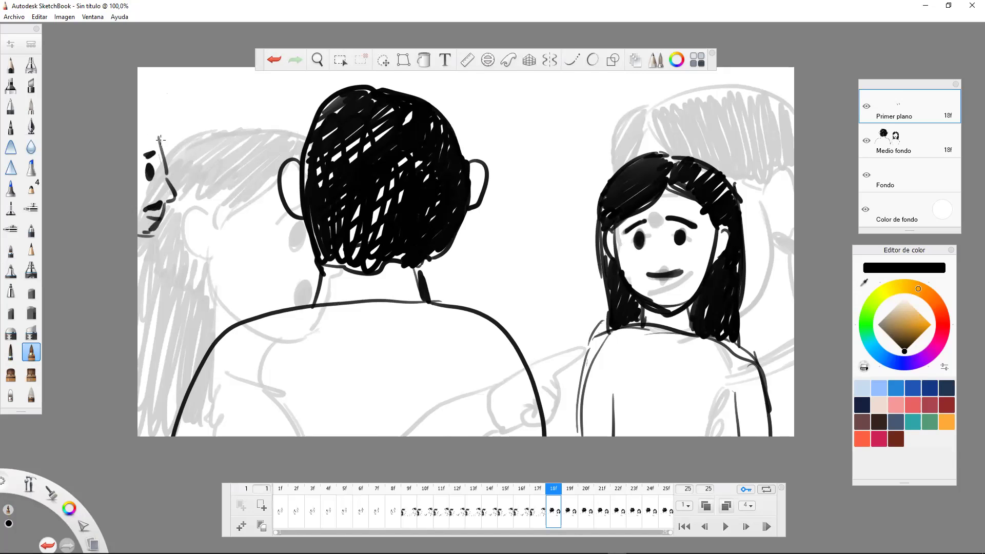
{"action": "mouse_move", "coordinate": [138, 134]}
{"action": "left_mouse_down"}
{"action": "mouse_move", "coordinate": [168, 128]}
{"action": "mouse_move", "coordinate": [165, 147]}
{"action": "left_mouse_up"}
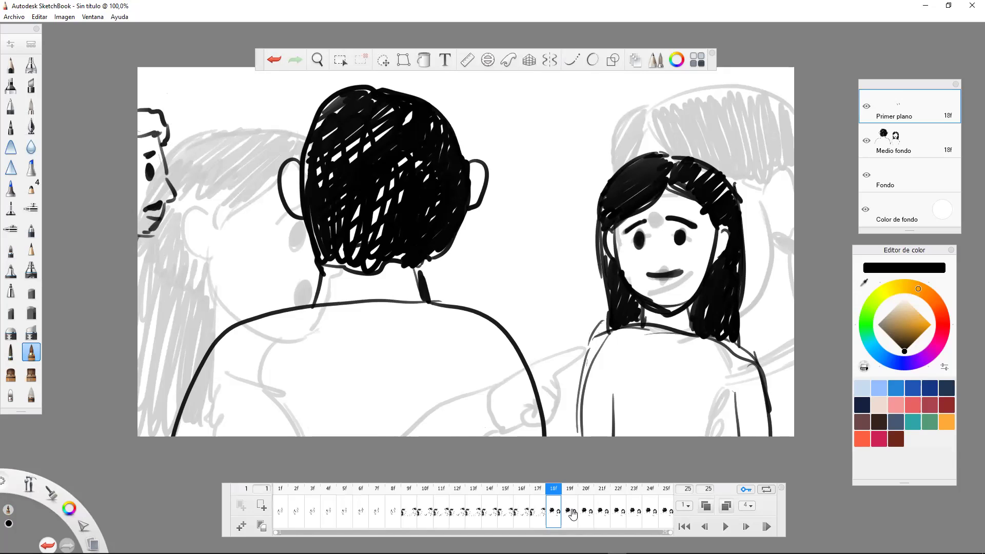
- On frame 19, draw the passer-by's profile slightly further into the shot, with face, eye, mouth and hair
{"action": "key", "text": "period"}
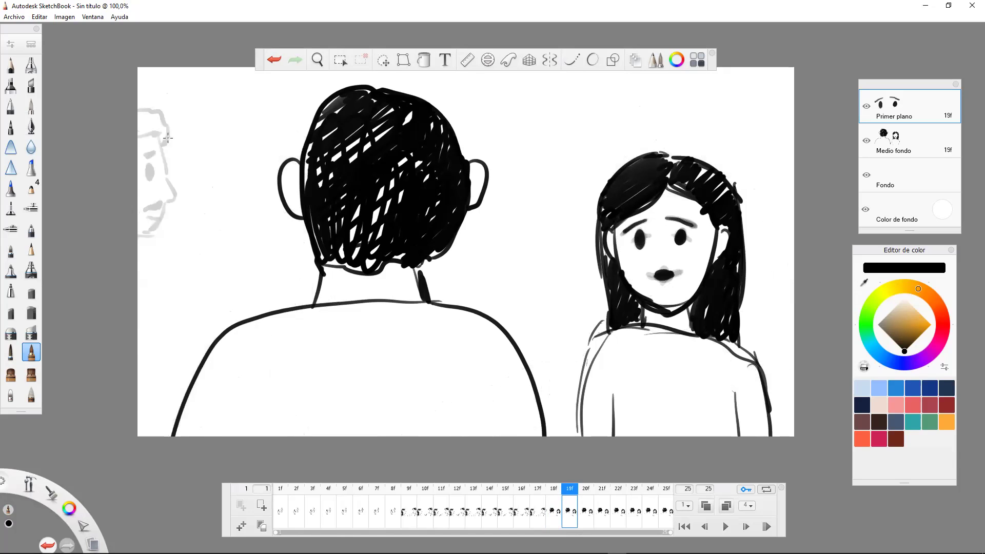
{"action": "mouse_move", "coordinate": [175, 142]}
{"action": "left_mouse_down"}
{"action": "mouse_move", "coordinate": [188, 194]}
{"action": "mouse_move", "coordinate": [157, 250]}
{"action": "mouse_move", "coordinate": [175, 226]}
{"action": "mouse_move", "coordinate": [164, 212]}
{"action": "left_mouse_up"}
{"action": "left_click_drag", "start_coordinate": [167, 176], "coordinate": [167, 177]}
{"action": "mouse_move", "coordinate": [157, 164]}
{"action": "left_mouse_down"}
{"action": "mouse_move", "coordinate": [143, 143]}
{"action": "mouse_move", "coordinate": [178, 144]}
{"action": "mouse_move", "coordinate": [181, 132]}
{"action": "mouse_move", "coordinate": [138, 118]}
{"action": "left_mouse_up"}
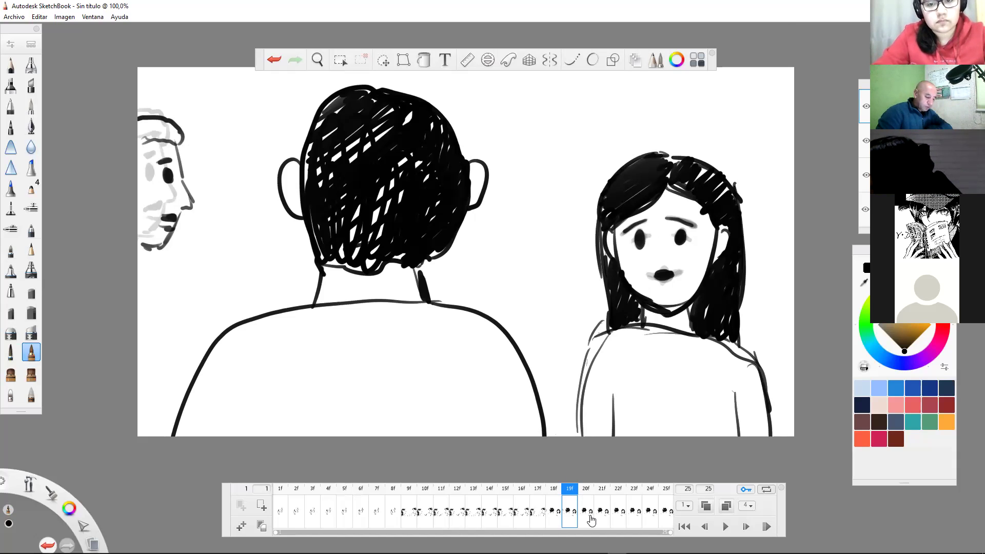
- On frame 20, draw the passer-by further in, with profile, hair, neck and the front of his torso
{"action": "key", "text": "period"}
{"action": "mouse_move", "coordinate": [181, 174]}
{"action": "left_mouse_down"}
{"action": "mouse_move", "coordinate": [188, 149]}
{"action": "mouse_move", "coordinate": [200, 215]}
{"action": "mouse_move", "coordinate": [178, 220]}
{"action": "mouse_move", "coordinate": [189, 223]}
{"action": "mouse_move", "coordinate": [153, 260]}
{"action": "left_mouse_up"}
{"action": "mouse_move", "coordinate": [164, 153]}
{"action": "left_mouse_down"}
{"action": "mouse_move", "coordinate": [187, 149]}
{"action": "mouse_move", "coordinate": [142, 162]}
{"action": "mouse_move", "coordinate": [138, 181]}
{"action": "left_mouse_up"}
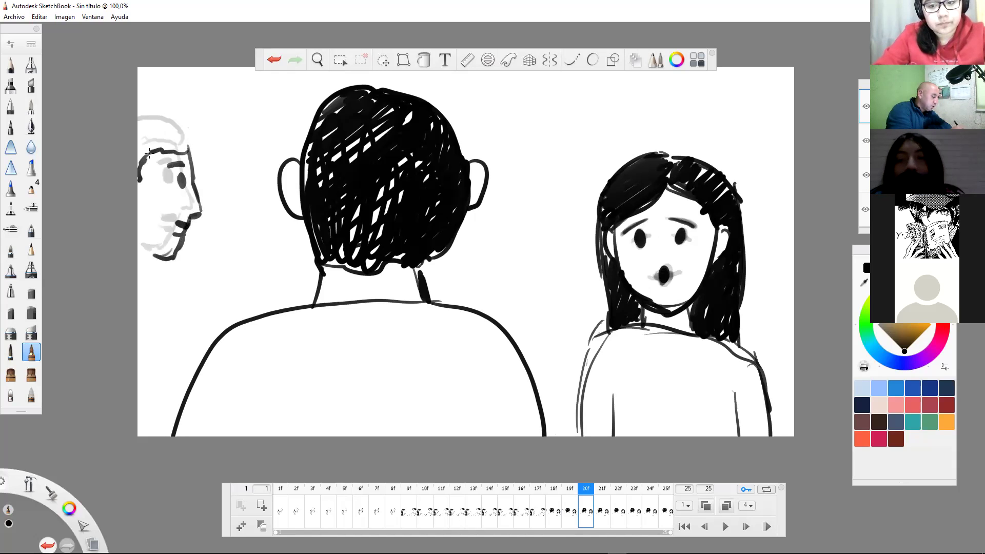
{"action": "mouse_move", "coordinate": [191, 149]}
{"action": "left_mouse_down"}
{"action": "mouse_move", "coordinate": [181, 124]}
{"action": "mouse_move", "coordinate": [138, 135]}
{"action": "left_mouse_up"}
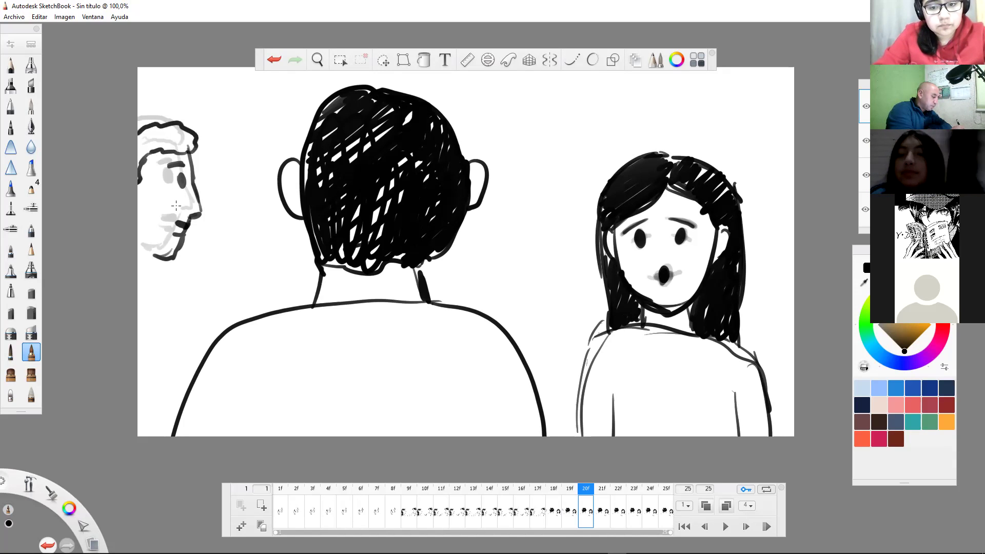
{"action": "mouse_move", "coordinate": [150, 259]}
{"action": "left_mouse_down"}
{"action": "mouse_move", "coordinate": [140, 283]}
{"action": "mouse_move", "coordinate": [154, 336]}
{"action": "mouse_move", "coordinate": [156, 307]}
{"action": "mouse_move", "coordinate": [165, 371]}
{"action": "left_mouse_up"}
{"action": "left_click_drag", "start_coordinate": [148, 327], "coordinate": [159, 436]}
{"action": "left_click_drag", "start_coordinate": [168, 359], "coordinate": [172, 431]}
{"action": "left_click_drag", "start_coordinate": [175, 123], "coordinate": [137, 126]}
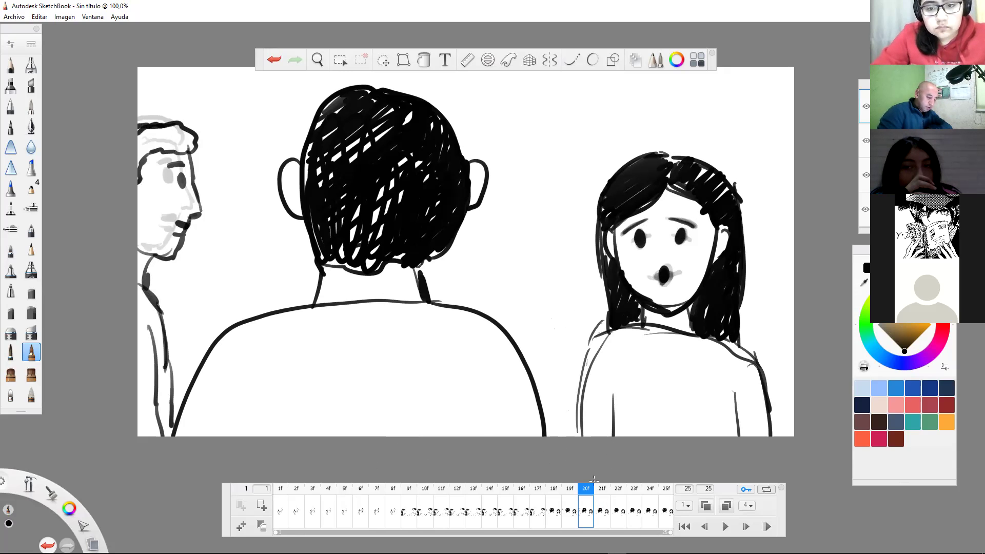
- On frame 21, draw the passer-by's eye further to the right and try out an outline for his hair
{"action": "key", "text": "period"}
{"action": "mouse_move", "coordinate": [192, 171]}
{"action": "left_mouse_down"}
{"action": "mouse_move", "coordinate": [196, 180]}
{"action": "mouse_move", "coordinate": [179, 166]}
{"action": "left_mouse_up"}
{"action": "mouse_move", "coordinate": [205, 123]}
{"action": "left_mouse_down"}
{"action": "mouse_move", "coordinate": [194, 150]}
{"action": "mouse_move", "coordinate": [174, 117]}
{"action": "mouse_move", "coordinate": [139, 123]}
{"action": "left_mouse_up"}
{"action": "key", "text": "e"}
{"action": "mouse_move", "coordinate": [202, 149]}
{"action": "left_mouse_down"}
{"action": "mouse_move", "coordinate": [188, 156]}
{"action": "mouse_move", "coordinate": [184, 146]}
{"action": "left_mouse_up"}
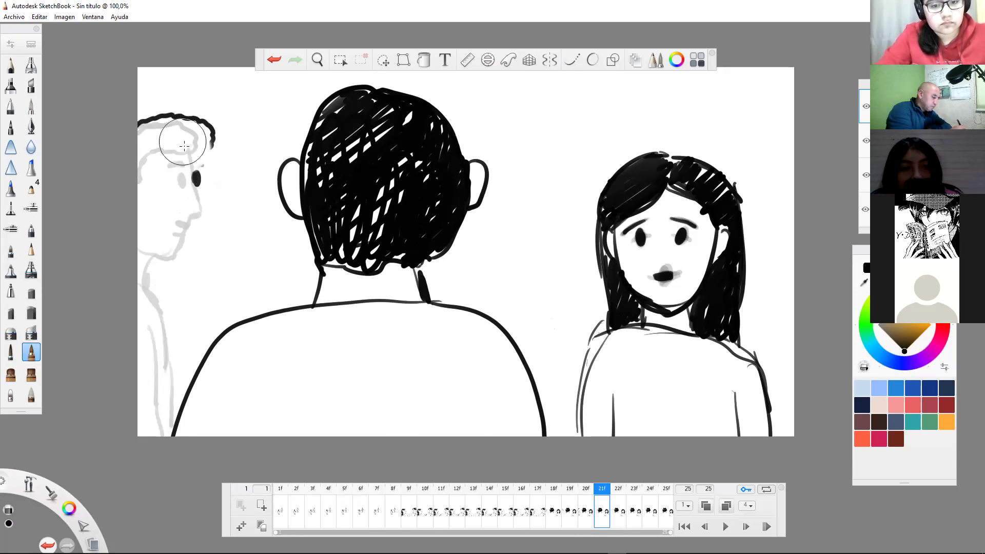
{"action": "left_click", "coordinate": [275, 60]}
{"action": "left_click", "coordinate": [275, 60]}
{"action": "left_click", "coordinate": [274, 60]}
- Draw the passer-by's hairline, jaw and forehead line on frame 21
{"action": "mouse_move", "coordinate": [177, 144]}
{"action": "left_mouse_down"}
{"action": "mouse_move", "coordinate": [210, 138]}
{"action": "mouse_move", "coordinate": [190, 114]}
{"action": "mouse_move", "coordinate": [146, 118]}
{"action": "mouse_move", "coordinate": [138, 133]}
{"action": "mouse_move", "coordinate": [156, 150]}
{"action": "mouse_move", "coordinate": [148, 182]}
{"action": "mouse_move", "coordinate": [138, 175]}
{"action": "left_mouse_up"}
{"action": "left_click_drag", "start_coordinate": [136, 214], "coordinate": [172, 255]}
{"action": "left_click_drag", "start_coordinate": [202, 143], "coordinate": [209, 183]}
{"action": "key", "text": "e"}
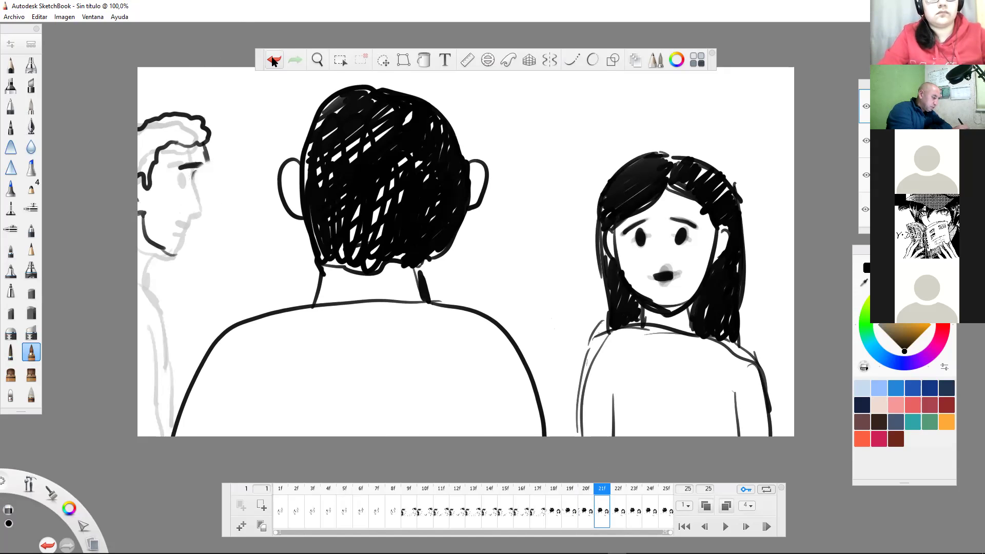
{"action": "key", "text": "ctrl+z"}
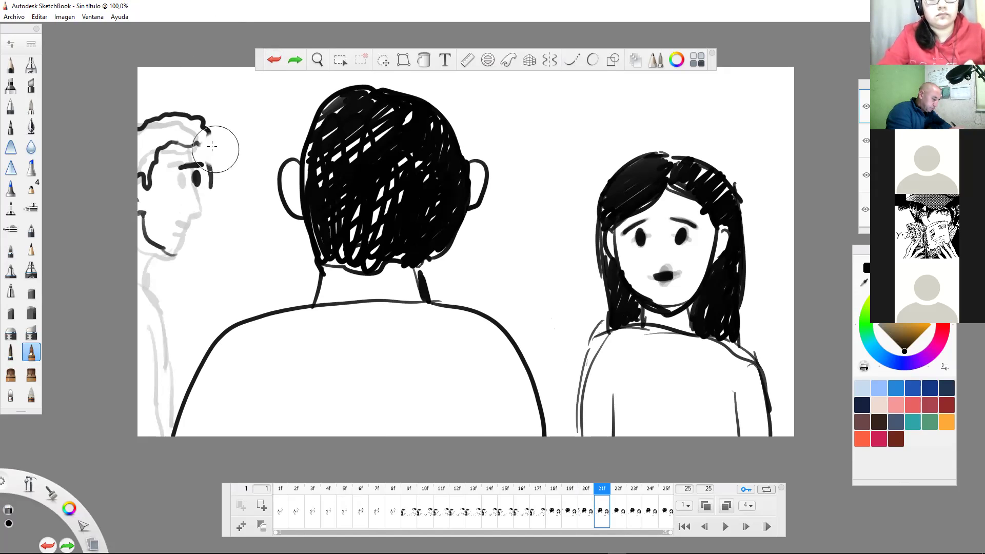
{"action": "key", "text": "e"}
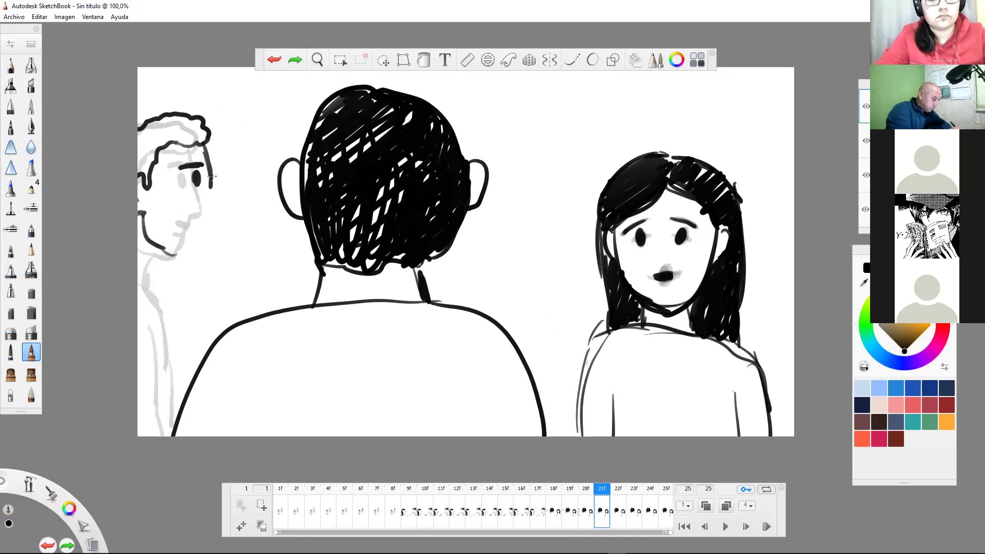
- Complete the passer-by on frame 21 with nose, mouth, chin, neck, collar and torso lines
{"action": "left_click_drag", "start_coordinate": [208, 163], "coordinate": [219, 203]}
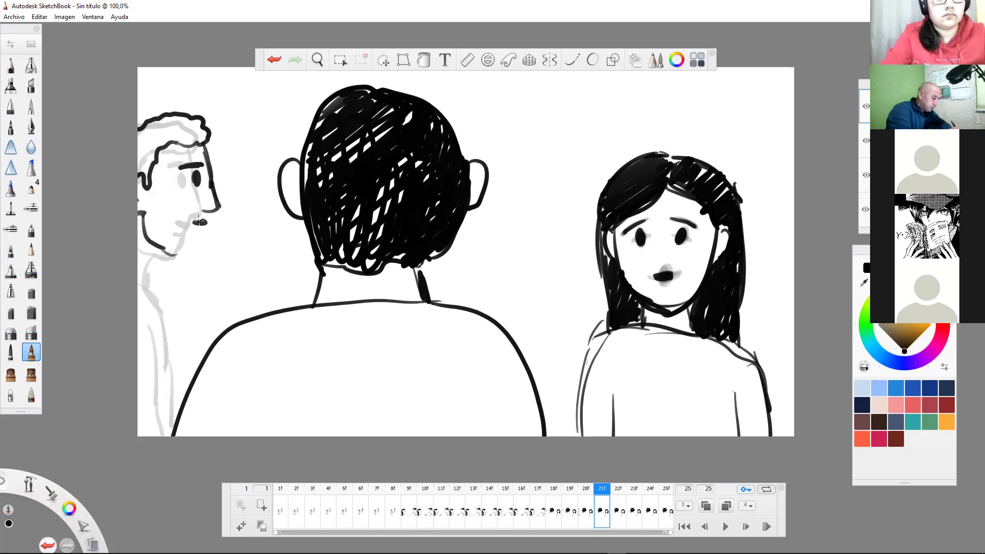
{"action": "mouse_move", "coordinate": [212, 210]}
{"action": "left_mouse_down"}
{"action": "mouse_move", "coordinate": [199, 249]}
{"action": "mouse_move", "coordinate": [170, 254]}
{"action": "mouse_move", "coordinate": [180, 297]}
{"action": "mouse_move", "coordinate": [138, 277]}
{"action": "left_mouse_up"}
{"action": "left_click_drag", "start_coordinate": [175, 326], "coordinate": [183, 397]}
{"action": "left_click_drag", "start_coordinate": [180, 294], "coordinate": [189, 359]}
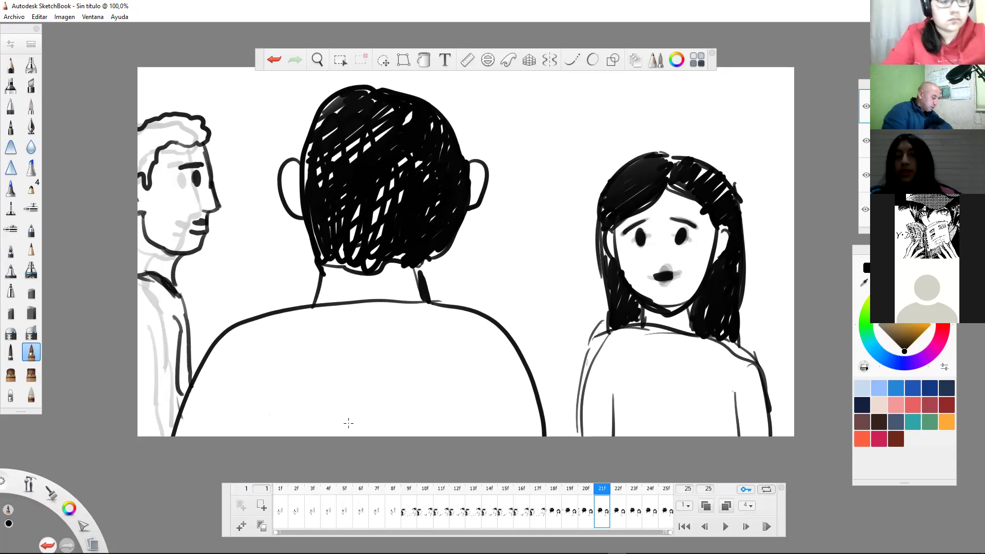
- On frame 22, draw the passer-by's eyebrow, eye, forehead, nose, mouth and chin one position further into the shot
{"action": "left_click", "coordinate": [620, 520]}
{"action": "mouse_move", "coordinate": [221, 159]}
{"action": "left_mouse_down"}
{"action": "mouse_move", "coordinate": [197, 161]}
{"action": "mouse_move", "coordinate": [221, 158]}
{"action": "mouse_move", "coordinate": [213, 179]}
{"action": "left_mouse_up"}
{"action": "left_click_drag", "start_coordinate": [222, 140], "coordinate": [234, 205]}
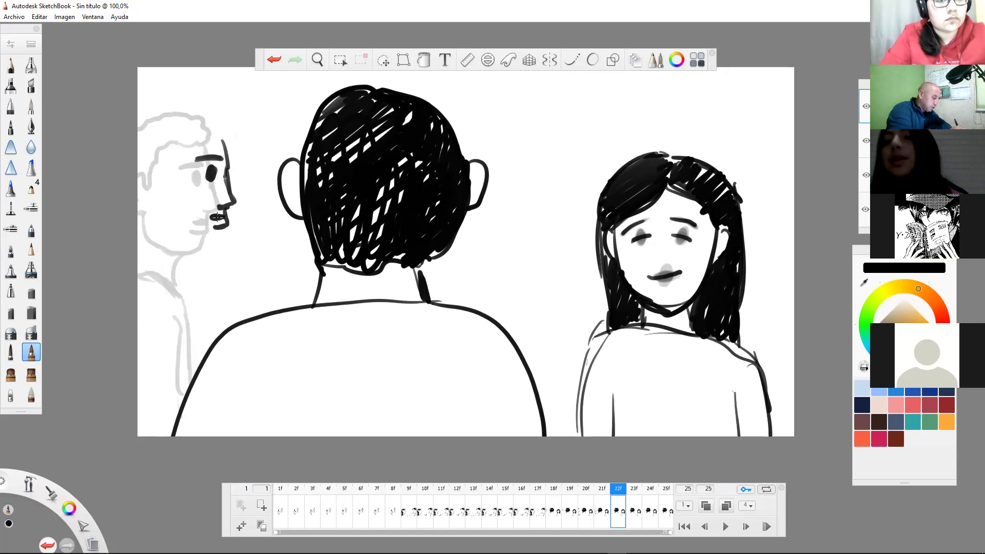
{"action": "mouse_move", "coordinate": [224, 230]}
{"action": "left_mouse_down"}
{"action": "mouse_move", "coordinate": [224, 249]}
{"action": "mouse_move", "coordinate": [197, 249]}
{"action": "left_mouse_up"}
{"action": "mouse_move", "coordinate": [175, 206]}
{"action": "left_mouse_down"}
{"action": "mouse_move", "coordinate": [181, 234]}
{"action": "mouse_move", "coordinate": [171, 233]}
{"action": "left_mouse_up"}
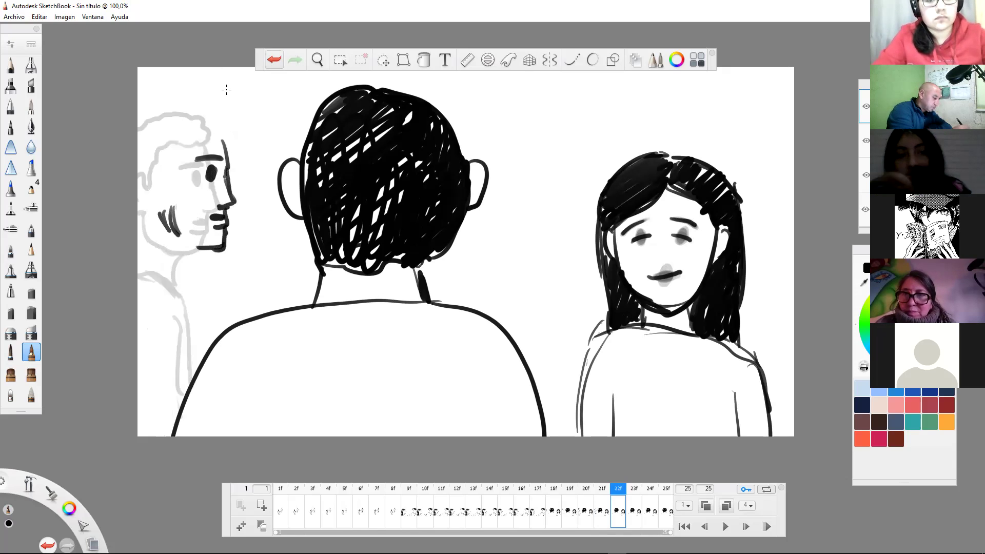
{"action": "key", "text": "ctrl+z"}
{"action": "key", "text": "ctrl+z"}
{"action": "key", "text": "ctrl+z"}
- Complete the passer-by on frame 22 with ear, jaw, hair, neck, collar and torso lines
{"action": "mouse_move", "coordinate": [157, 213]}
{"action": "left_mouse_down"}
{"action": "mouse_move", "coordinate": [174, 245]}
{"action": "mouse_move", "coordinate": [197, 249]}
{"action": "mouse_move", "coordinate": [170, 237]}
{"action": "mouse_move", "coordinate": [144, 186]}
{"action": "mouse_move", "coordinate": [154, 175]}
{"action": "mouse_move", "coordinate": [153, 215]}
{"action": "left_mouse_up"}
{"action": "mouse_move", "coordinate": [164, 180]}
{"action": "left_mouse_down"}
{"action": "mouse_move", "coordinate": [184, 132]}
{"action": "mouse_move", "coordinate": [172, 149]}
{"action": "mouse_move", "coordinate": [223, 141]}
{"action": "mouse_move", "coordinate": [226, 119]}
{"action": "mouse_move", "coordinate": [189, 109]}
{"action": "mouse_move", "coordinate": [147, 133]}
{"action": "left_mouse_up"}
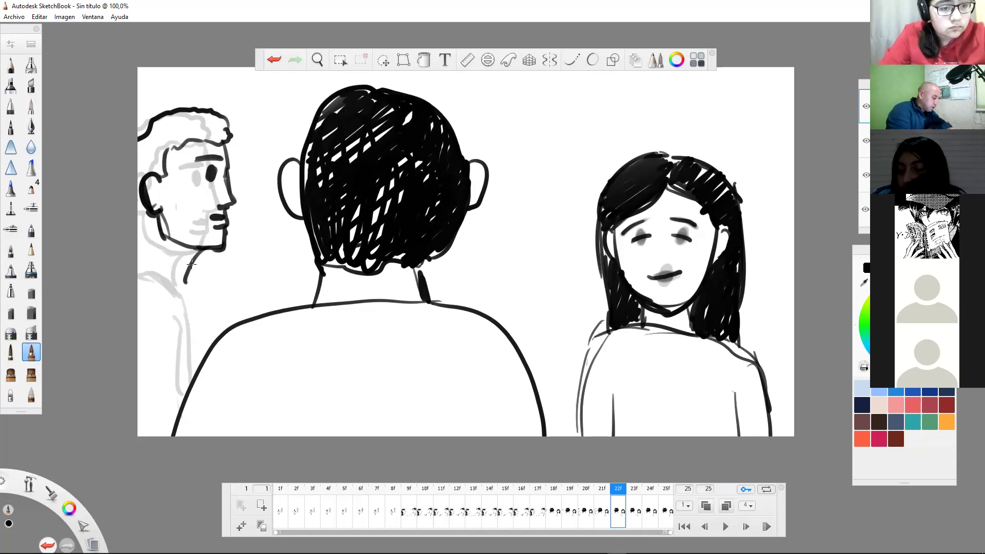
{"action": "mouse_move", "coordinate": [164, 272]}
{"action": "left_mouse_down"}
{"action": "mouse_move", "coordinate": [202, 297]}
{"action": "mouse_move", "coordinate": [193, 373]}
{"action": "left_mouse_up"}
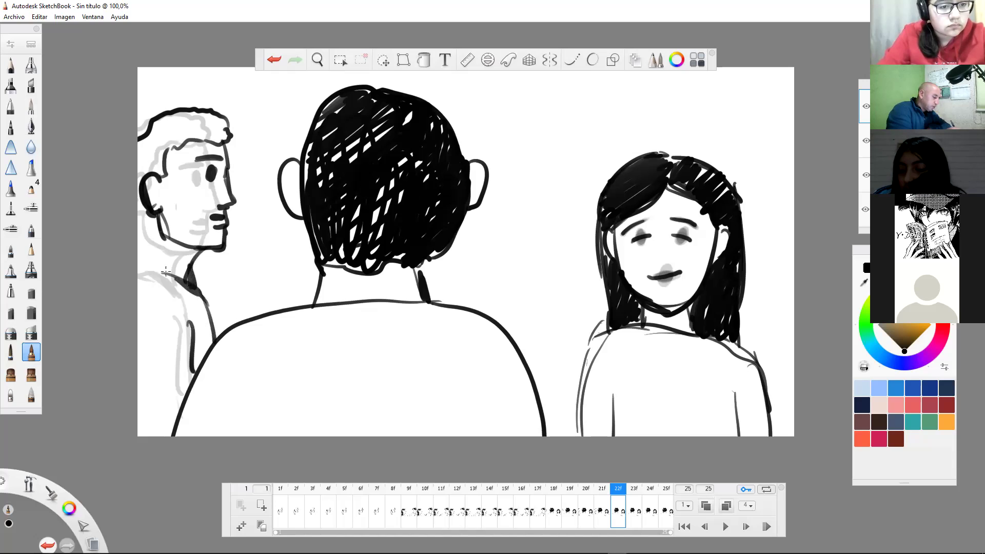
{"action": "left_click_drag", "start_coordinate": [143, 206], "coordinate": [152, 277]}
{"action": "left_click_drag", "start_coordinate": [154, 224], "coordinate": [148, 241]}
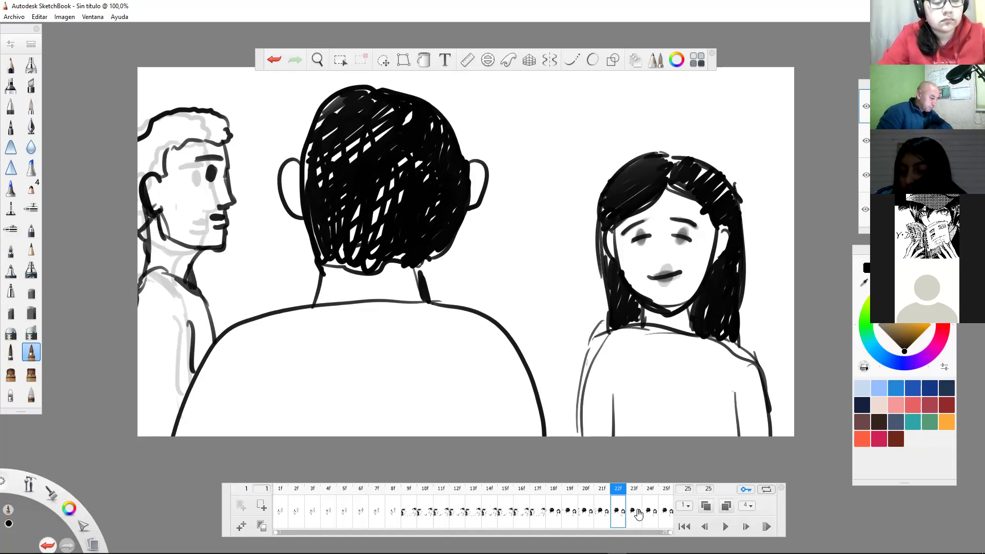
- Flip through frames 20 to 23 to check the passer-by's movement, ending on frame 23
{"action": "key", "text": "period"}
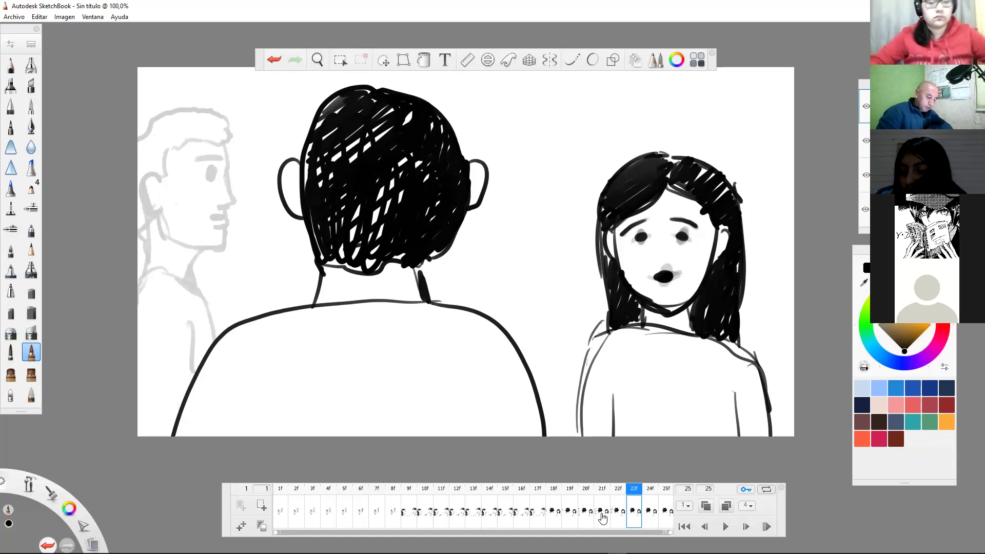
{"action": "left_click", "coordinate": [621, 512]}
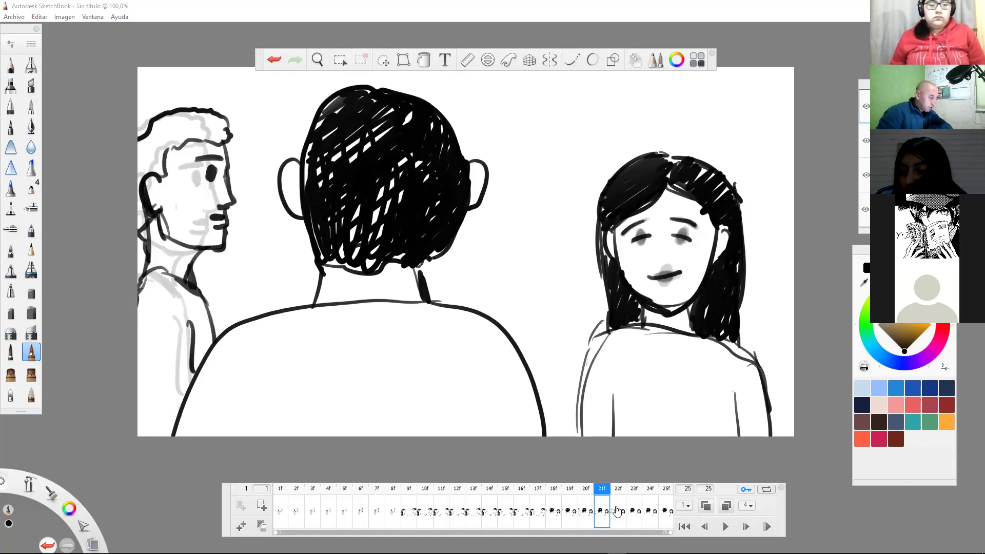
{"action": "left_click", "coordinate": [632, 512]}
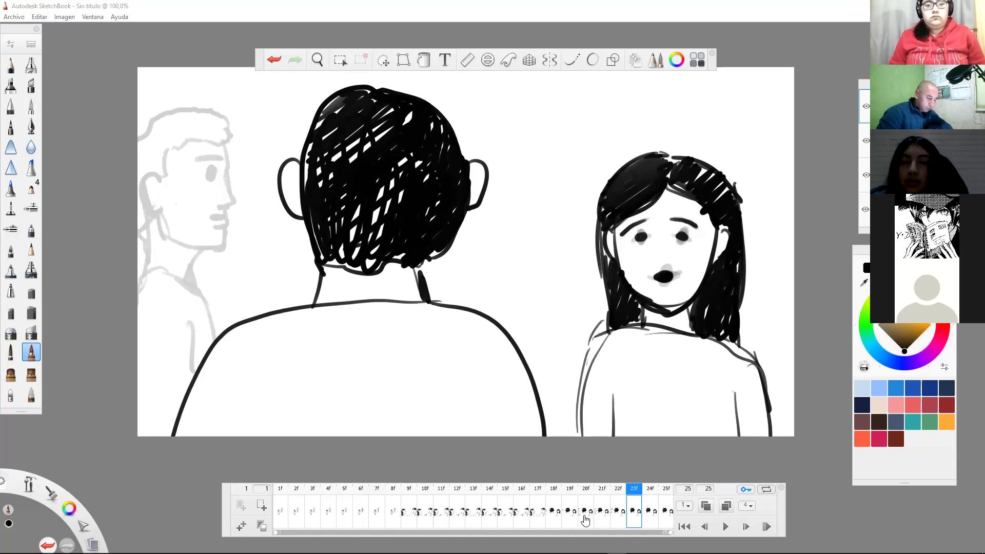
{"action": "left_click", "coordinate": [587, 512]}
{"action": "left_click", "coordinate": [602, 512]}
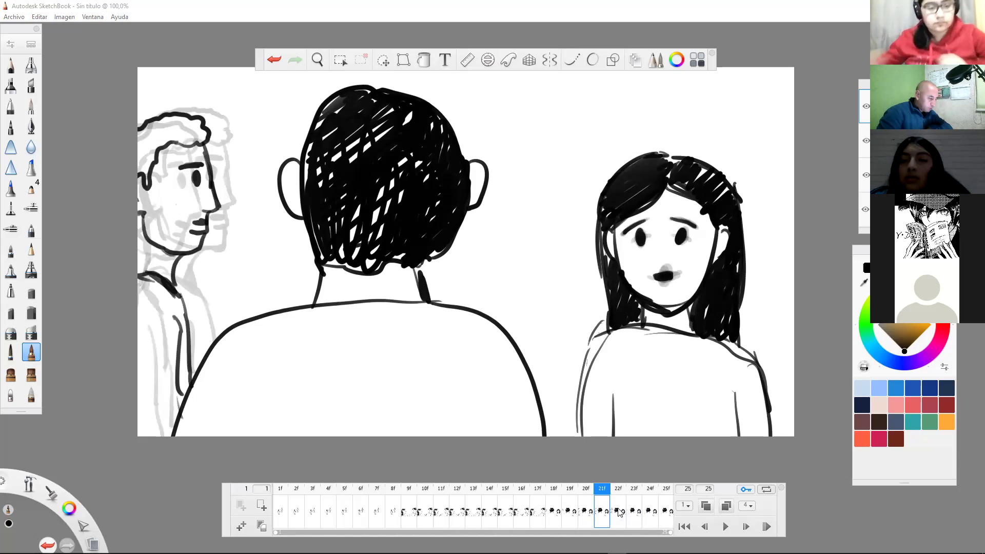
{"action": "left_click", "coordinate": [620, 512]}
{"action": "left_click", "coordinate": [634, 513]}
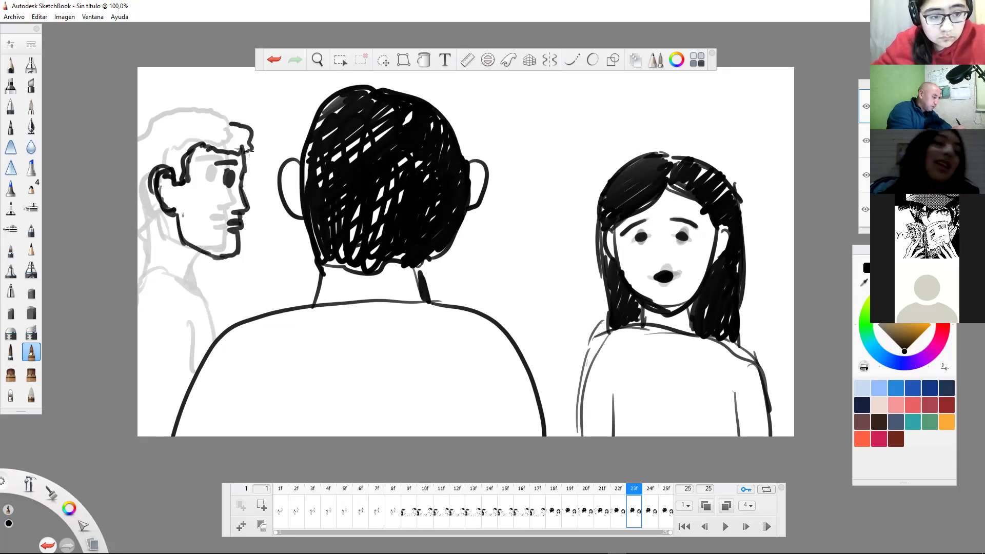
- Draw the passer-by on frame 23 beside the boy's back, with profile, ear, hair, neck, collar, torso and arm lines
{"action": "left_click_drag", "start_coordinate": [164, 132], "coordinate": [138, 202]}
{"action": "left_click_drag", "start_coordinate": [178, 129], "coordinate": [144, 179]}
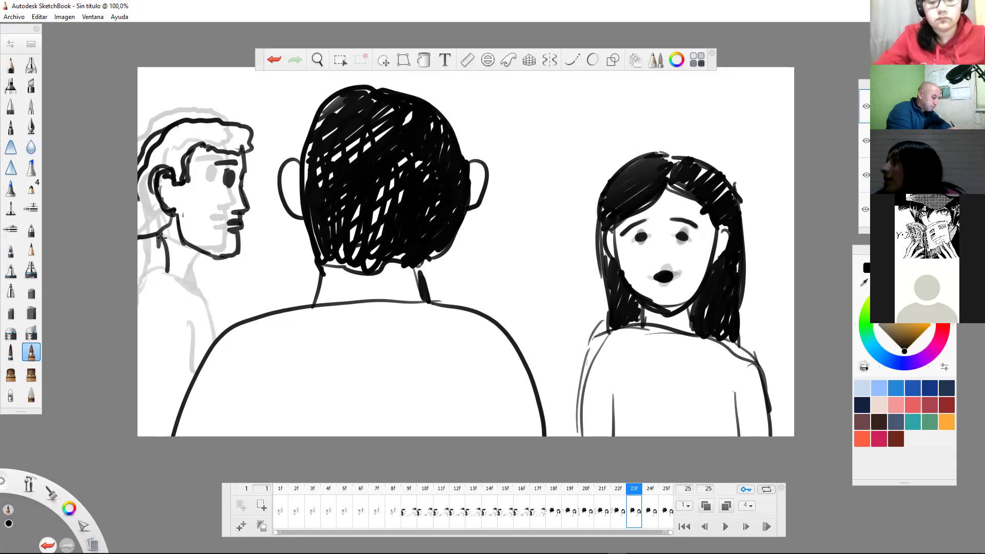
{"action": "left_click_drag", "start_coordinate": [173, 275], "coordinate": [222, 309]}
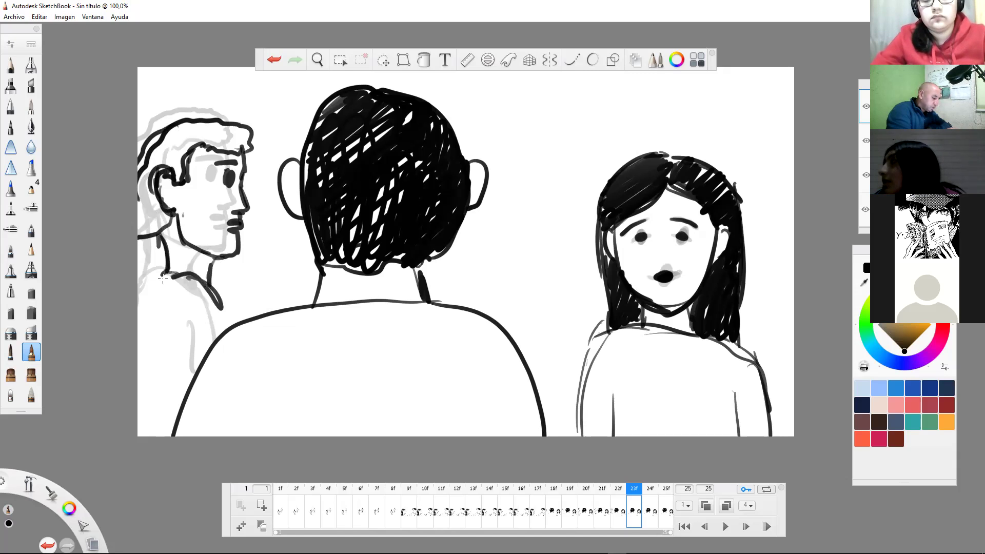
{"action": "mouse_move", "coordinate": [183, 275]}
{"action": "left_mouse_down"}
{"action": "mouse_move", "coordinate": [138, 343]}
{"action": "mouse_move", "coordinate": [177, 402]}
{"action": "left_mouse_up"}
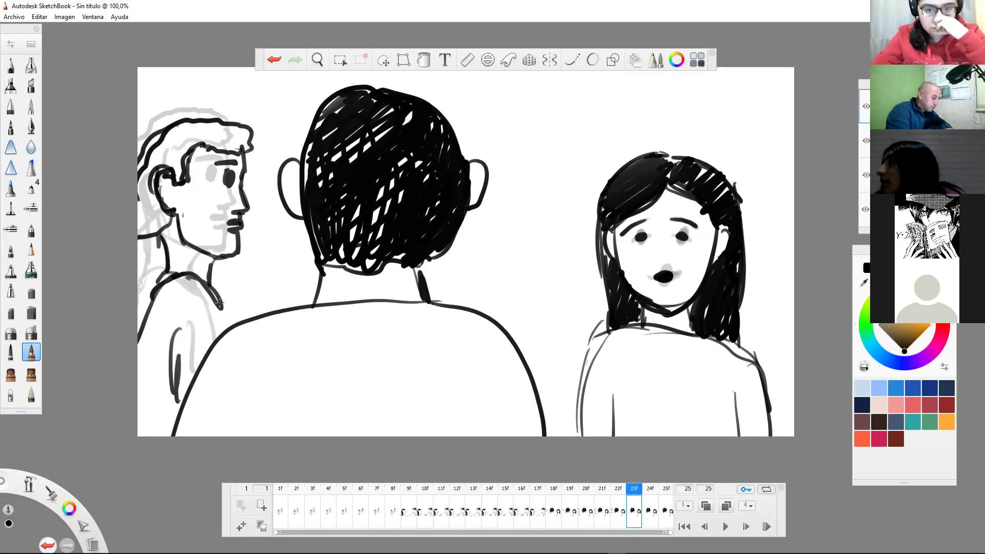
{"action": "left_click", "coordinate": [276, 63]}
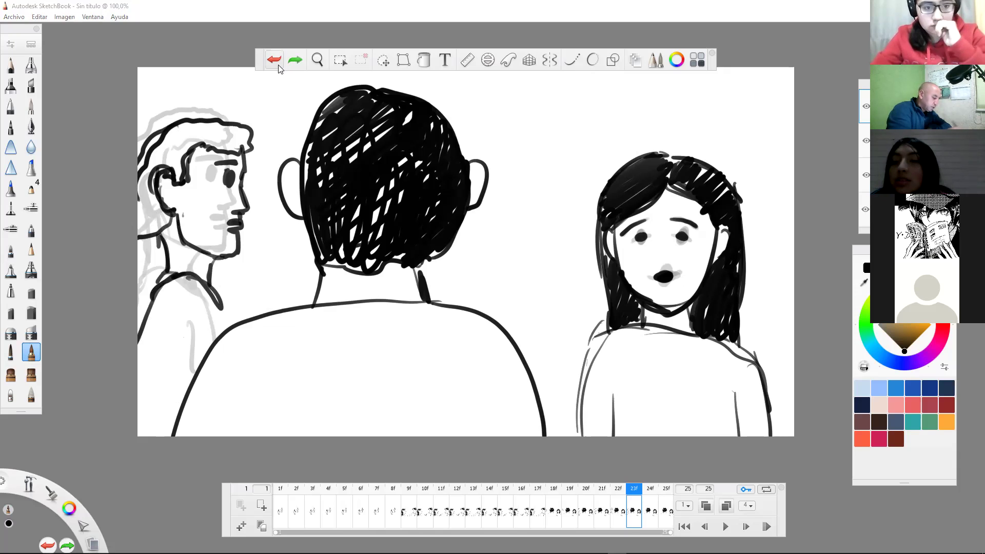
{"action": "left_click_drag", "start_coordinate": [224, 305], "coordinate": [225, 336]}
{"action": "left_click_drag", "start_coordinate": [170, 354], "coordinate": [171, 414]}
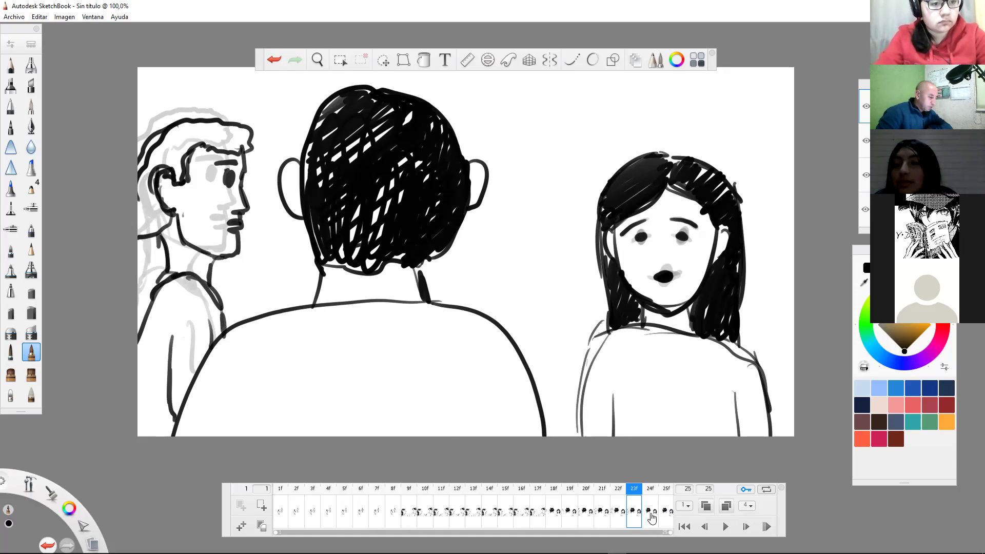
- On frame 24, draw the passer-by slightly further into the shot, with facial profile, ear, hair, neck, collar, torso and arm lines
{"action": "key", "text": "period"}
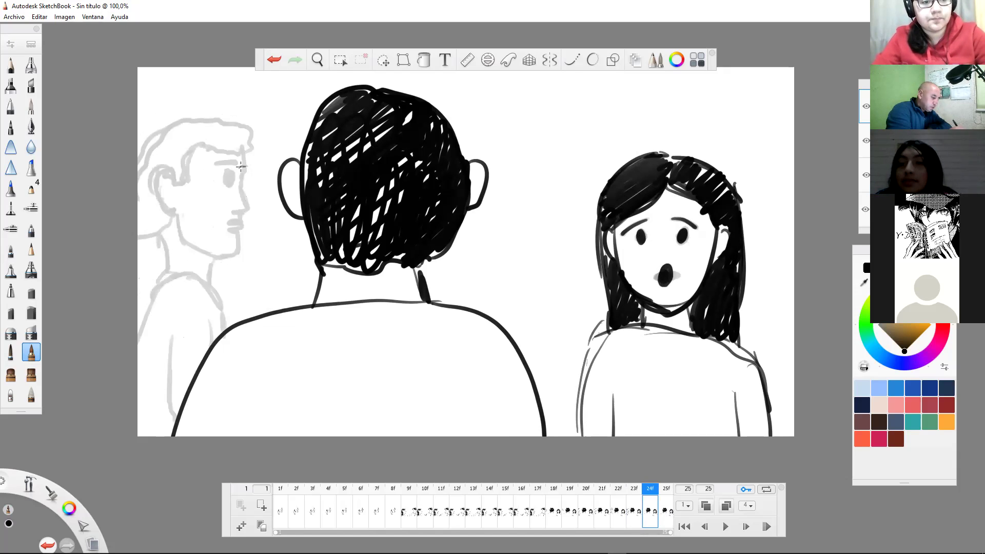
{"action": "mouse_move", "coordinate": [229, 168]}
{"action": "left_mouse_down"}
{"action": "mouse_move", "coordinate": [252, 167]}
{"action": "mouse_move", "coordinate": [228, 169]}
{"action": "mouse_move", "coordinate": [241, 192]}
{"action": "left_mouse_up"}
{"action": "left_click_drag", "start_coordinate": [252, 146], "coordinate": [250, 235]}
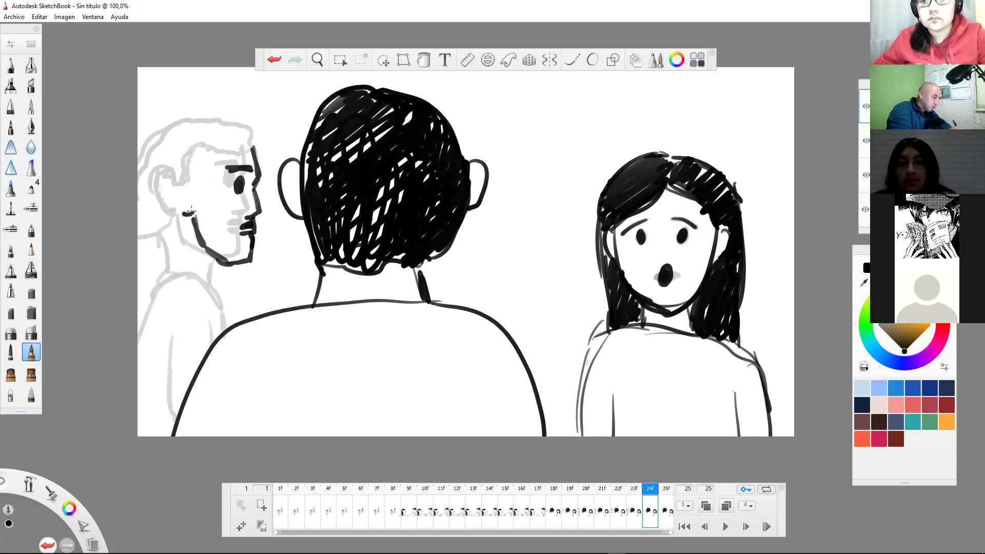
{"action": "left_click_drag", "start_coordinate": [181, 182], "coordinate": [186, 186]}
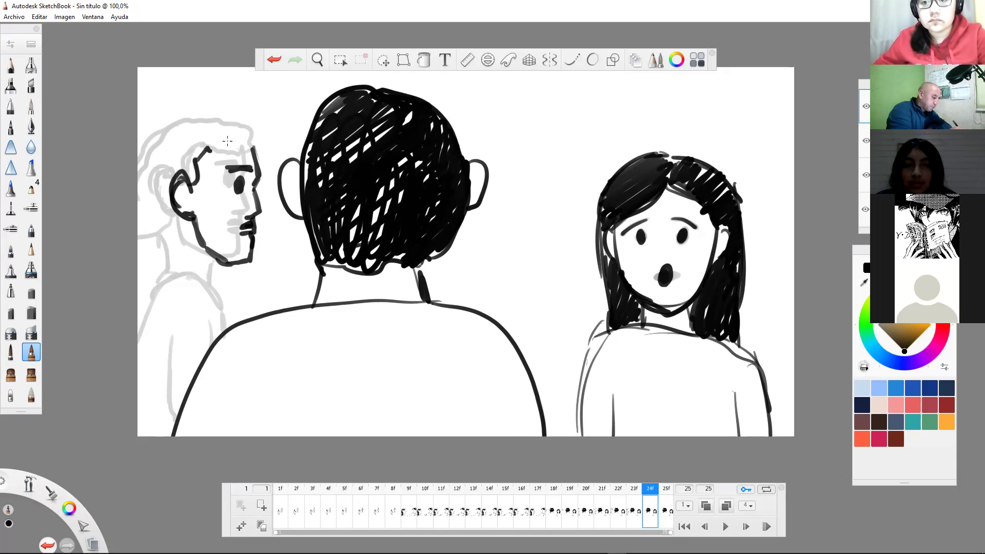
{"action": "left_click_drag", "start_coordinate": [213, 145], "coordinate": [253, 152]}
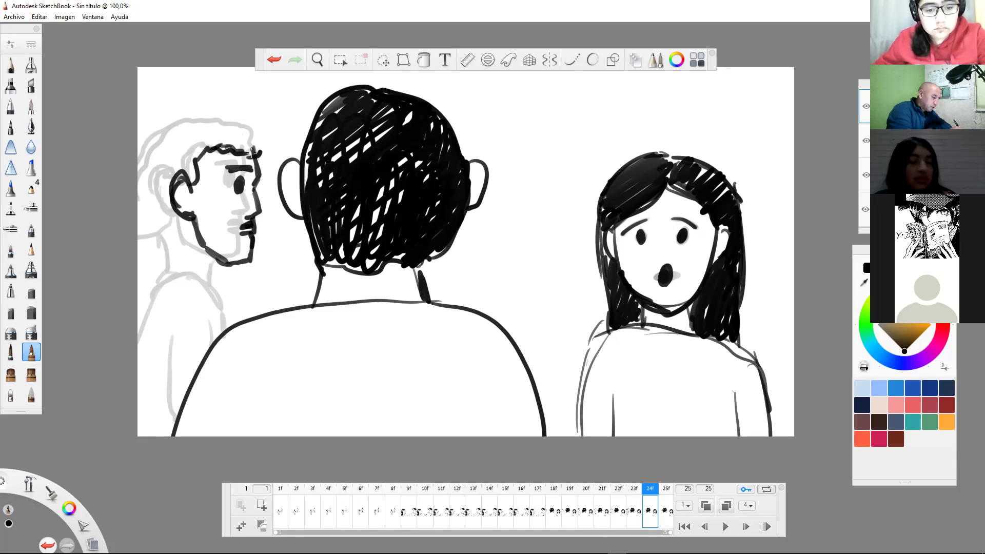
{"action": "mouse_move", "coordinate": [168, 150]}
{"action": "left_mouse_down"}
{"action": "mouse_move", "coordinate": [153, 216]}
{"action": "mouse_move", "coordinate": [152, 200]}
{"action": "mouse_move", "coordinate": [185, 223]}
{"action": "mouse_move", "coordinate": [173, 240]}
{"action": "left_mouse_up"}
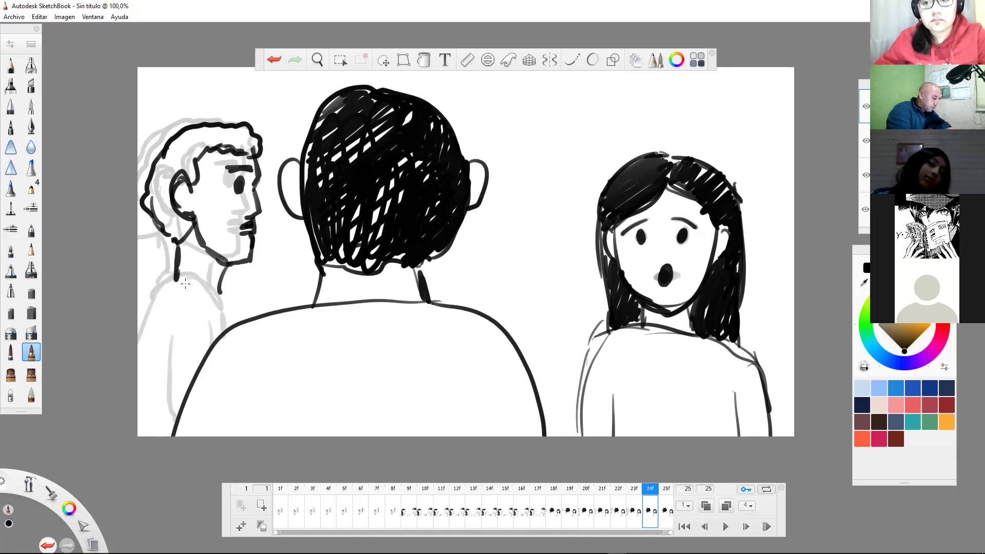
{"action": "mouse_move", "coordinate": [183, 286]}
{"action": "left_mouse_down"}
{"action": "mouse_move", "coordinate": [220, 292]}
{"action": "mouse_move", "coordinate": [168, 297]}
{"action": "mouse_move", "coordinate": [175, 293]}
{"action": "mouse_move", "coordinate": [148, 402]}
{"action": "left_mouse_up"}
{"action": "left_click_drag", "start_coordinate": [180, 355], "coordinate": [180, 356]}
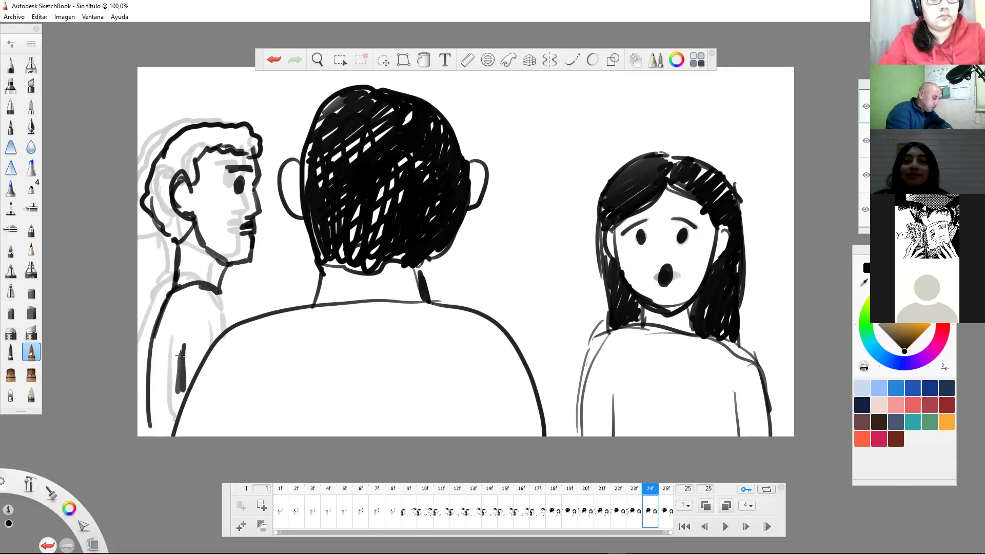
{"action": "left_click_drag", "start_coordinate": [221, 292], "coordinate": [240, 321]}
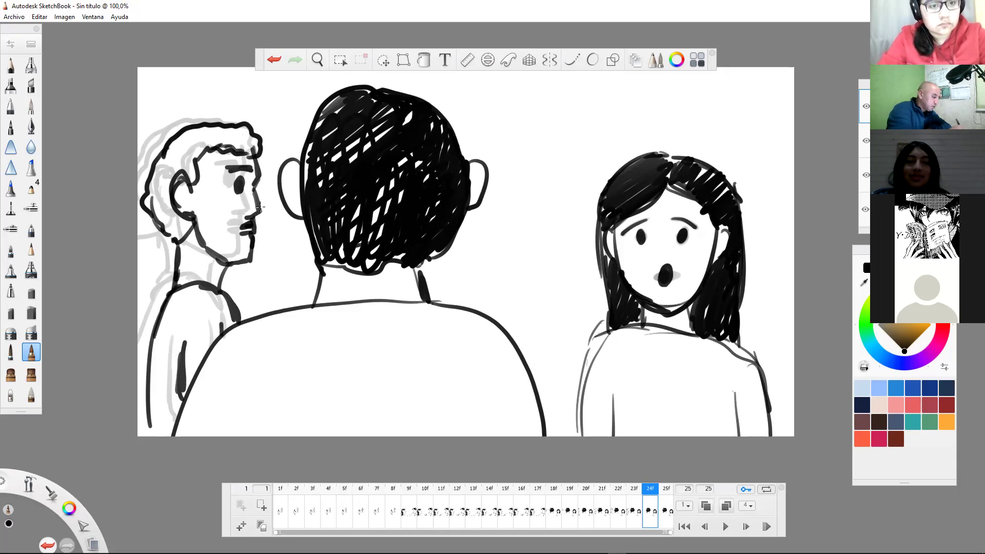
- On frame 25, draw the passer-by's ear, jaw, profile, eyebrow, eye and front hairline over the onion skin
{"action": "key", "text": "period"}
{"action": "left_click_drag", "start_coordinate": [190, 184], "coordinate": [179, 177]}
{"action": "mouse_move", "coordinate": [192, 216]}
{"action": "left_mouse_down"}
{"action": "mouse_move", "coordinate": [202, 247]}
{"action": "mouse_move", "coordinate": [255, 212]}
{"action": "left_mouse_up"}
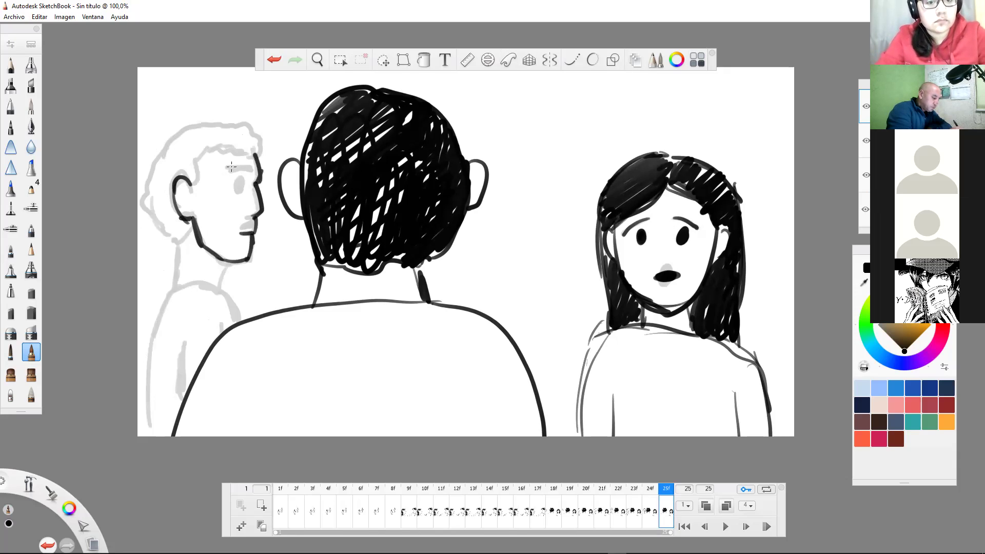
{"action": "left_click_drag", "start_coordinate": [240, 183], "coordinate": [240, 190]}
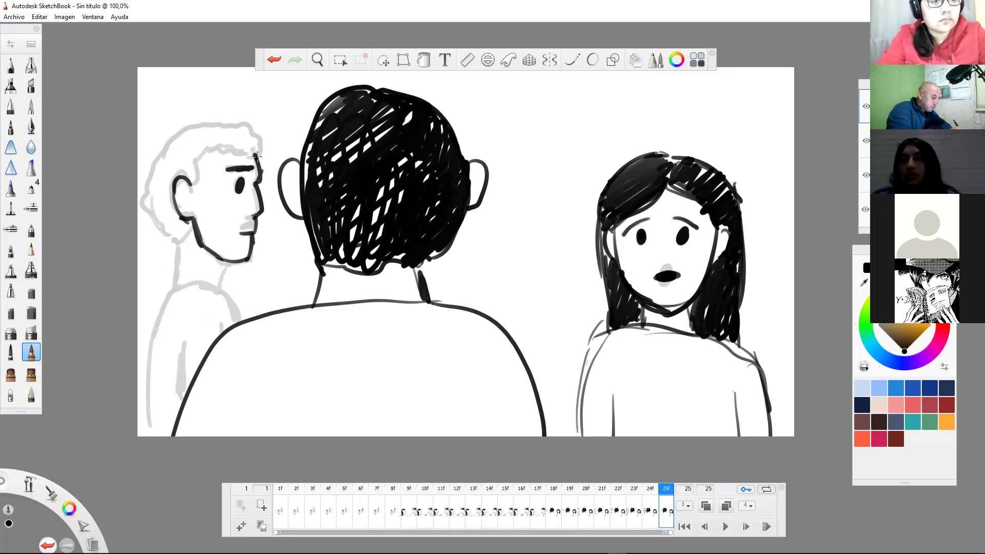
{"action": "mouse_move", "coordinate": [256, 155]}
{"action": "left_mouse_down"}
{"action": "mouse_move", "coordinate": [227, 153]}
{"action": "mouse_move", "coordinate": [197, 179]}
{"action": "left_mouse_up"}
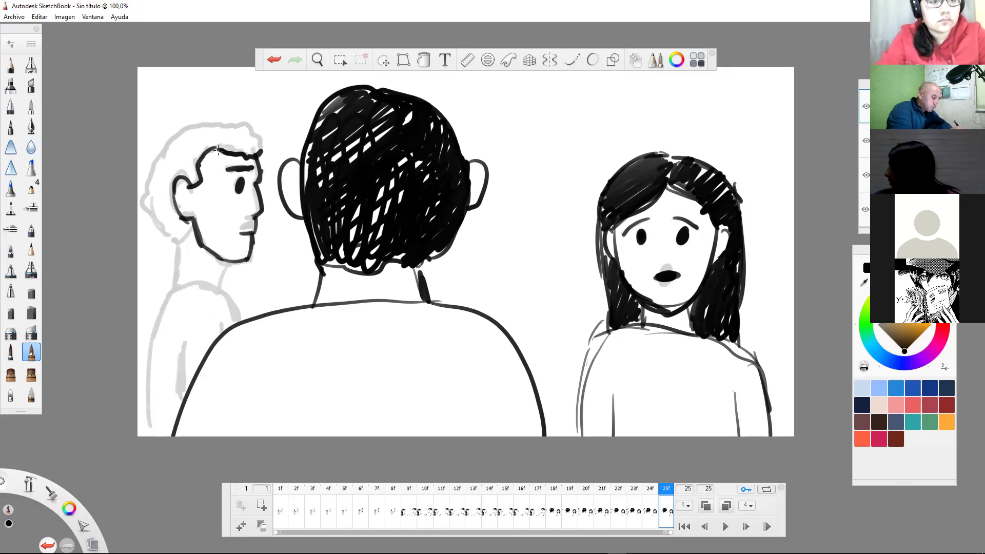
- Complete the passer-by on frame 25 with the outer hair outline, neck, collar, back and arm lines
{"action": "mouse_move", "coordinate": [266, 150]}
{"action": "left_mouse_down"}
{"action": "mouse_move", "coordinate": [241, 128]}
{"action": "mouse_move", "coordinate": [149, 177]}
{"action": "mouse_move", "coordinate": [176, 239]}
{"action": "mouse_move", "coordinate": [169, 293]}
{"action": "left_mouse_up"}
{"action": "mouse_move", "coordinate": [236, 256]}
{"action": "left_mouse_down"}
{"action": "mouse_move", "coordinate": [226, 290]}
{"action": "mouse_move", "coordinate": [185, 287]}
{"action": "mouse_move", "coordinate": [232, 312]}
{"action": "mouse_move", "coordinate": [223, 330]}
{"action": "left_mouse_up"}
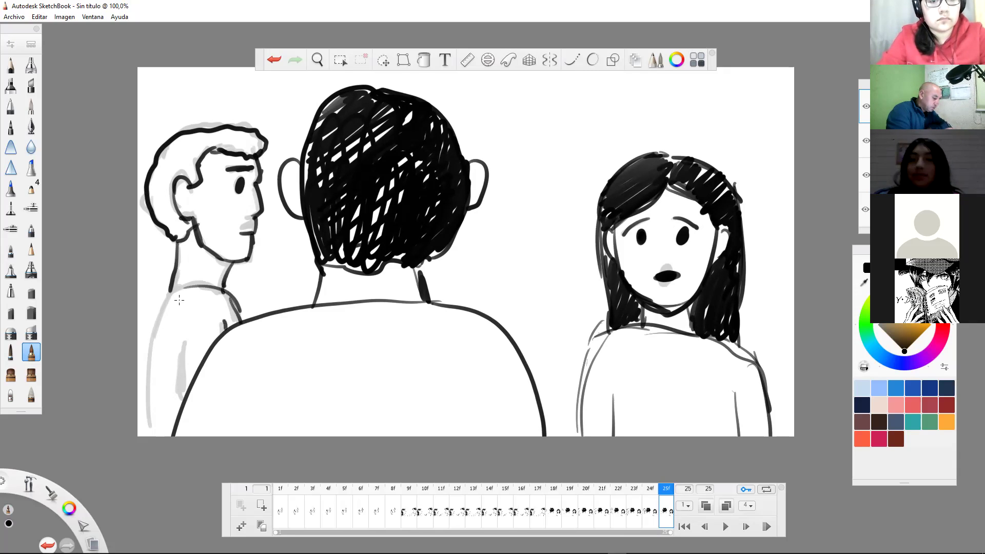
{"action": "left_click_drag", "start_coordinate": [171, 292], "coordinate": [150, 374]}
{"action": "left_click_drag", "start_coordinate": [163, 322], "coordinate": [144, 435]}
{"action": "left_click_drag", "start_coordinate": [186, 341], "coordinate": [181, 408]}
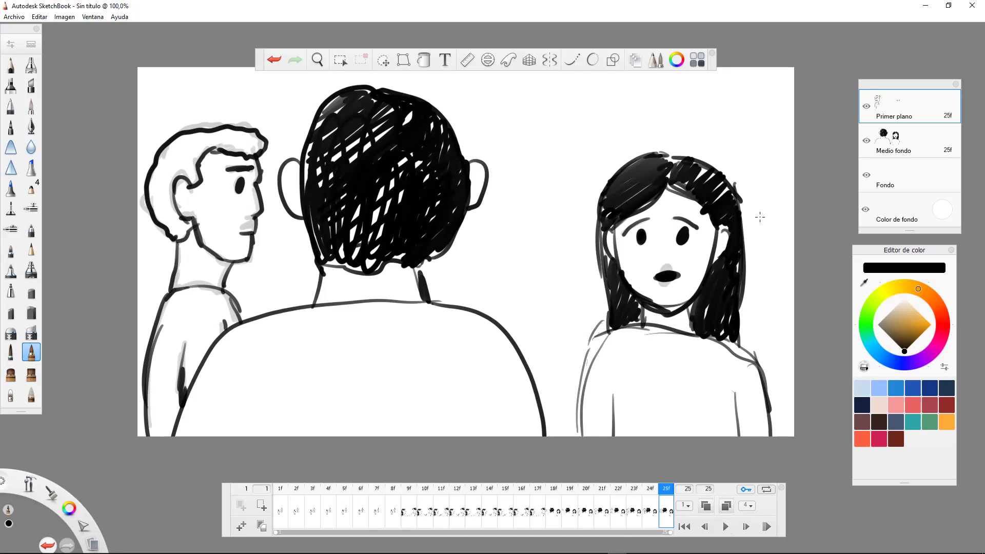
- Play the animation to review the passer-by's entrance, stop it and return to frame 25
{"action": "key", "text": "space"}
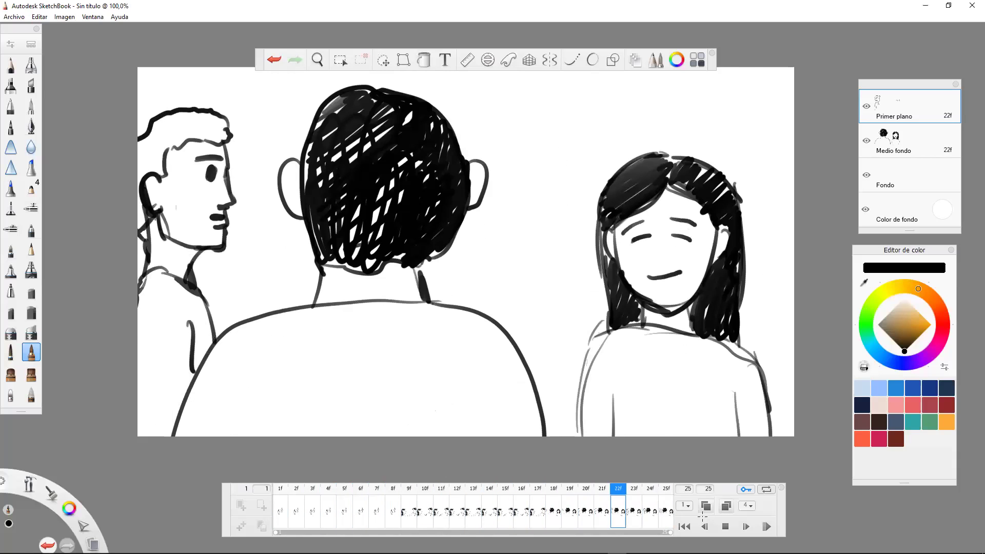
{"action": "left_click", "coordinate": [725, 527]}
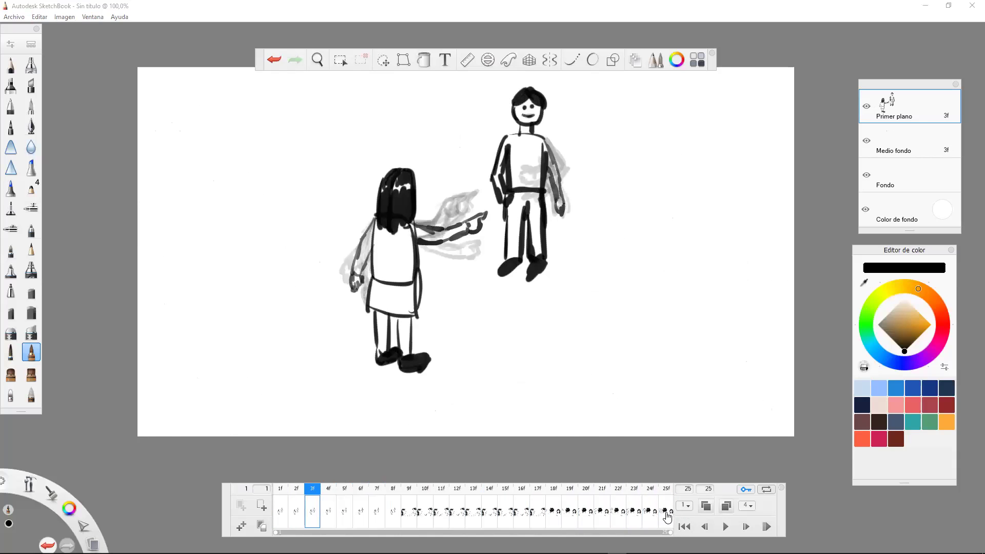
{"action": "left_click", "coordinate": [667, 513]}
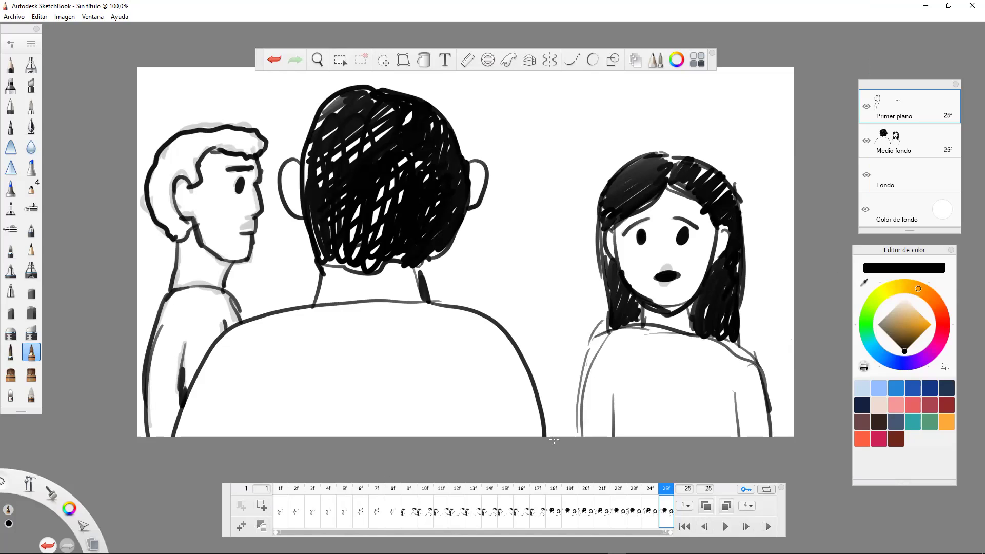
- Add seven empty frames after frame 25, extending the timeline to frame 32
{"action": "left_click", "coordinate": [262, 507]}
{"action": "left_click", "coordinate": [262, 507]}
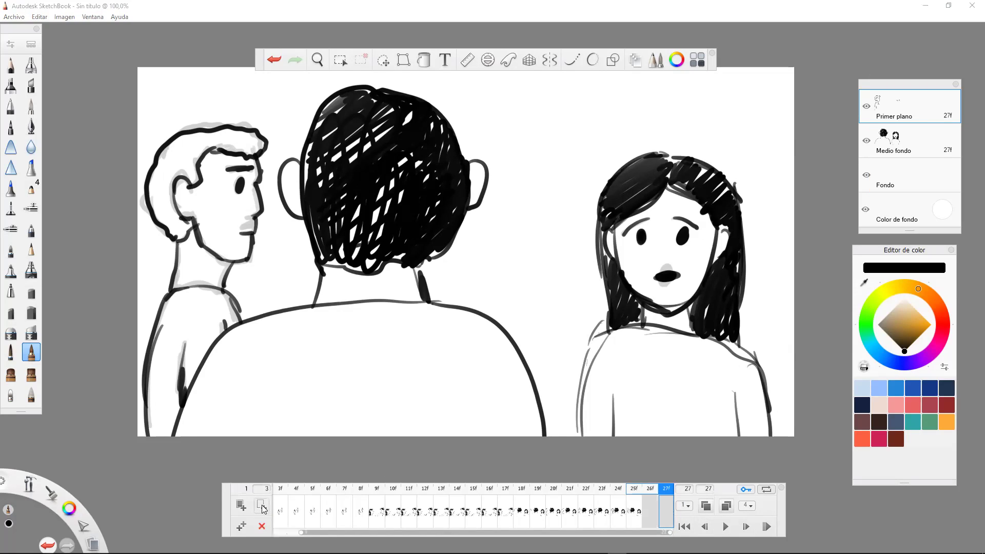
{"action": "left_click", "coordinate": [263, 507]}
{"action": "left_click", "coordinate": [262, 507]}
{"action": "left_click", "coordinate": [262, 508]}
{"action": "left_click", "coordinate": [262, 507]}
{"action": "left_click", "coordinate": [262, 507]}
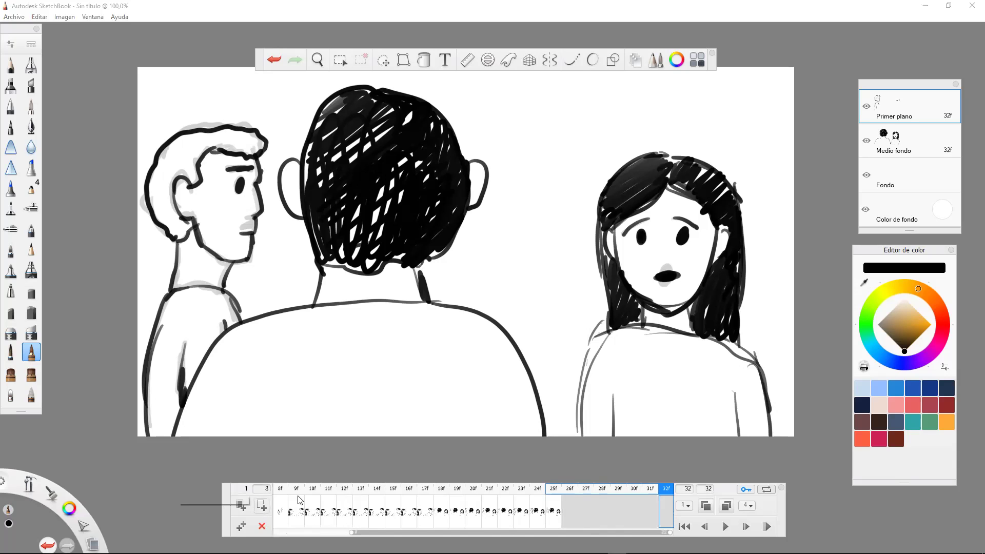
- Add two more empty frames after frame 26, extending the timeline to 34 frames, and select frame 26
{"action": "left_click", "coordinate": [567, 512]}
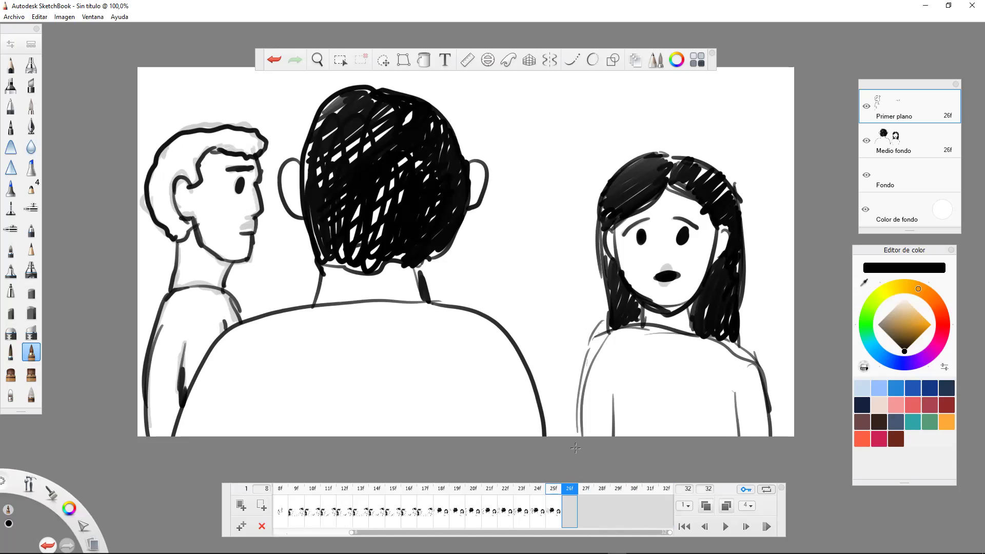
{"action": "left_click", "coordinate": [262, 507]}
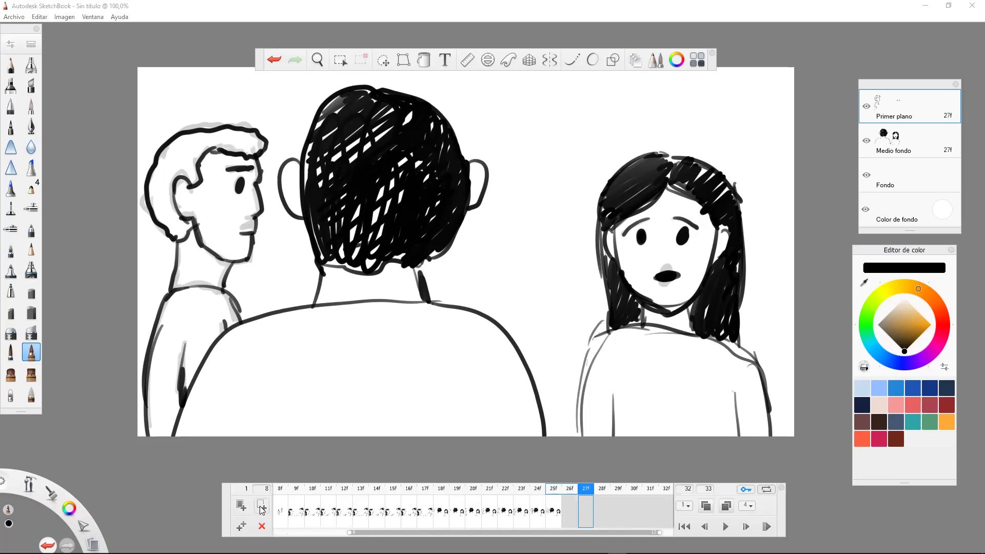
{"action": "left_click", "coordinate": [261, 507]}
{"action": "left_click", "coordinate": [585, 507]}
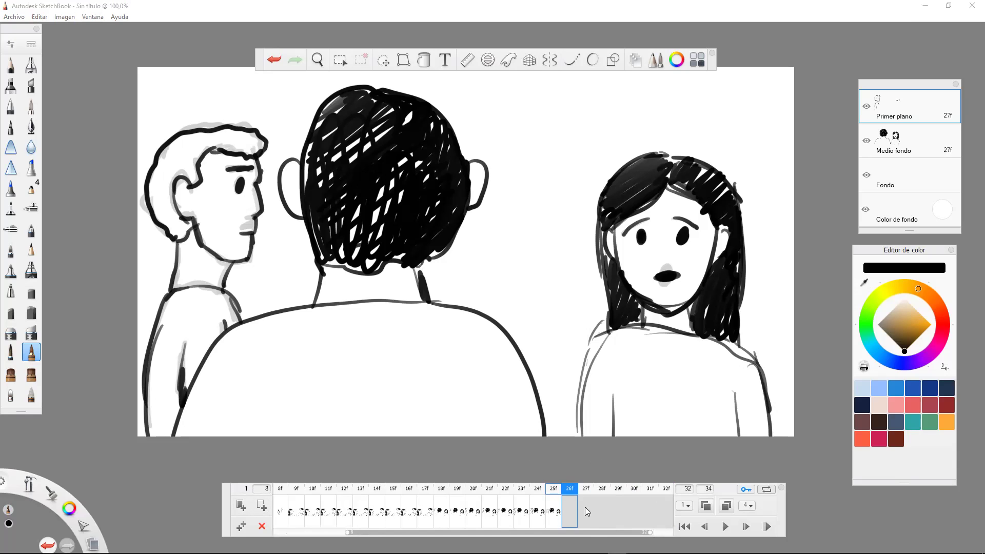
{"action": "left_click_drag", "start_coordinate": [649, 532], "coordinate": [670, 532]}
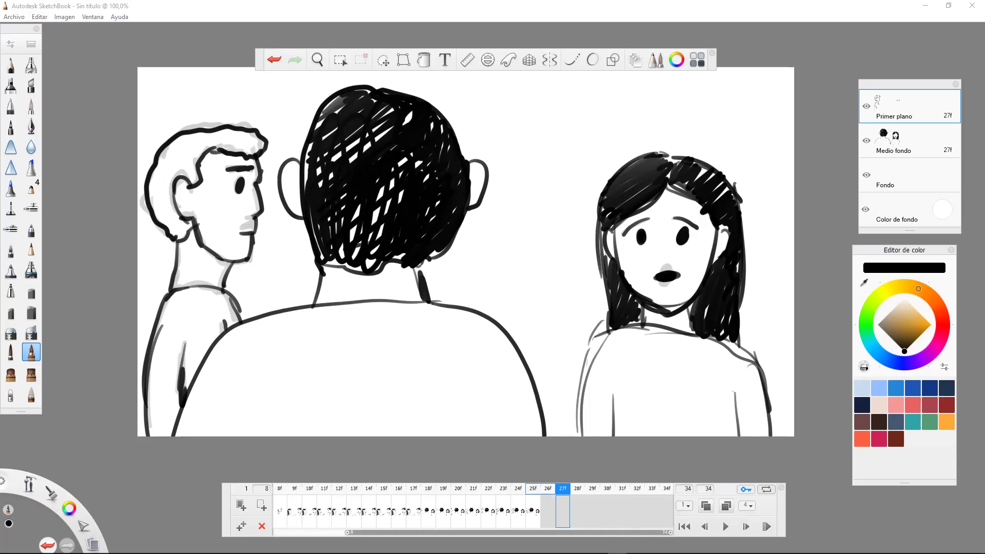
{"action": "left_click", "coordinate": [592, 510]}
{"action": "left_click_drag", "start_coordinate": [616, 505], "coordinate": [637, 508]}
{"action": "left_click", "coordinate": [617, 508]}
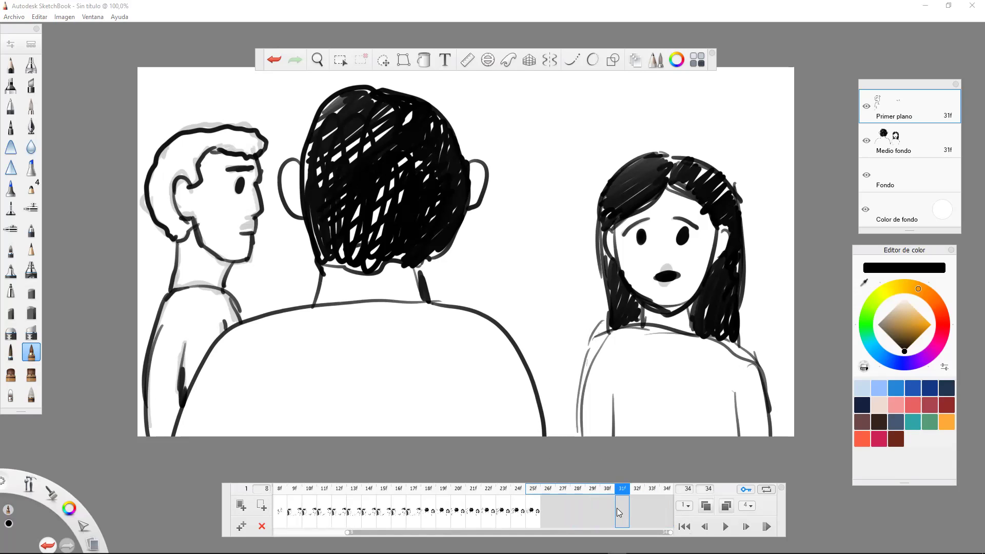
{"action": "left_click", "coordinate": [546, 510]}
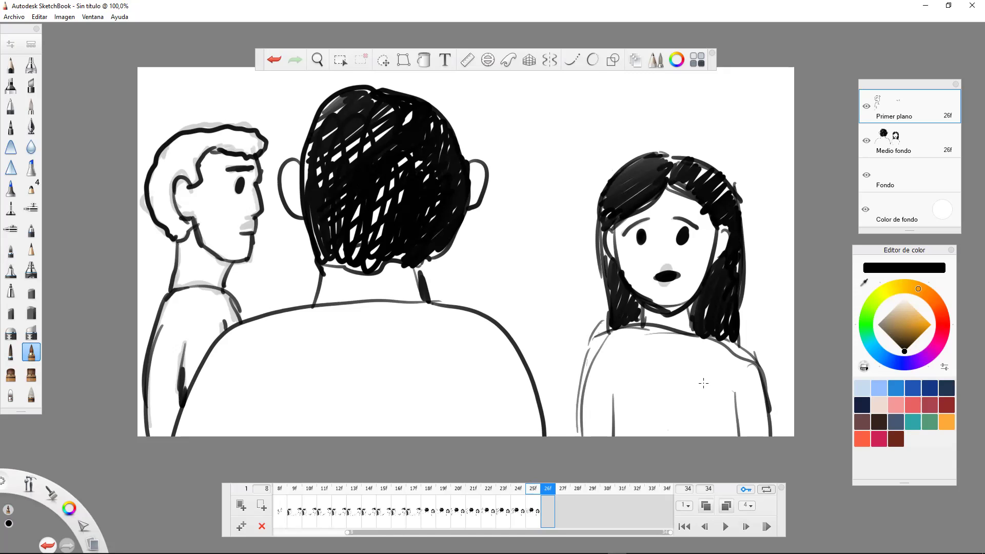
- Play the extended animation from the first frame to check its timing, ending on frame 26
{"action": "left_click", "coordinate": [726, 527]}
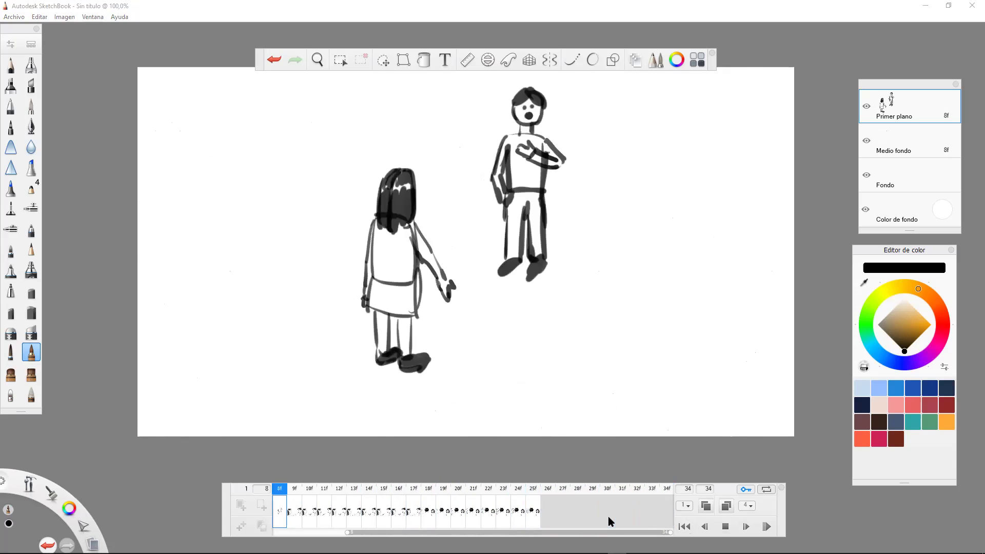
{"action": "left_click", "coordinate": [725, 526]}
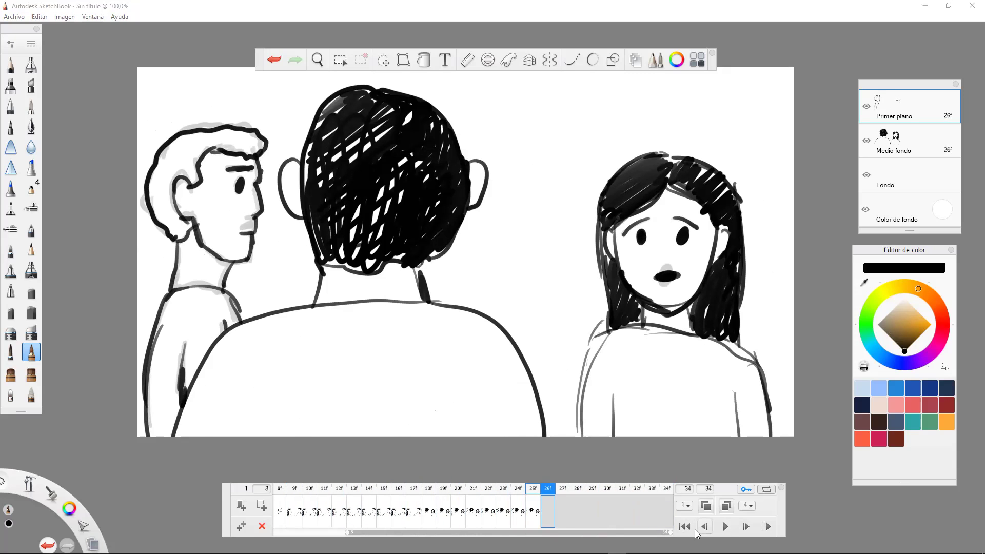
{"action": "left_click_drag", "start_coordinate": [348, 532], "coordinate": [277, 532]}
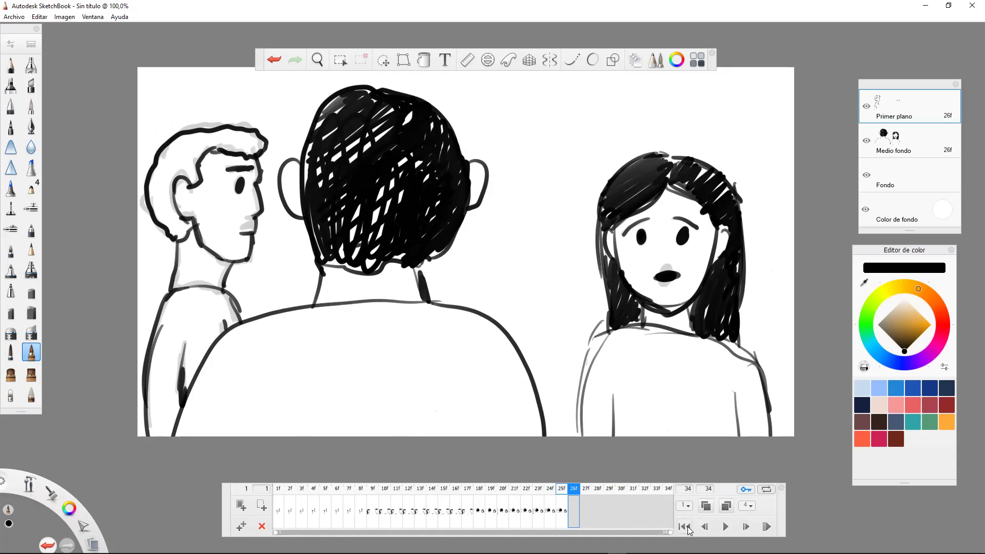
{"action": "left_click", "coordinate": [684, 527]}
{"action": "left_click", "coordinate": [726, 526]}
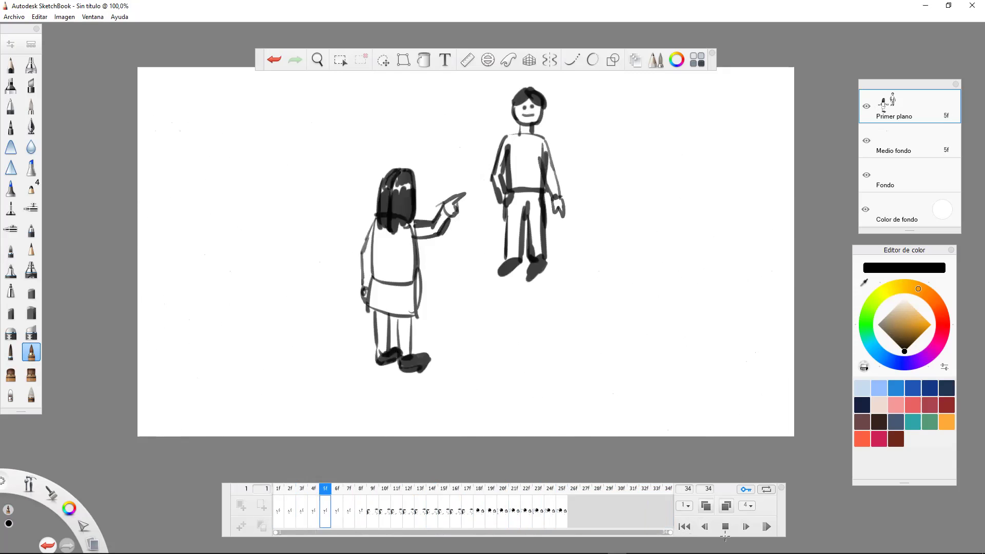
{"action": "left_click", "coordinate": [574, 494]}
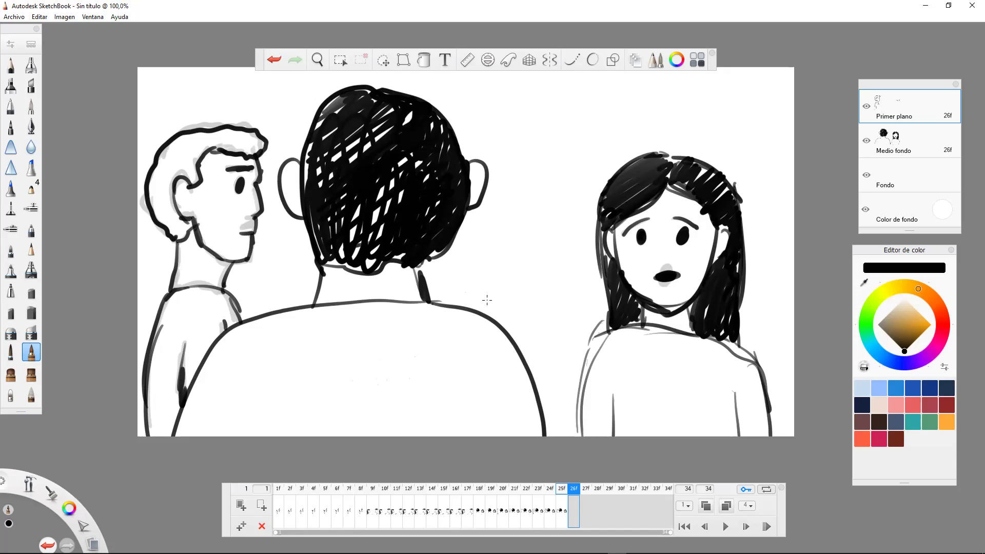
{"action": "left_click", "coordinate": [298, 349]}
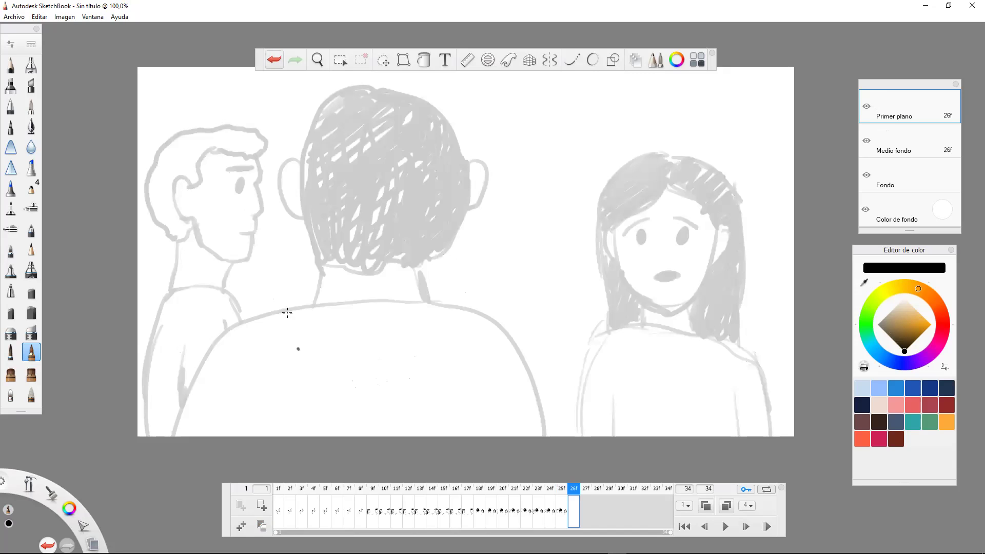
{"action": "key", "text": "ctrl+z"}
{"action": "left_click_drag", "start_coordinate": [295, 300], "coordinate": [277, 420]}
{"action": "left_click_drag", "start_coordinate": [277, 376], "coordinate": [275, 430]}
{"action": "double_click", "coordinate": [282, 60]}
- On frame 26, sketch the girl's head for a new shot, with face outline, chin, ear, fringe and shoulder-length hair
{"action": "mouse_move", "coordinate": [598, 176]}
{"action": "left_mouse_down"}
{"action": "mouse_move", "coordinate": [589, 194]}
{"action": "mouse_move", "coordinate": [608, 183]}
{"action": "left_mouse_up"}
{"action": "mouse_move", "coordinate": [602, 122]}
{"action": "left_mouse_down"}
{"action": "mouse_move", "coordinate": [605, 153]}
{"action": "mouse_move", "coordinate": [630, 174]}
{"action": "left_mouse_up"}
{"action": "left_click_drag", "start_coordinate": [651, 130], "coordinate": [638, 179]}
{"action": "mouse_move", "coordinate": [590, 127]}
{"action": "left_mouse_down"}
{"action": "mouse_move", "coordinate": [619, 182]}
{"action": "mouse_move", "coordinate": [642, 182]}
{"action": "mouse_move", "coordinate": [664, 120]}
{"action": "left_mouse_up"}
{"action": "left_click_drag", "start_coordinate": [594, 114], "coordinate": [590, 149]}
{"action": "left_click_drag", "start_coordinate": [612, 95], "coordinate": [670, 126]}
{"action": "mouse_move", "coordinate": [611, 95]}
{"action": "left_mouse_down"}
{"action": "mouse_move", "coordinate": [584, 128]}
{"action": "mouse_move", "coordinate": [626, 73]}
{"action": "left_mouse_up"}
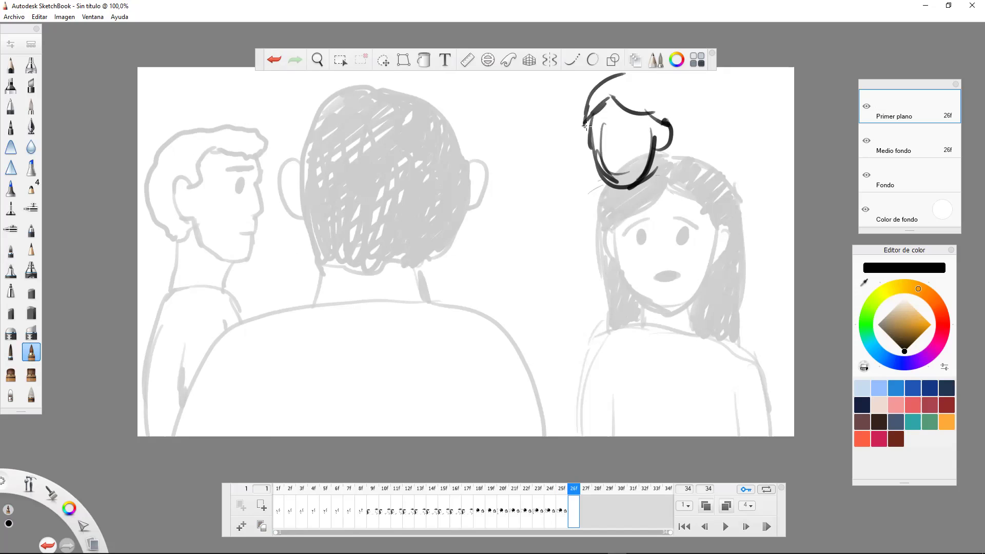
{"action": "mouse_move", "coordinate": [682, 120]}
{"action": "left_mouse_down"}
{"action": "mouse_move", "coordinate": [687, 136]}
{"action": "mouse_move", "coordinate": [626, 74]}
{"action": "mouse_move", "coordinate": [689, 134]}
{"action": "mouse_move", "coordinate": [688, 201]}
{"action": "left_mouse_up"}
- Sketch the girl's shoulders, torso, waistline and the straight arm hanging at her side with its hand
{"action": "mouse_move", "coordinate": [600, 187]}
{"action": "left_mouse_down"}
{"action": "mouse_move", "coordinate": [580, 231]}
{"action": "mouse_move", "coordinate": [583, 280]}
{"action": "left_mouse_up"}
{"action": "mouse_move", "coordinate": [580, 221]}
{"action": "left_mouse_down"}
{"action": "mouse_move", "coordinate": [583, 348]}
{"action": "mouse_move", "coordinate": [592, 316]}
{"action": "mouse_move", "coordinate": [668, 325]}
{"action": "left_mouse_up"}
{"action": "left_click_drag", "start_coordinate": [668, 220], "coordinate": [679, 295]}
{"action": "left_click_drag", "start_coordinate": [688, 198], "coordinate": [702, 315]}
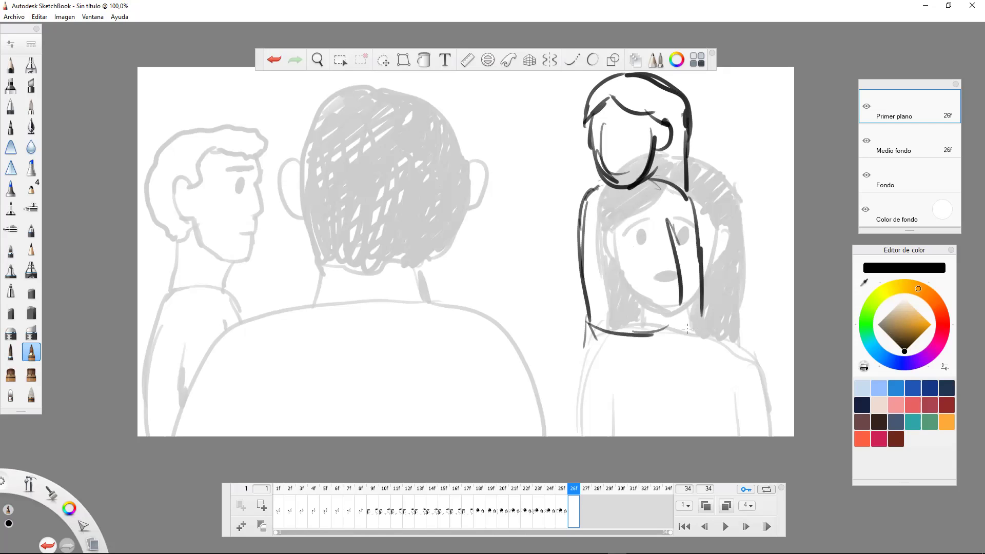
{"action": "left_click_drag", "start_coordinate": [680, 280], "coordinate": [665, 376]}
{"action": "mouse_move", "coordinate": [701, 298]}
{"action": "left_mouse_down"}
{"action": "mouse_move", "coordinate": [694, 373]}
{"action": "mouse_move", "coordinate": [647, 399]}
{"action": "mouse_move", "coordinate": [679, 421]}
{"action": "mouse_move", "coordinate": [697, 391]}
{"action": "mouse_move", "coordinate": [683, 416]}
{"action": "mouse_move", "coordinate": [696, 411]}
{"action": "left_mouse_up"}
{"action": "left_click_drag", "start_coordinate": [697, 386], "coordinate": [701, 403]}
{"action": "left_click_drag", "start_coordinate": [671, 355], "coordinate": [694, 368]}
- Draw the girl's skirt with its folds and hem, and start her legs at the canvas edge
{"action": "mouse_move", "coordinate": [583, 305]}
{"action": "left_mouse_down"}
{"action": "mouse_move", "coordinate": [579, 417]}
{"action": "mouse_move", "coordinate": [580, 359]}
{"action": "left_mouse_up"}
{"action": "left_click_drag", "start_coordinate": [579, 382], "coordinate": [642, 404]}
{"action": "left_click_drag", "start_coordinate": [696, 352], "coordinate": [698, 389]}
{"action": "mouse_move", "coordinate": [639, 408]}
{"action": "left_mouse_down"}
{"action": "mouse_move", "coordinate": [648, 422]}
{"action": "mouse_move", "coordinate": [669, 410]}
{"action": "mouse_move", "coordinate": [583, 369]}
{"action": "left_mouse_up"}
{"action": "mouse_move", "coordinate": [580, 412]}
{"action": "left_mouse_down"}
{"action": "mouse_move", "coordinate": [657, 424]}
{"action": "mouse_move", "coordinate": [639, 438]}
{"action": "left_mouse_up"}
{"action": "left_click_drag", "start_coordinate": [687, 413], "coordinate": [693, 437]}
{"action": "left_click_drag", "start_coordinate": [620, 424], "coordinate": [620, 437]}
{"action": "left_click_drag", "start_coordinate": [593, 410], "coordinate": [579, 437]}
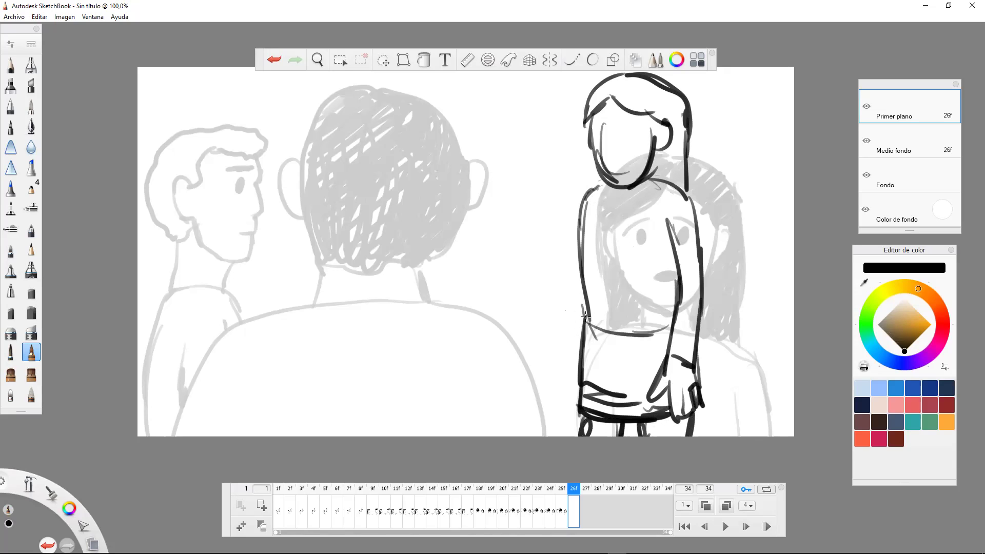
- Draw the girl's other arm bent at the elbow with the hand resting on her hip
{"action": "mouse_move", "coordinate": [568, 314]}
{"action": "left_mouse_down"}
{"action": "mouse_move", "coordinate": [565, 326]}
{"action": "mouse_move", "coordinate": [590, 353]}
{"action": "mouse_move", "coordinate": [574, 303]}
{"action": "mouse_move", "coordinate": [591, 303]}
{"action": "mouse_move", "coordinate": [582, 299]}
{"action": "mouse_move", "coordinate": [563, 345]}
{"action": "mouse_move", "coordinate": [585, 350]}
{"action": "left_mouse_up"}
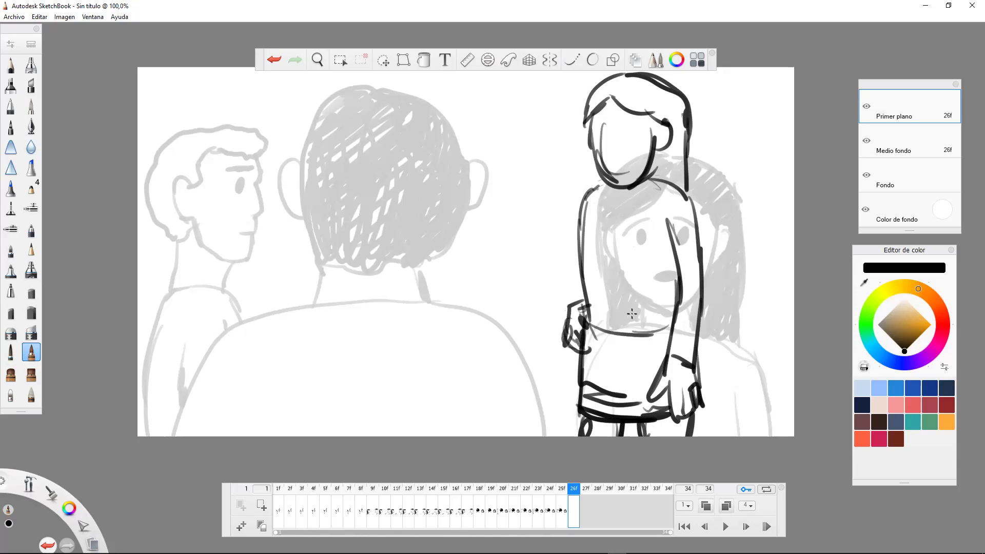
{"action": "mouse_move", "coordinate": [592, 193]}
{"action": "left_mouse_down"}
{"action": "mouse_move", "coordinate": [547, 270]}
{"action": "mouse_move", "coordinate": [562, 324]}
{"action": "left_mouse_up"}
{"action": "left_click_drag", "start_coordinate": [550, 285], "coordinate": [565, 322]}
{"action": "left_click_drag", "start_coordinate": [578, 286], "coordinate": [571, 303]}
{"action": "mouse_move", "coordinate": [579, 257]}
{"action": "left_mouse_down"}
{"action": "mouse_move", "coordinate": [570, 289]}
{"action": "mouse_move", "coordinate": [579, 218]}
{"action": "mouse_move", "coordinate": [558, 311]}
{"action": "left_mouse_up"}
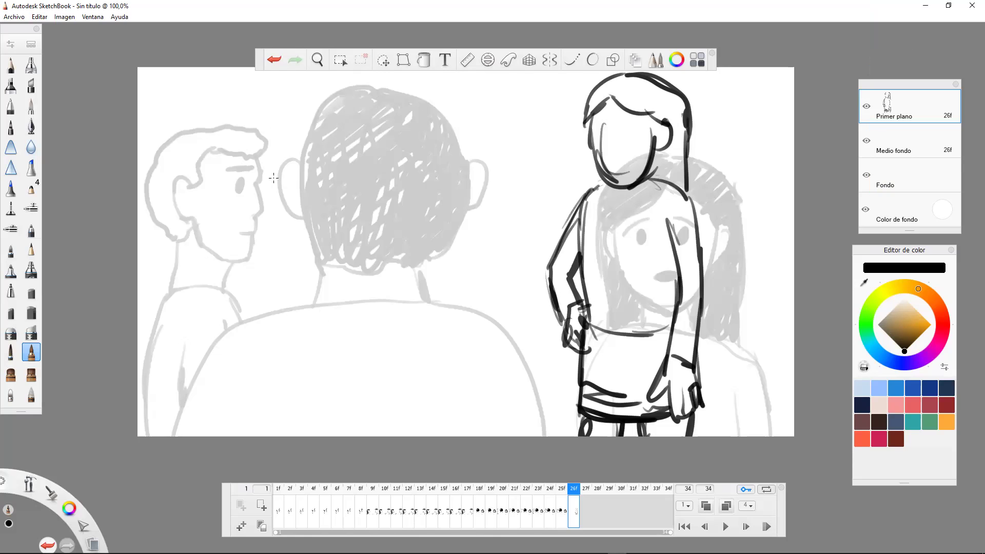
- Sketch the boy seen from behind facing the girl, with shoulders, back and the nearer arm bent with its hand on the hip
{"action": "mouse_move", "coordinate": [224, 167]}
{"action": "left_mouse_down"}
{"action": "mouse_move", "coordinate": [296, 176]}
{"action": "mouse_move", "coordinate": [319, 208]}
{"action": "mouse_move", "coordinate": [206, 194]}
{"action": "mouse_move", "coordinate": [320, 211]}
{"action": "mouse_move", "coordinate": [205, 208]}
{"action": "mouse_move", "coordinate": [202, 303]}
{"action": "left_mouse_up"}
{"action": "left_click_drag", "start_coordinate": [312, 197], "coordinate": [322, 248]}
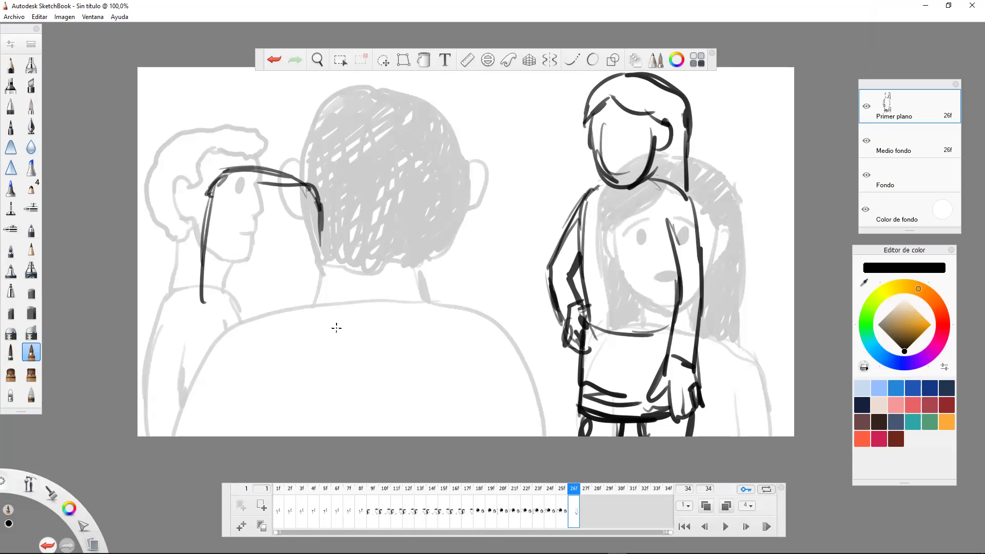
{"action": "left_click_drag", "start_coordinate": [318, 195], "coordinate": [334, 262]}
{"action": "left_click_drag", "start_coordinate": [260, 309], "coordinate": [289, 311]}
{"action": "mouse_move", "coordinate": [262, 310]}
{"action": "left_mouse_down"}
{"action": "mouse_move", "coordinate": [284, 316]}
{"action": "mouse_move", "coordinate": [301, 360]}
{"action": "left_mouse_up"}
{"action": "left_click_drag", "start_coordinate": [296, 322], "coordinate": [302, 332]}
{"action": "mouse_move", "coordinate": [283, 306]}
{"action": "left_mouse_down"}
{"action": "mouse_move", "coordinate": [291, 312]}
{"action": "mouse_move", "coordinate": [315, 277]}
{"action": "mouse_move", "coordinate": [297, 232]}
{"action": "left_mouse_up"}
{"action": "left_click_drag", "start_coordinate": [308, 194], "coordinate": [348, 277]}
{"action": "left_click_drag", "start_coordinate": [348, 272], "coordinate": [313, 332]}
{"action": "left_click_drag", "start_coordinate": [340, 293], "coordinate": [308, 338]}
{"action": "left_click_drag", "start_coordinate": [296, 239], "coordinate": [293, 306]}
- Draw the boy's waistline and trouser legs down to the canvas edge
{"action": "left_click_drag", "start_coordinate": [205, 302], "coordinate": [241, 326]}
{"action": "left_click_drag", "start_coordinate": [272, 331], "coordinate": [245, 334]}
{"action": "left_click_drag", "start_coordinate": [206, 307], "coordinate": [200, 436]}
{"action": "mouse_move", "coordinate": [218, 379]}
{"action": "left_mouse_down"}
{"action": "mouse_move", "coordinate": [263, 388]}
{"action": "mouse_move", "coordinate": [239, 437]}
{"action": "left_mouse_up"}
{"action": "left_click_drag", "start_coordinate": [294, 354], "coordinate": [295, 436]}
{"action": "left_click_drag", "start_coordinate": [300, 379], "coordinate": [300, 436]}
- Draw the boy's other arm bent outward with the hand at his waist
{"action": "mouse_move", "coordinate": [215, 178]}
{"action": "left_mouse_down"}
{"action": "mouse_move", "coordinate": [162, 262]}
{"action": "mouse_move", "coordinate": [191, 308]}
{"action": "mouse_move", "coordinate": [208, 308]}
{"action": "mouse_move", "coordinate": [199, 325]}
{"action": "left_mouse_up"}
{"action": "left_click_drag", "start_coordinate": [188, 251], "coordinate": [199, 294]}
{"action": "left_click_drag", "start_coordinate": [207, 241], "coordinate": [191, 259]}
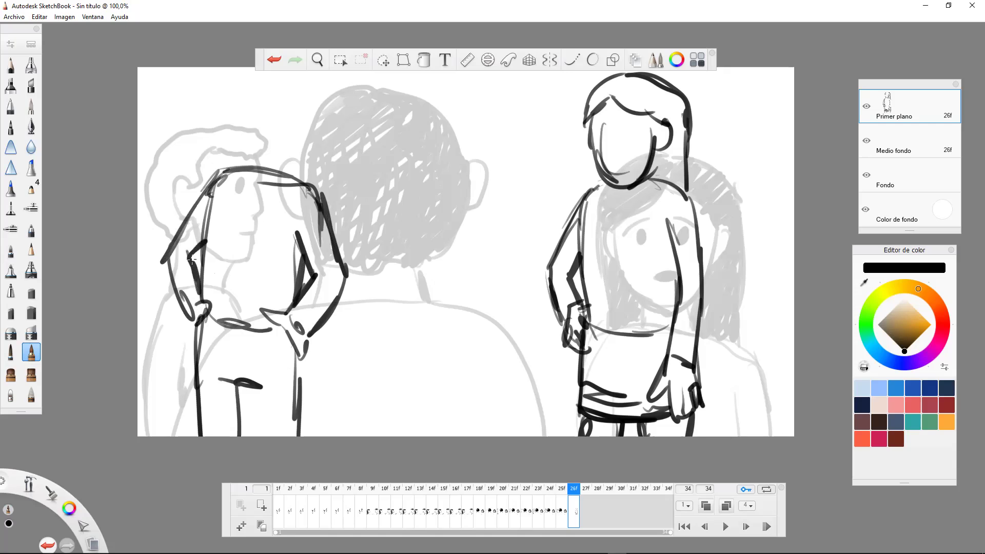
- Draw the boy's head turned towards the girl, with neck, ear, jaw, face edge and hair outline
{"action": "mouse_move", "coordinate": [246, 154]}
{"action": "left_mouse_down"}
{"action": "mouse_move", "coordinate": [245, 167]}
{"action": "mouse_move", "coordinate": [284, 172]}
{"action": "mouse_move", "coordinate": [302, 118]}
{"action": "left_mouse_up"}
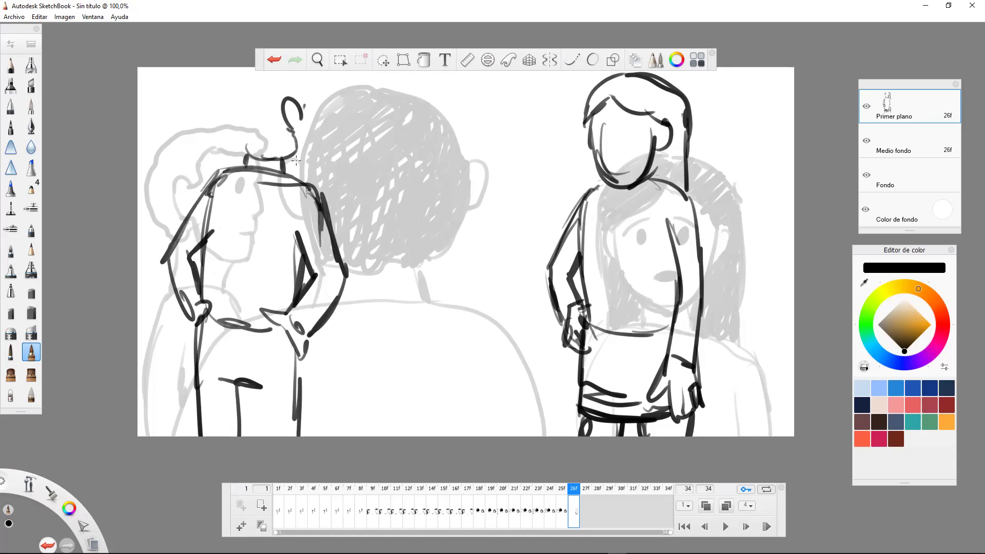
{"action": "left_click_drag", "start_coordinate": [293, 164], "coordinate": [305, 151]}
{"action": "mouse_move", "coordinate": [307, 106]}
{"action": "left_mouse_down"}
{"action": "mouse_move", "coordinate": [323, 101]}
{"action": "mouse_move", "coordinate": [300, 75]}
{"action": "mouse_move", "coordinate": [254, 106]}
{"action": "mouse_move", "coordinate": [245, 150]}
{"action": "left_mouse_up"}
{"action": "left_click_drag", "start_coordinate": [255, 78], "coordinate": [237, 109]}
{"action": "mouse_move", "coordinate": [246, 85]}
{"action": "left_mouse_down"}
{"action": "mouse_move", "coordinate": [310, 73]}
{"action": "mouse_move", "coordinate": [310, 165]}
{"action": "mouse_move", "coordinate": [285, 178]}
{"action": "left_mouse_up"}
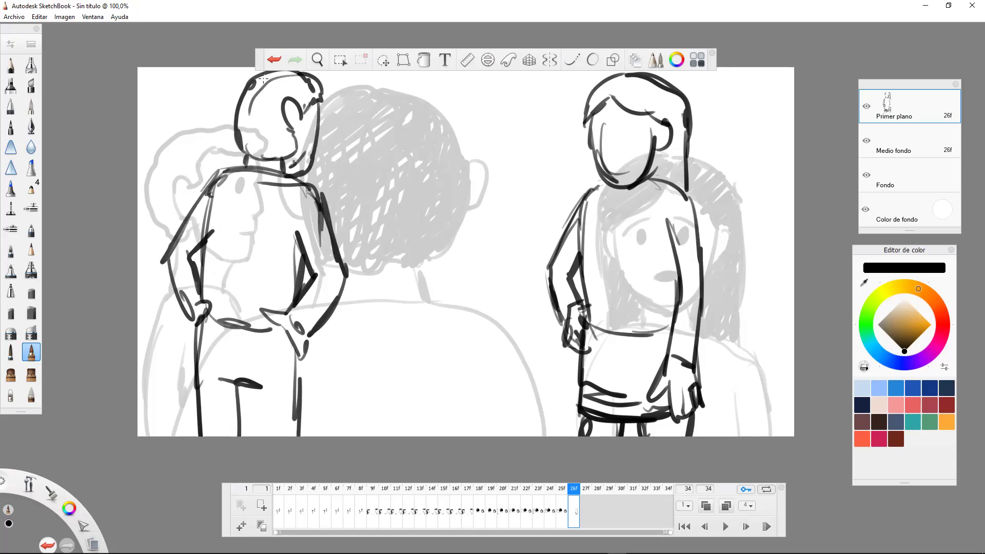